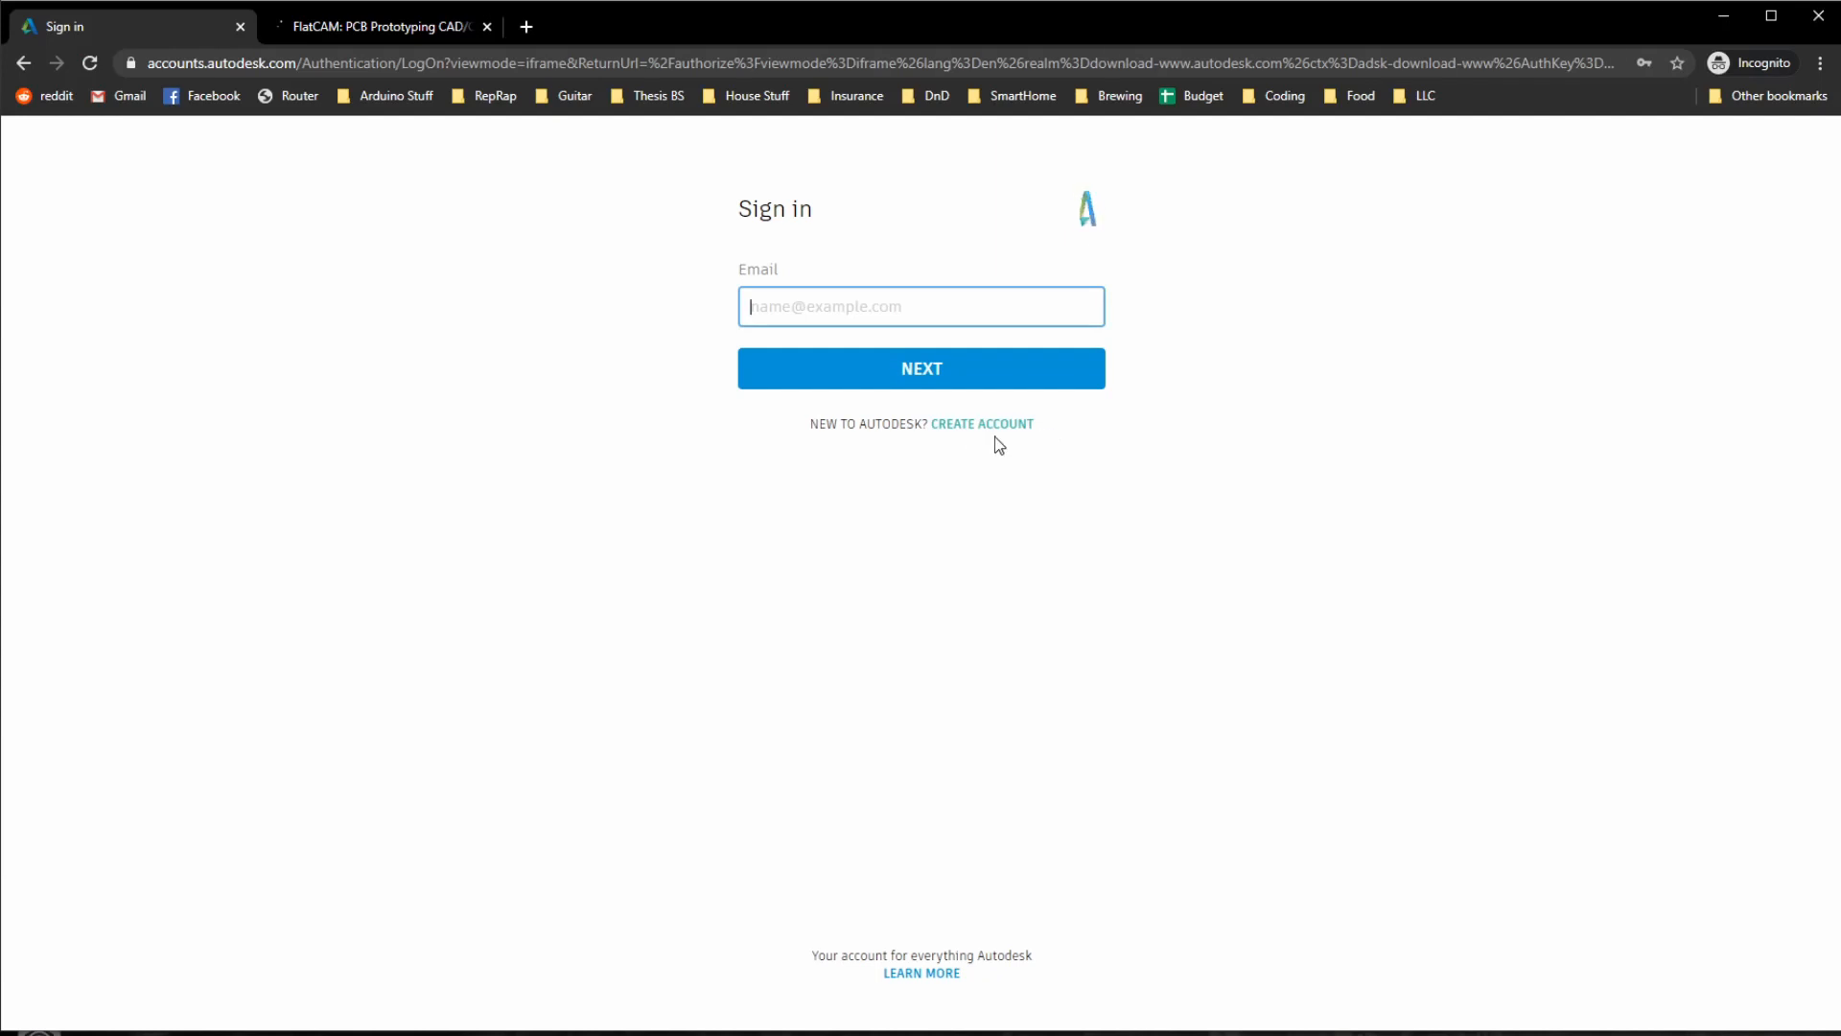
Step: Close the Autodesk sign-in page and open FlatCAM's Bitbucket downloads page from the FlatCAM website
click(240, 26)
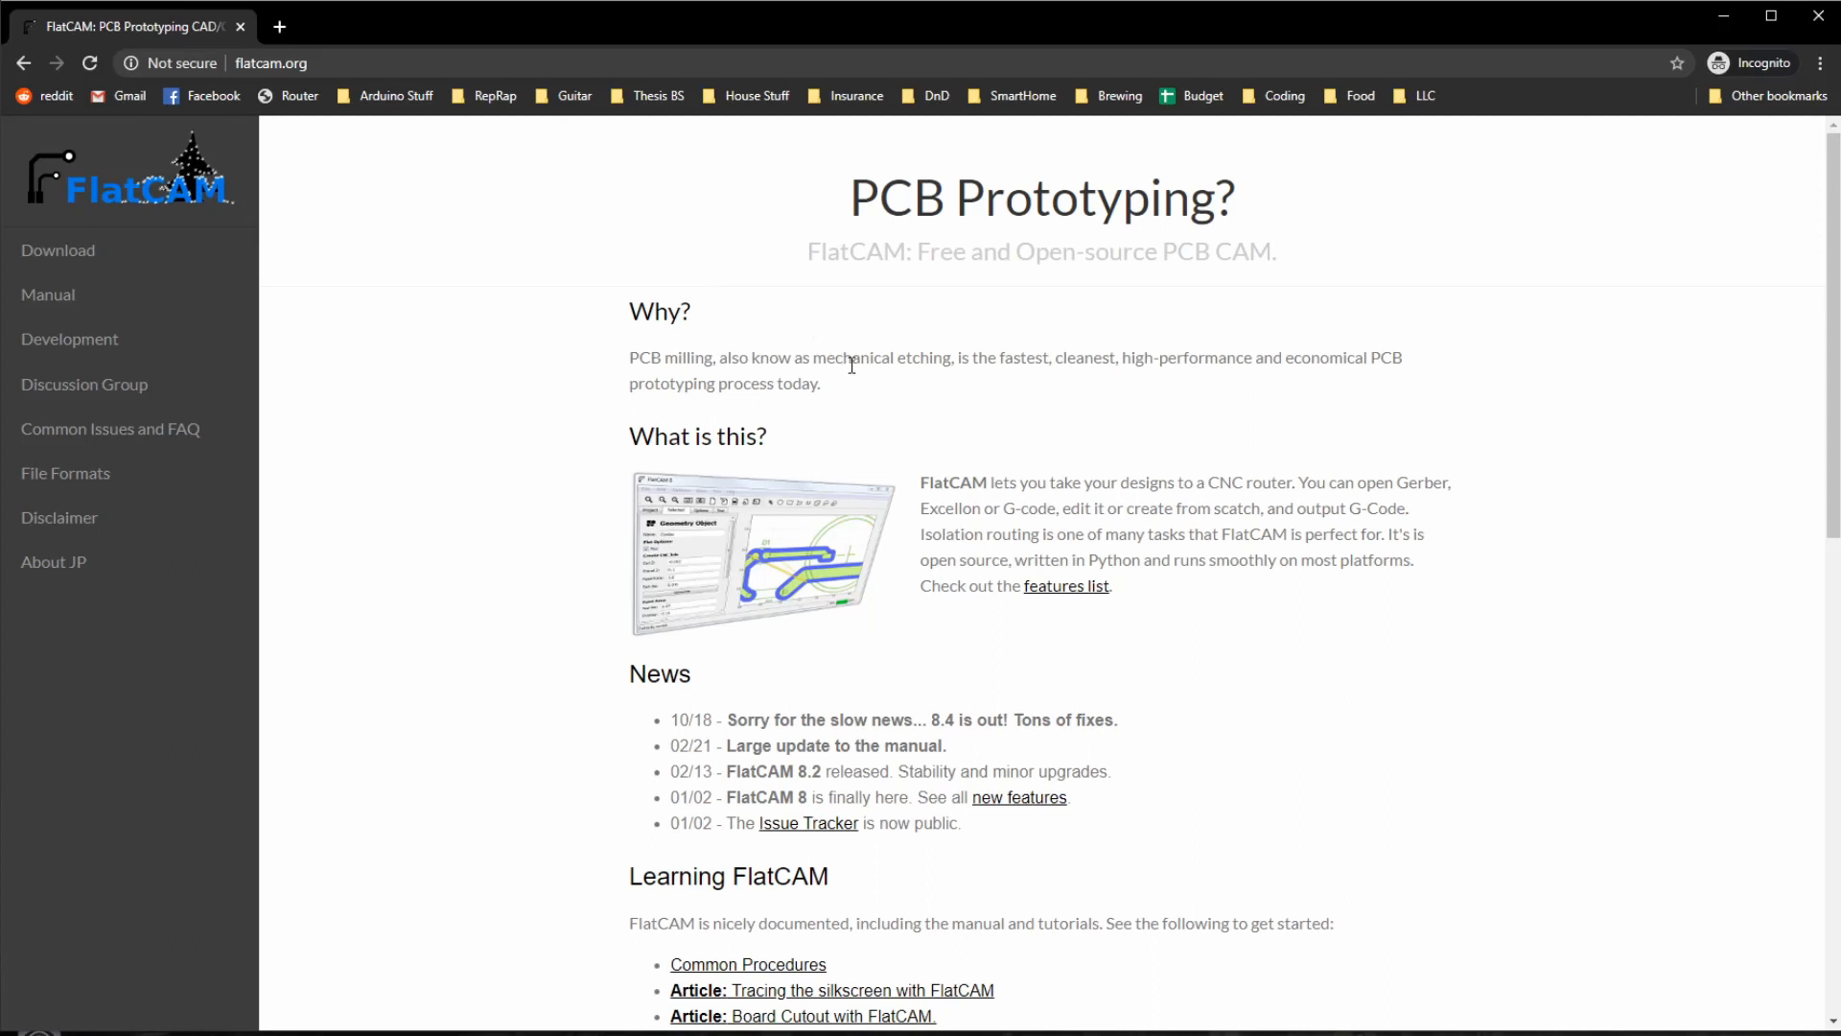
click(105, 255)
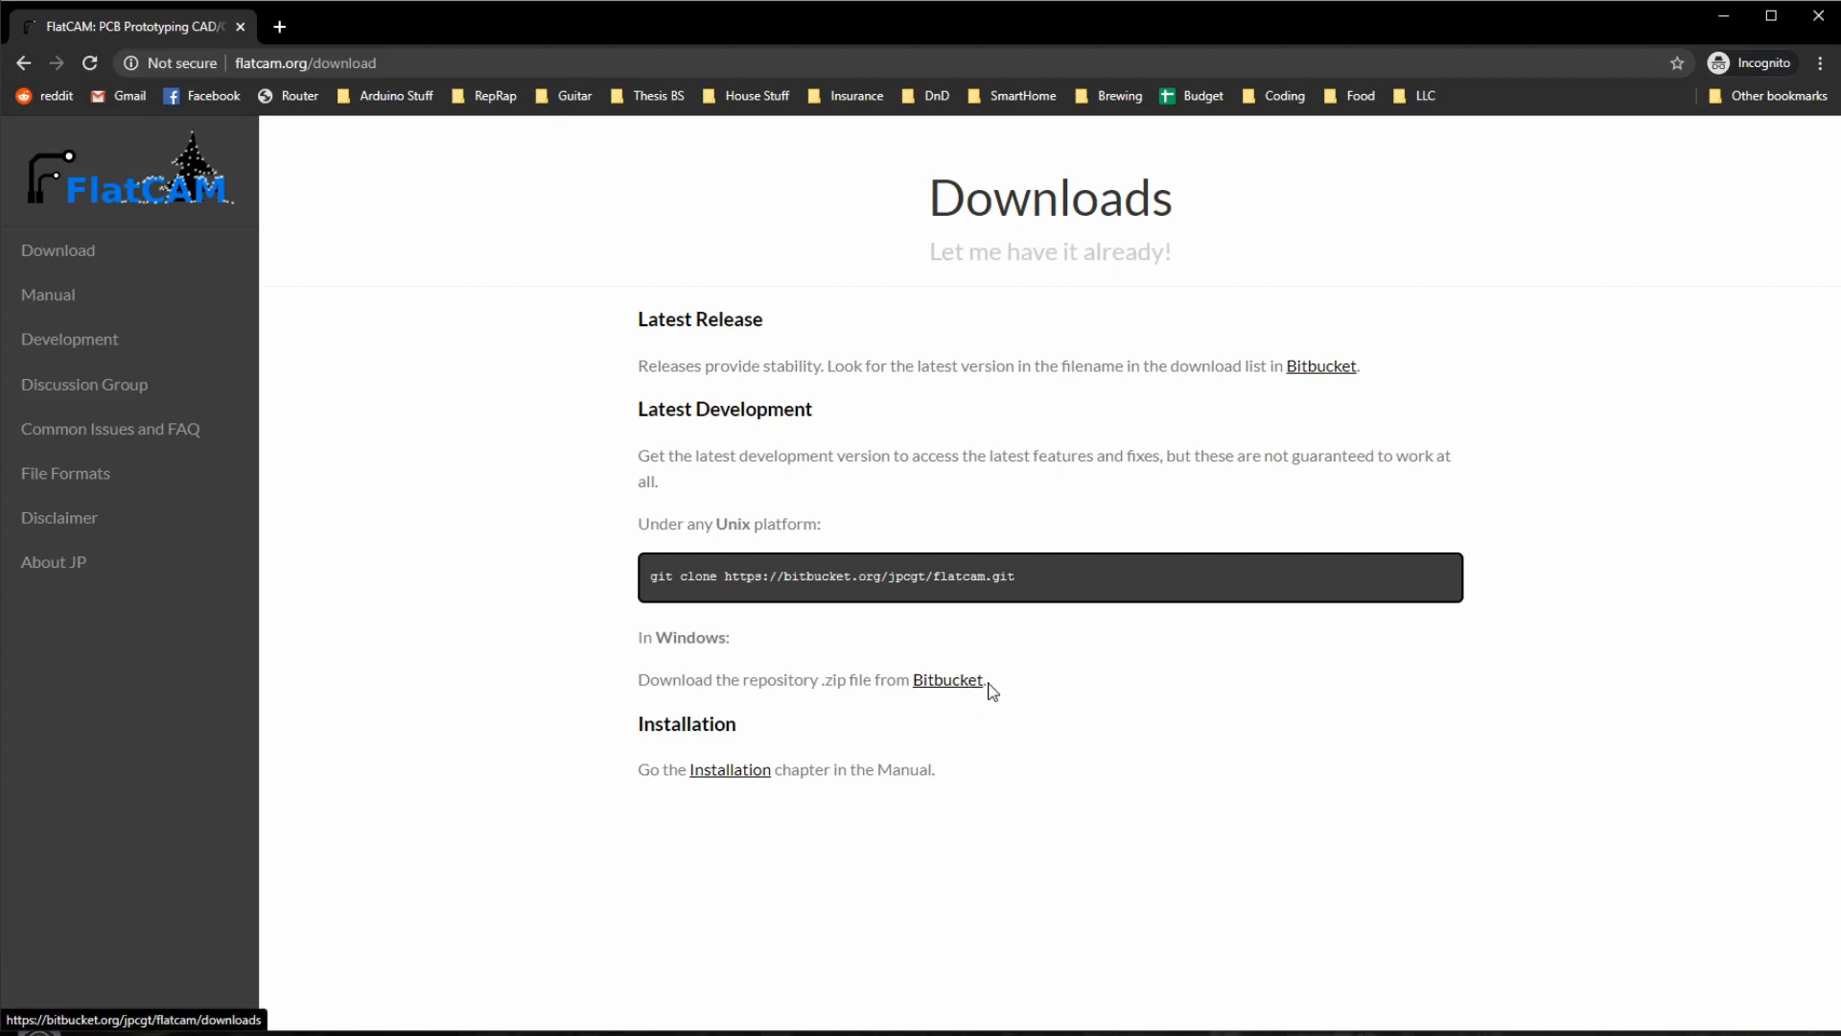
click(949, 681)
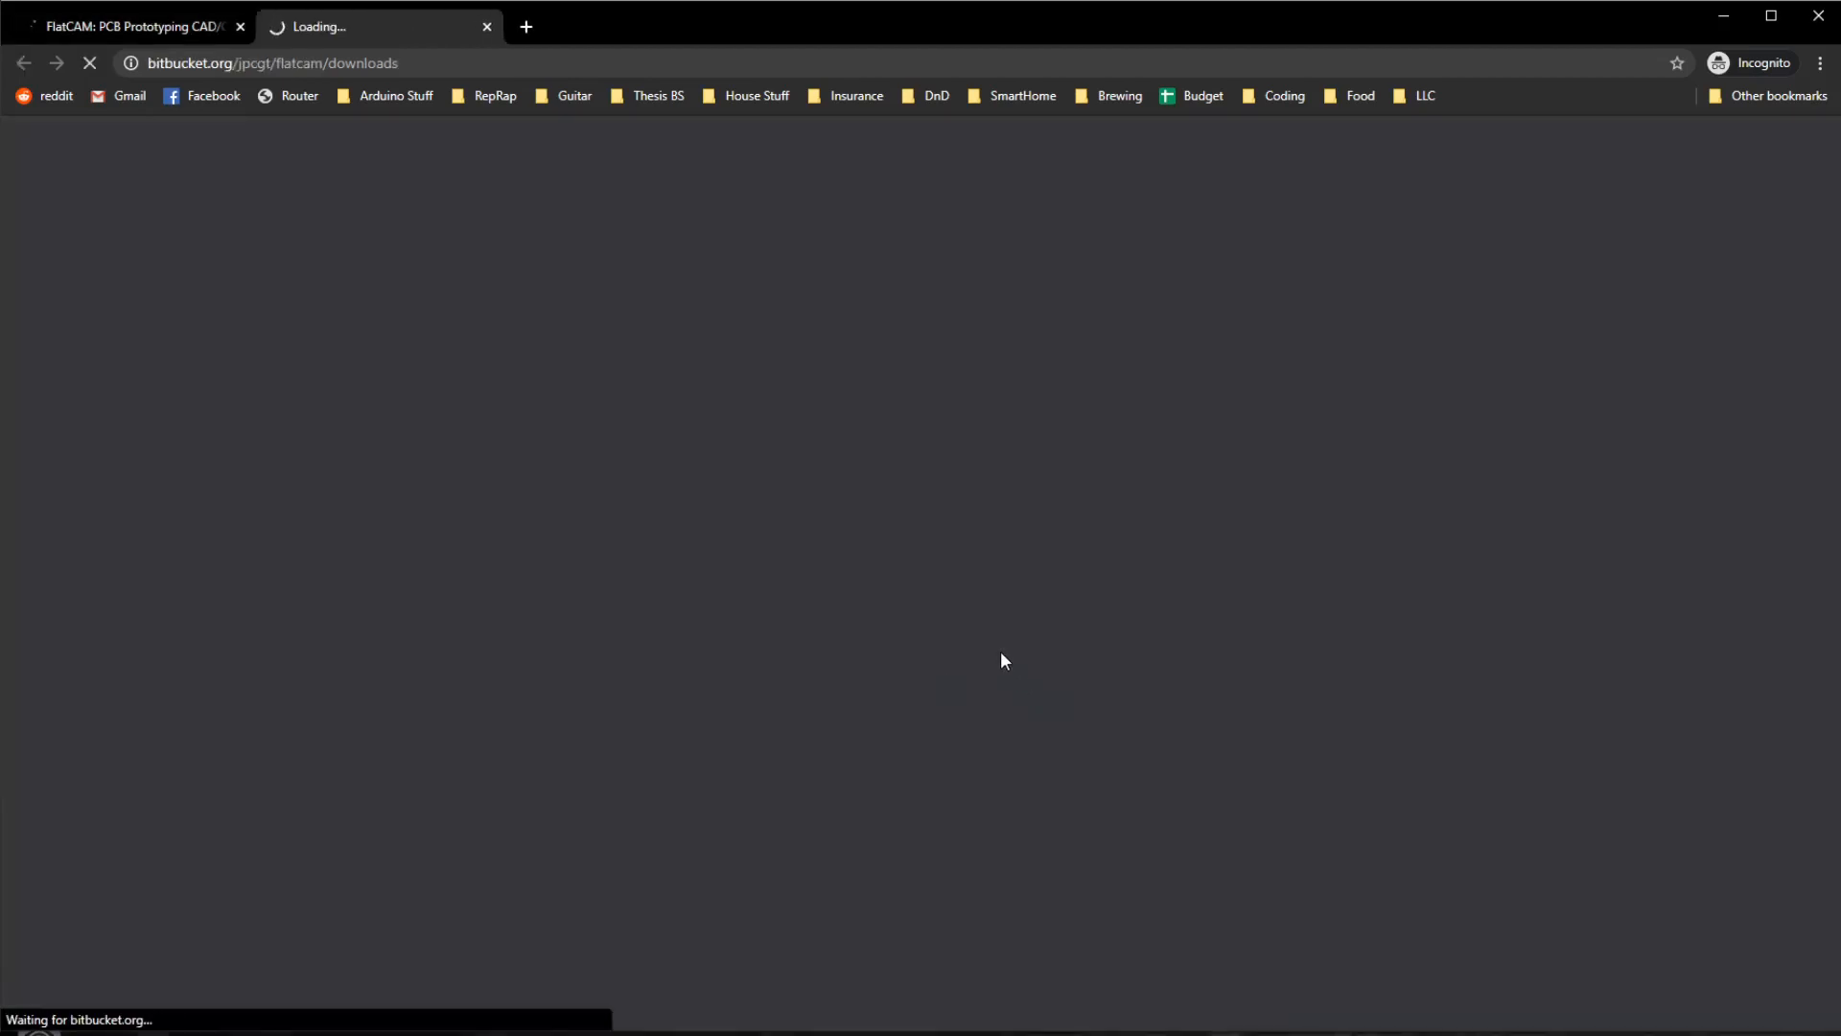
scroll(696, 610, down, 6)
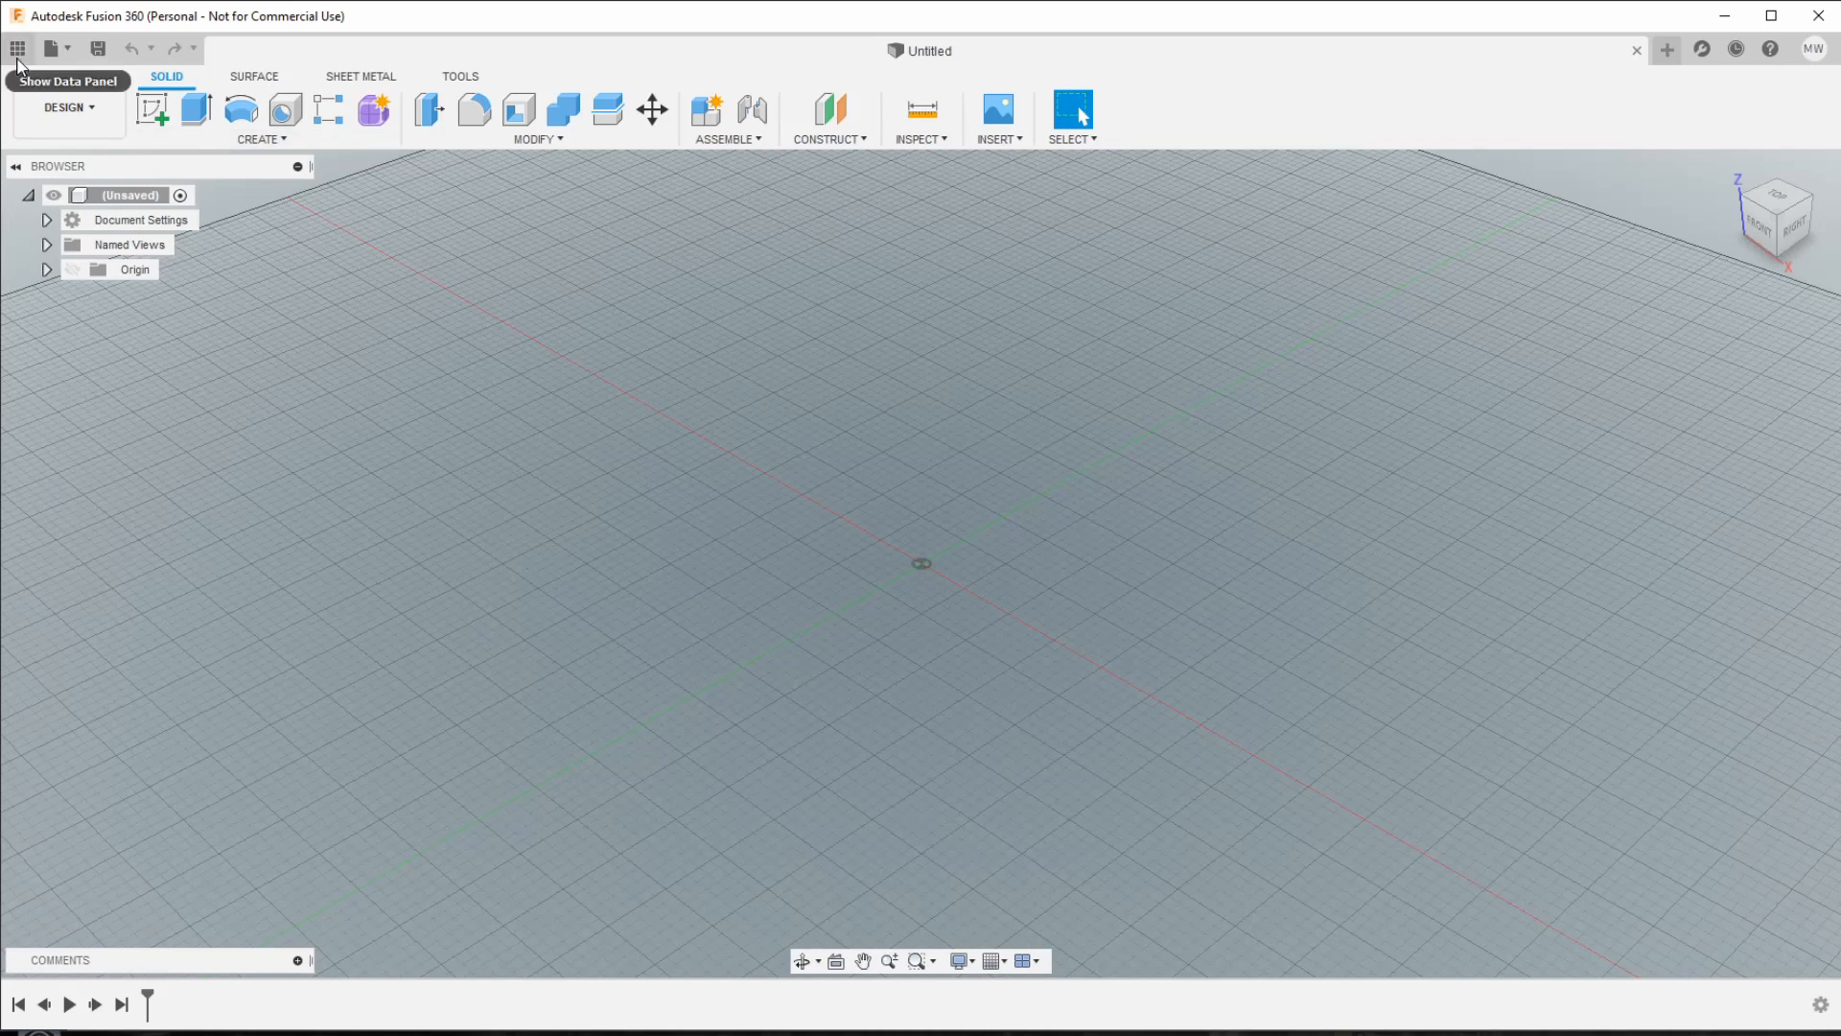
Step: Switch to Fusion 360 and open the local board file Main_Board.brd from the Boss Chorus Thru_Hole folder
click(60, 50)
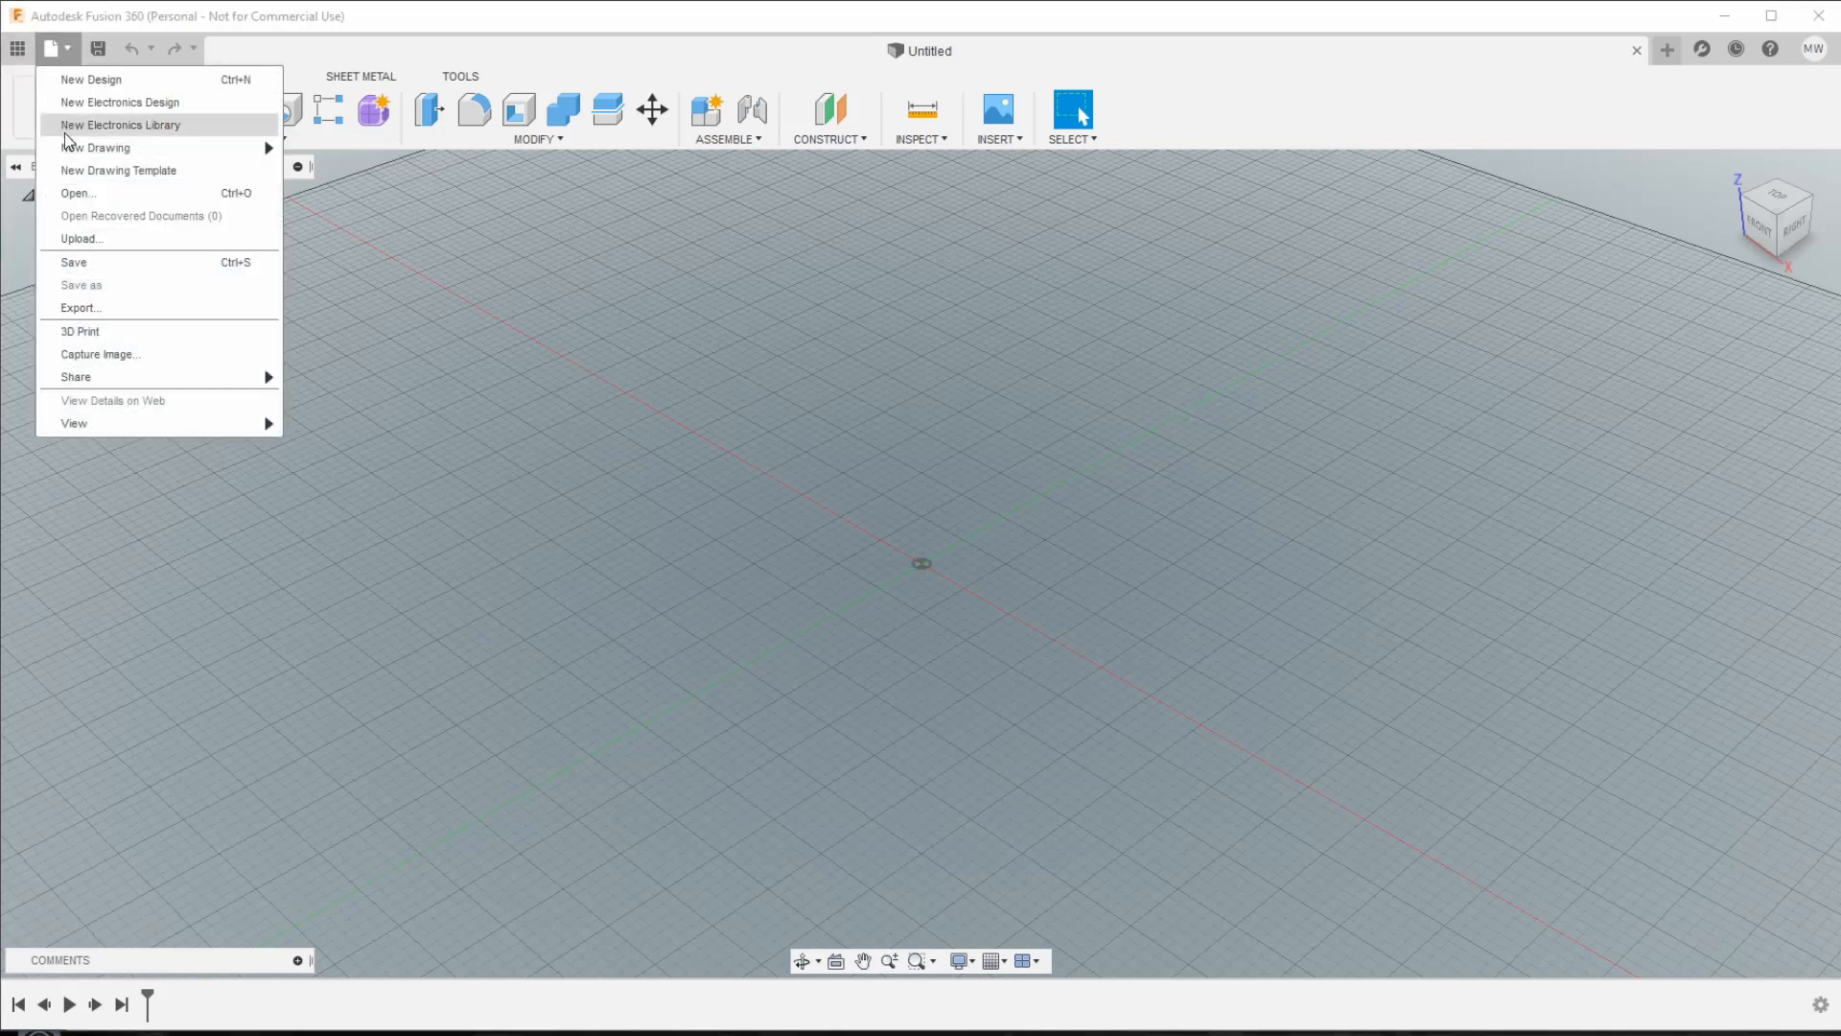
click(184, 197)
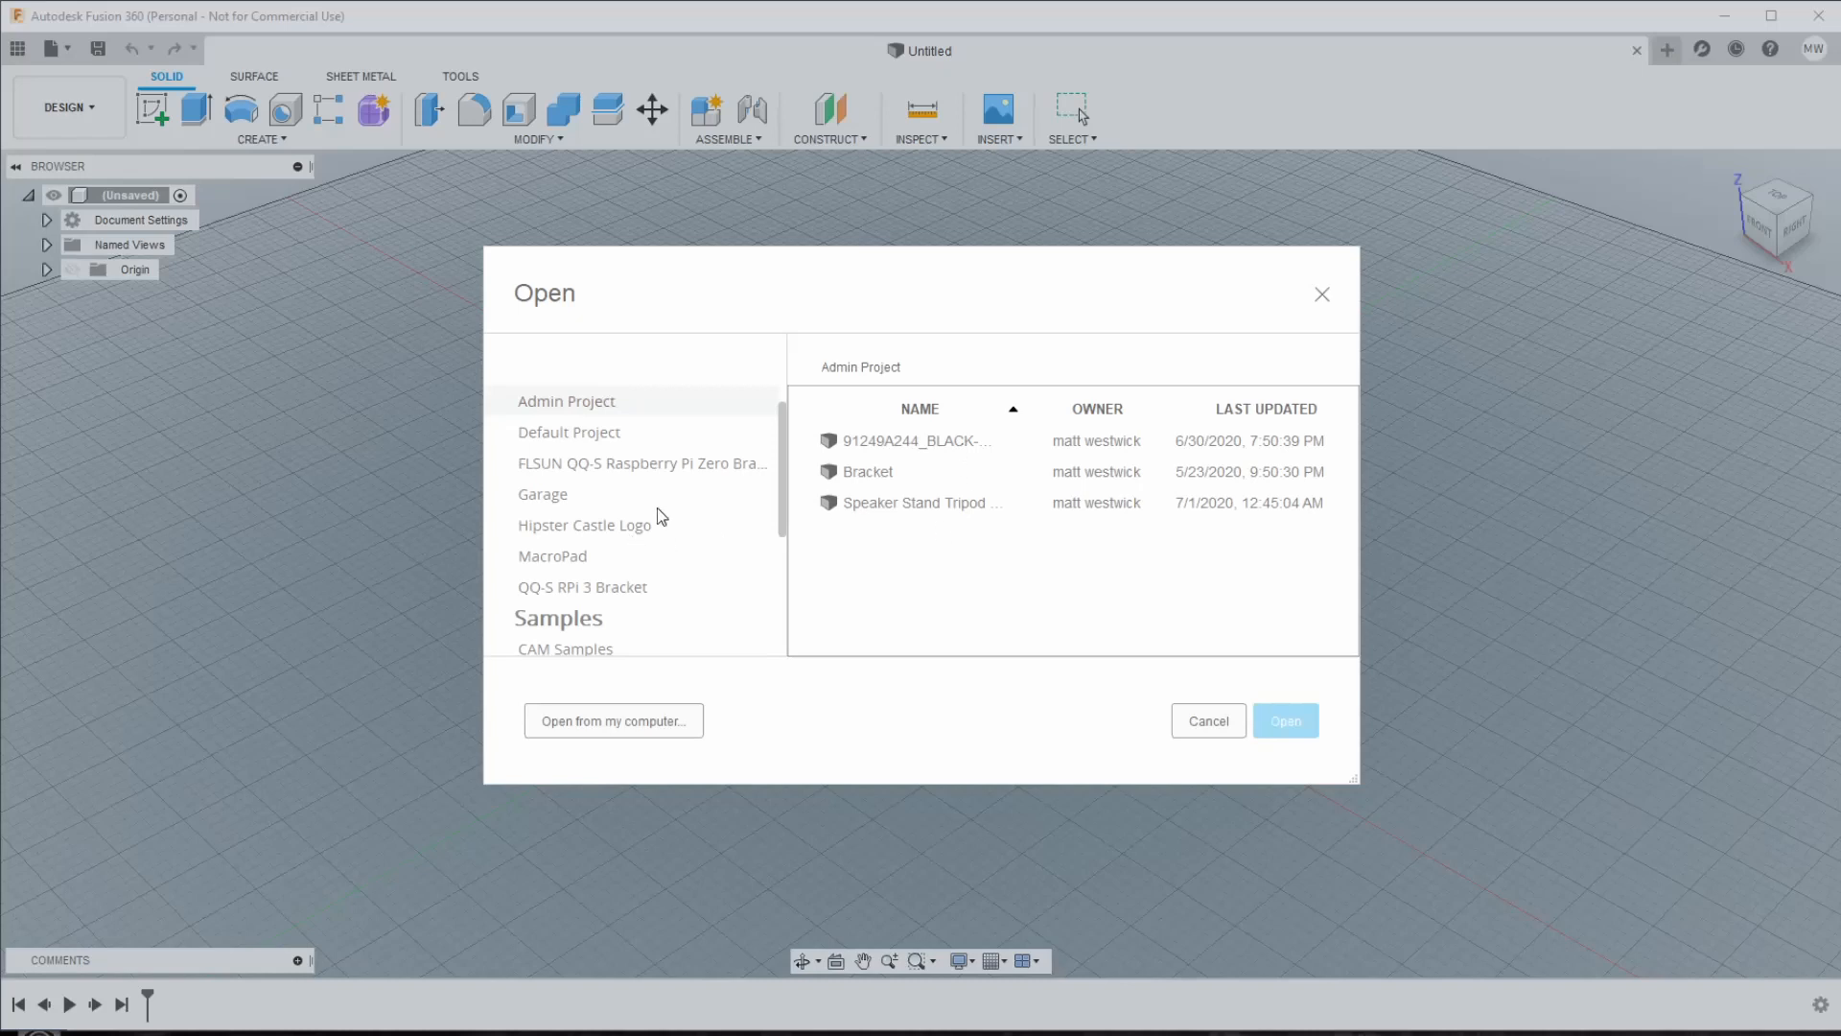
click(677, 721)
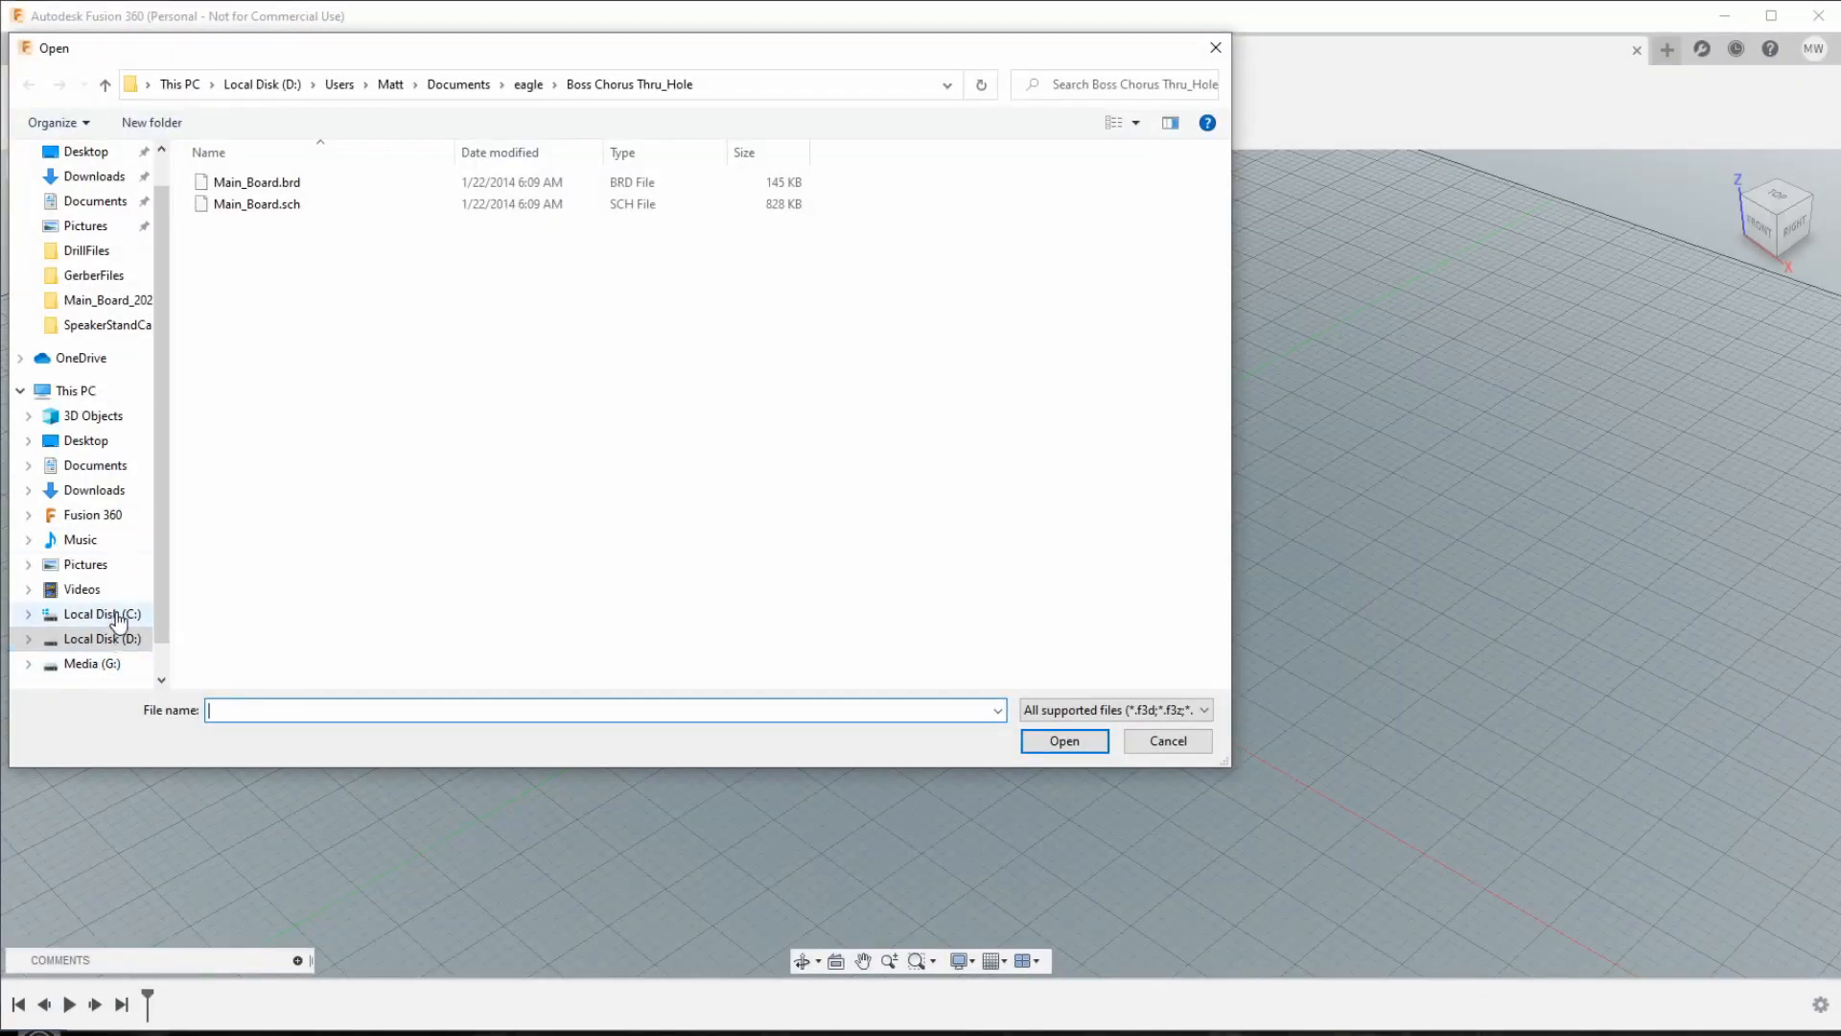
drag(640, 54, 846, 128)
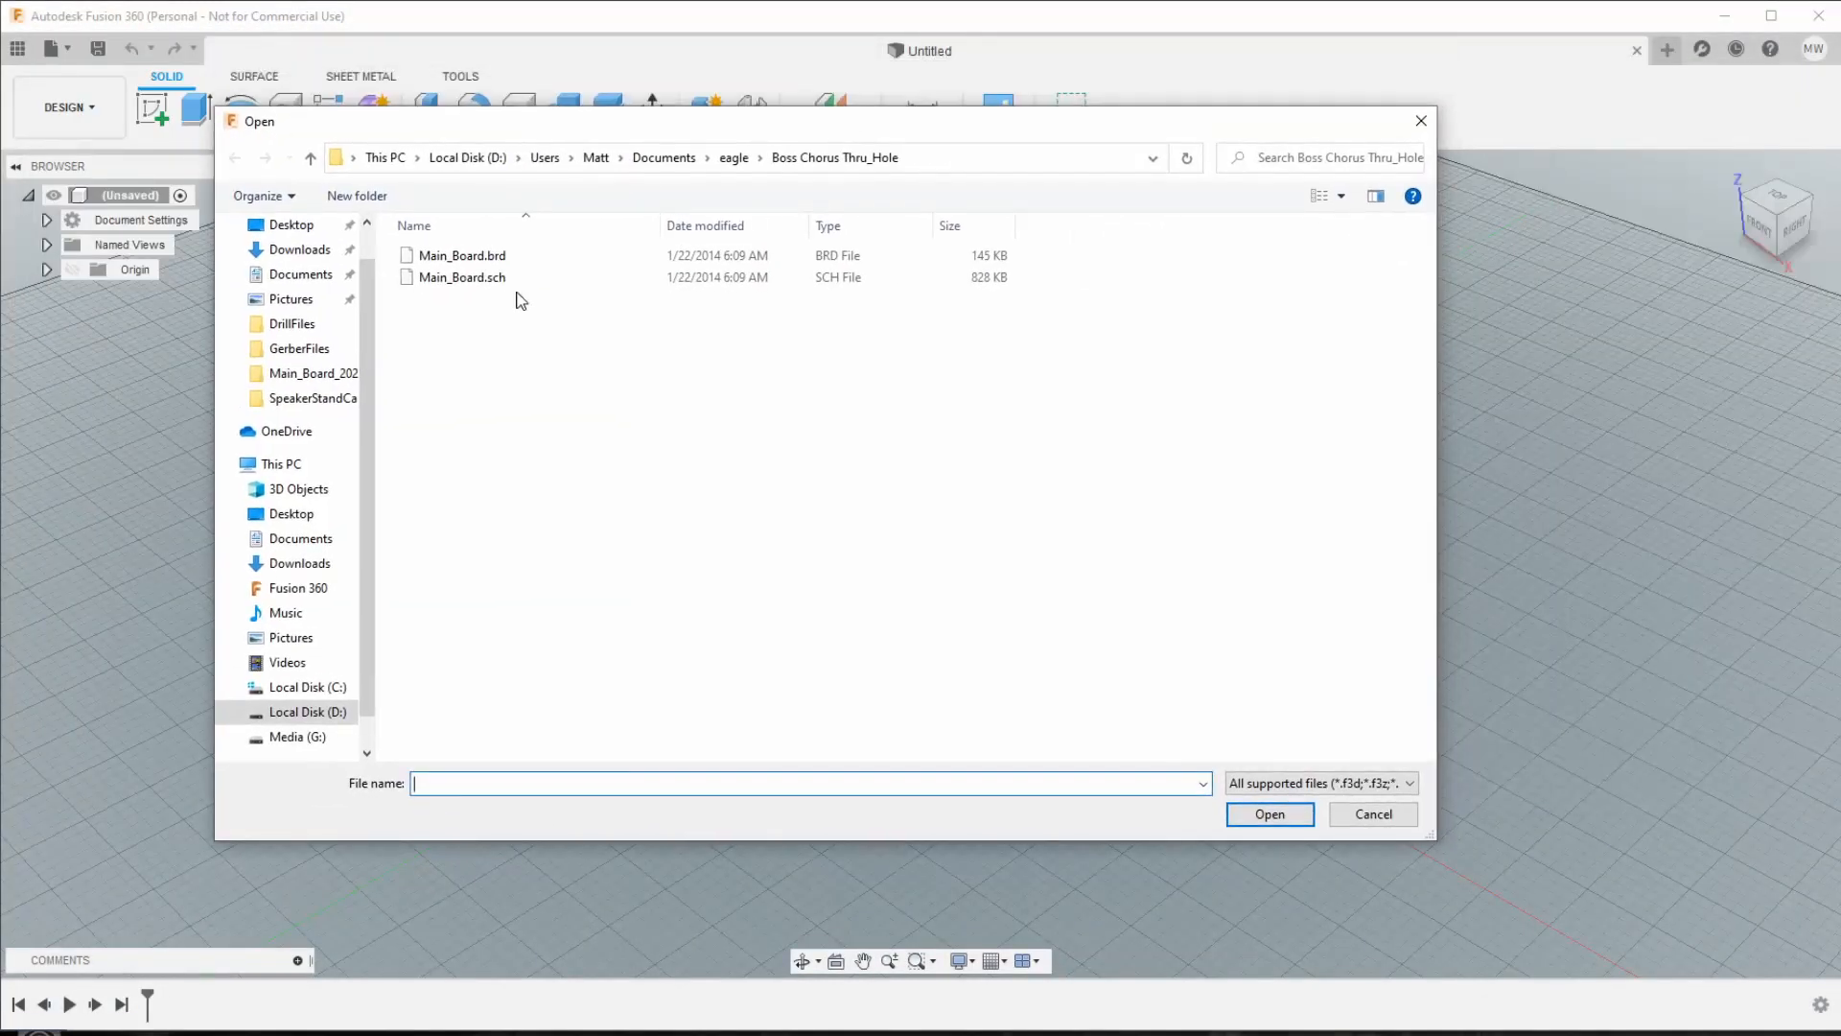
click(519, 259)
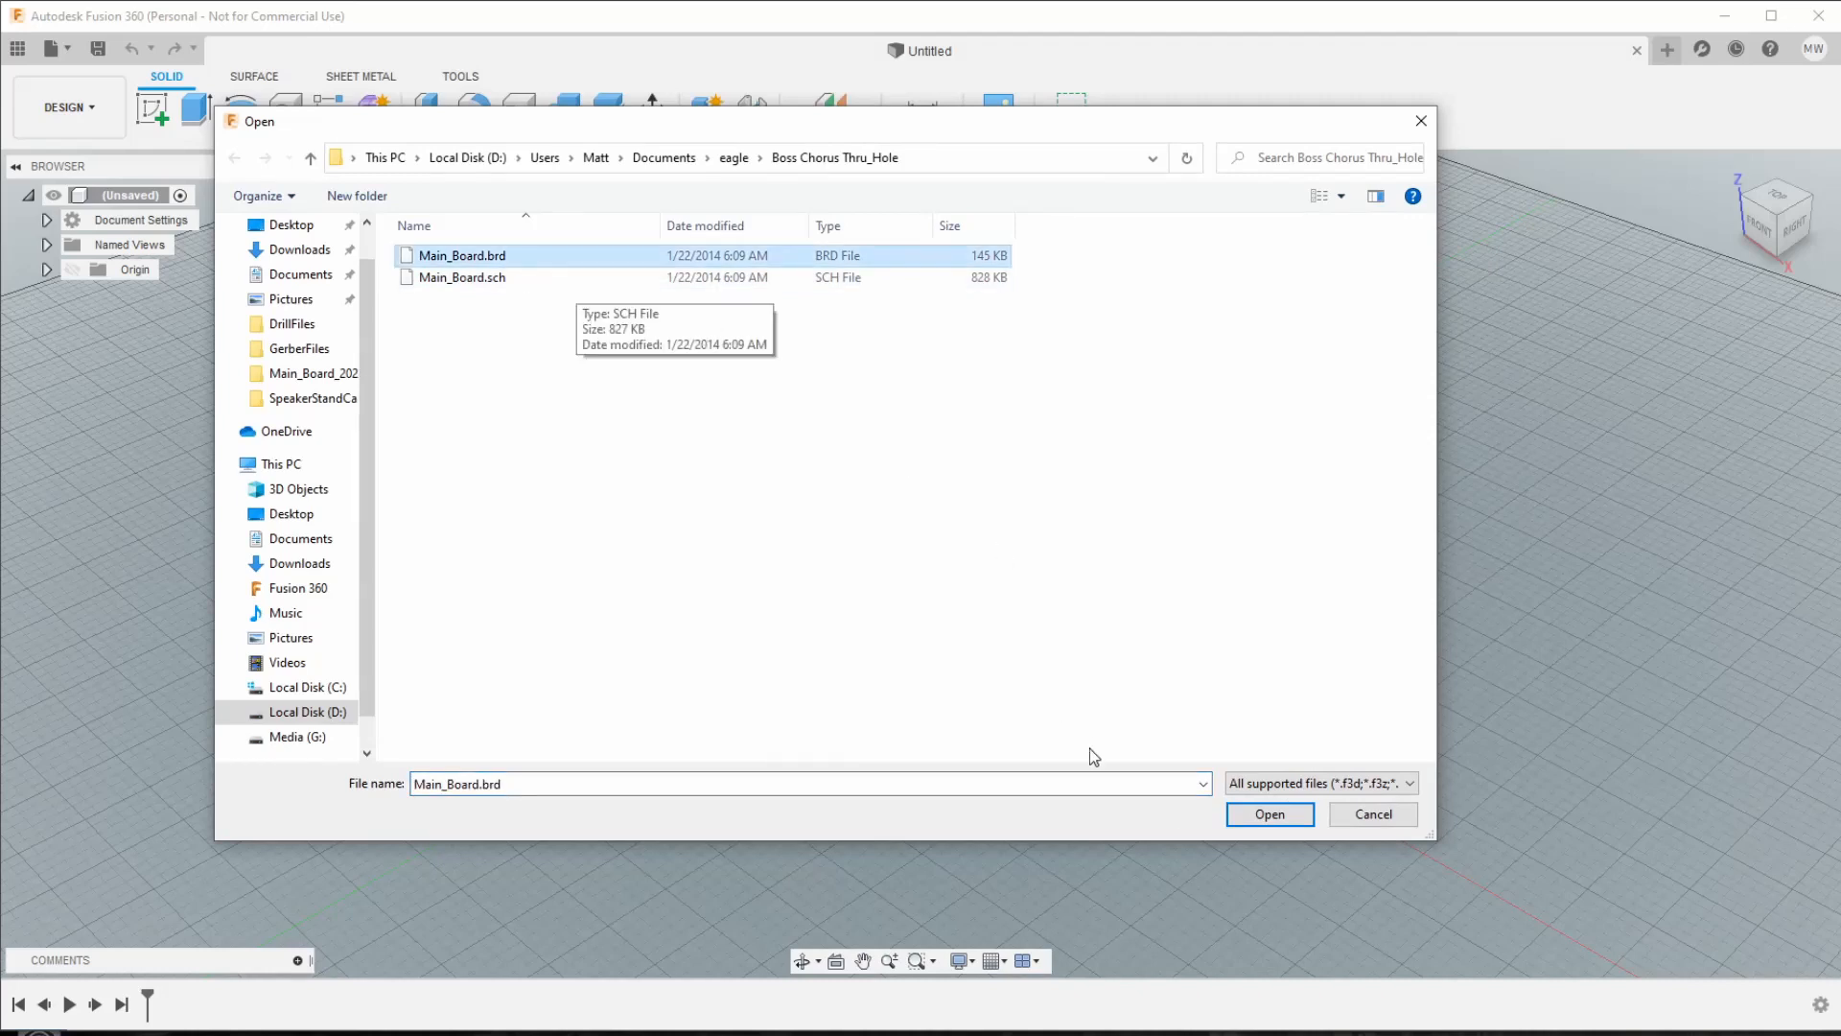
click(1268, 815)
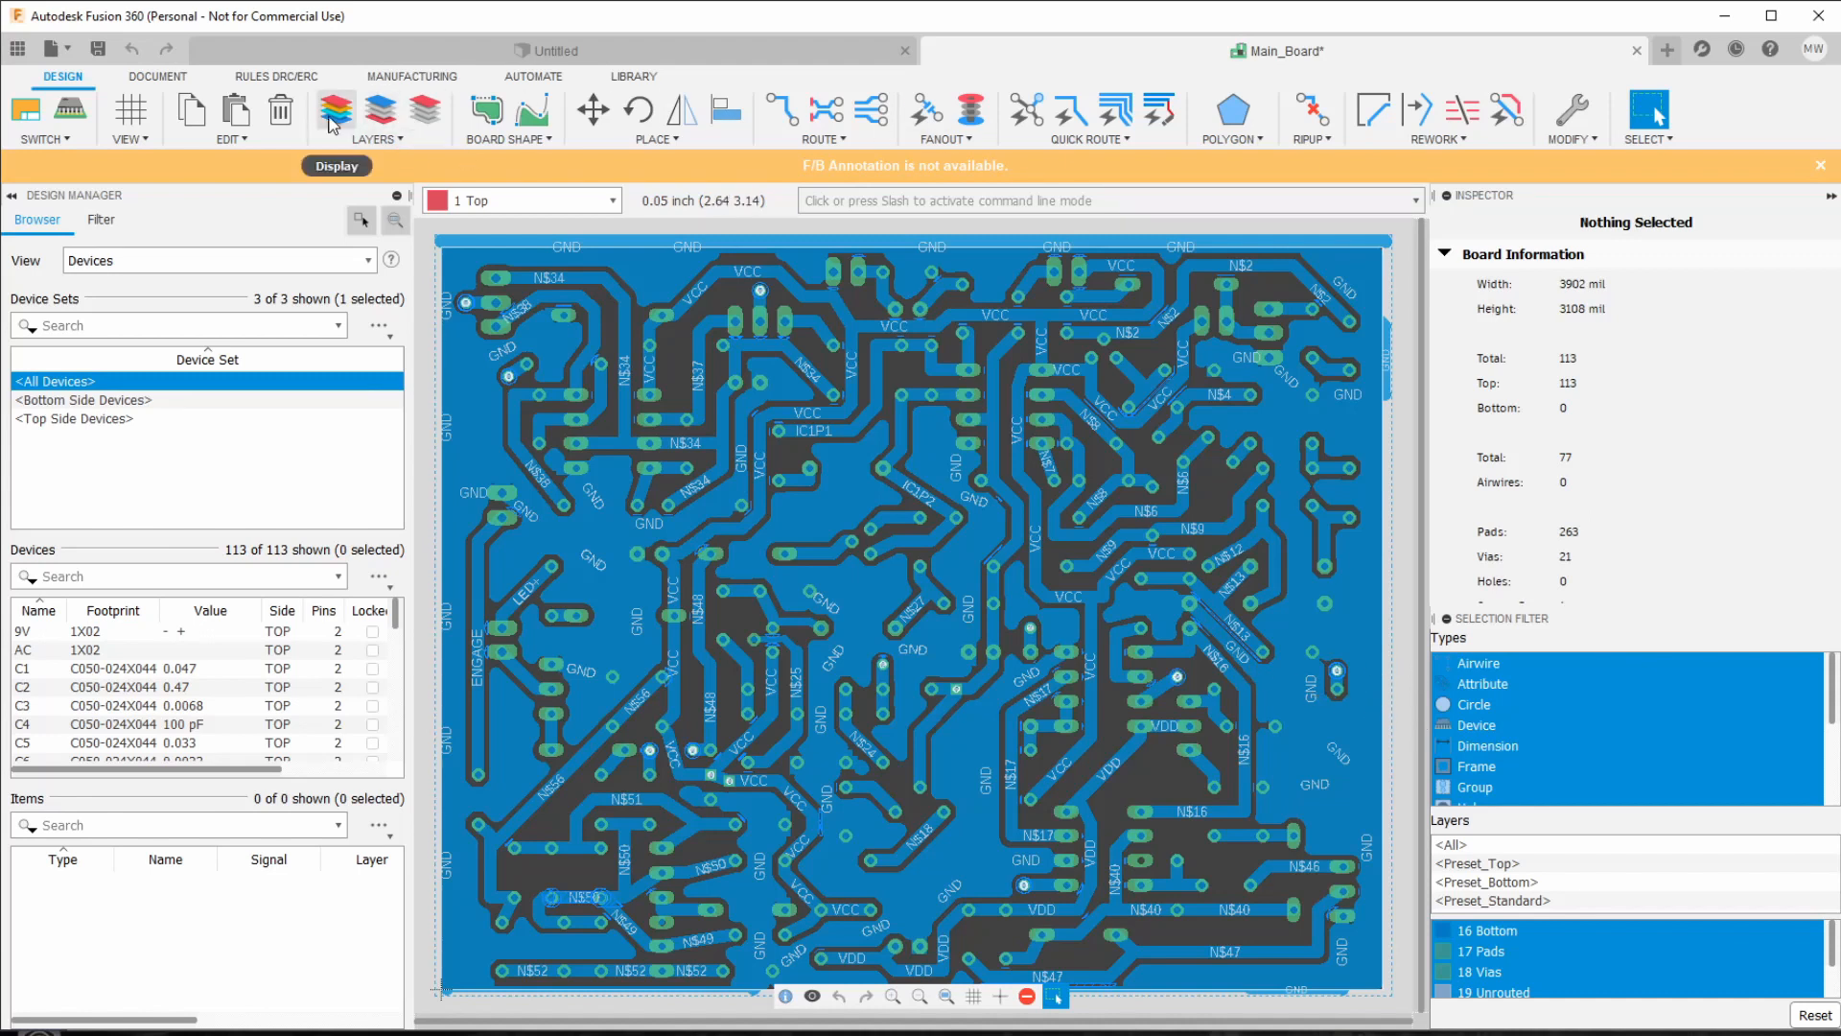
Step: Open the CAM Processor for the board and remove the Bill of Material and Pick and Place outputs
click(417, 76)
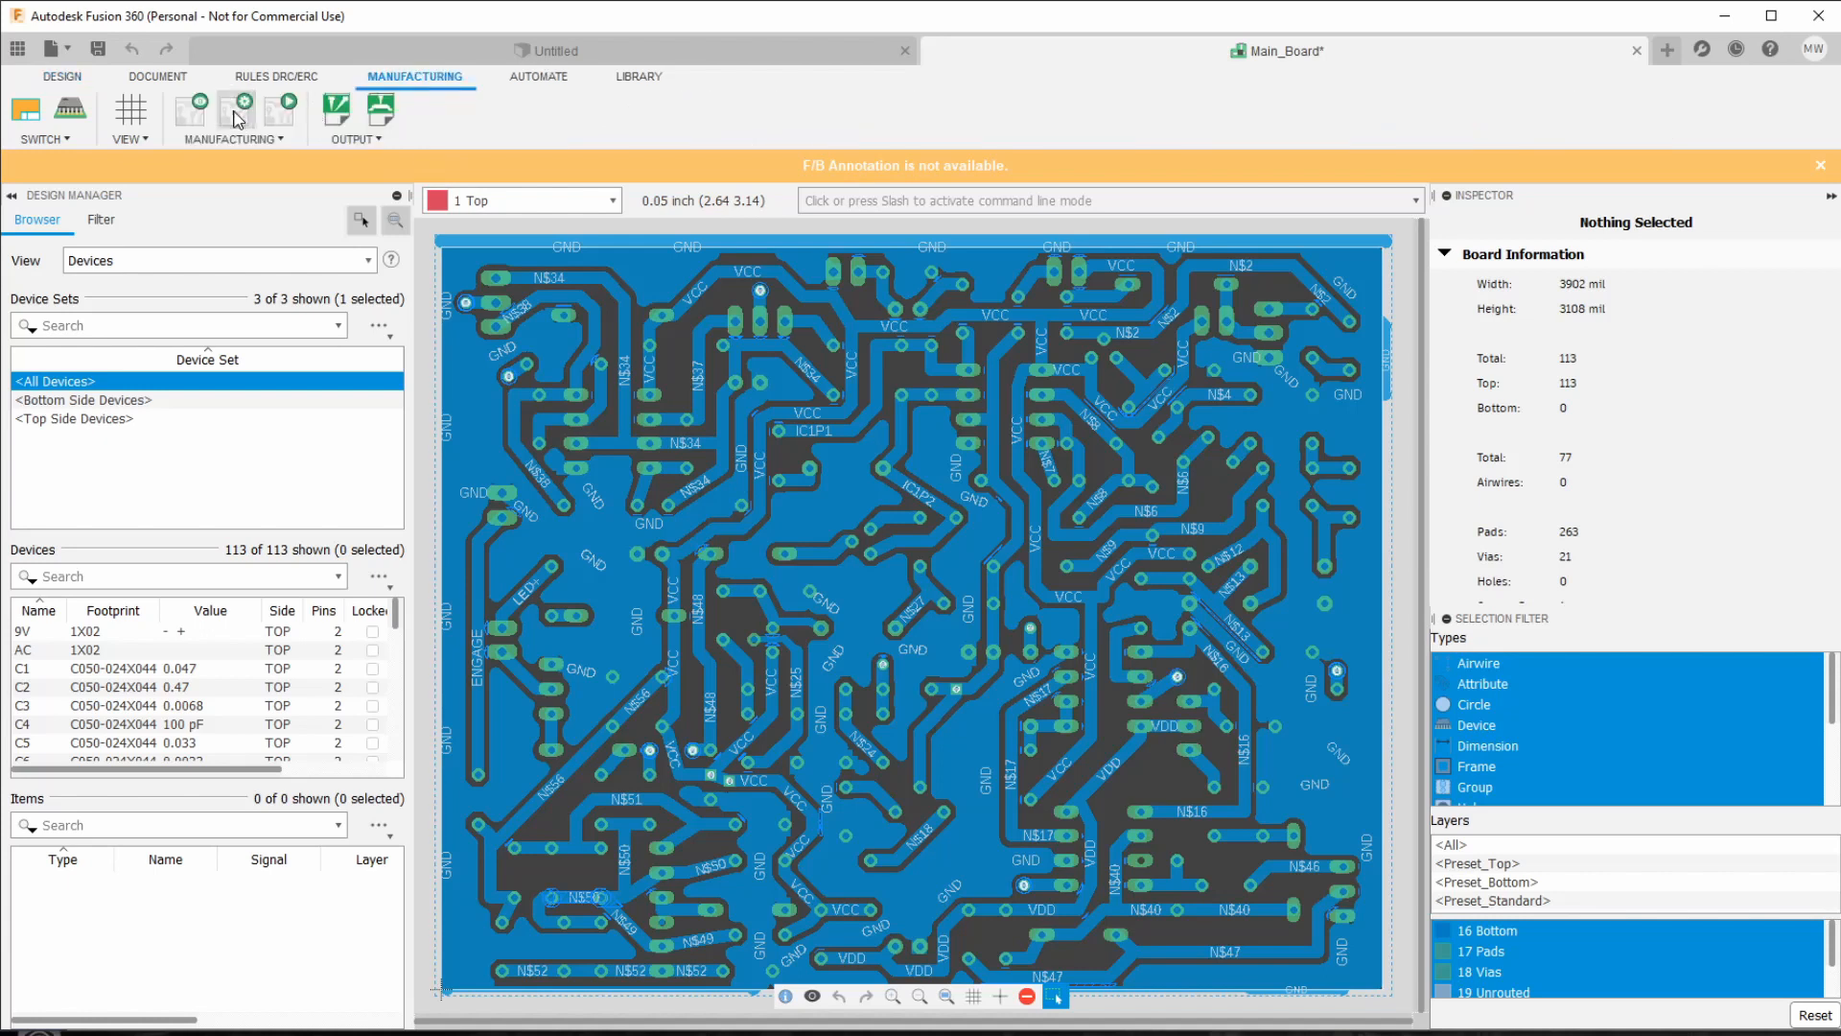
drag(1597, 248, 810, 195)
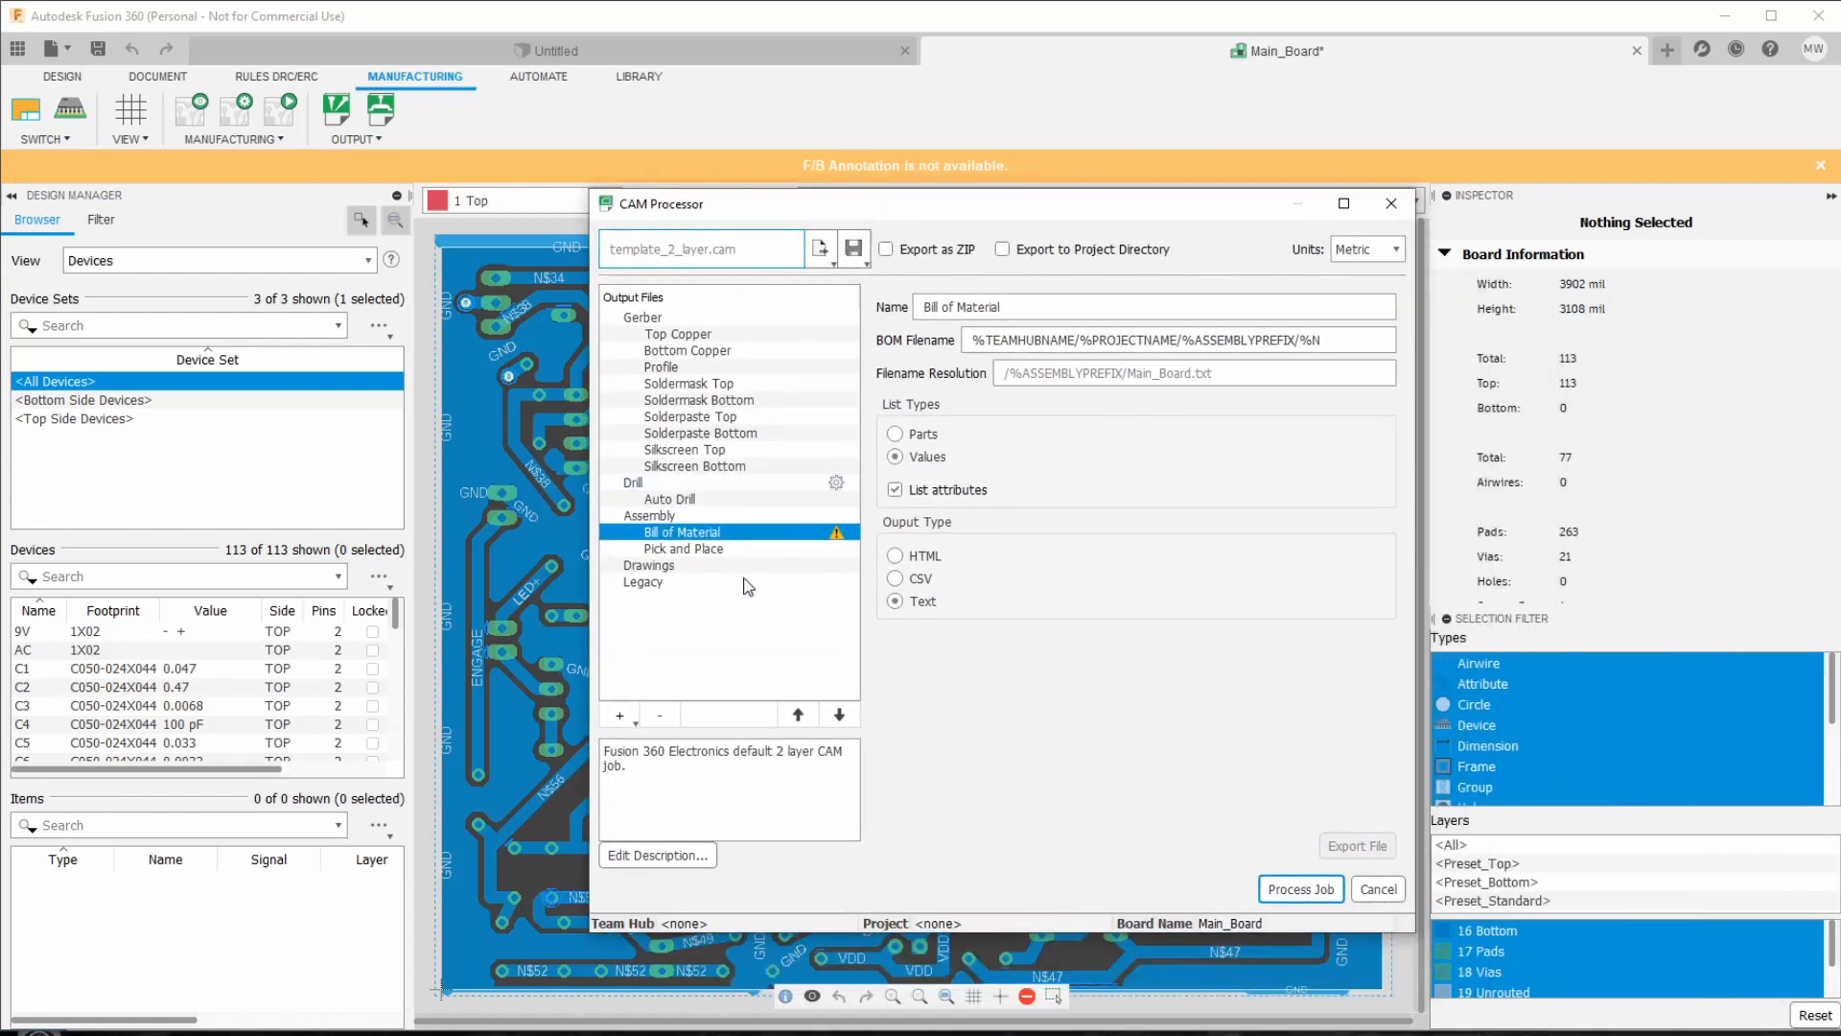
click(738, 548)
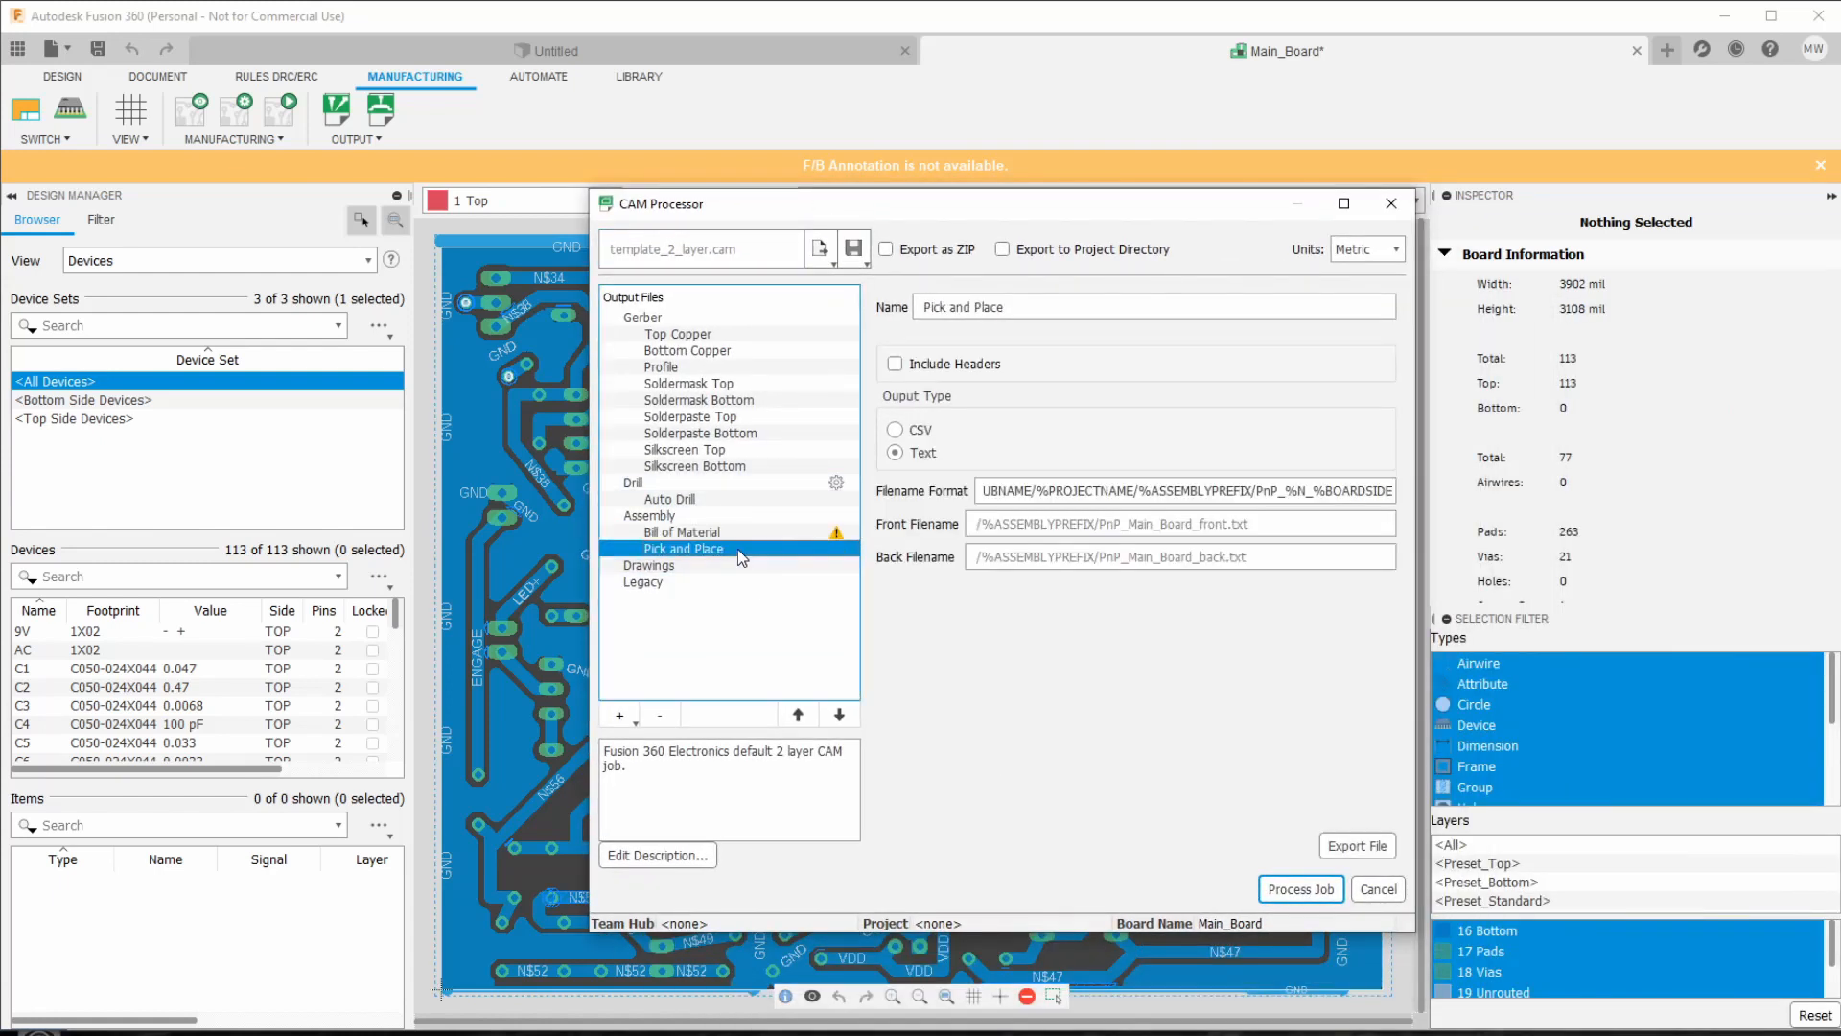
click(669, 717)
click(669, 717)
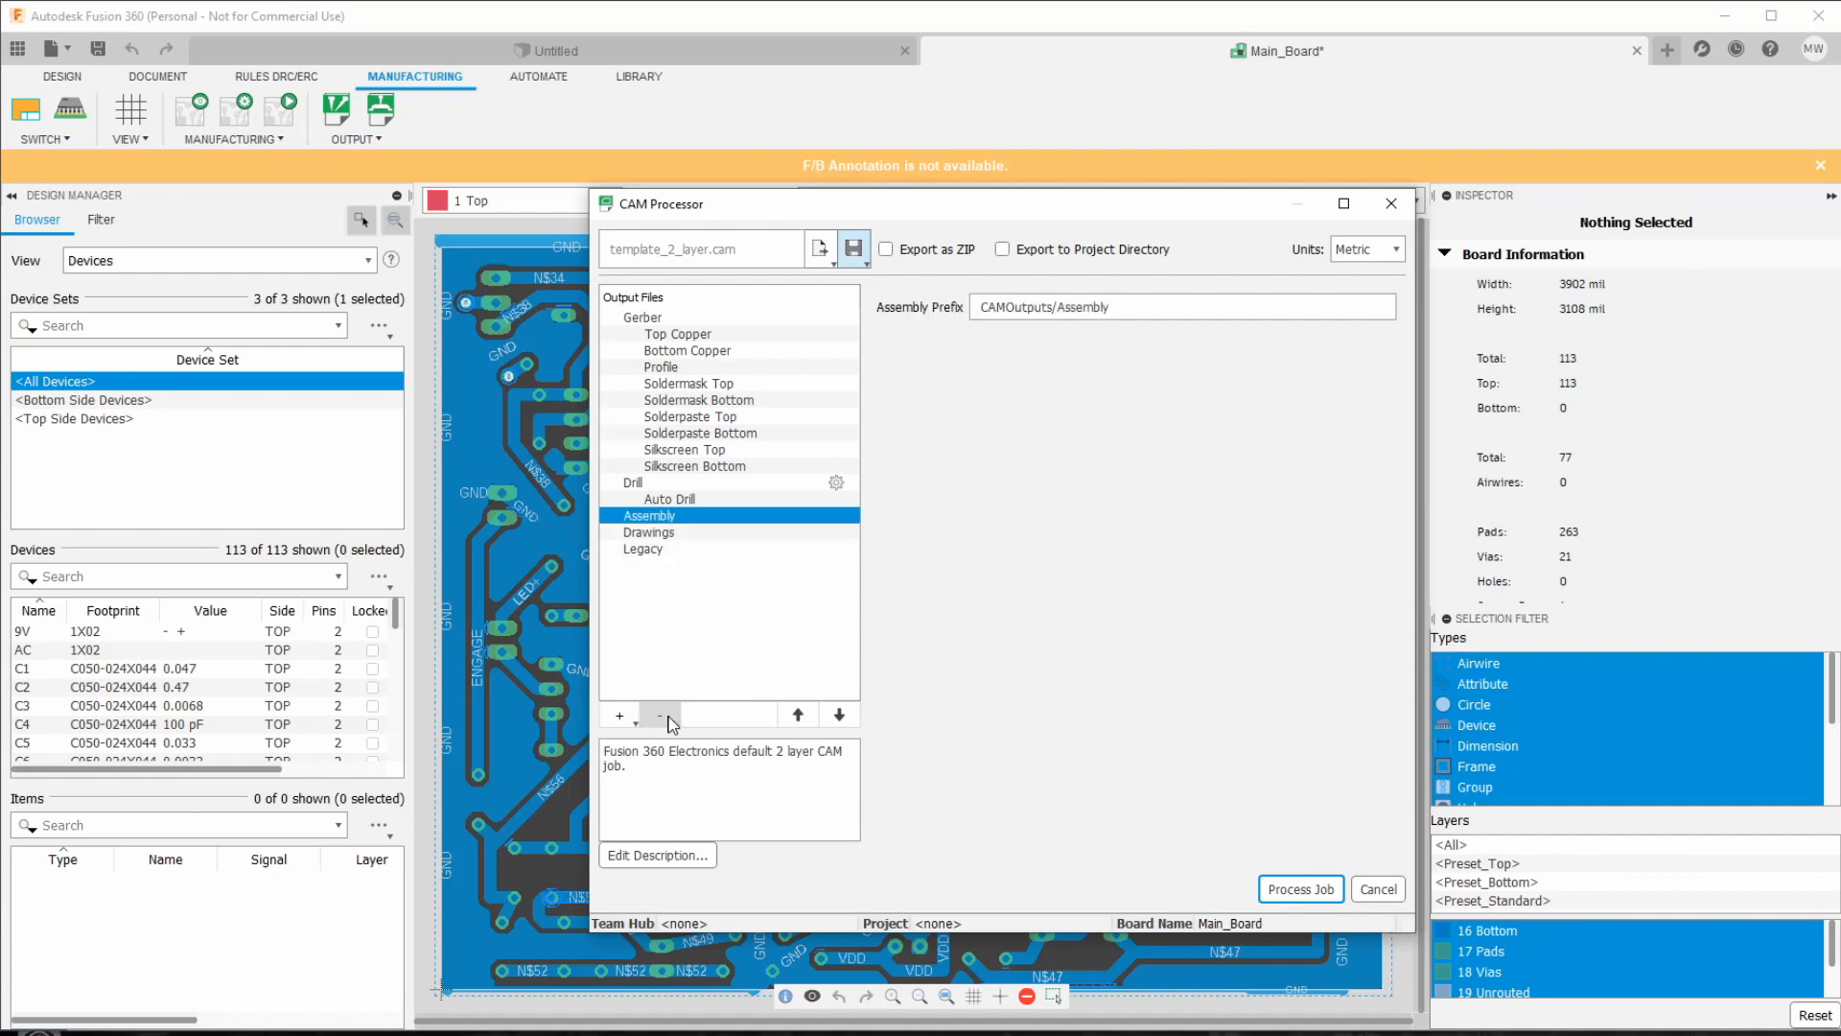
Step: Compare the previews of the Silkscreen Top and Silkscreen Bottom outputs
click(688, 499)
click(706, 467)
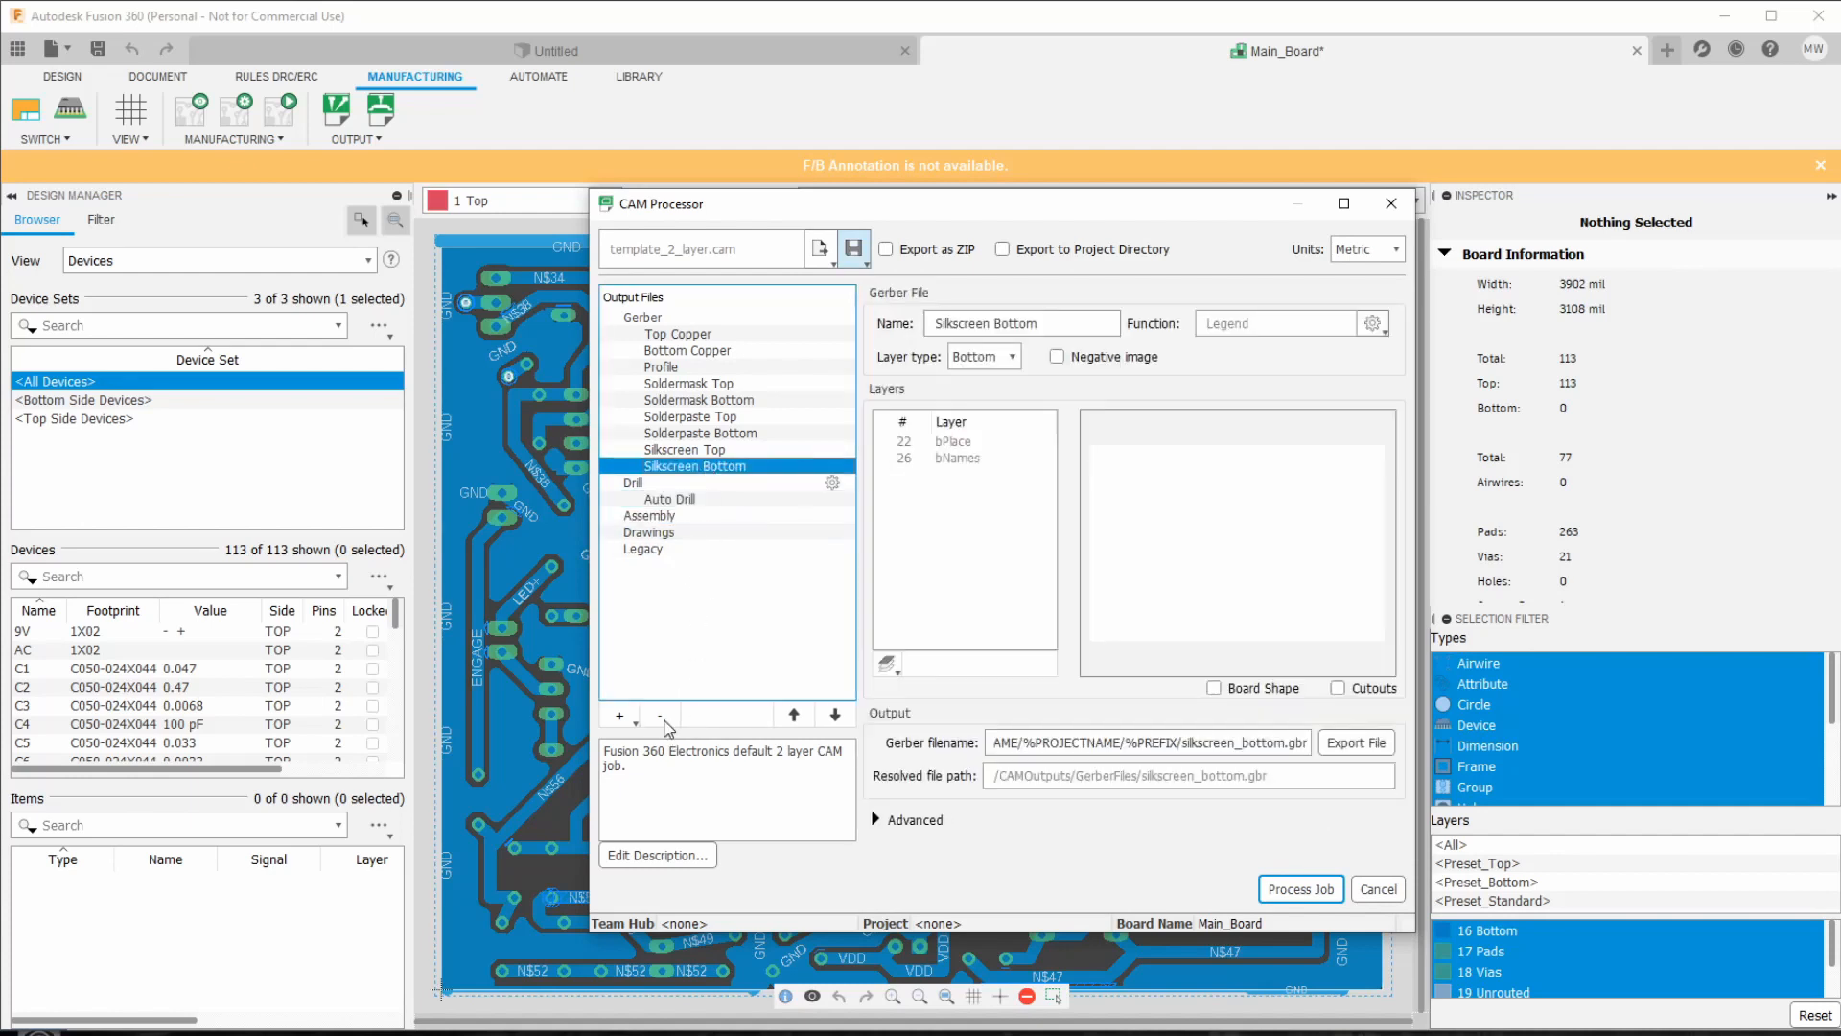
click(707, 451)
click(706, 468)
click(706, 454)
click(706, 467)
click(706, 451)
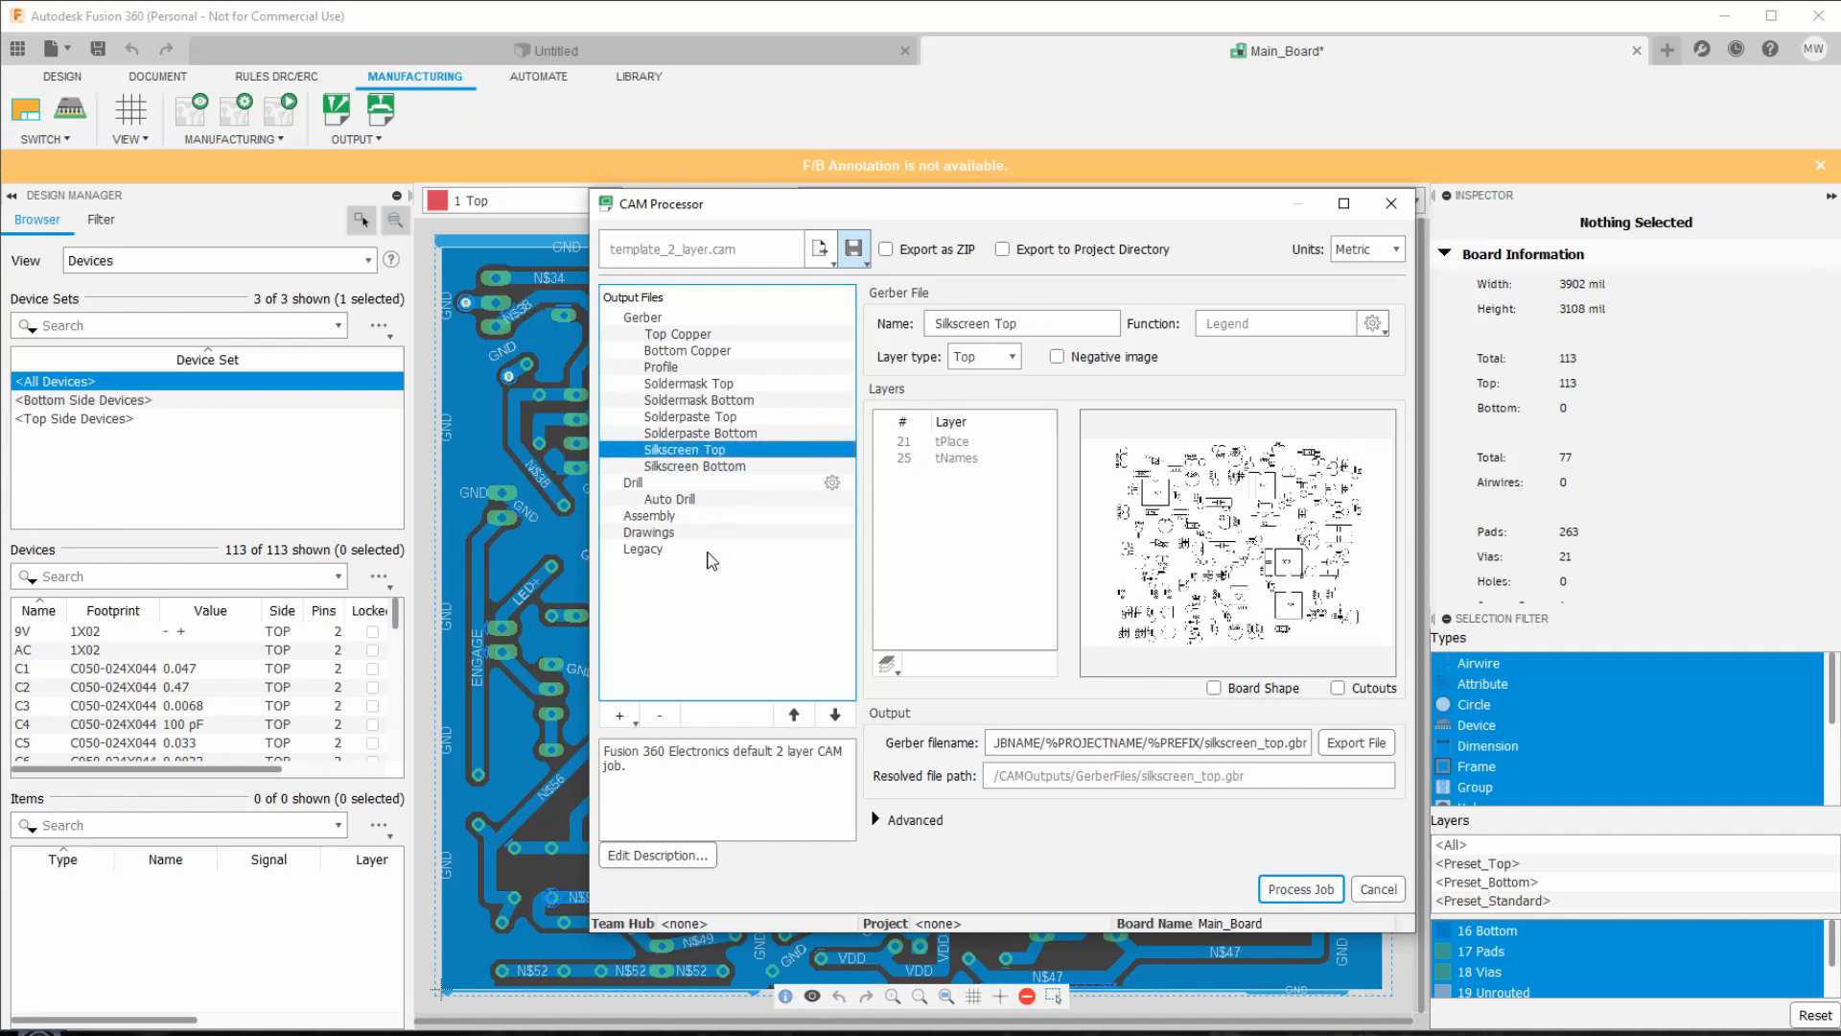
Step: Remove the top and bottom silkscreen, solderpaste and soldermask outputs from the Gerber job
click(709, 467)
click(662, 717)
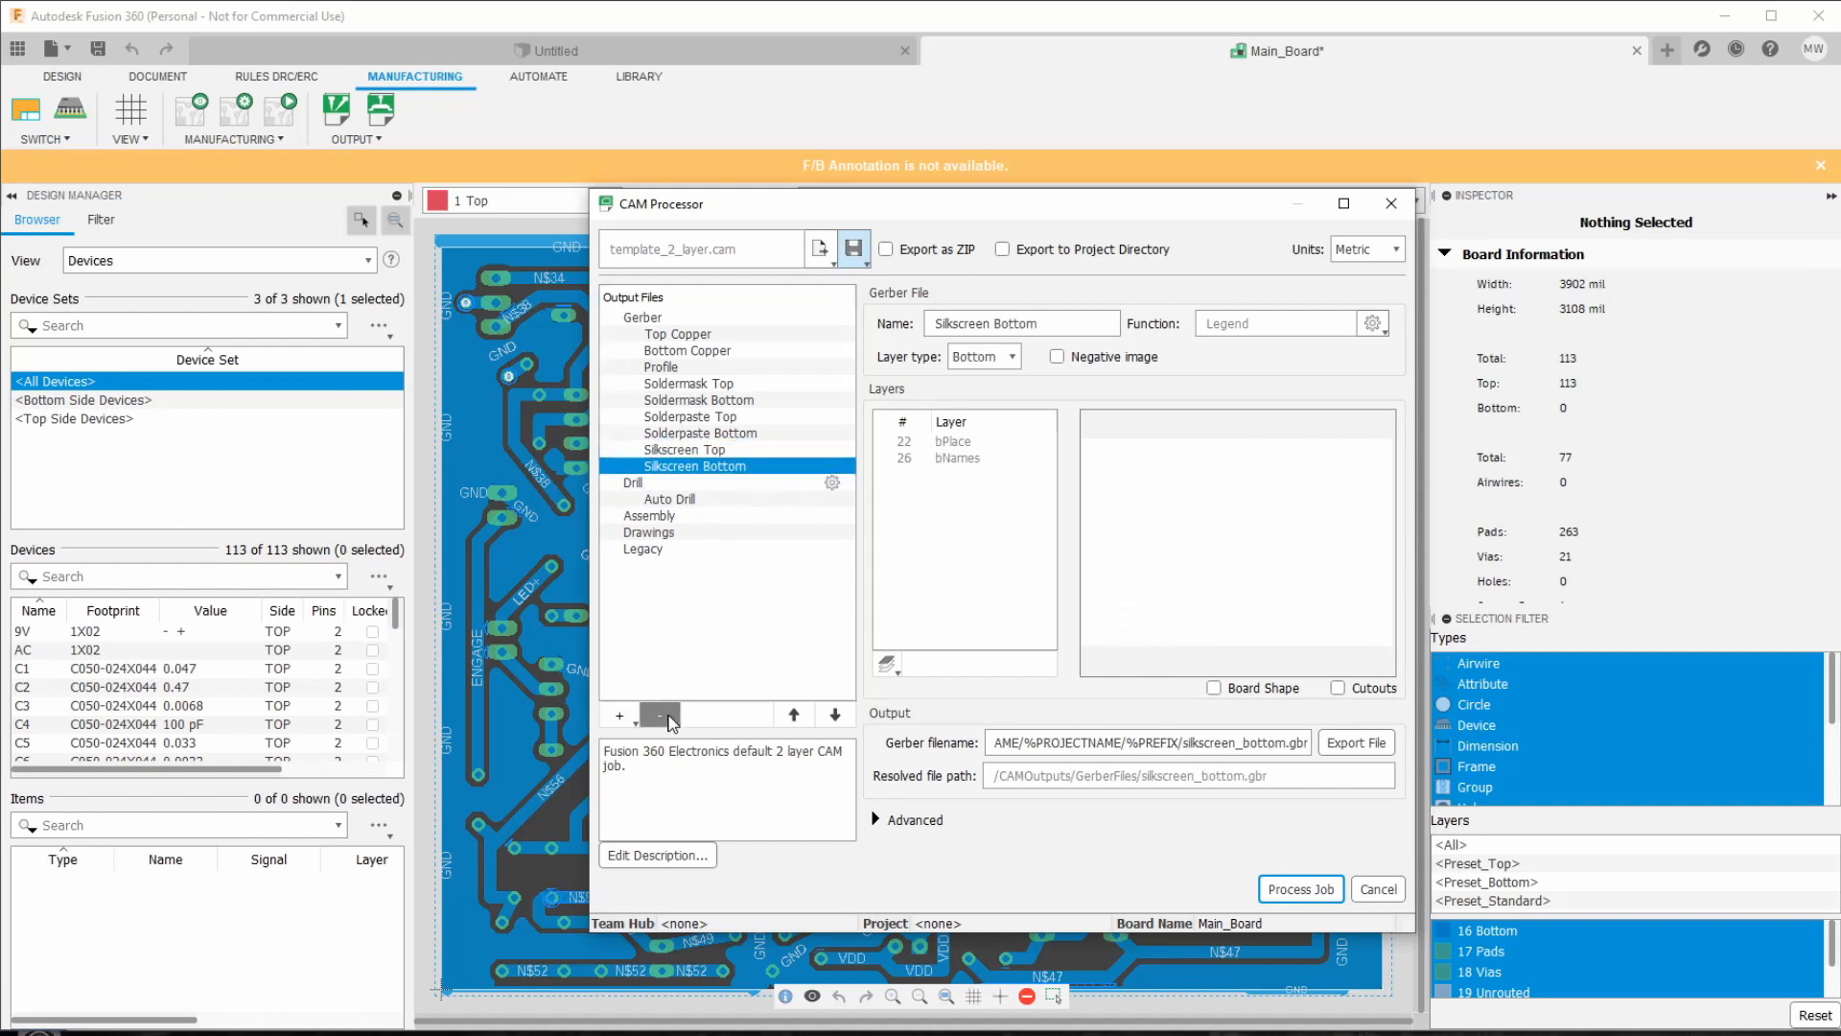
click(662, 716)
click(662, 716)
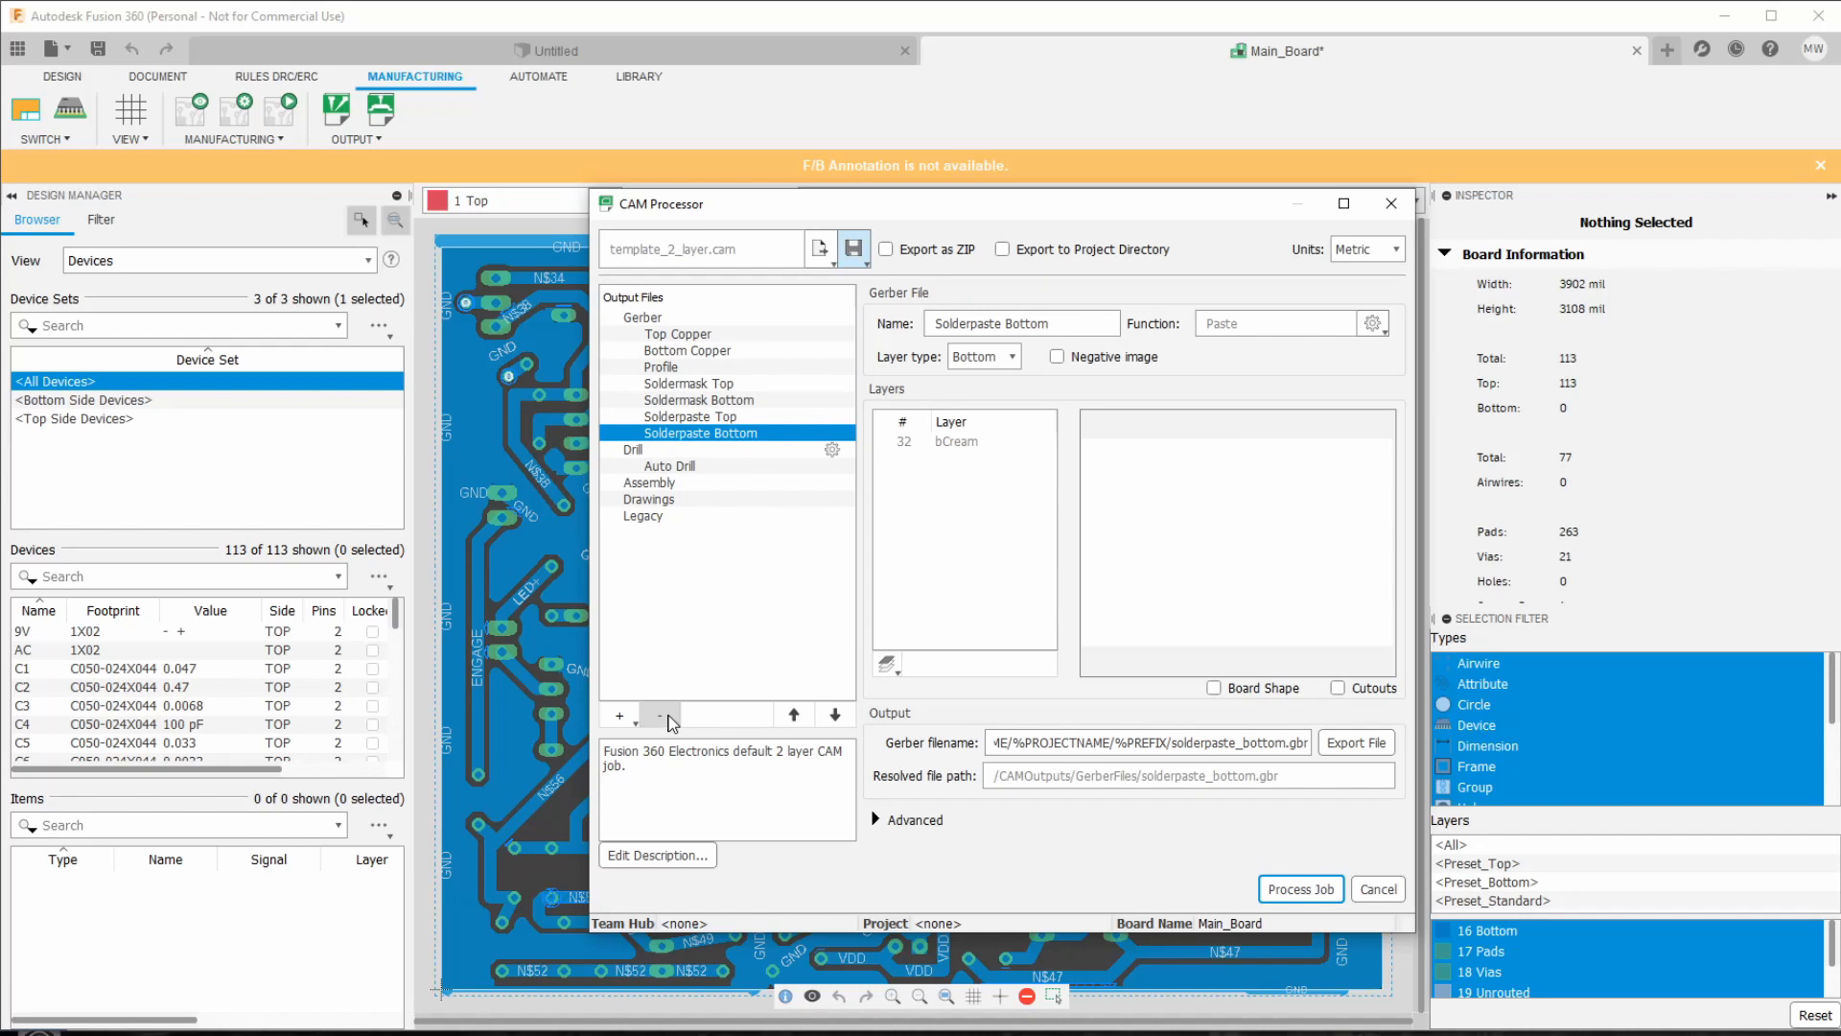
click(661, 717)
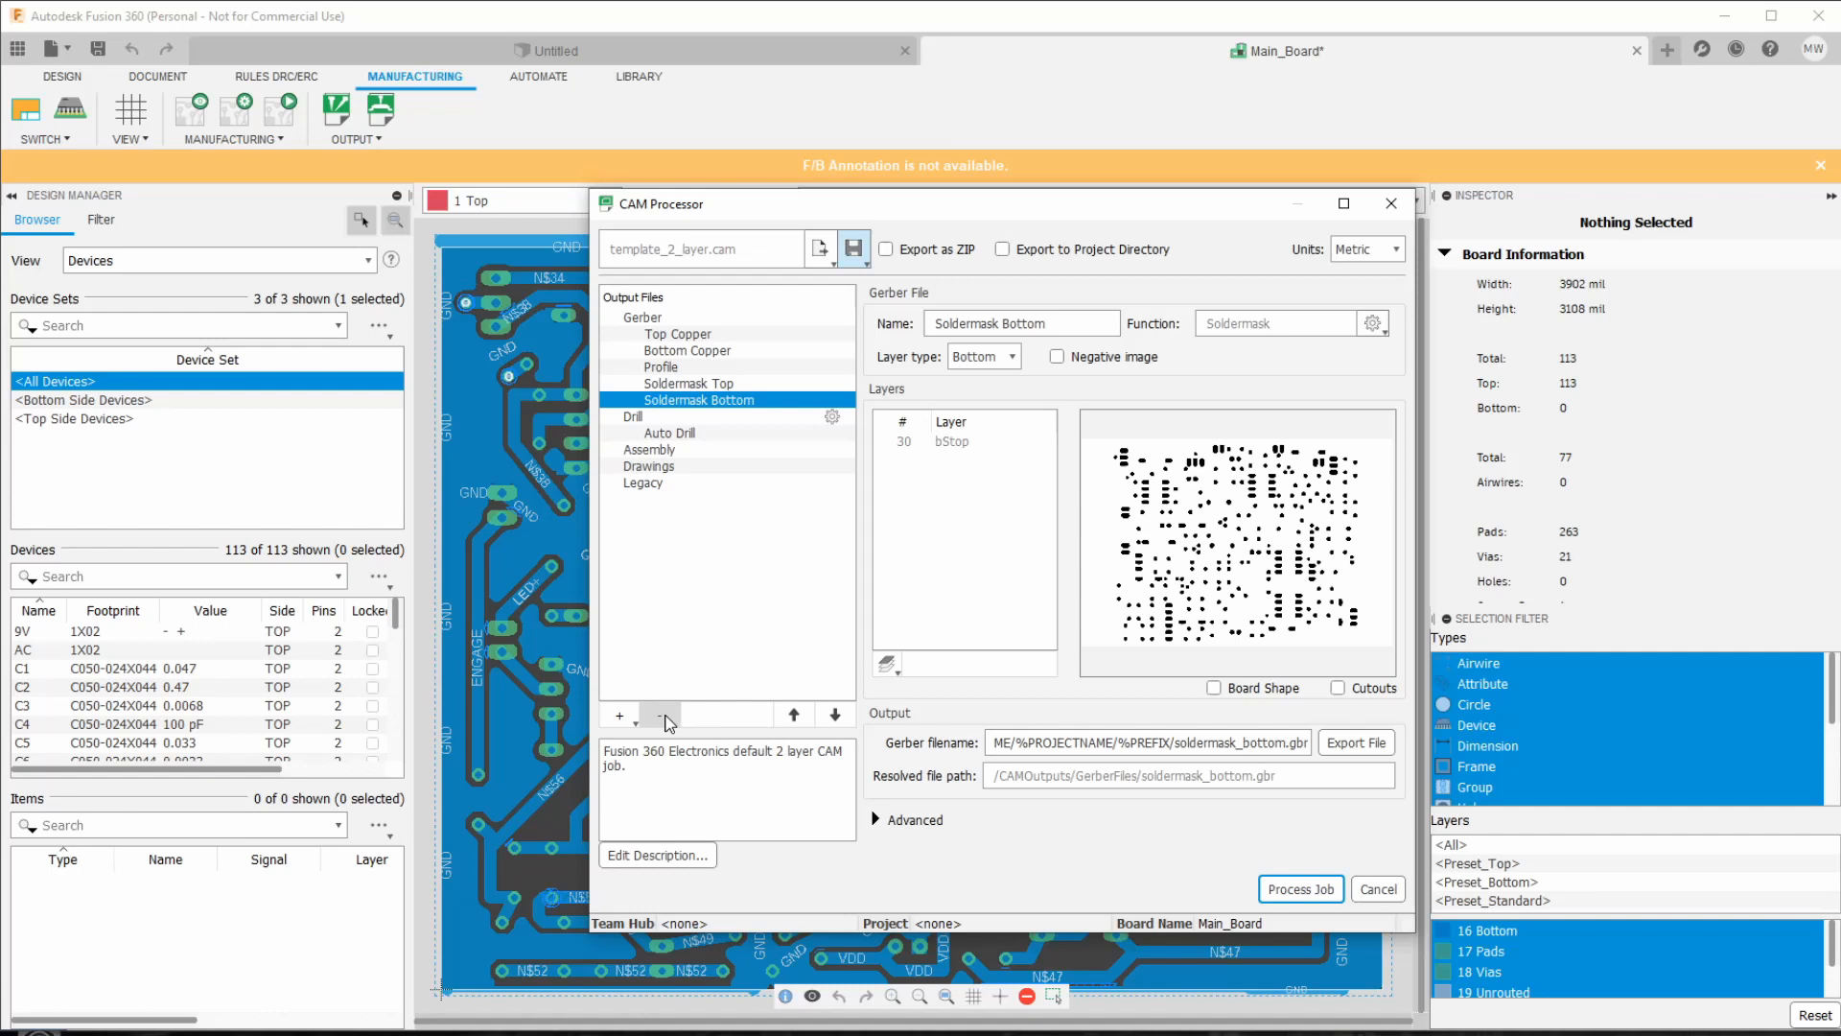
click(661, 716)
click(661, 716)
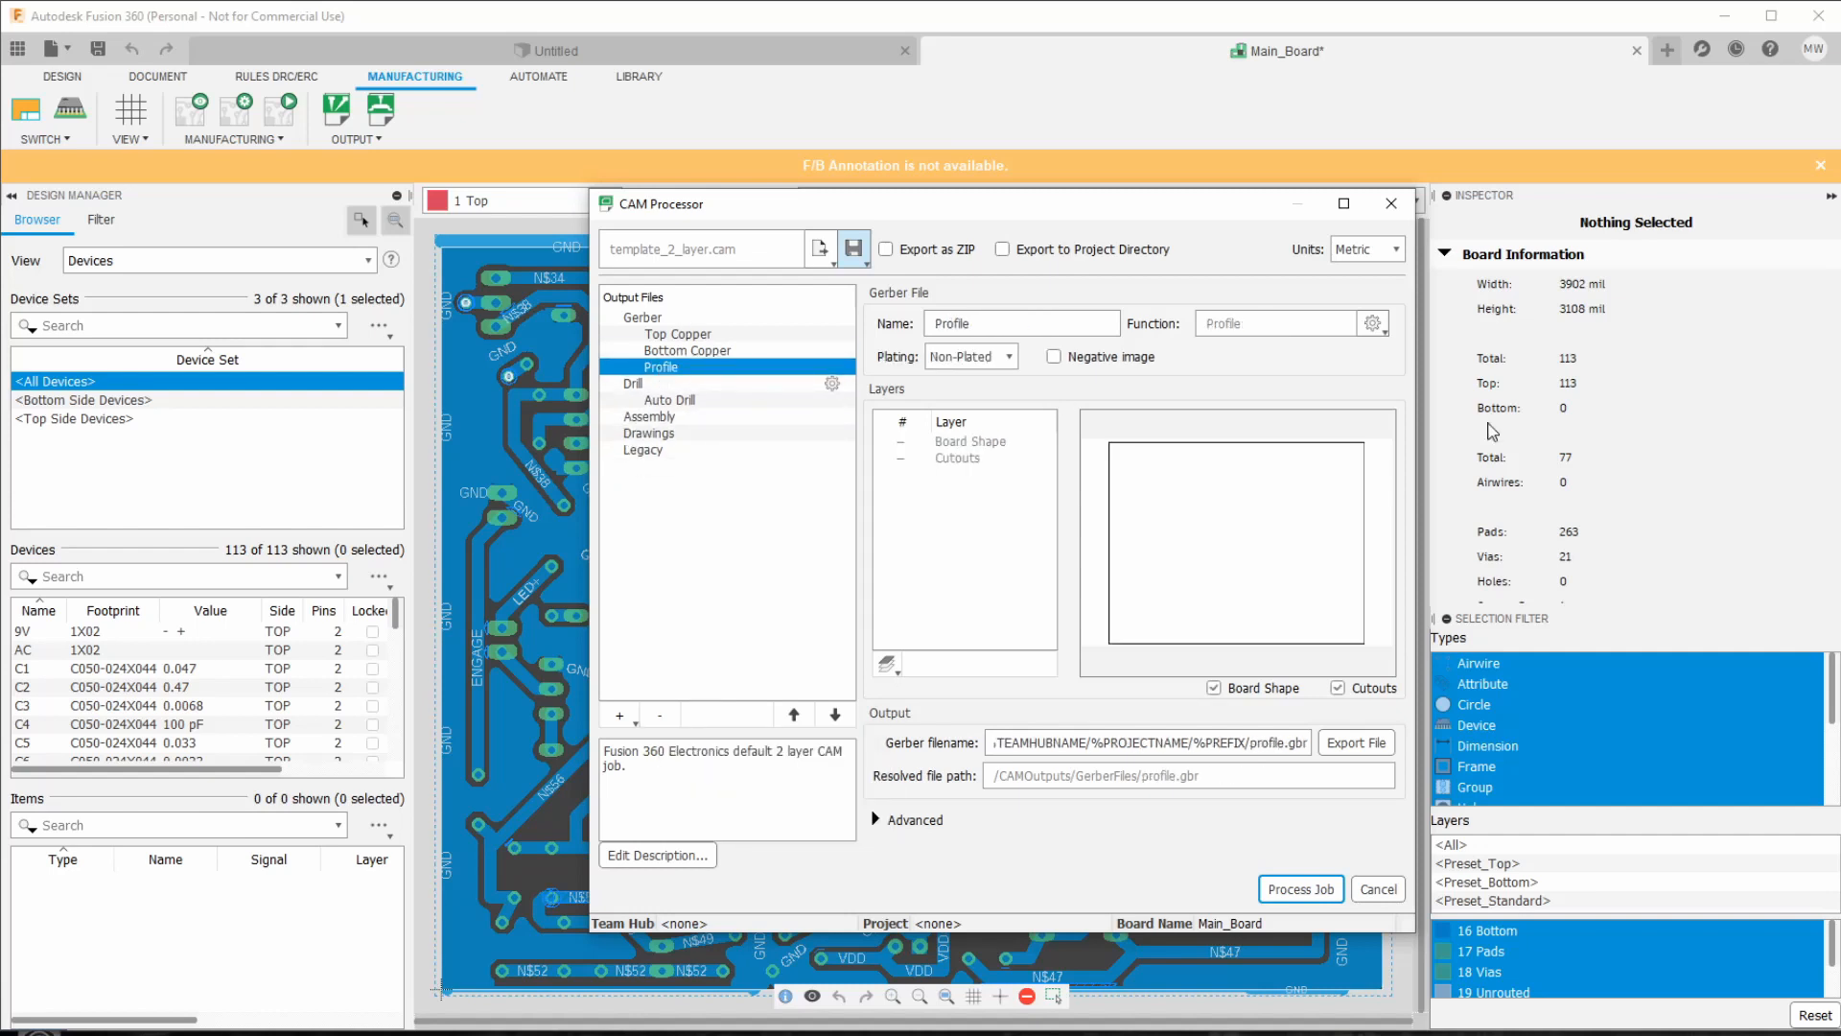
Step: Check the two copper layer previews, remove the Top Copper output and set the job's units to Imperial
click(691, 350)
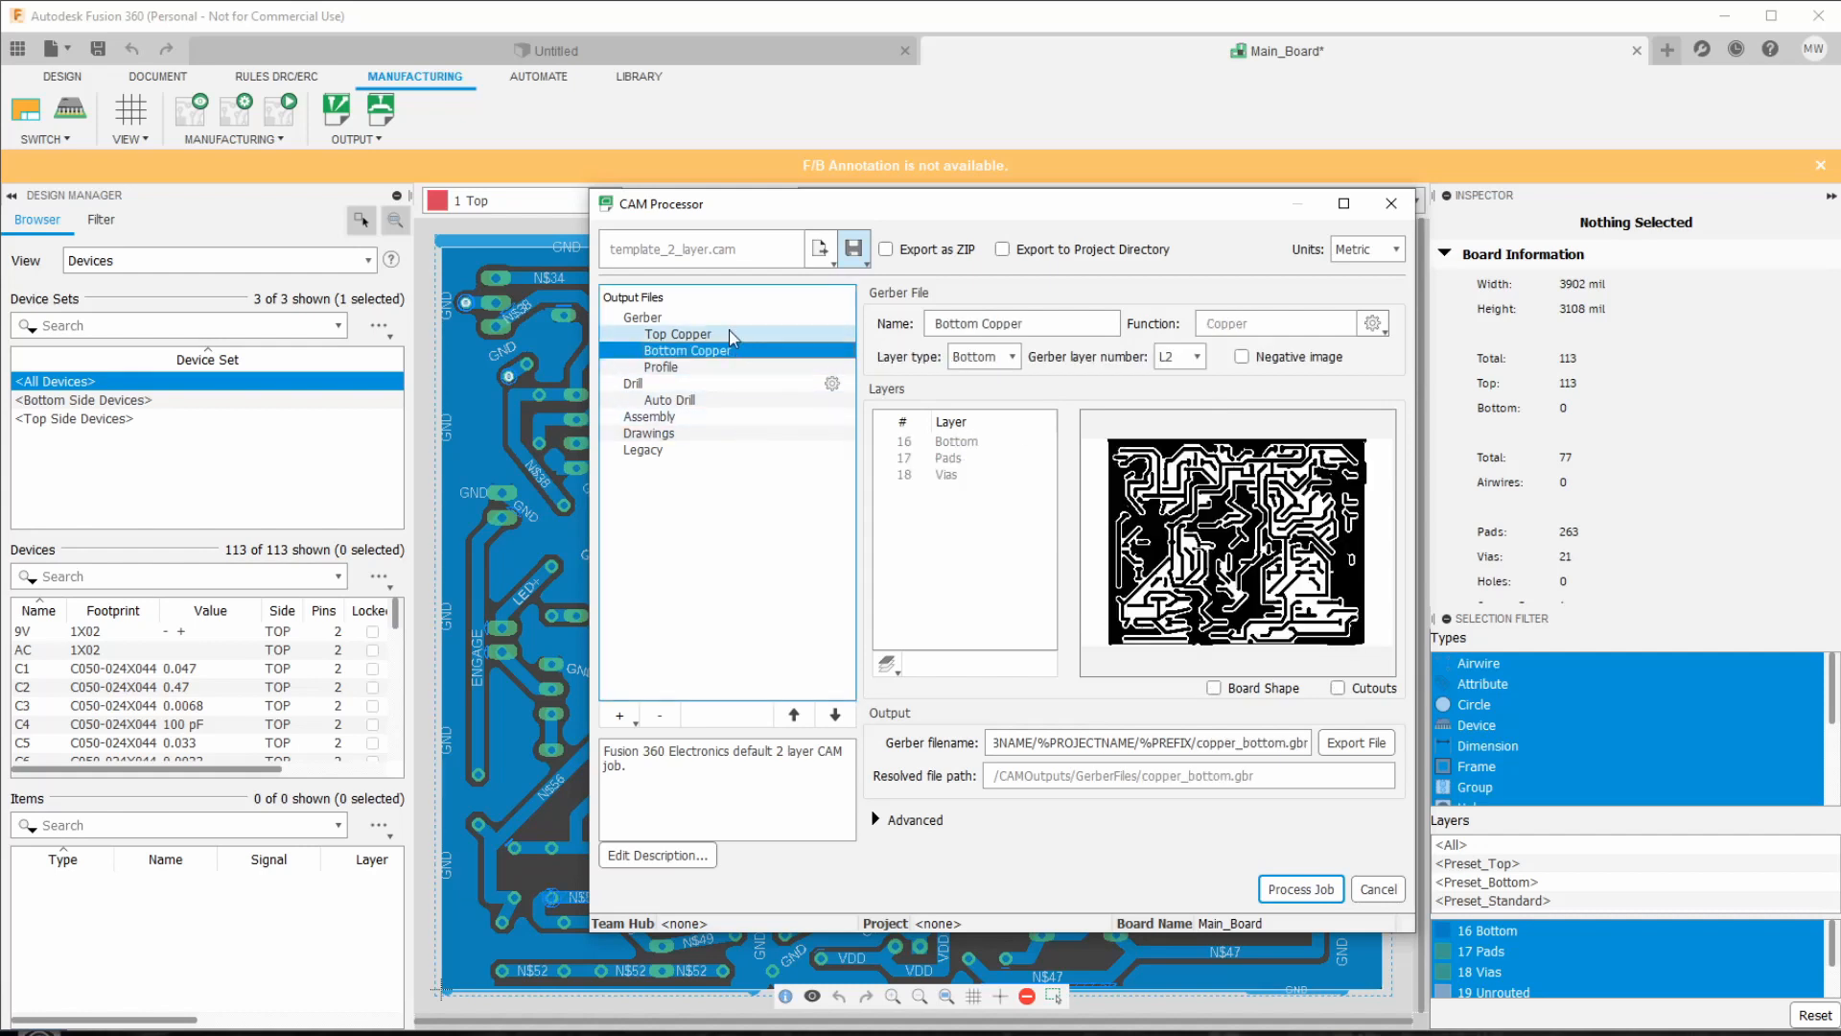
click(732, 336)
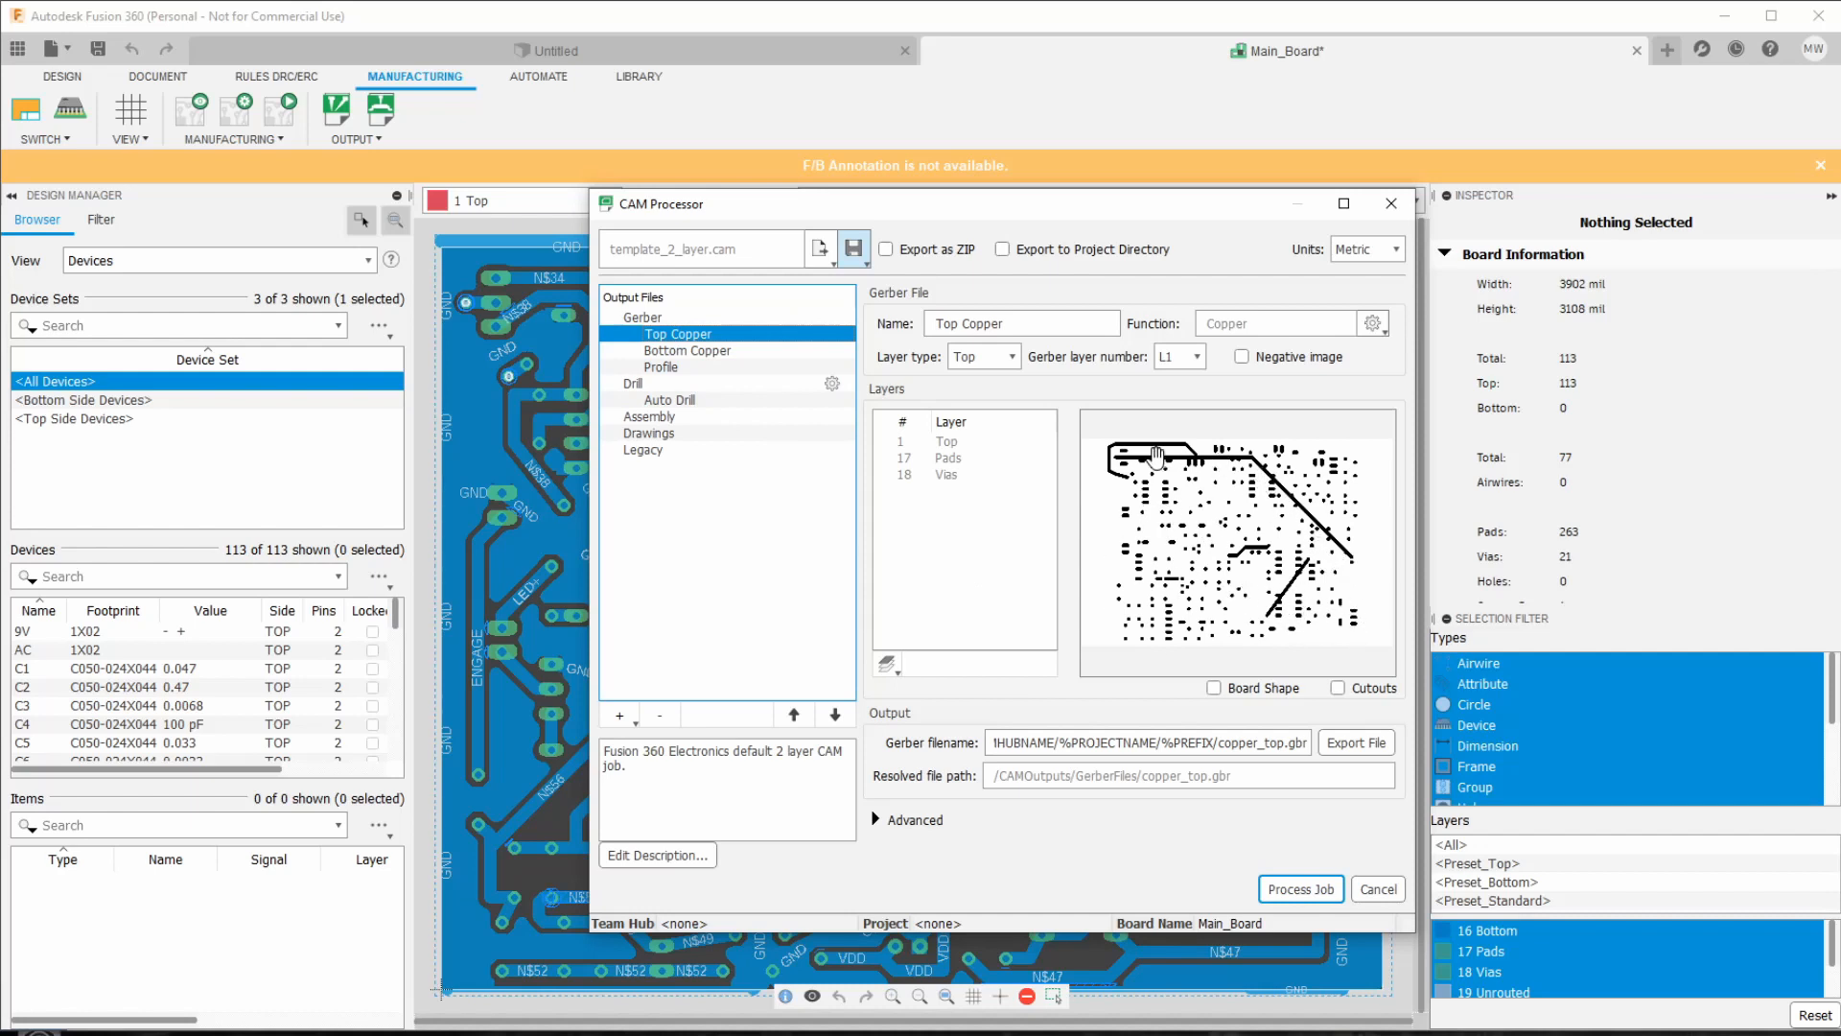
click(659, 715)
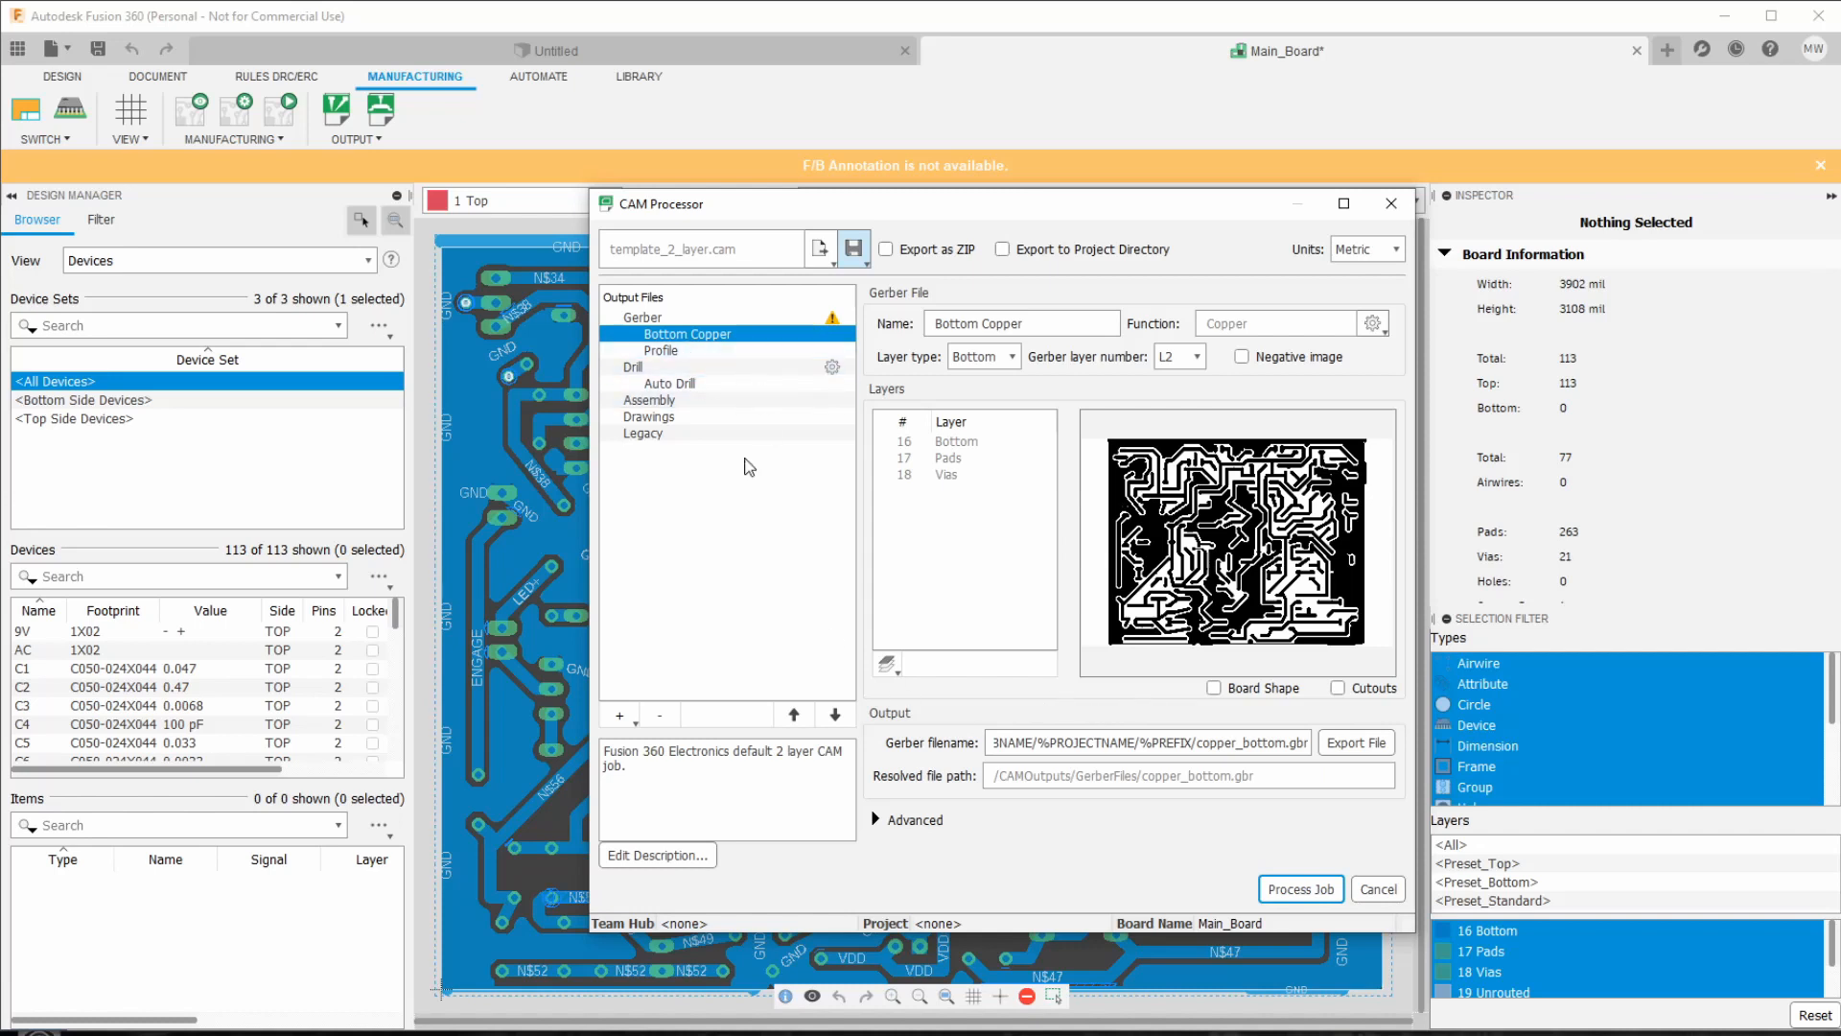
click(1360, 254)
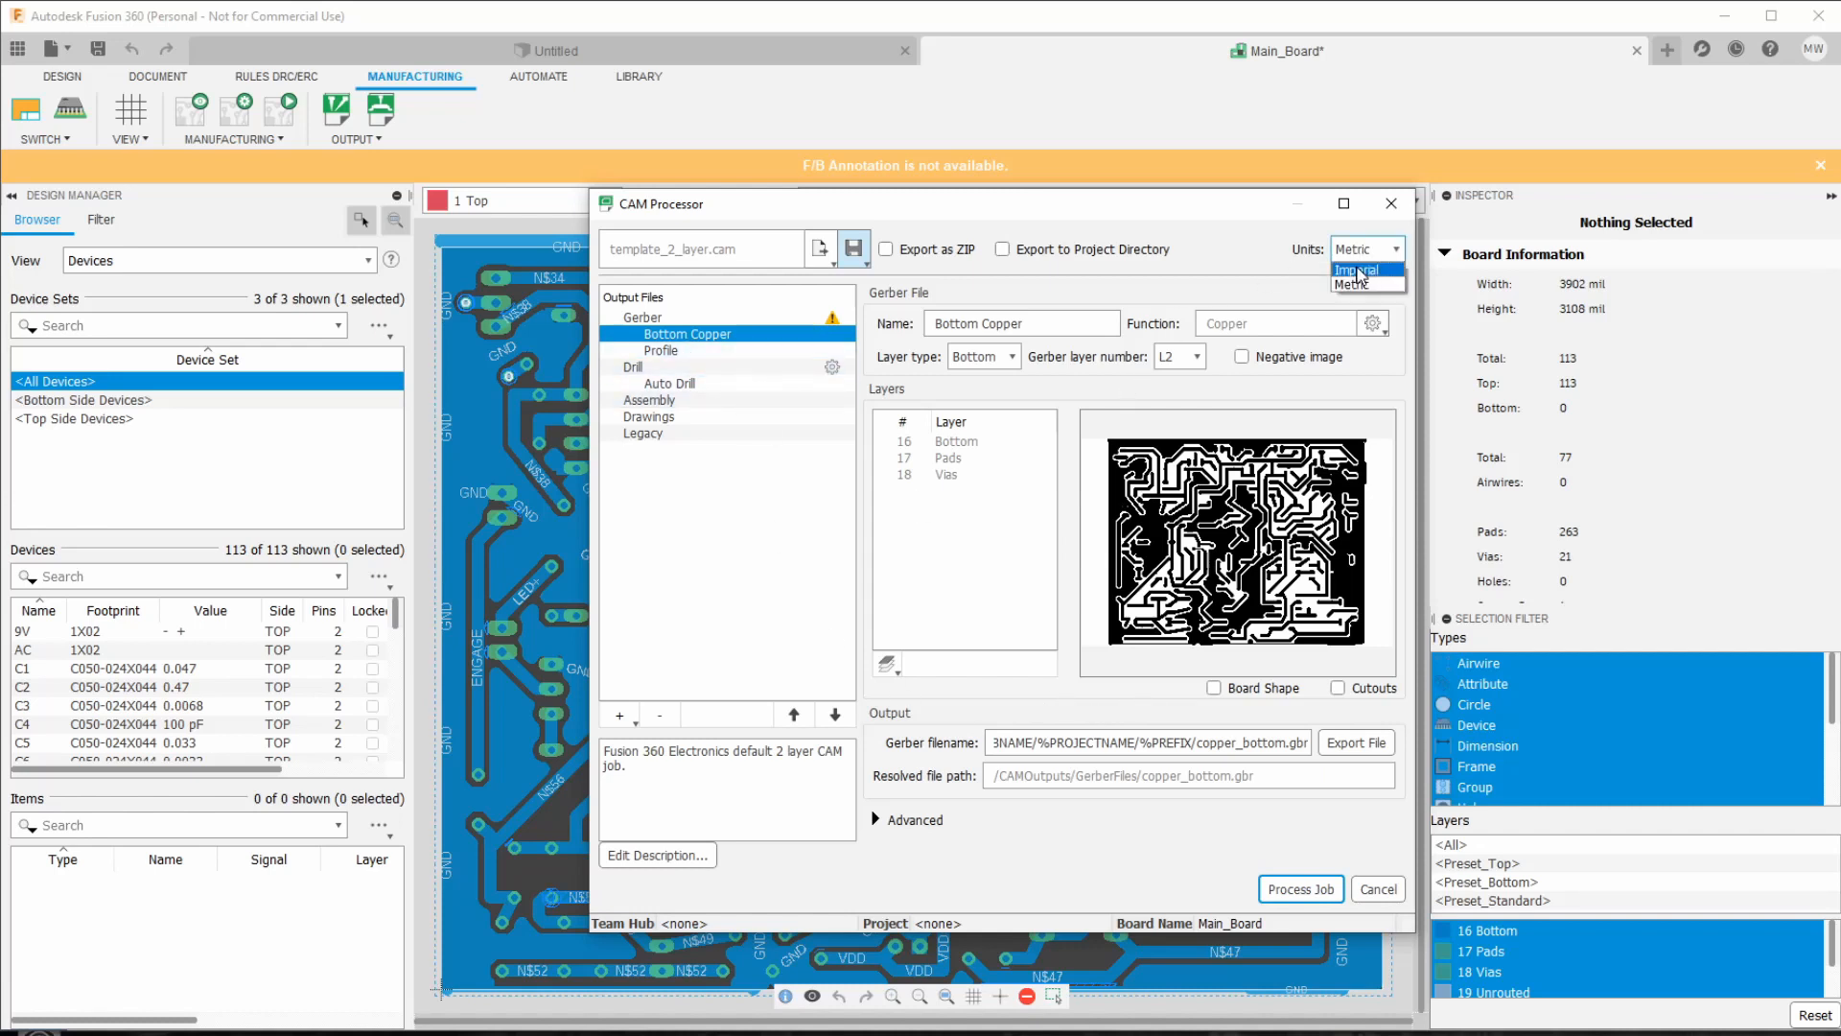
click(1357, 272)
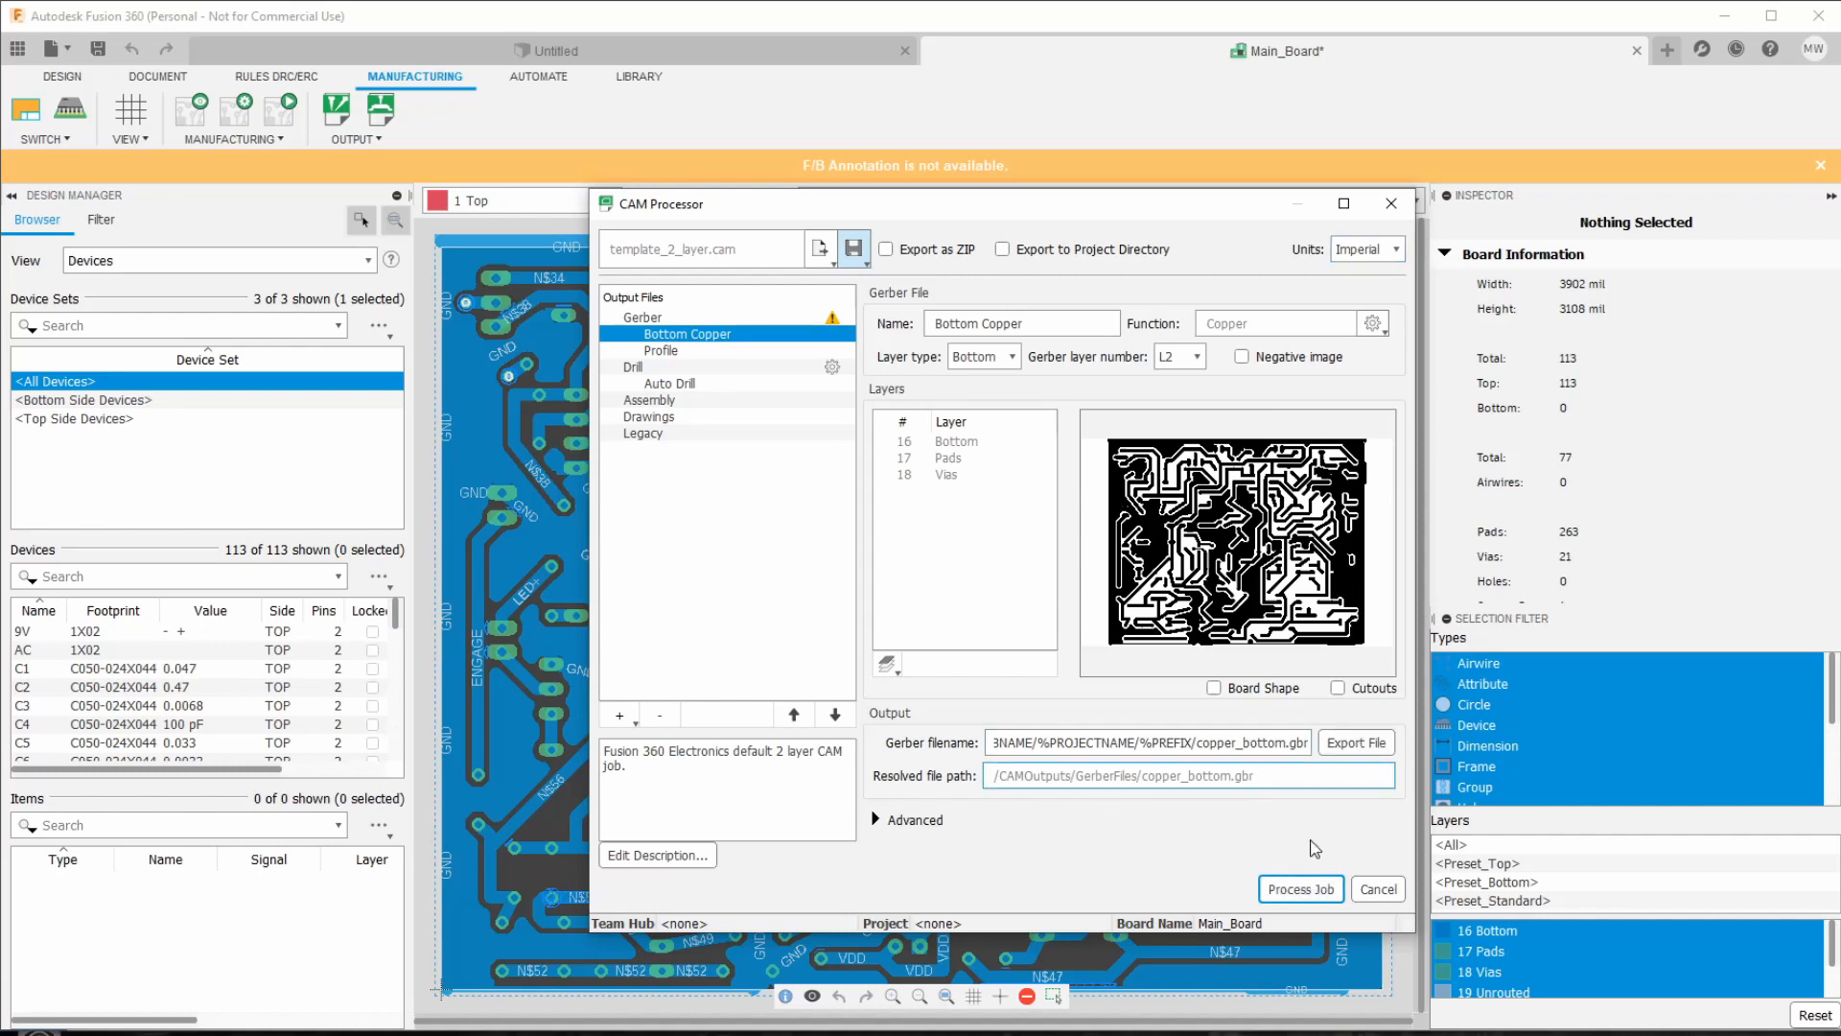
Step: Process the CAM job into a new folder named CAM on the Desktop
click(1304, 887)
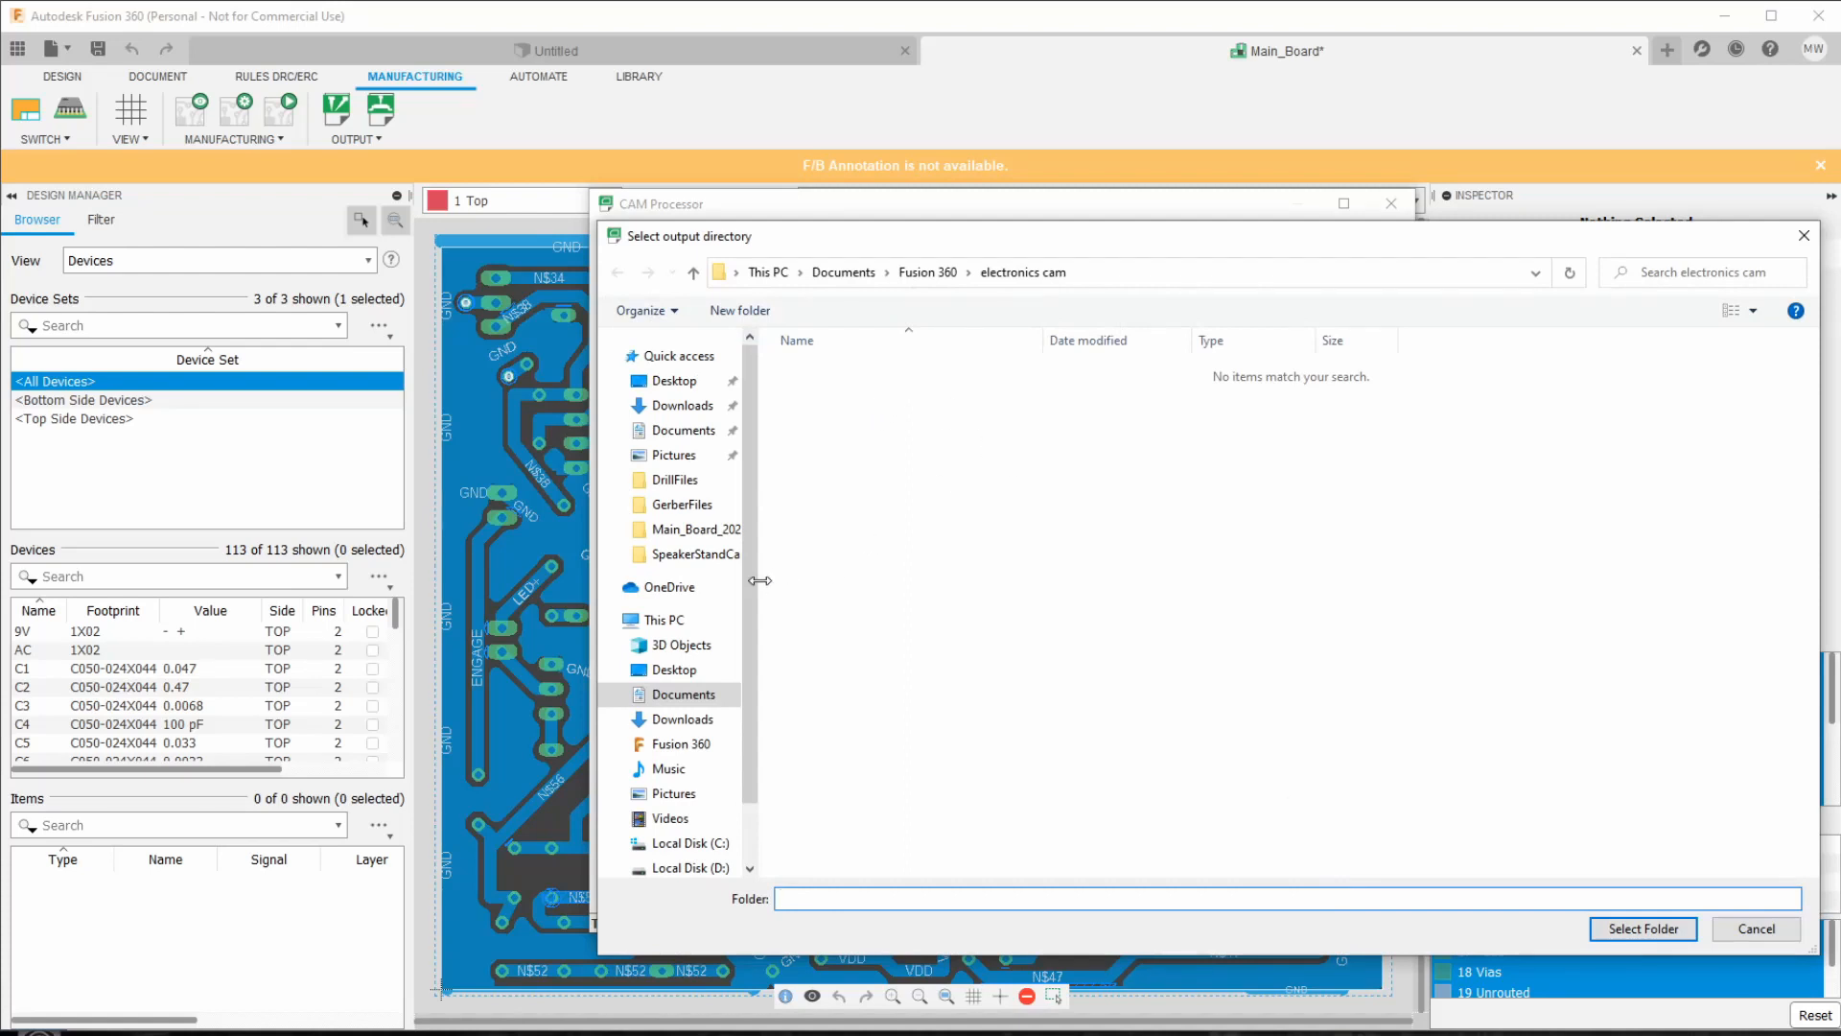
click(674, 381)
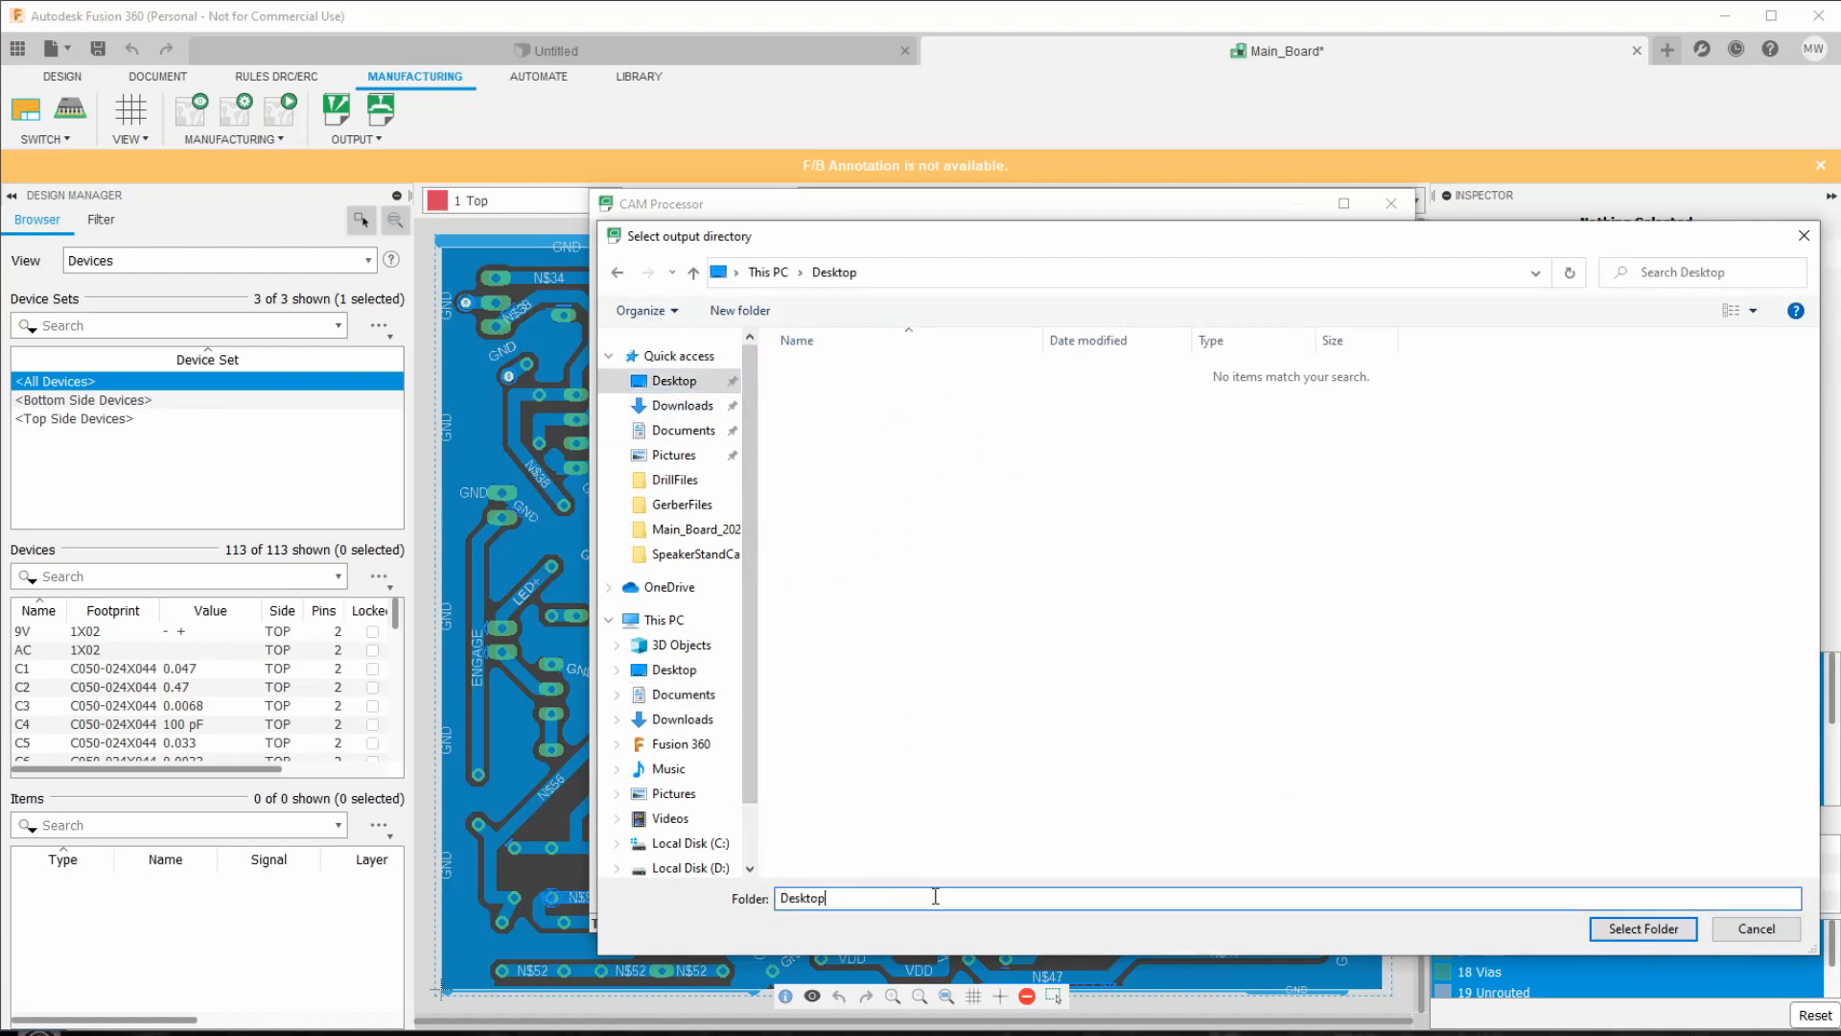
right_click(1287, 678)
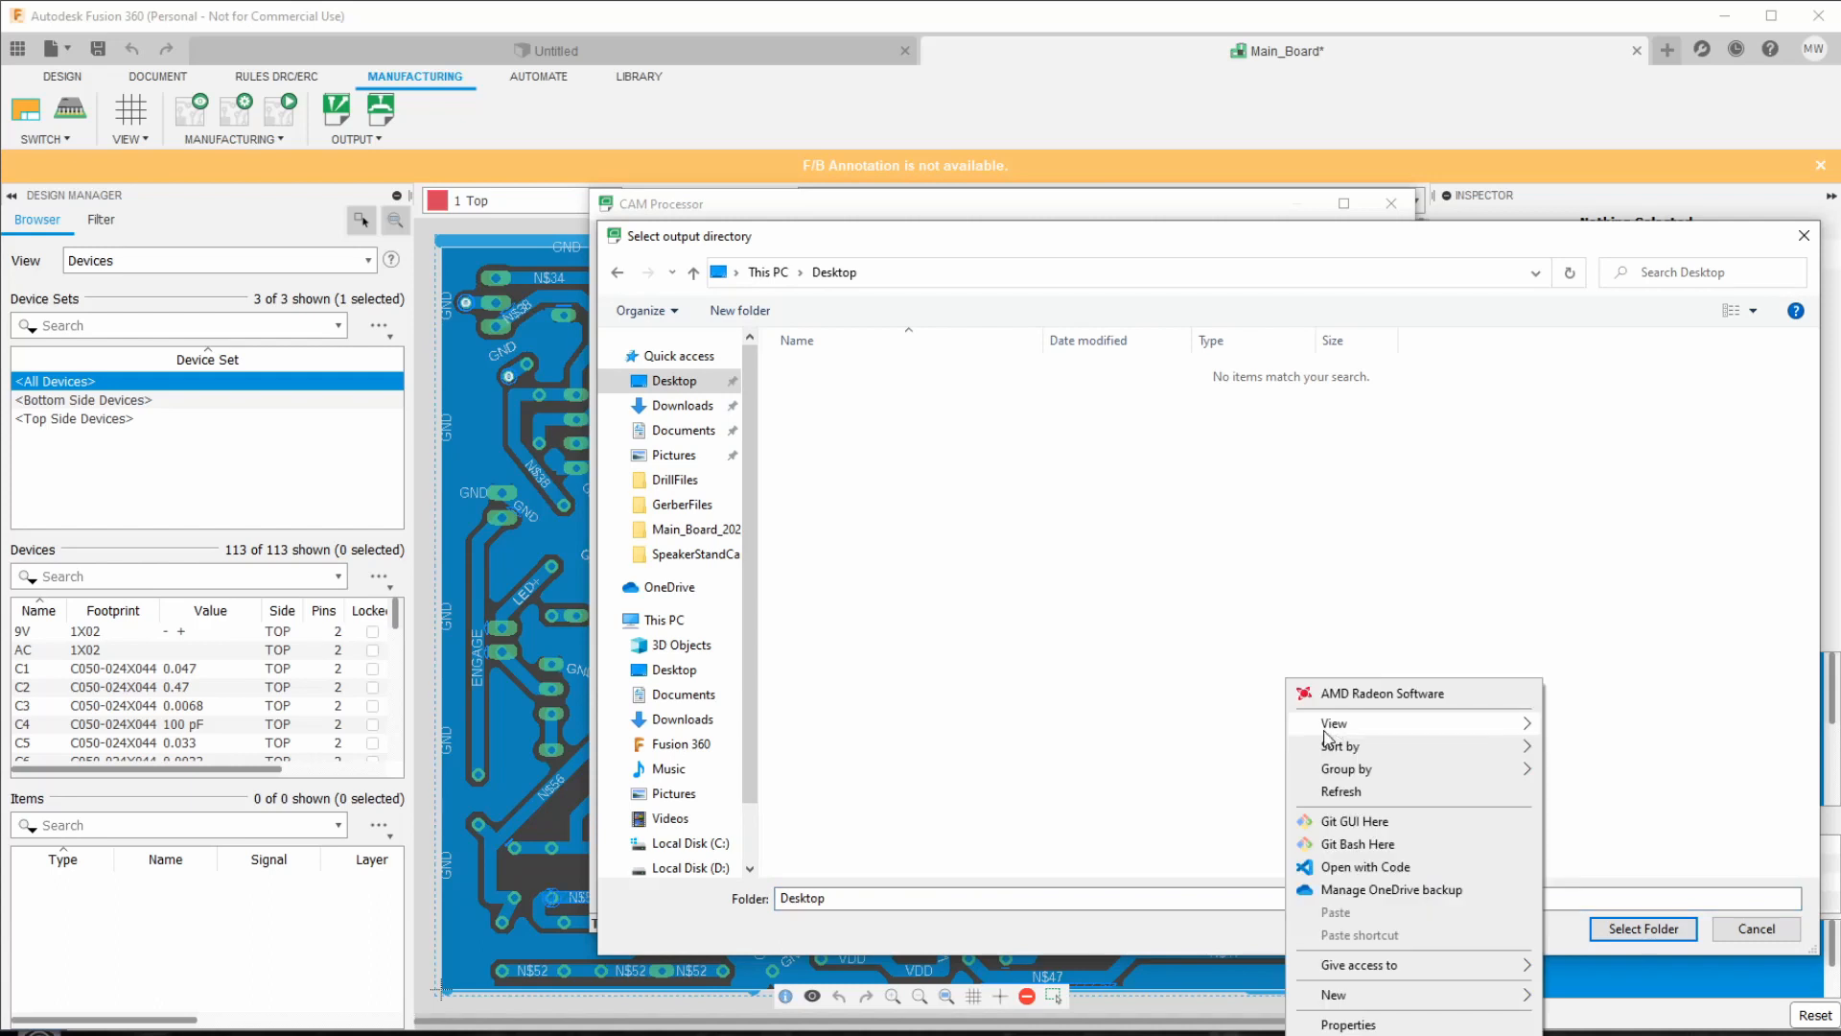
mouse_move(1515, 994)
click(1590, 997)
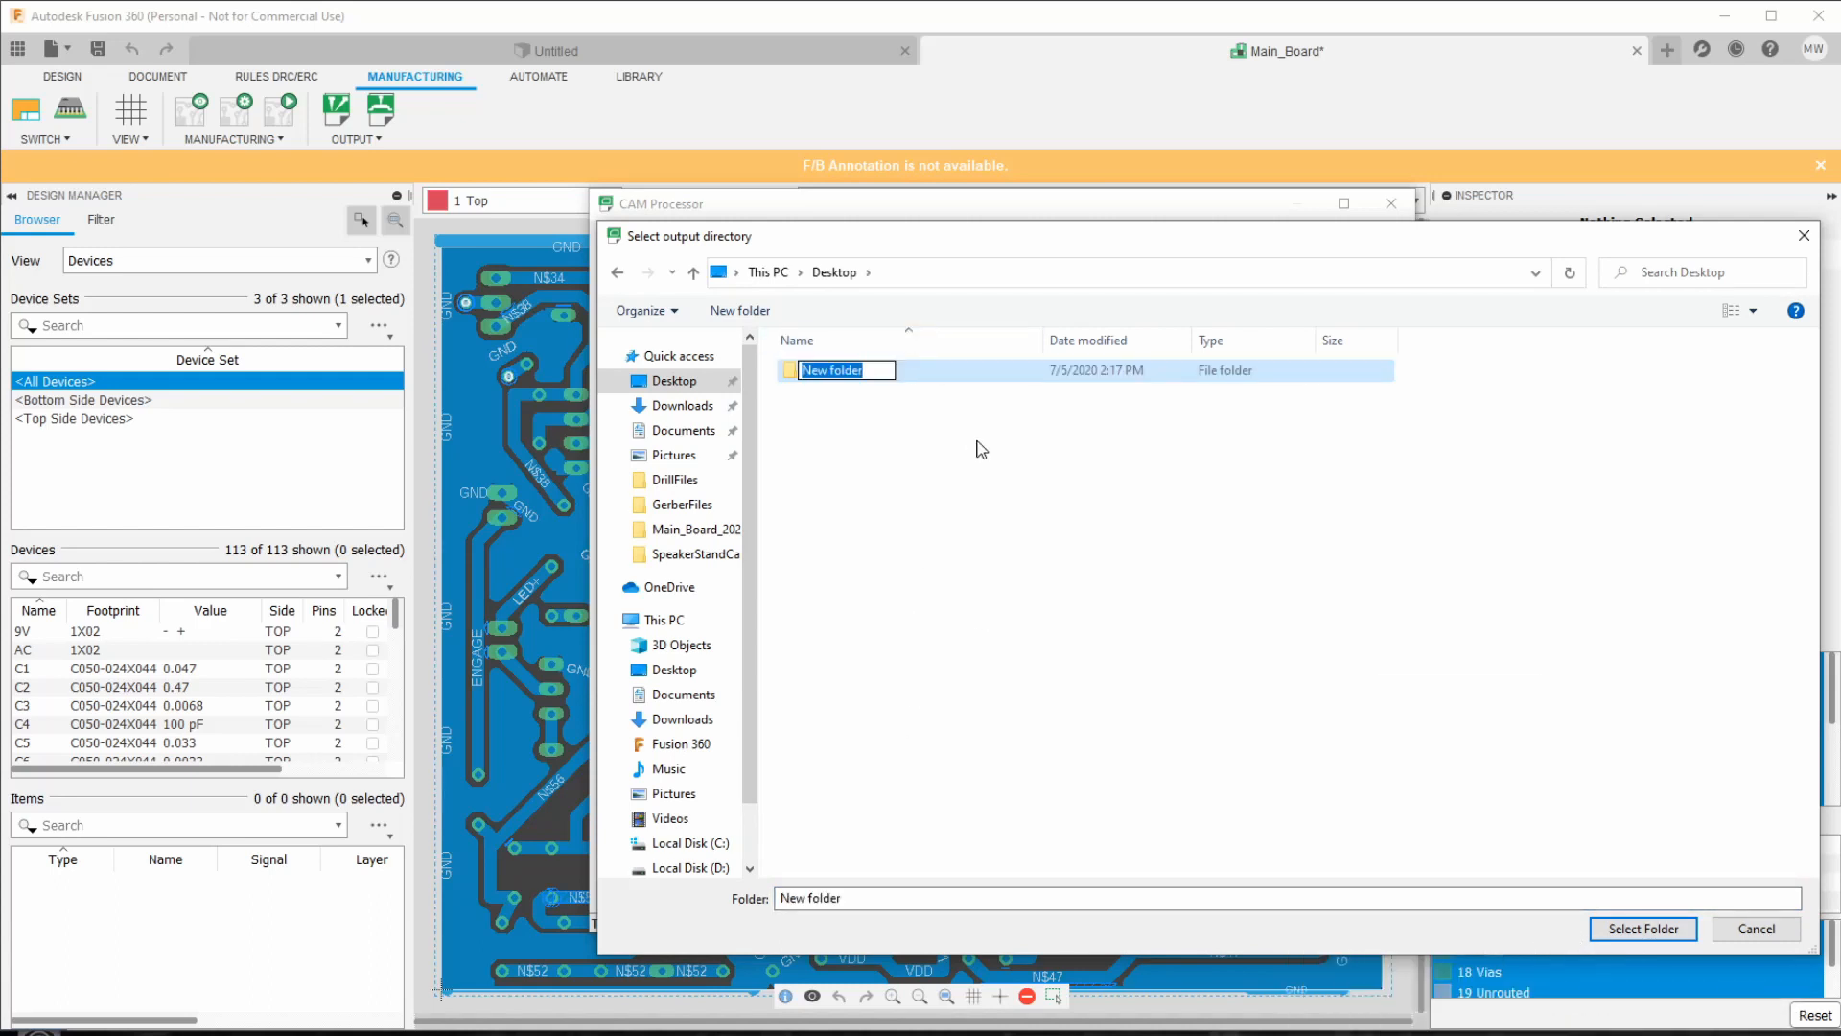
text(CAM)
click(904, 441)
double_click(868, 370)
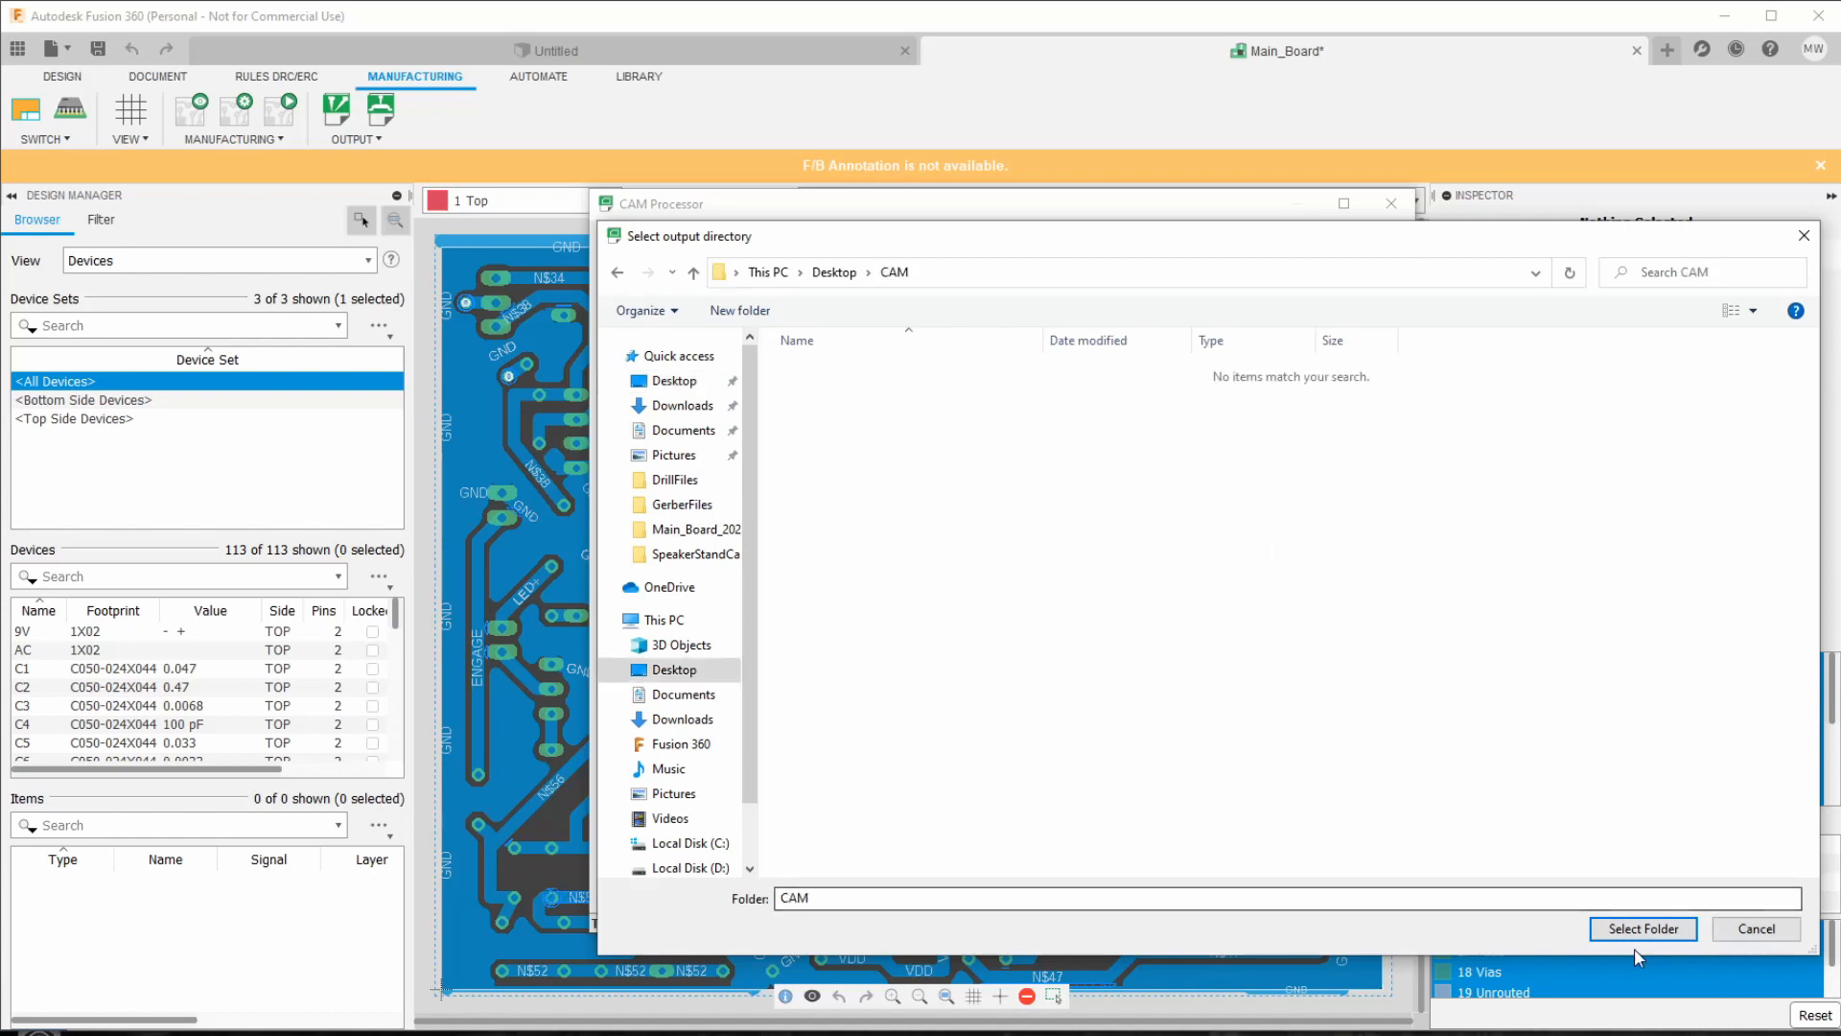
click(1610, 928)
click(1064, 601)
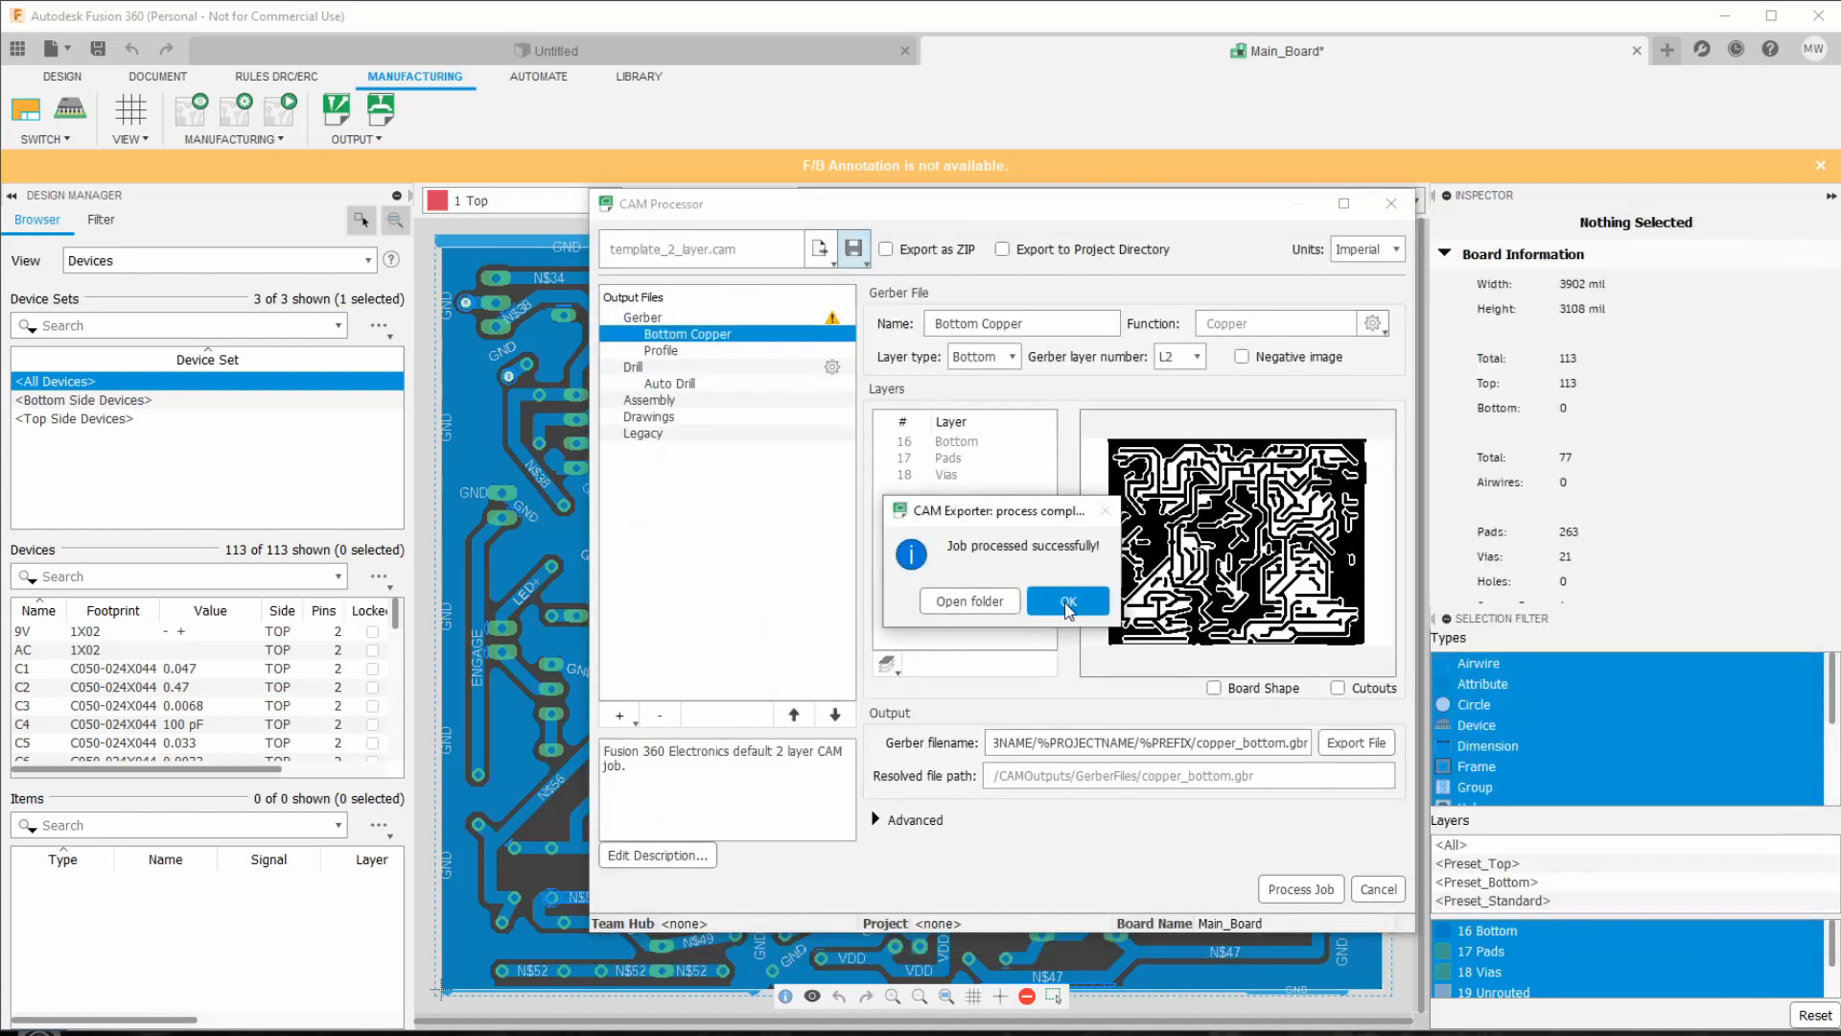
Step: In File Explorer, examine the exported files in the DrillFiles and GerberFiles subfolders of the Desktop's CAM folder
click(510, 1033)
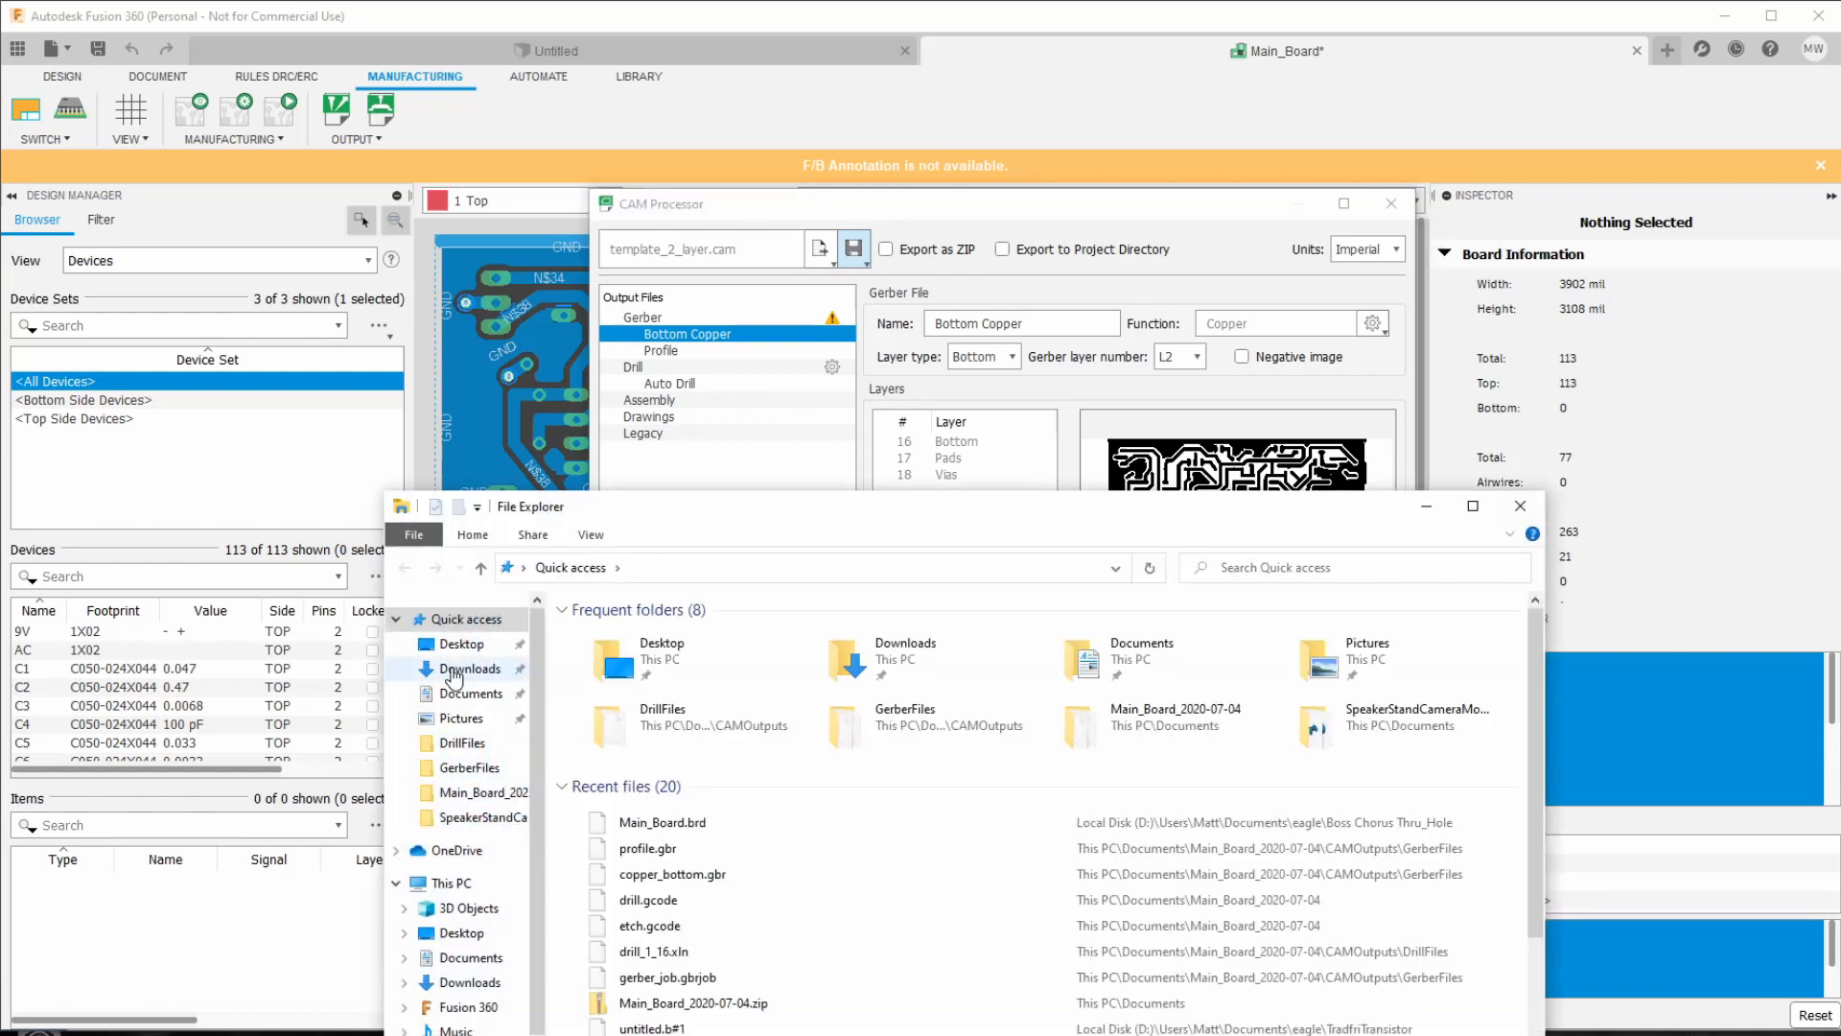
click(462, 643)
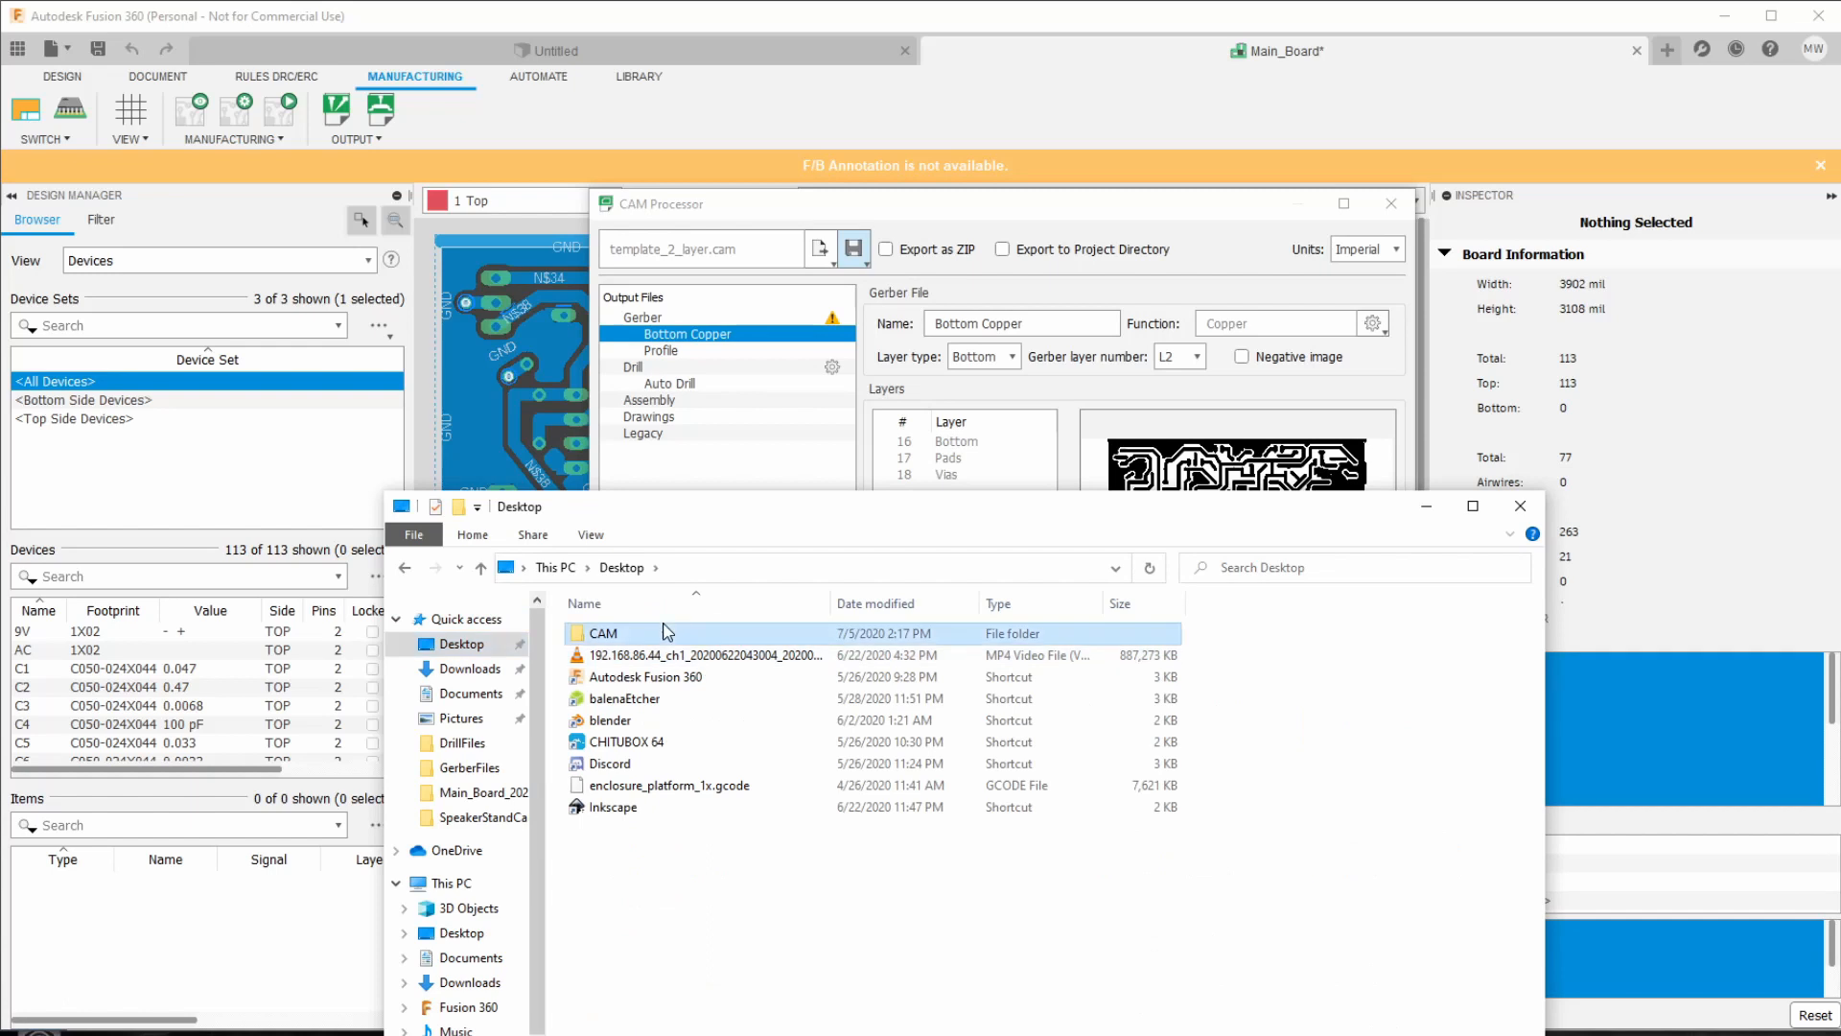
double_click(667, 633)
double_click(637, 634)
double_click(640, 634)
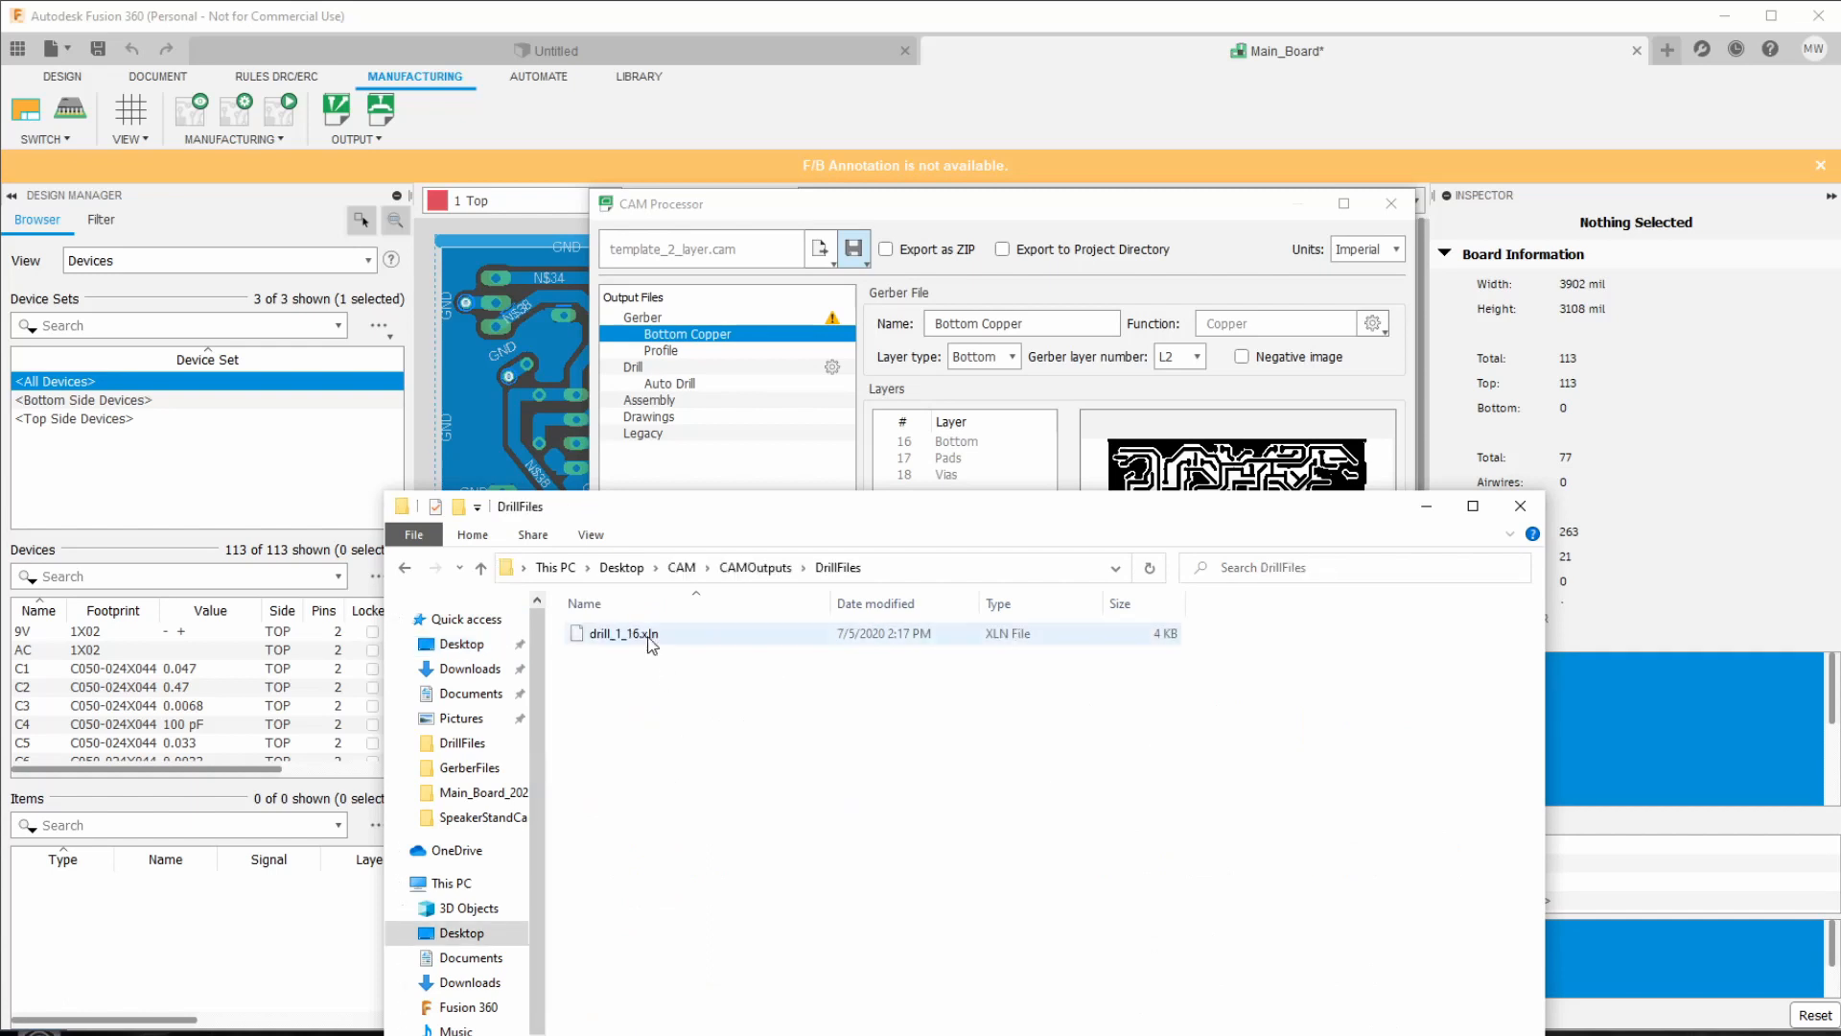
key(alt+Up)
double_click(631, 655)
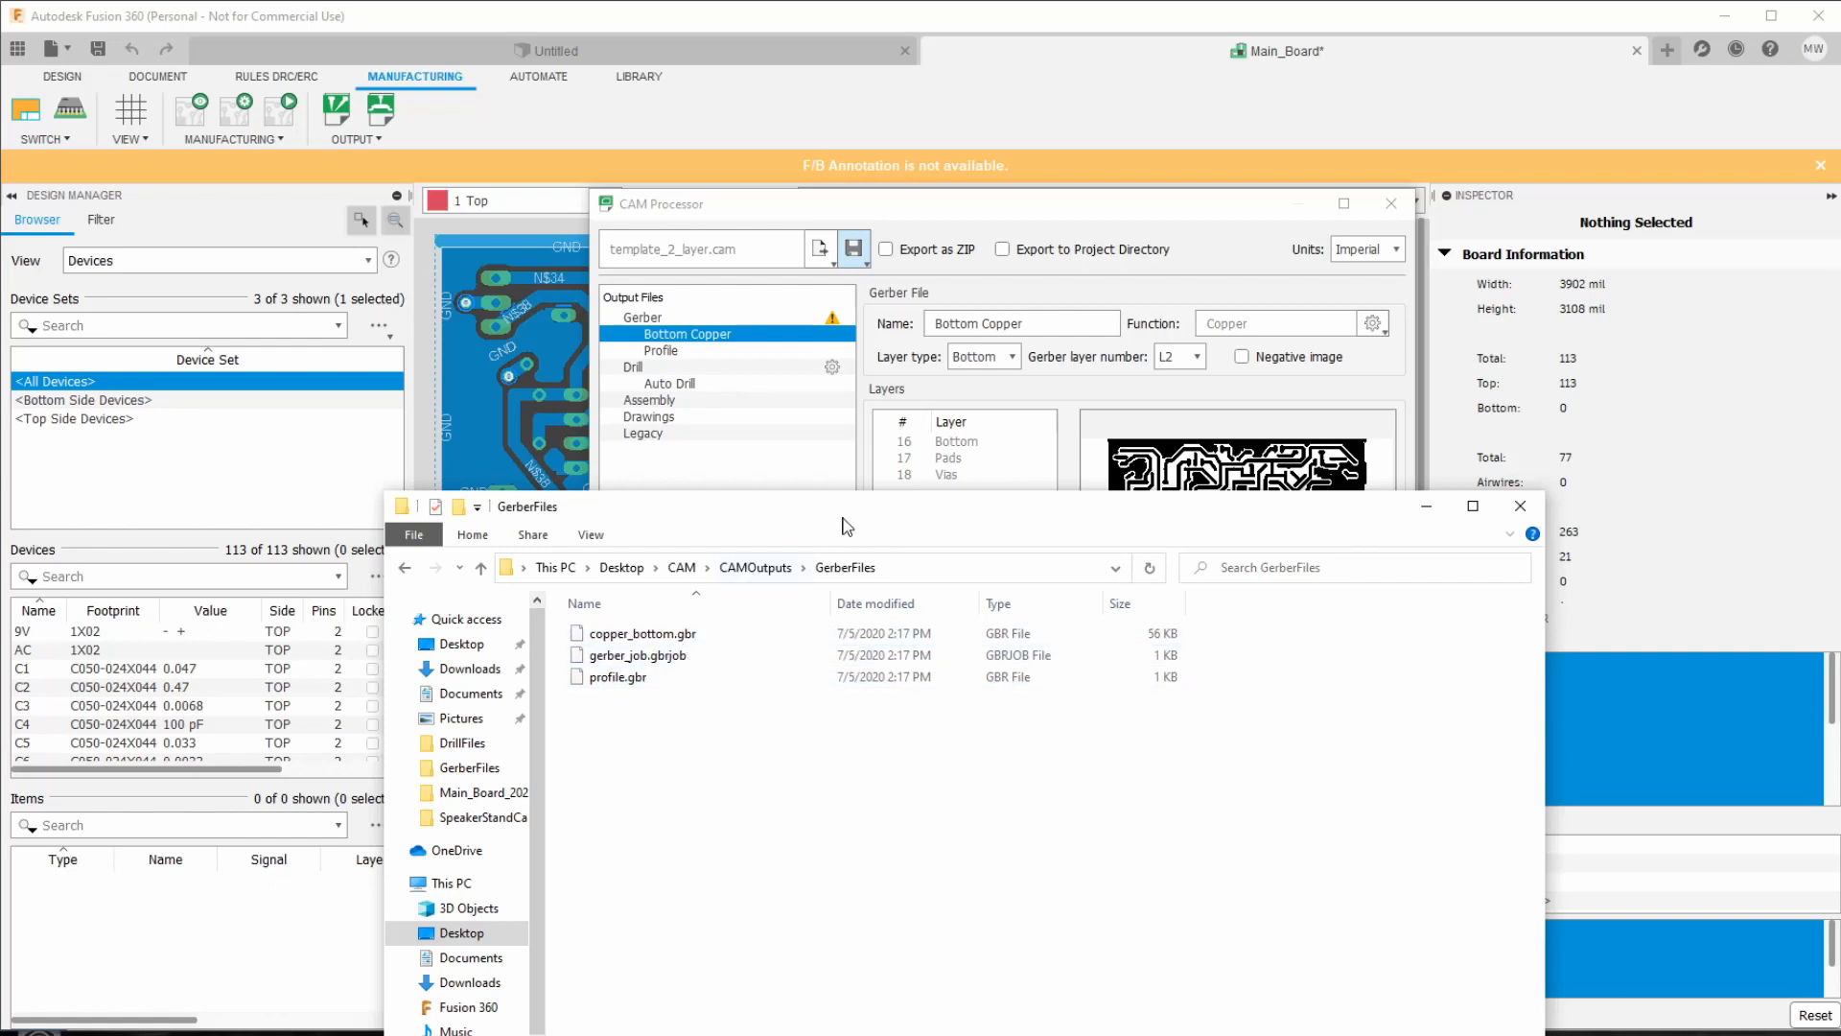
Step: Switch to FlatCAM and open the Gerber file copper_bottom.gbr from the GerberFiles subfolder of the Desktop's CAM\CAMOutputs folder
click(1520, 505)
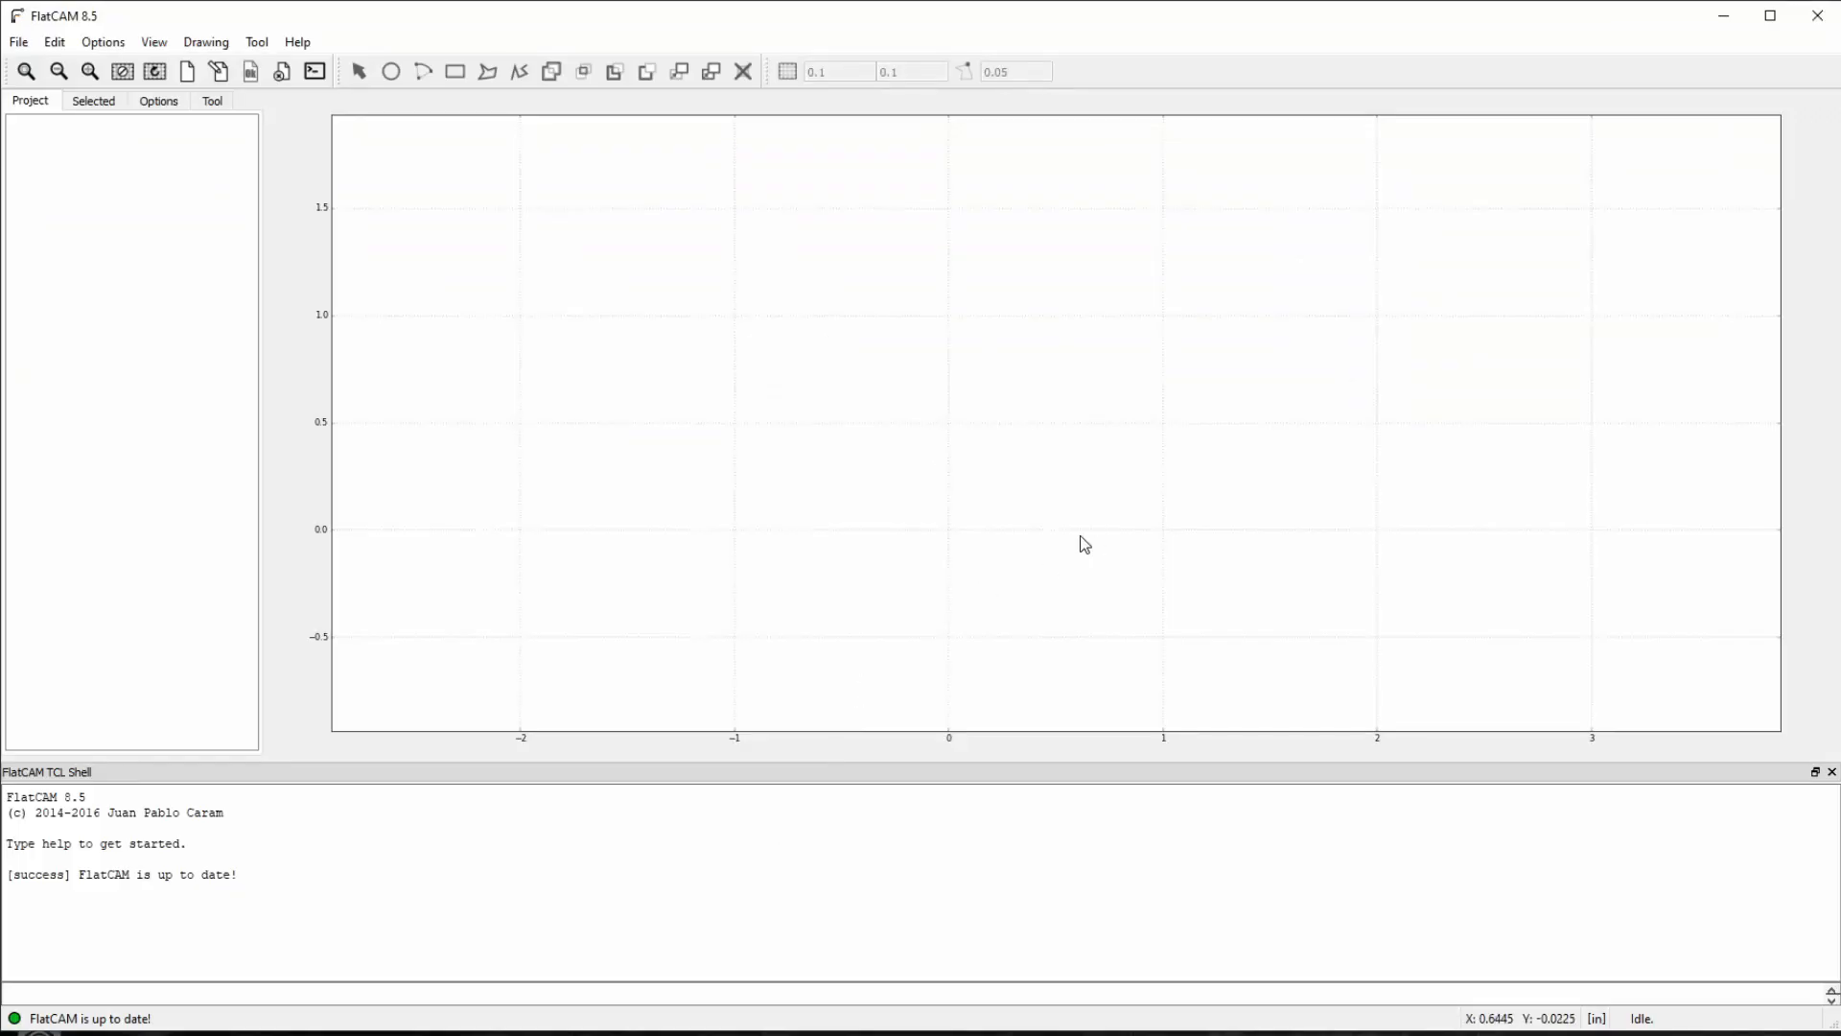
click(20, 44)
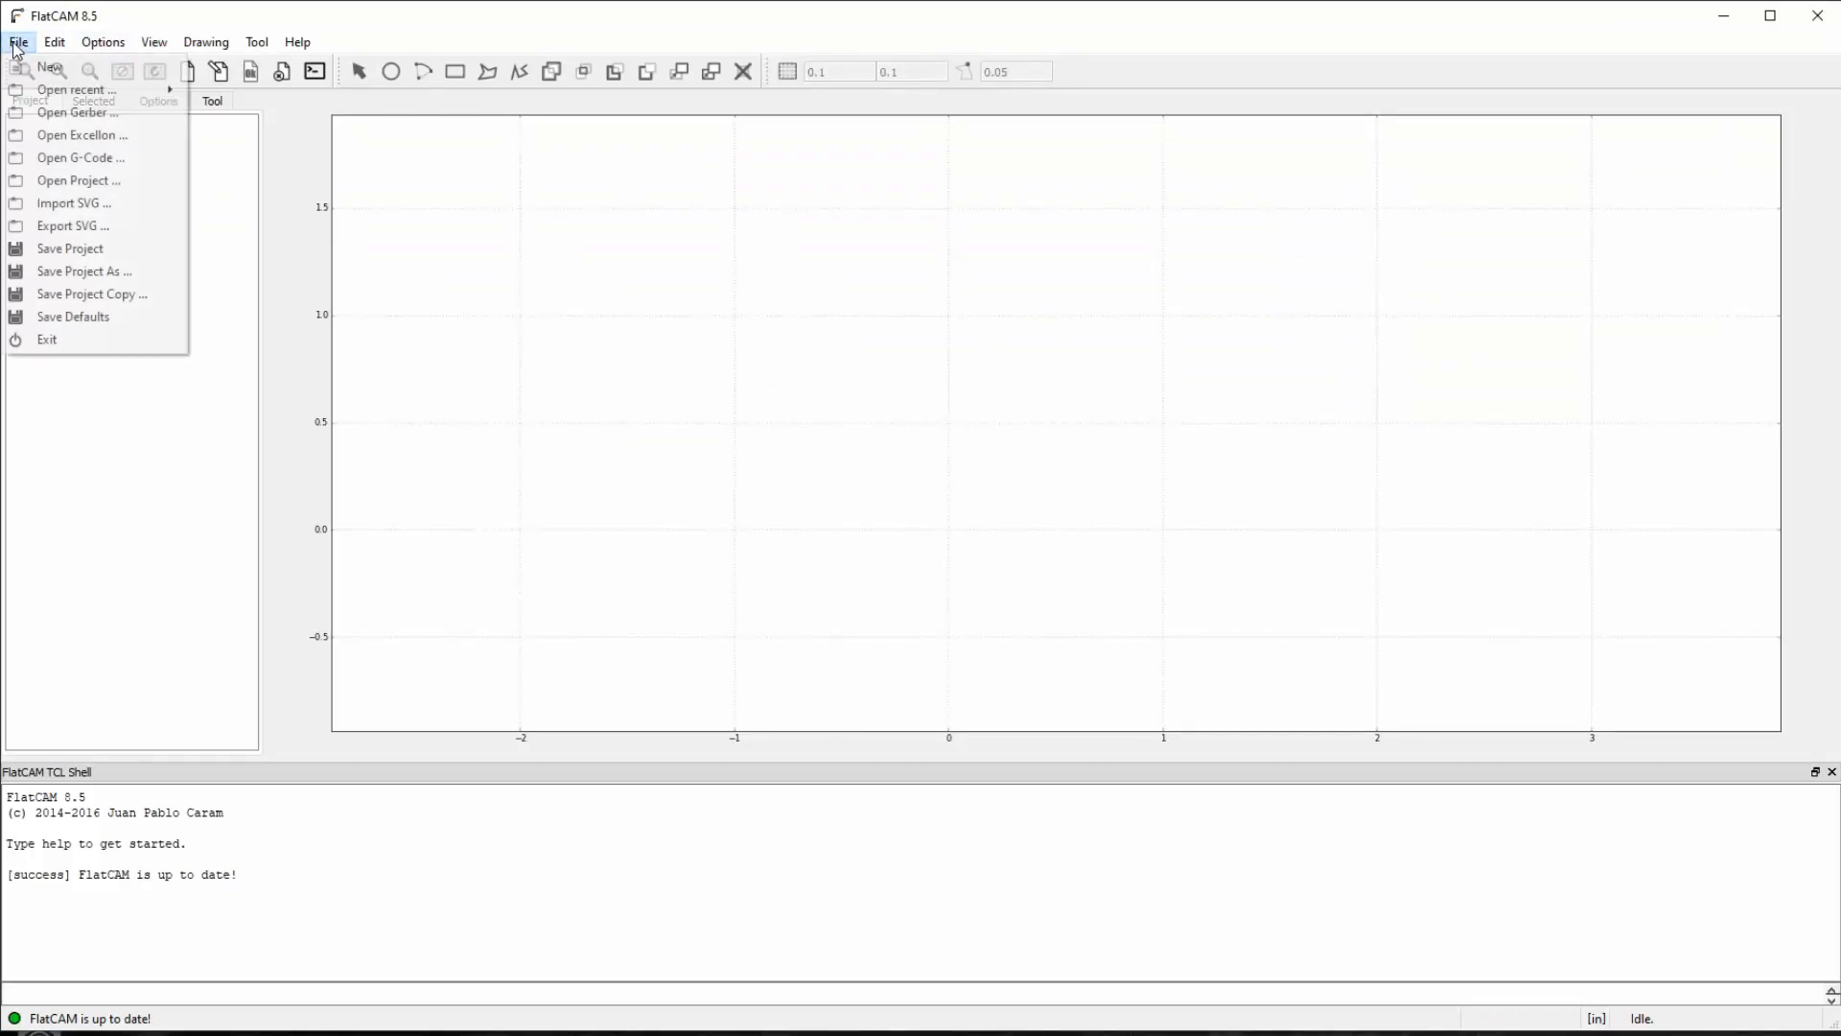
click(78, 113)
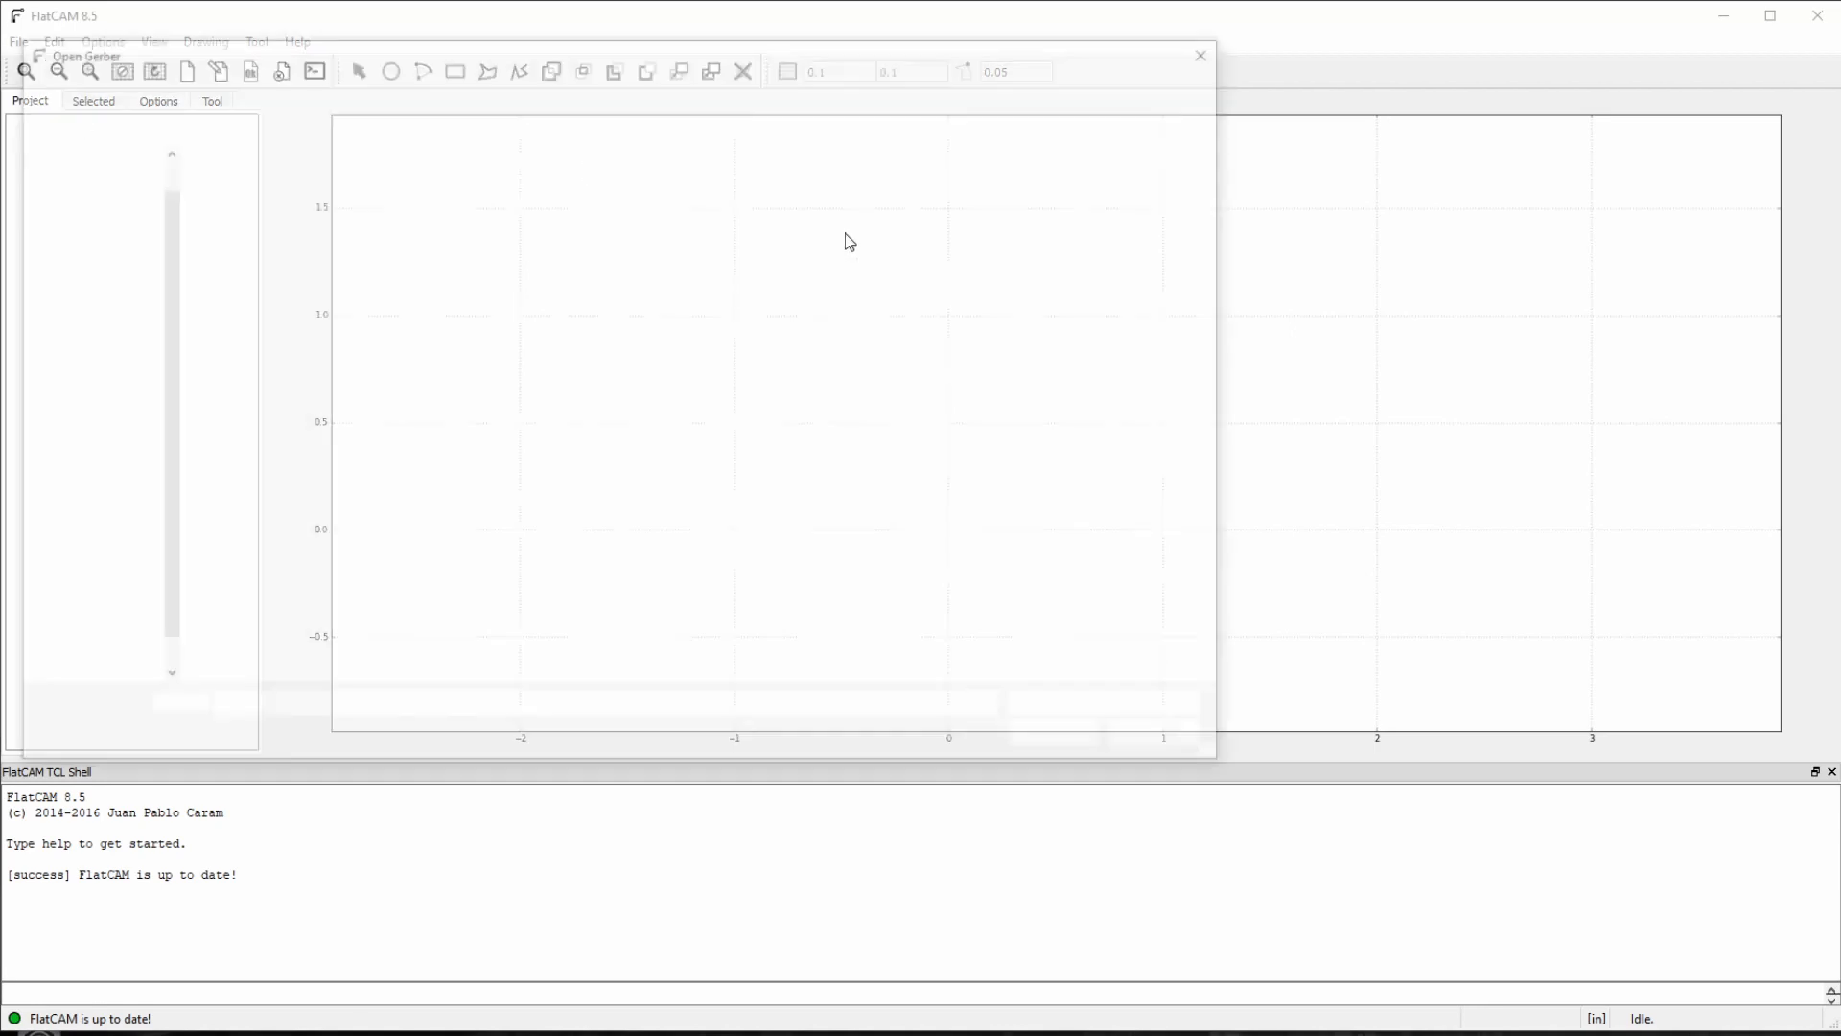
click(85, 151)
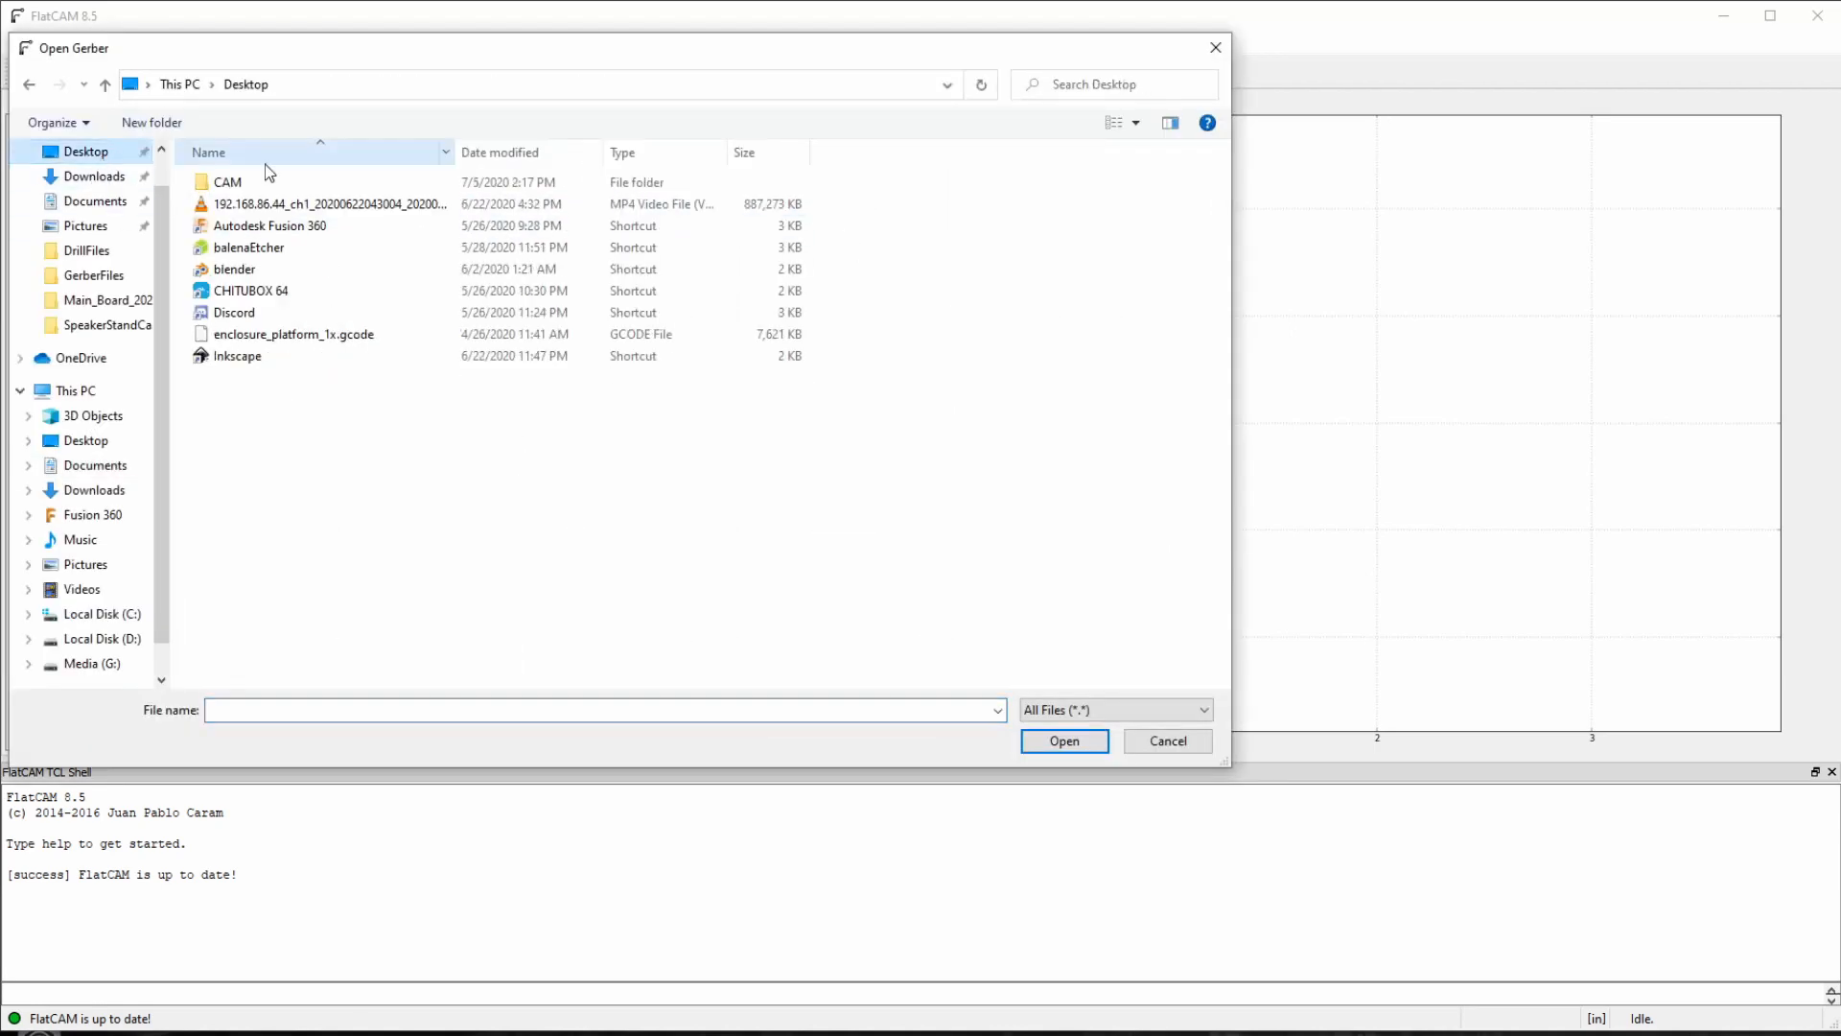
double_click(240, 182)
double_click(292, 187)
double_click(288, 202)
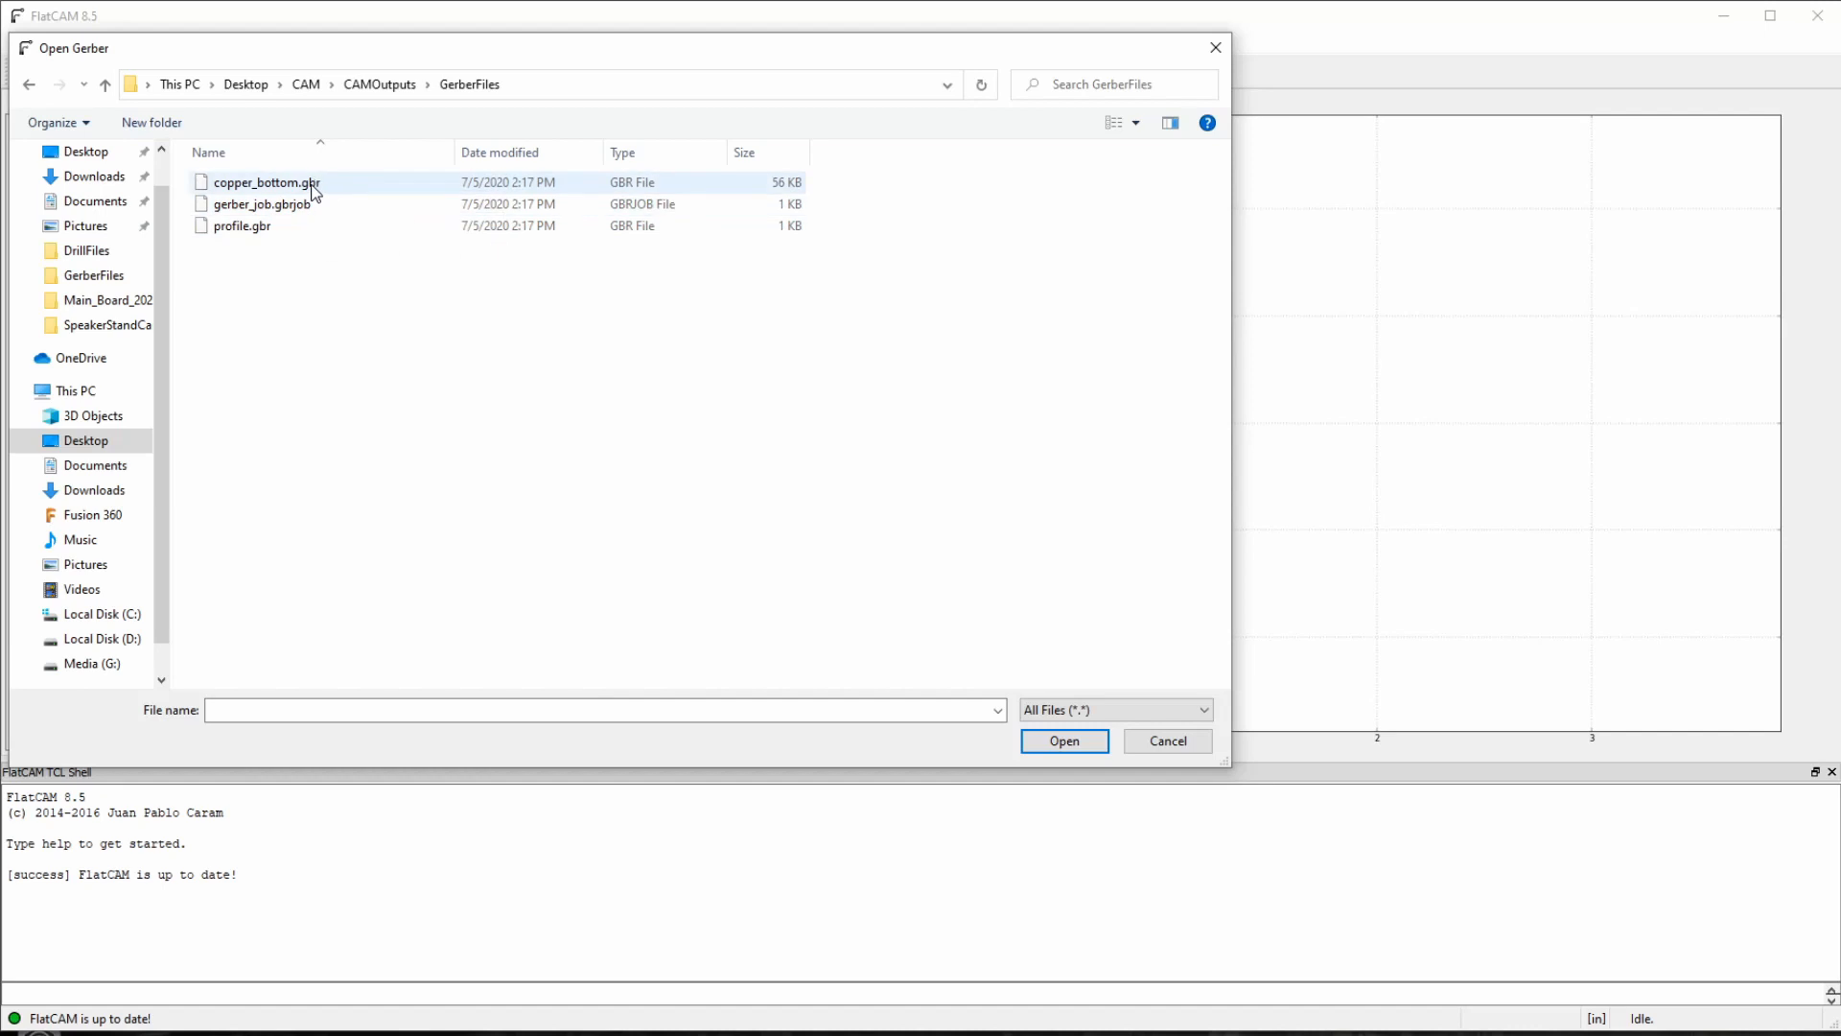
click(315, 185)
click(1052, 744)
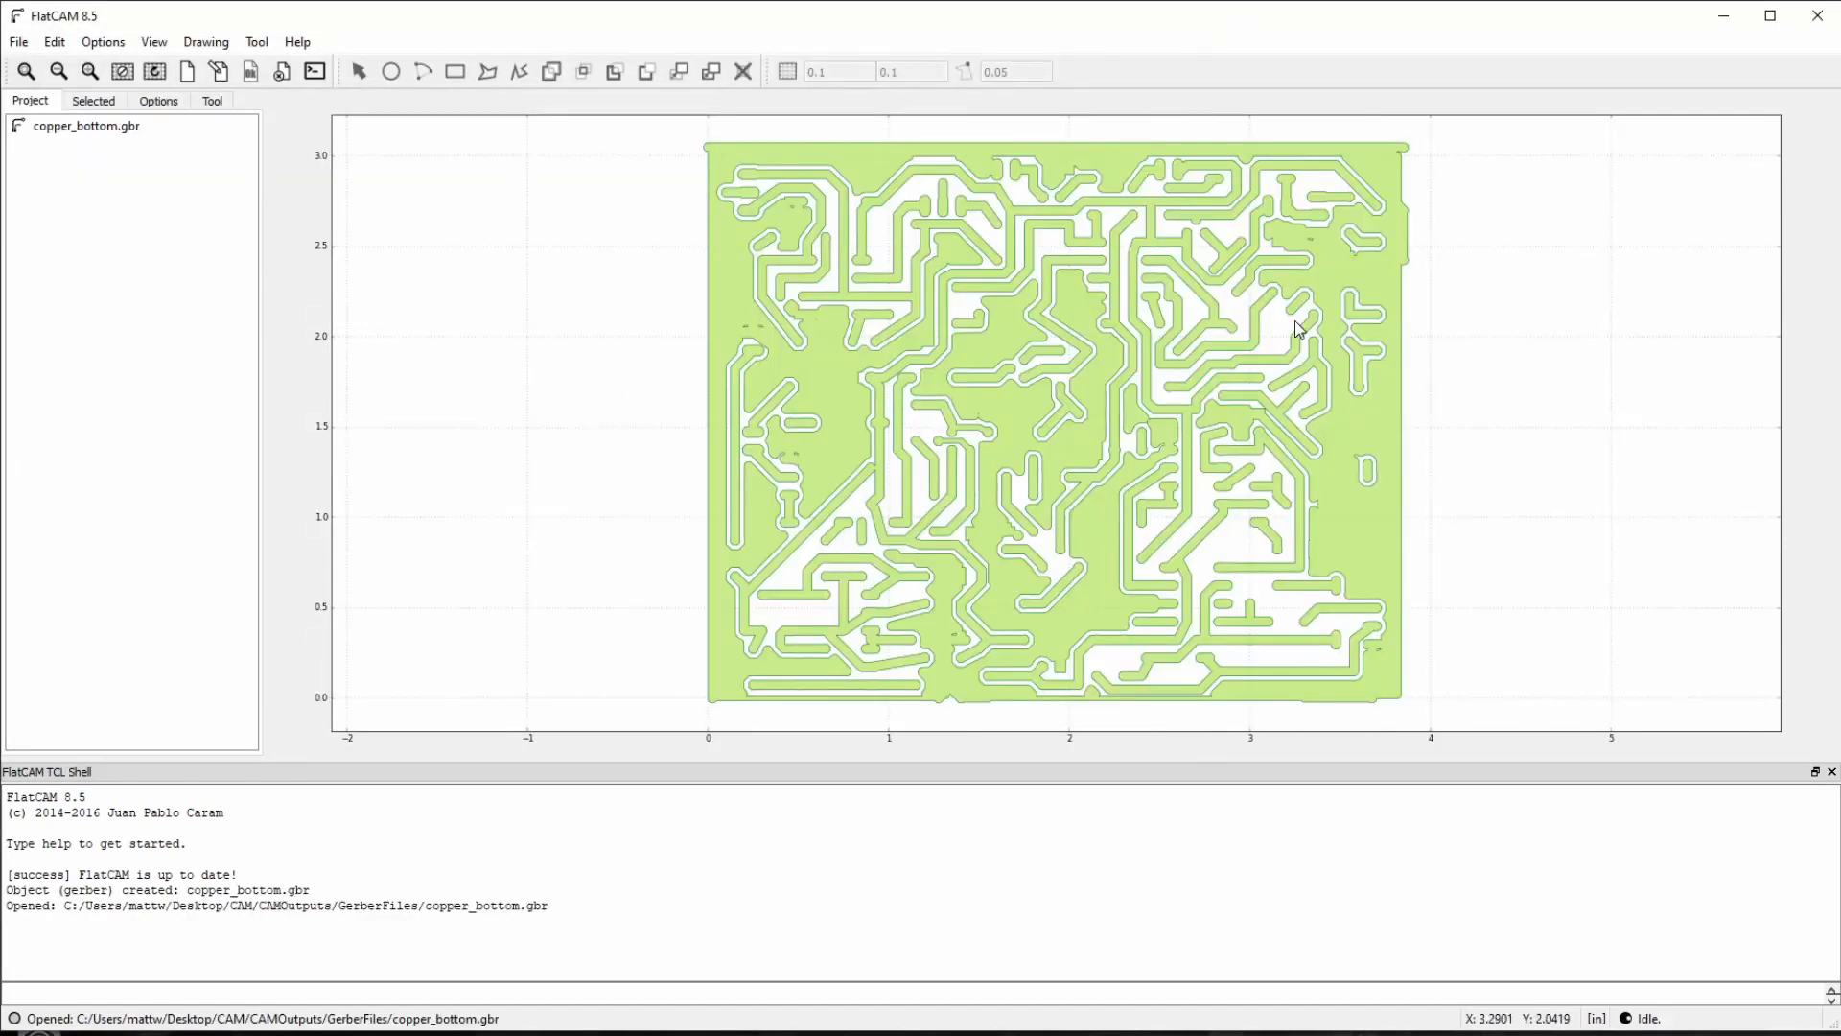
Step: Add the Gerber file profile.gbr from the GerberFiles folder to the project
click(18, 43)
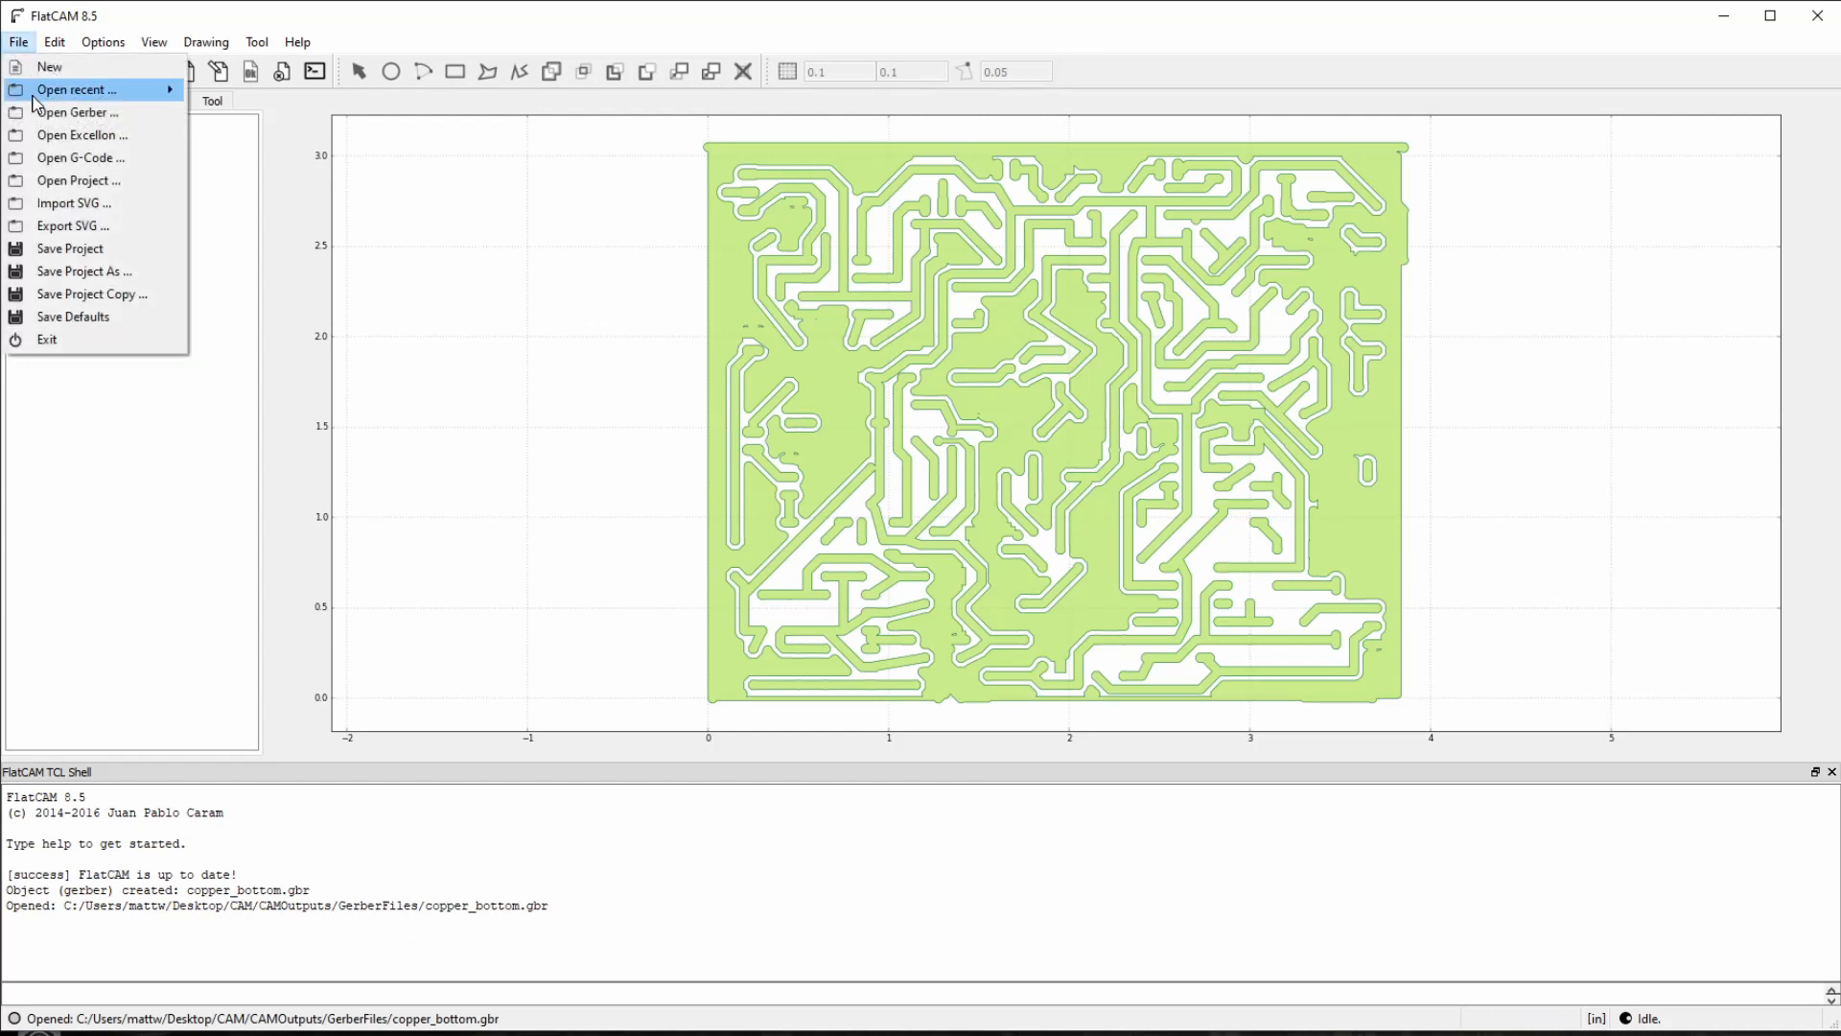
click(76, 112)
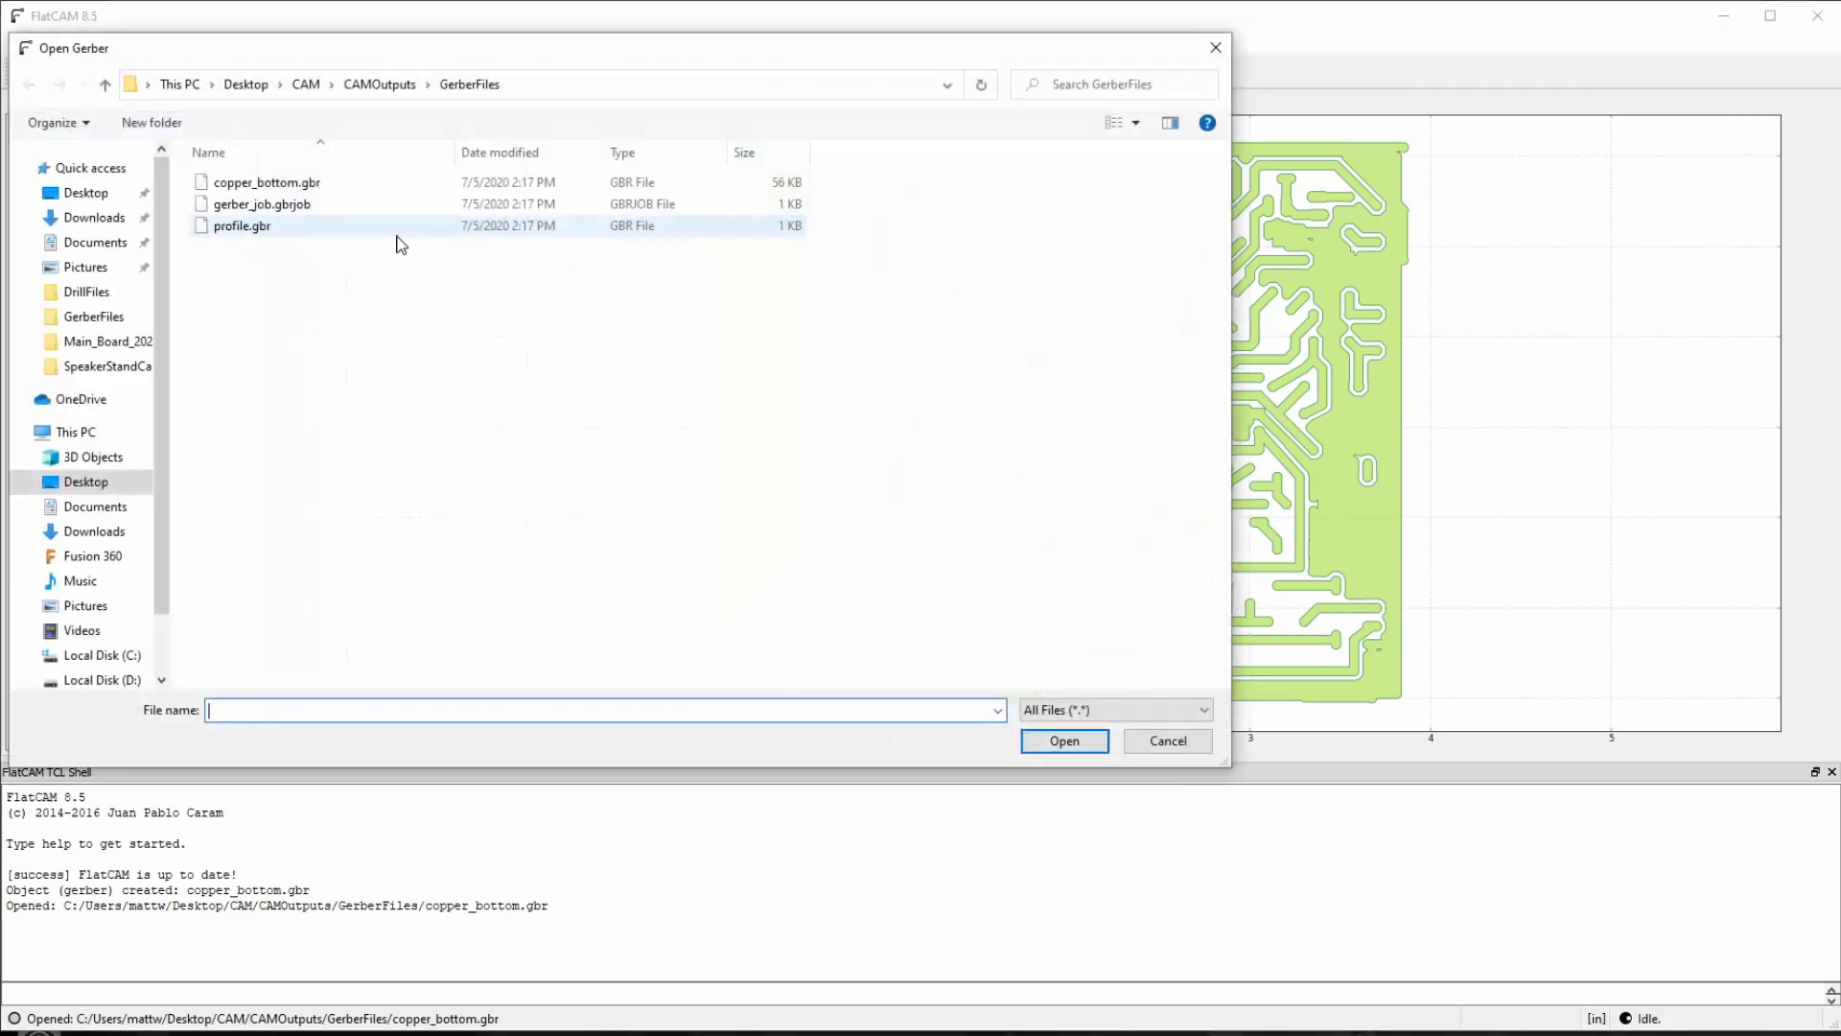
click(331, 227)
click(1065, 743)
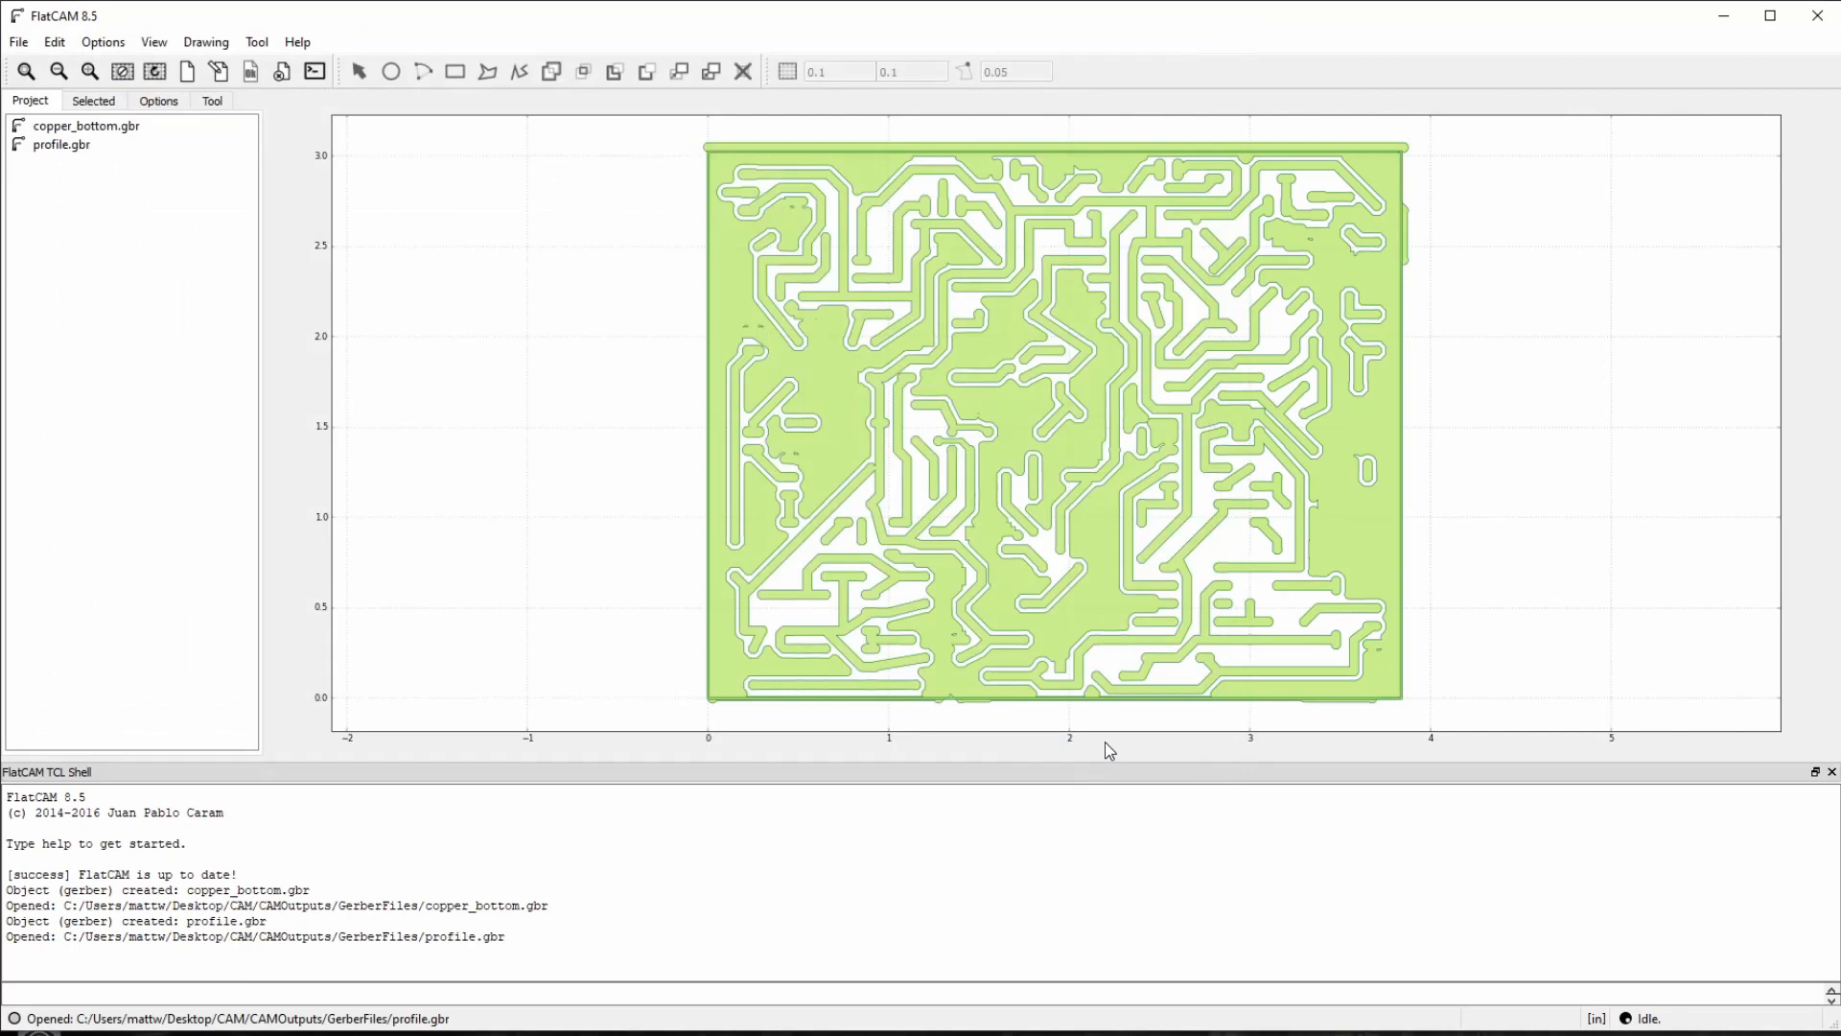
click(121, 126)
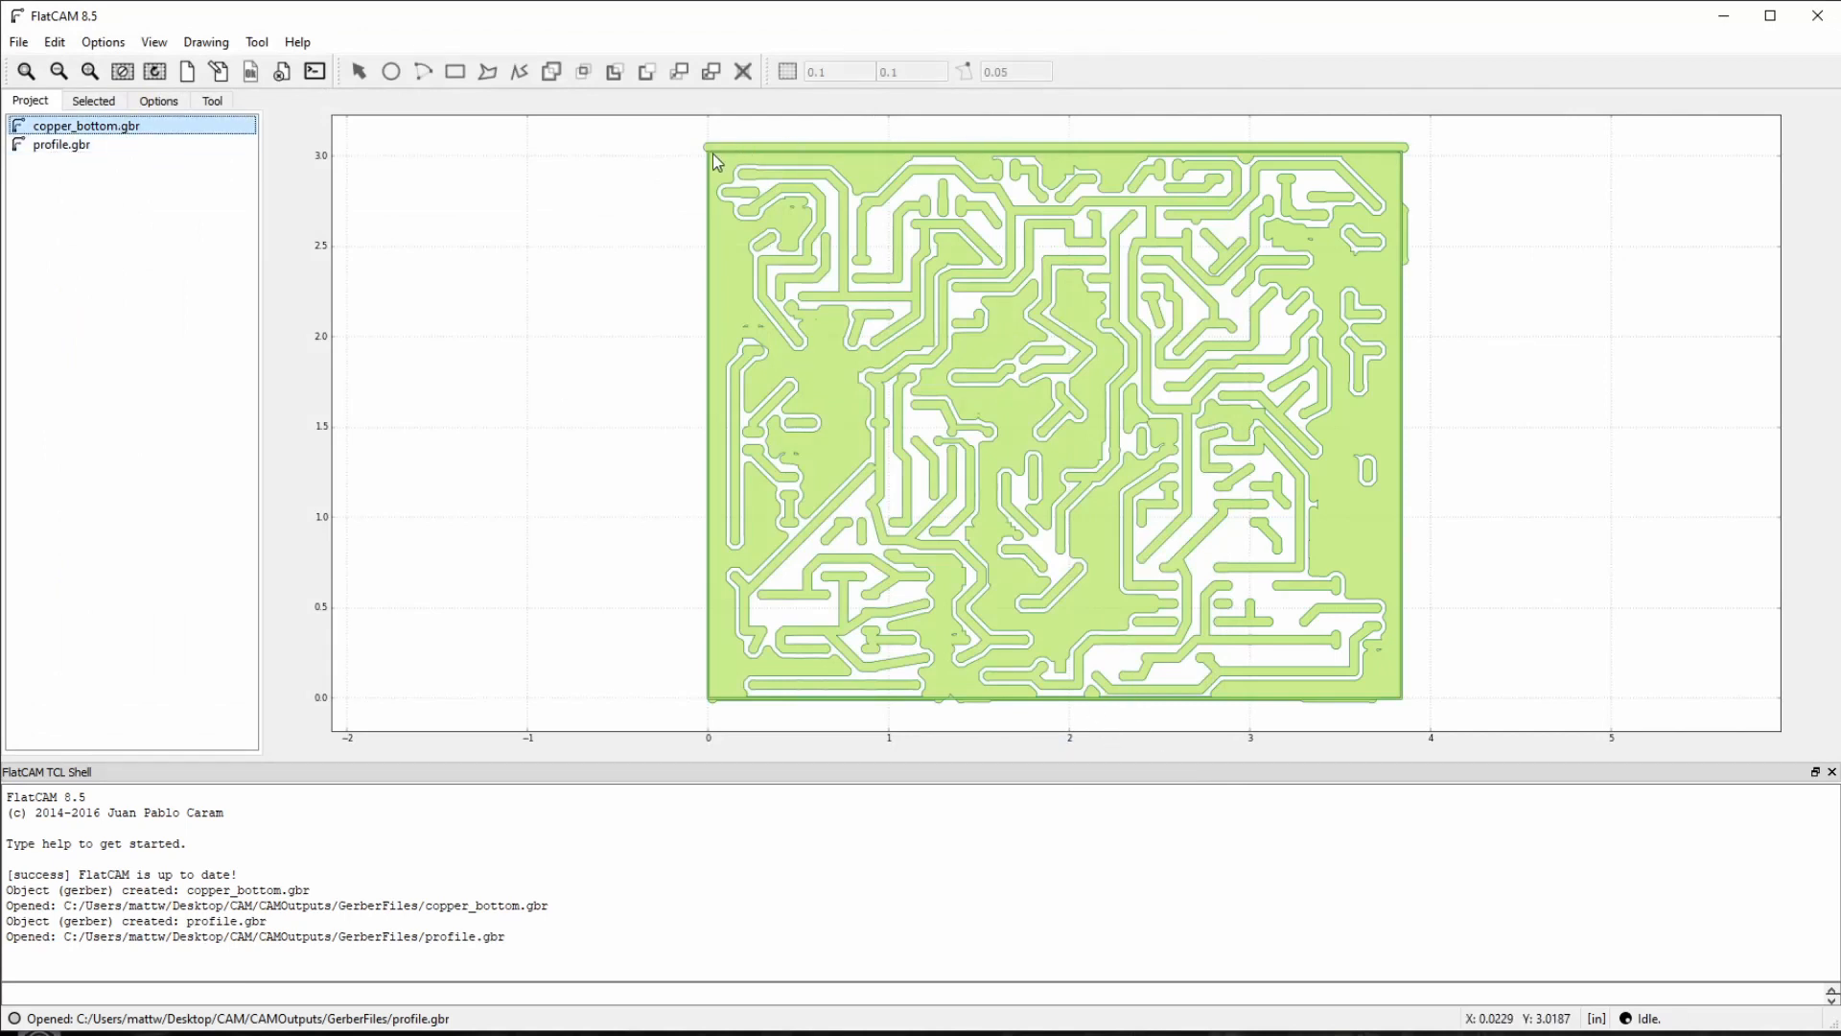
Step: Open the Excellon drill file drill_1_16.xln from the DrillFiles folder and delete it from the project again
click(18, 42)
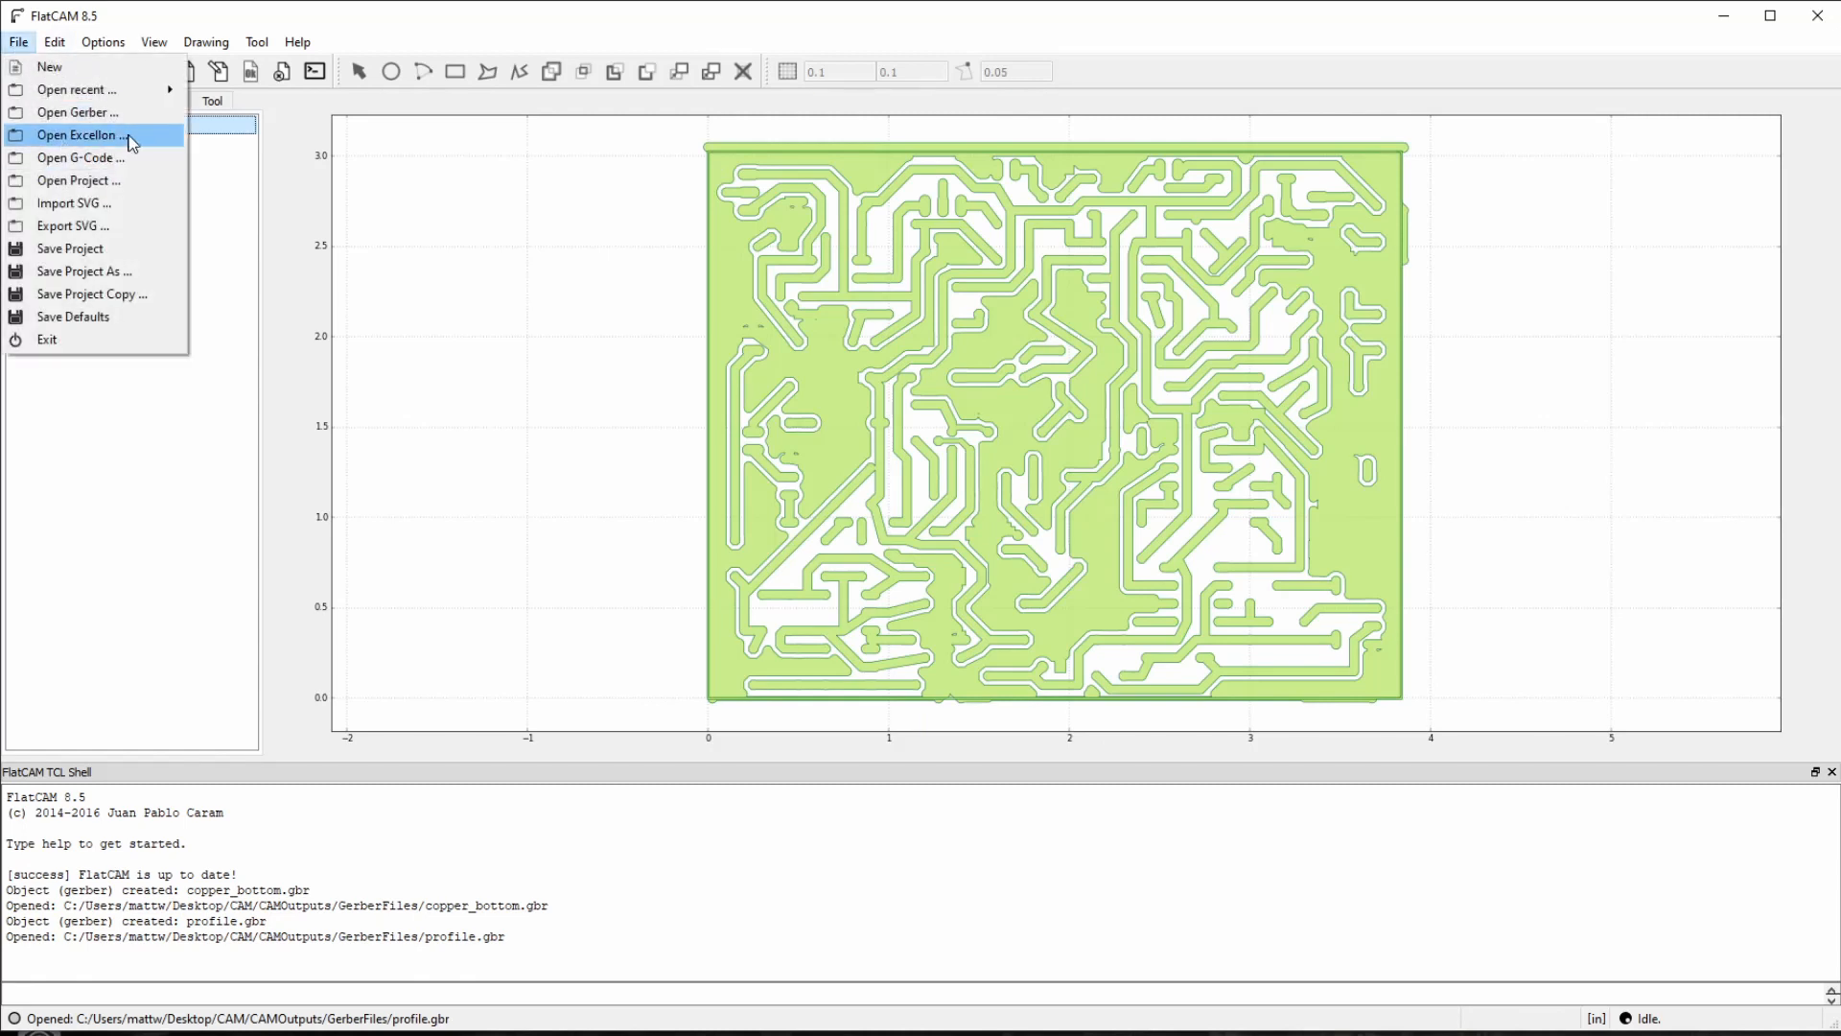
click(132, 142)
click(380, 84)
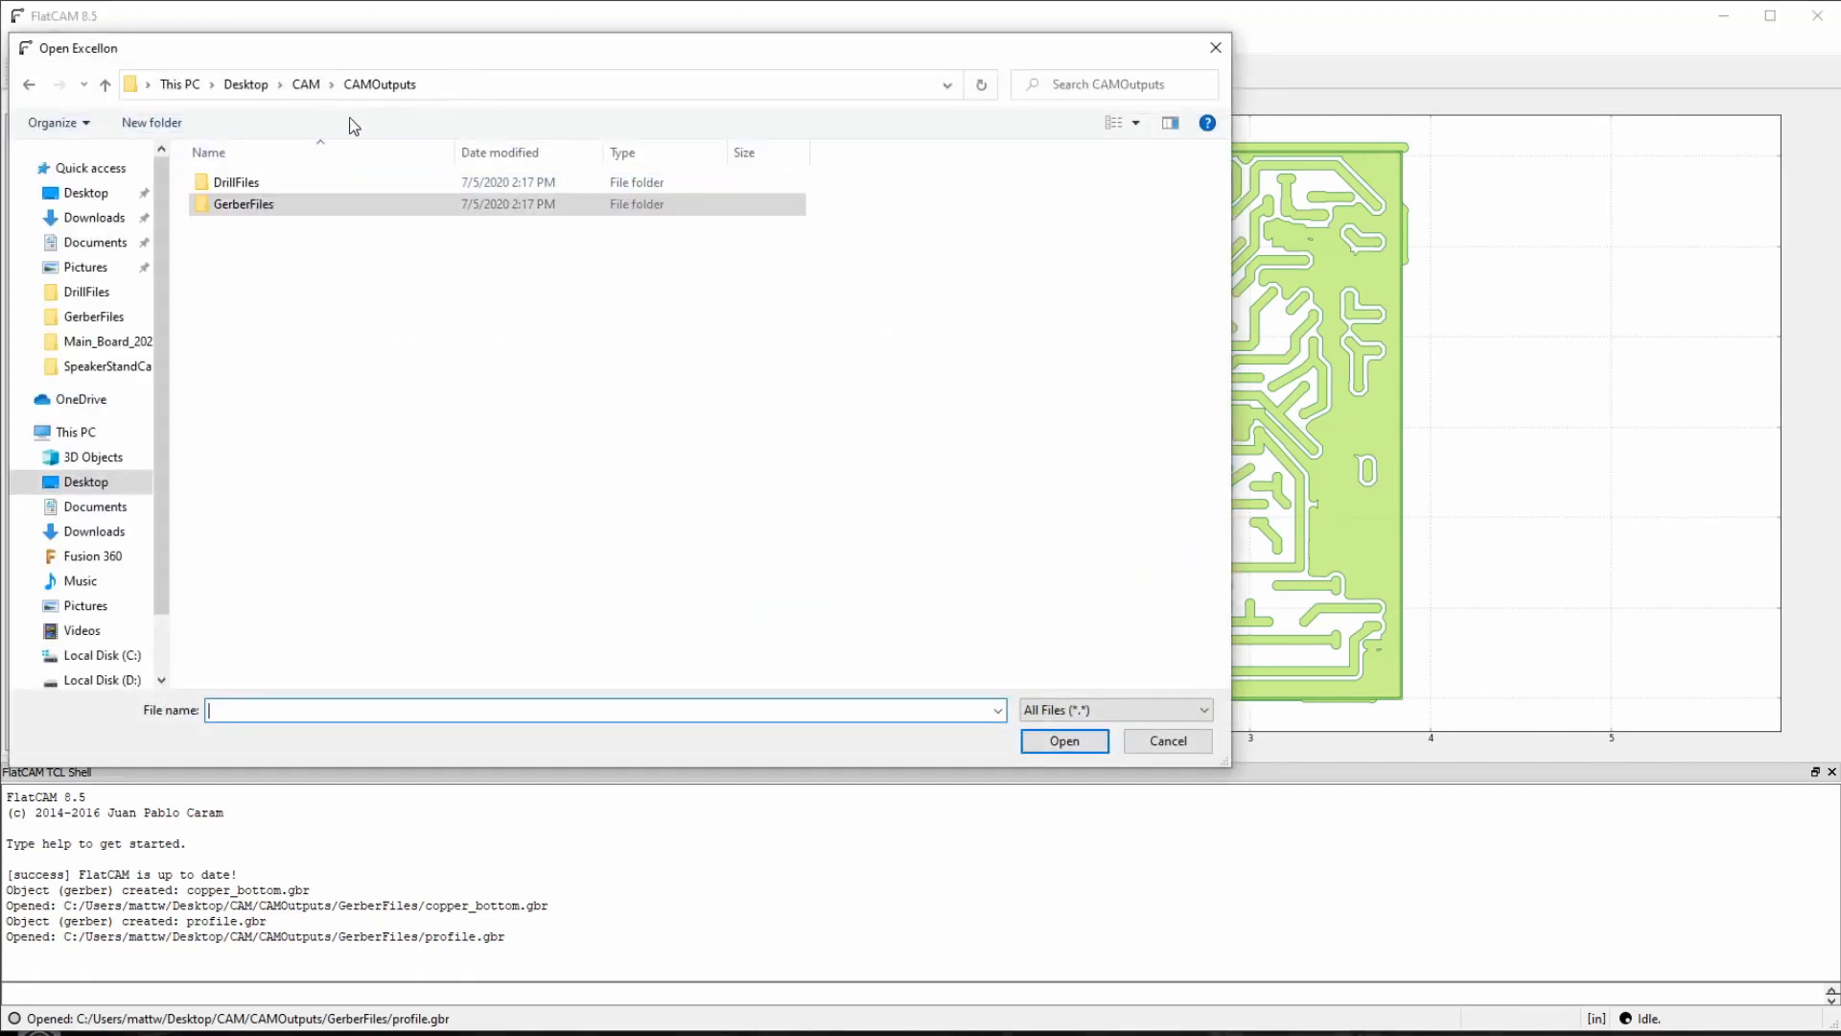
double_click(290, 184)
click(288, 182)
click(1062, 744)
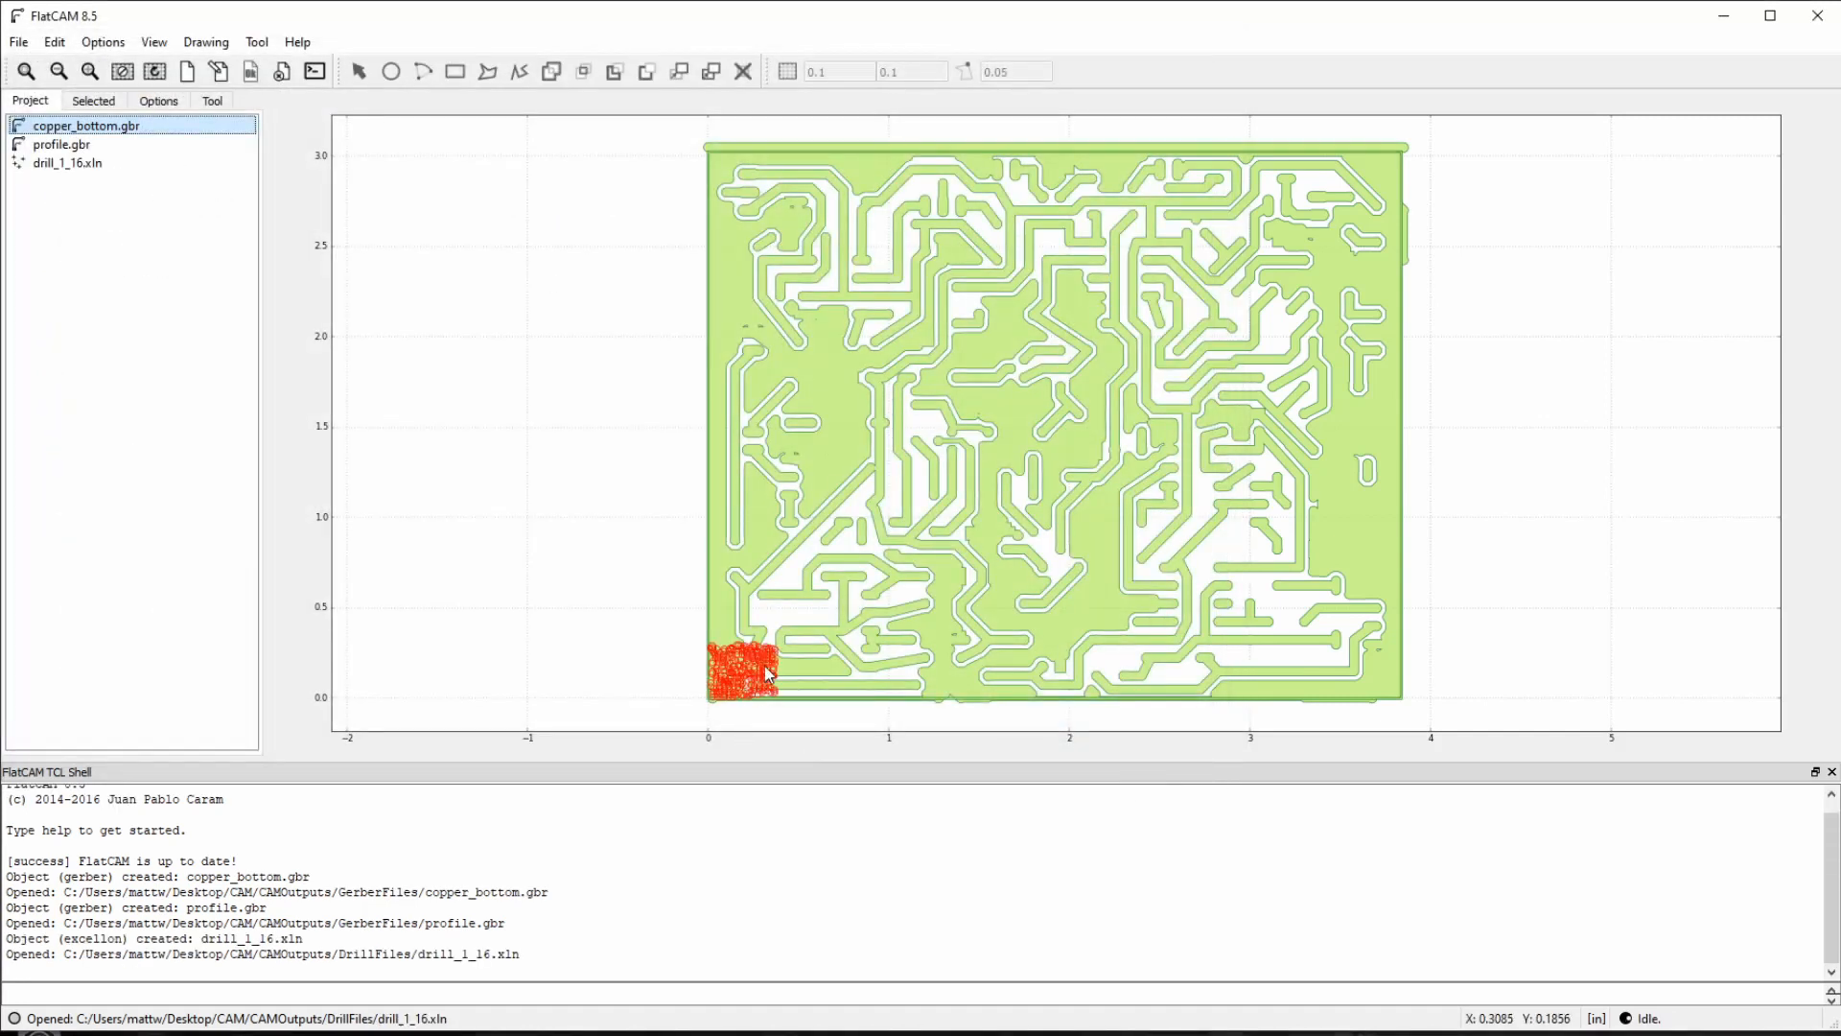
click(96, 163)
key(Delete)
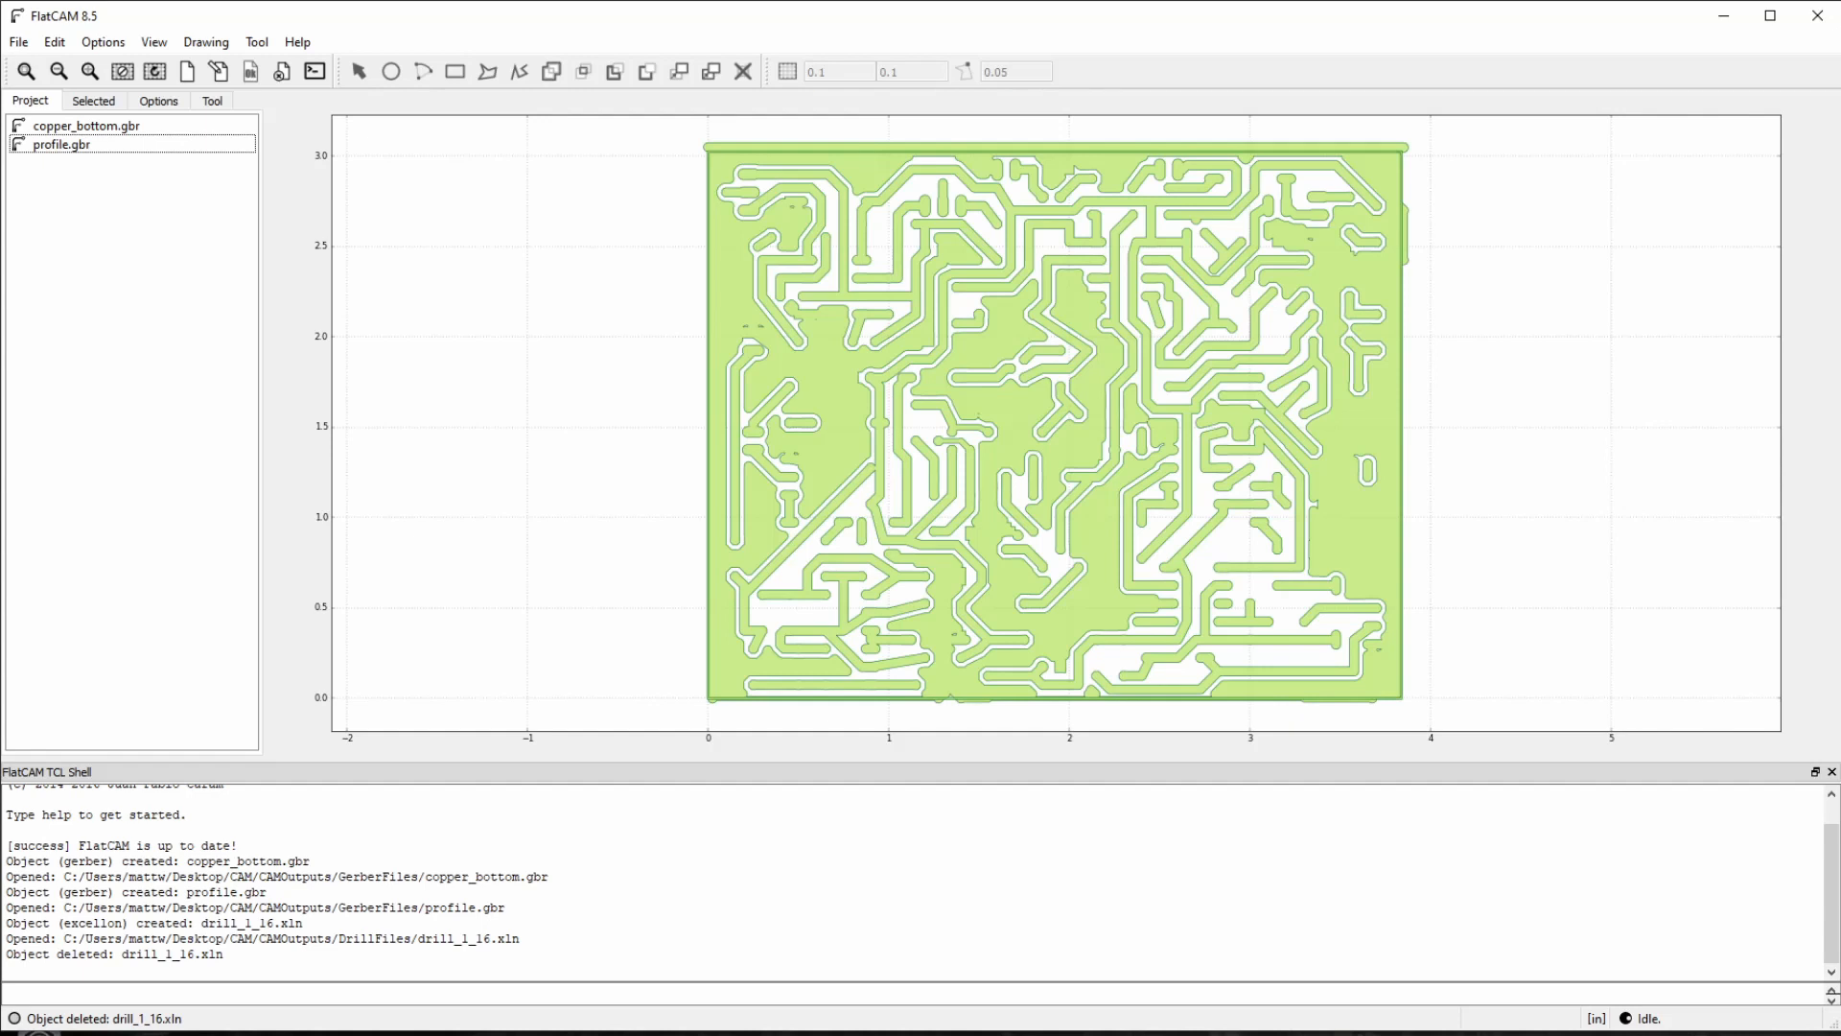
Step: Run the command set_sys excellon_zeros T in the TCL shell to change the Excellon zero handling
click(292, 960)
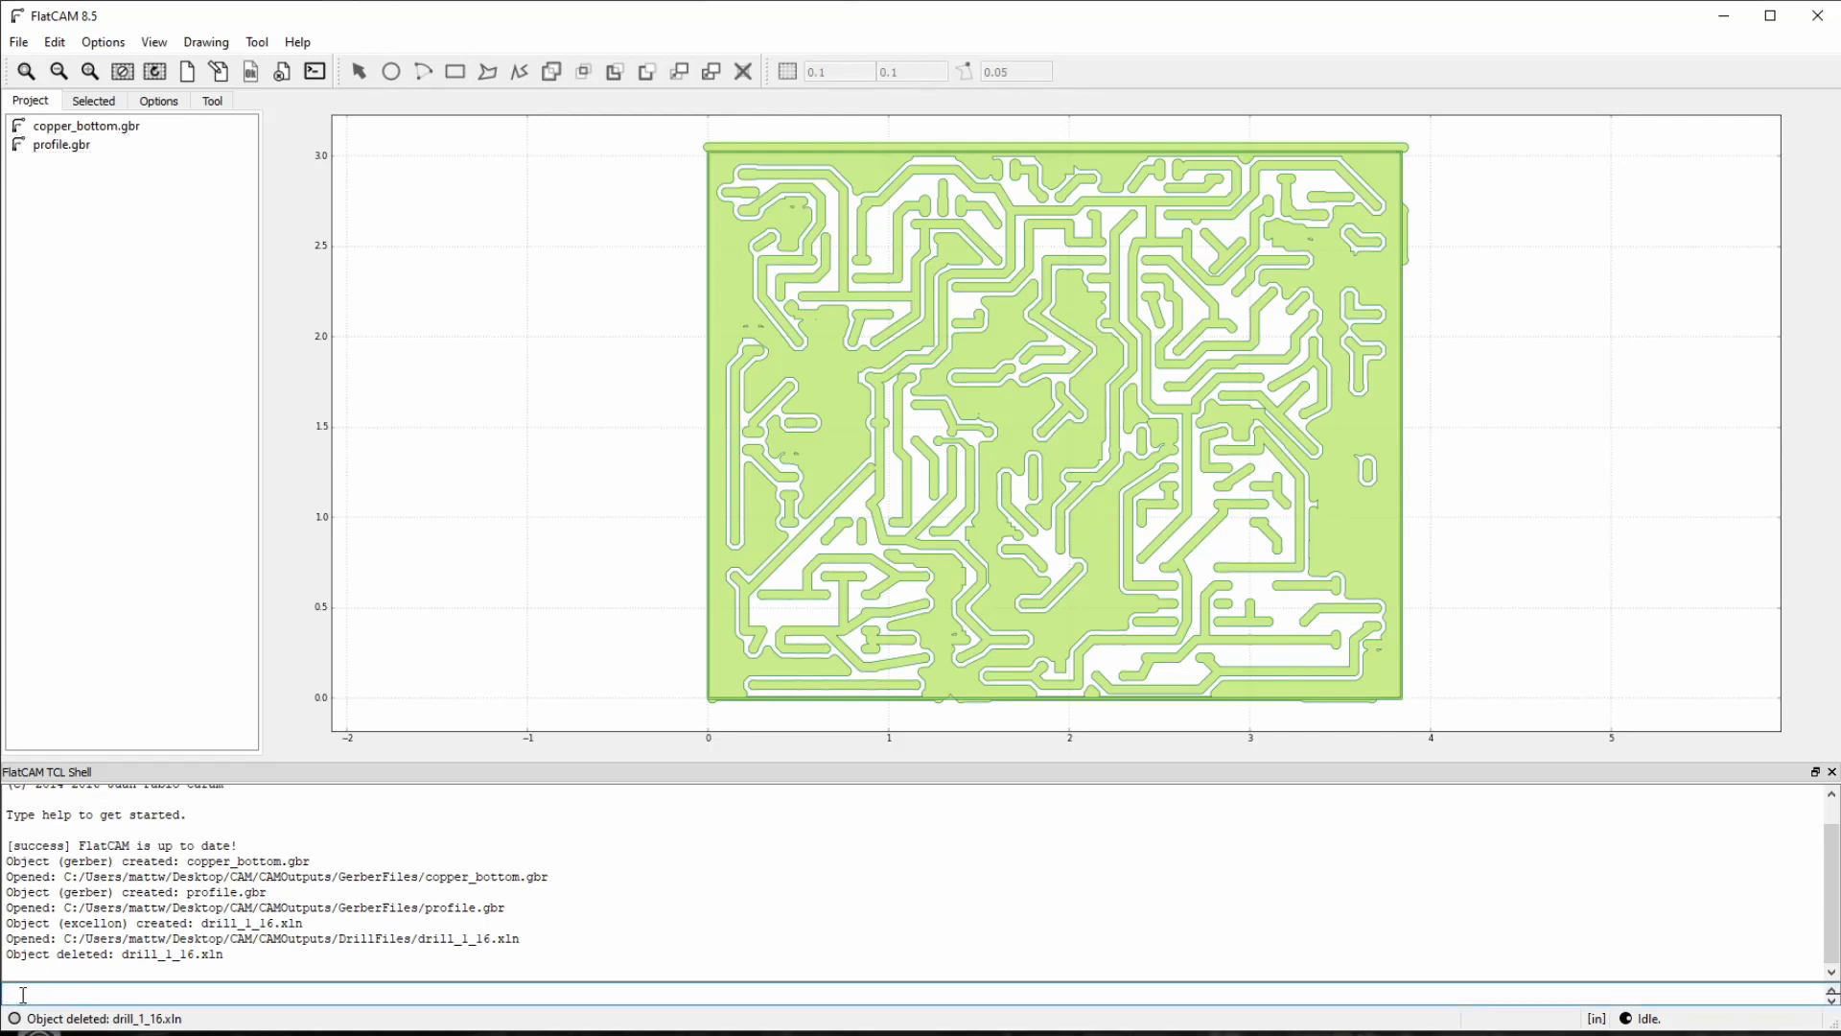
text(set_sys)
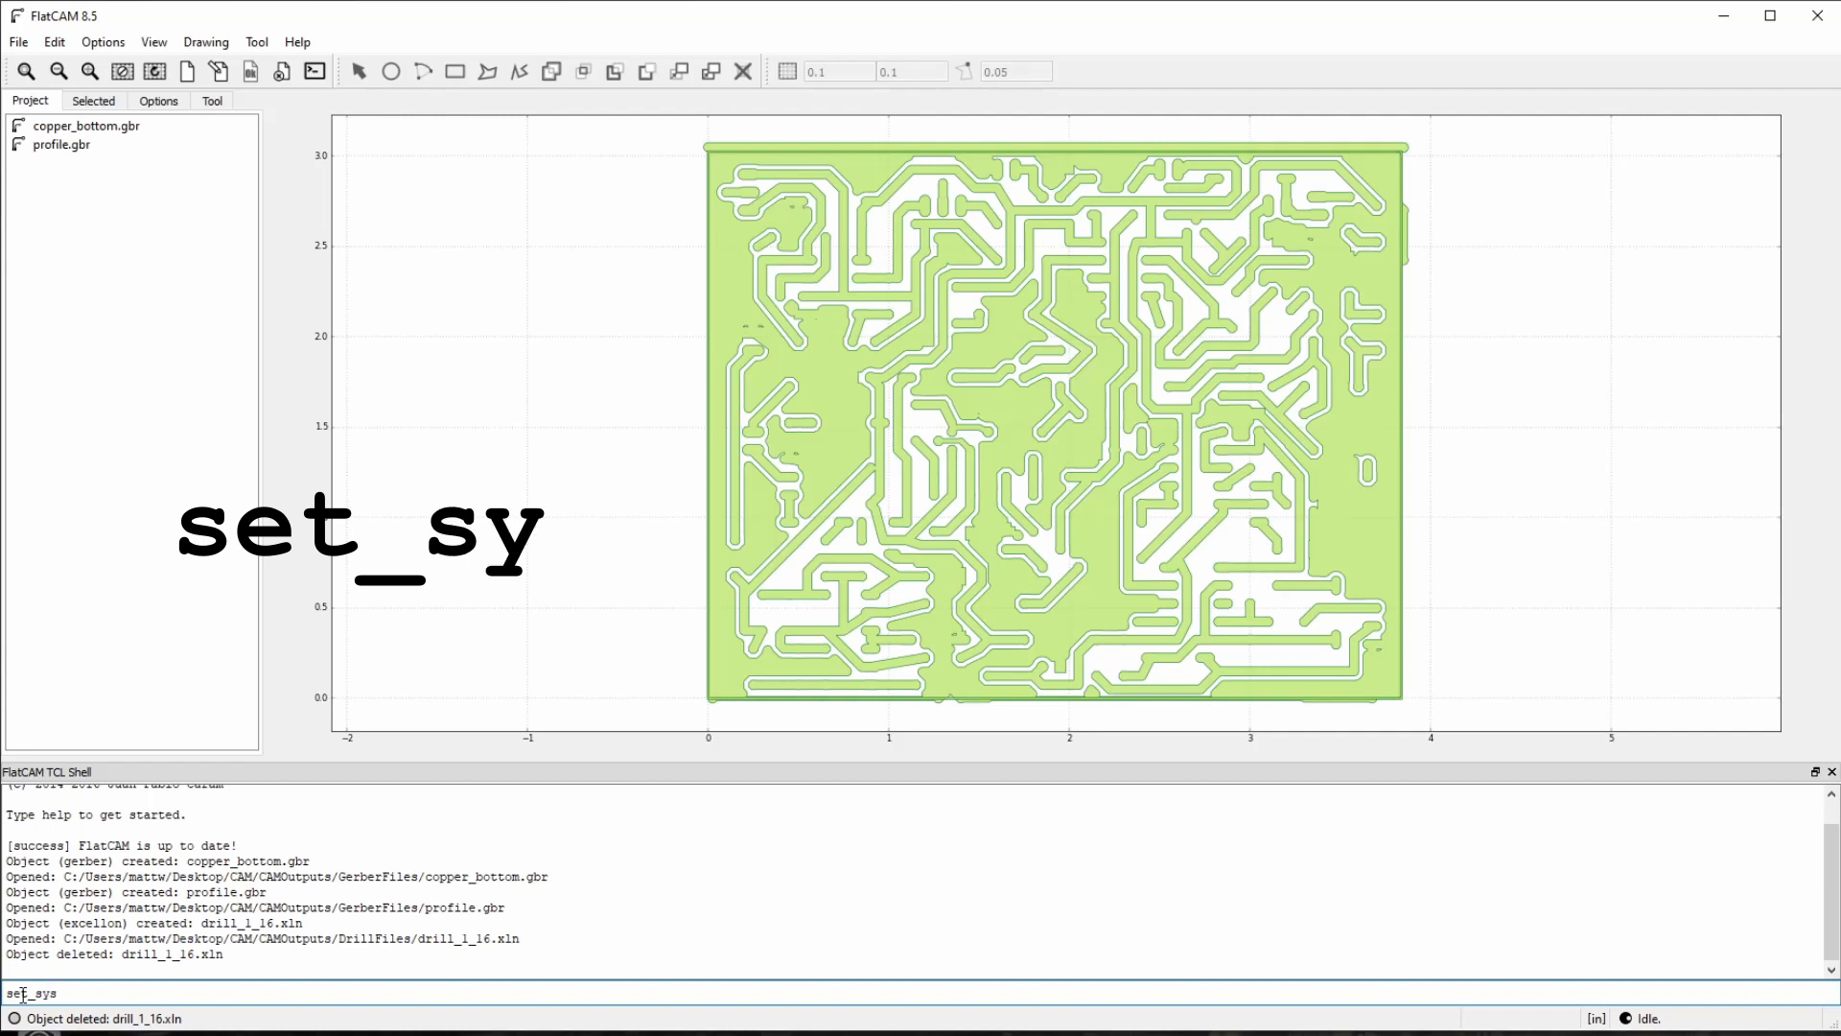
text( excel)
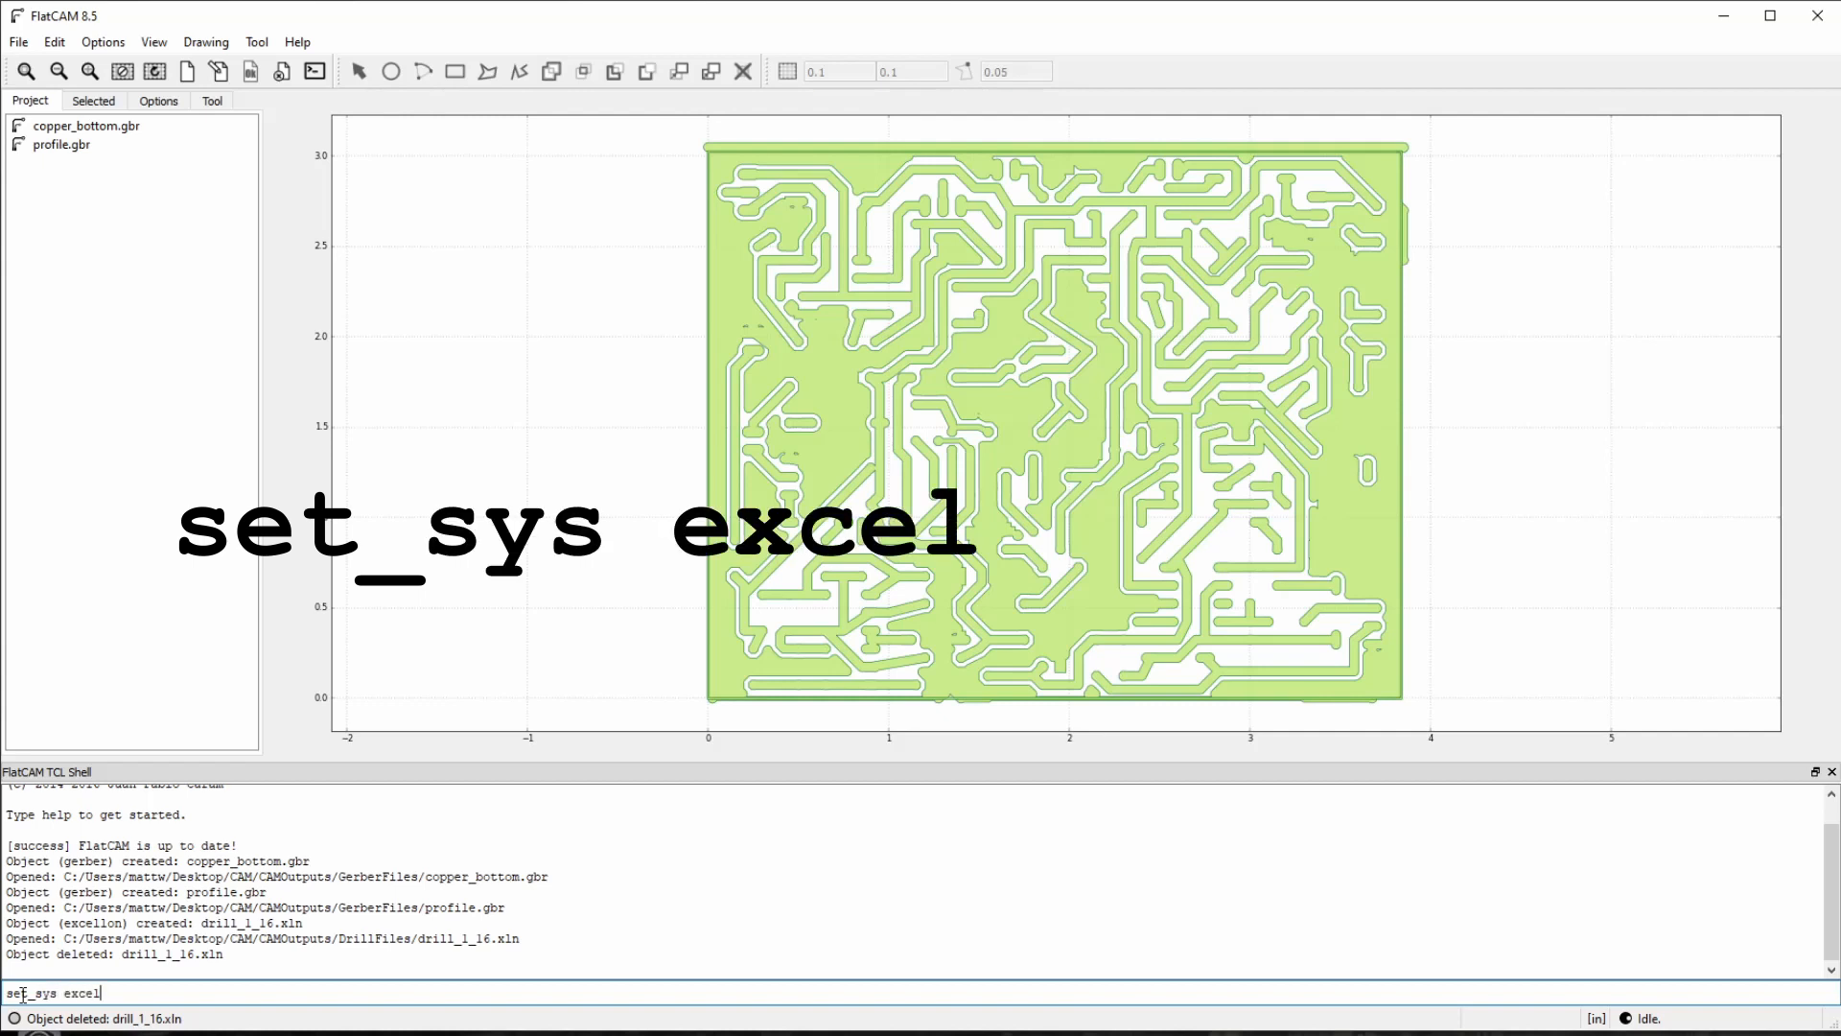
text(lon_ze)
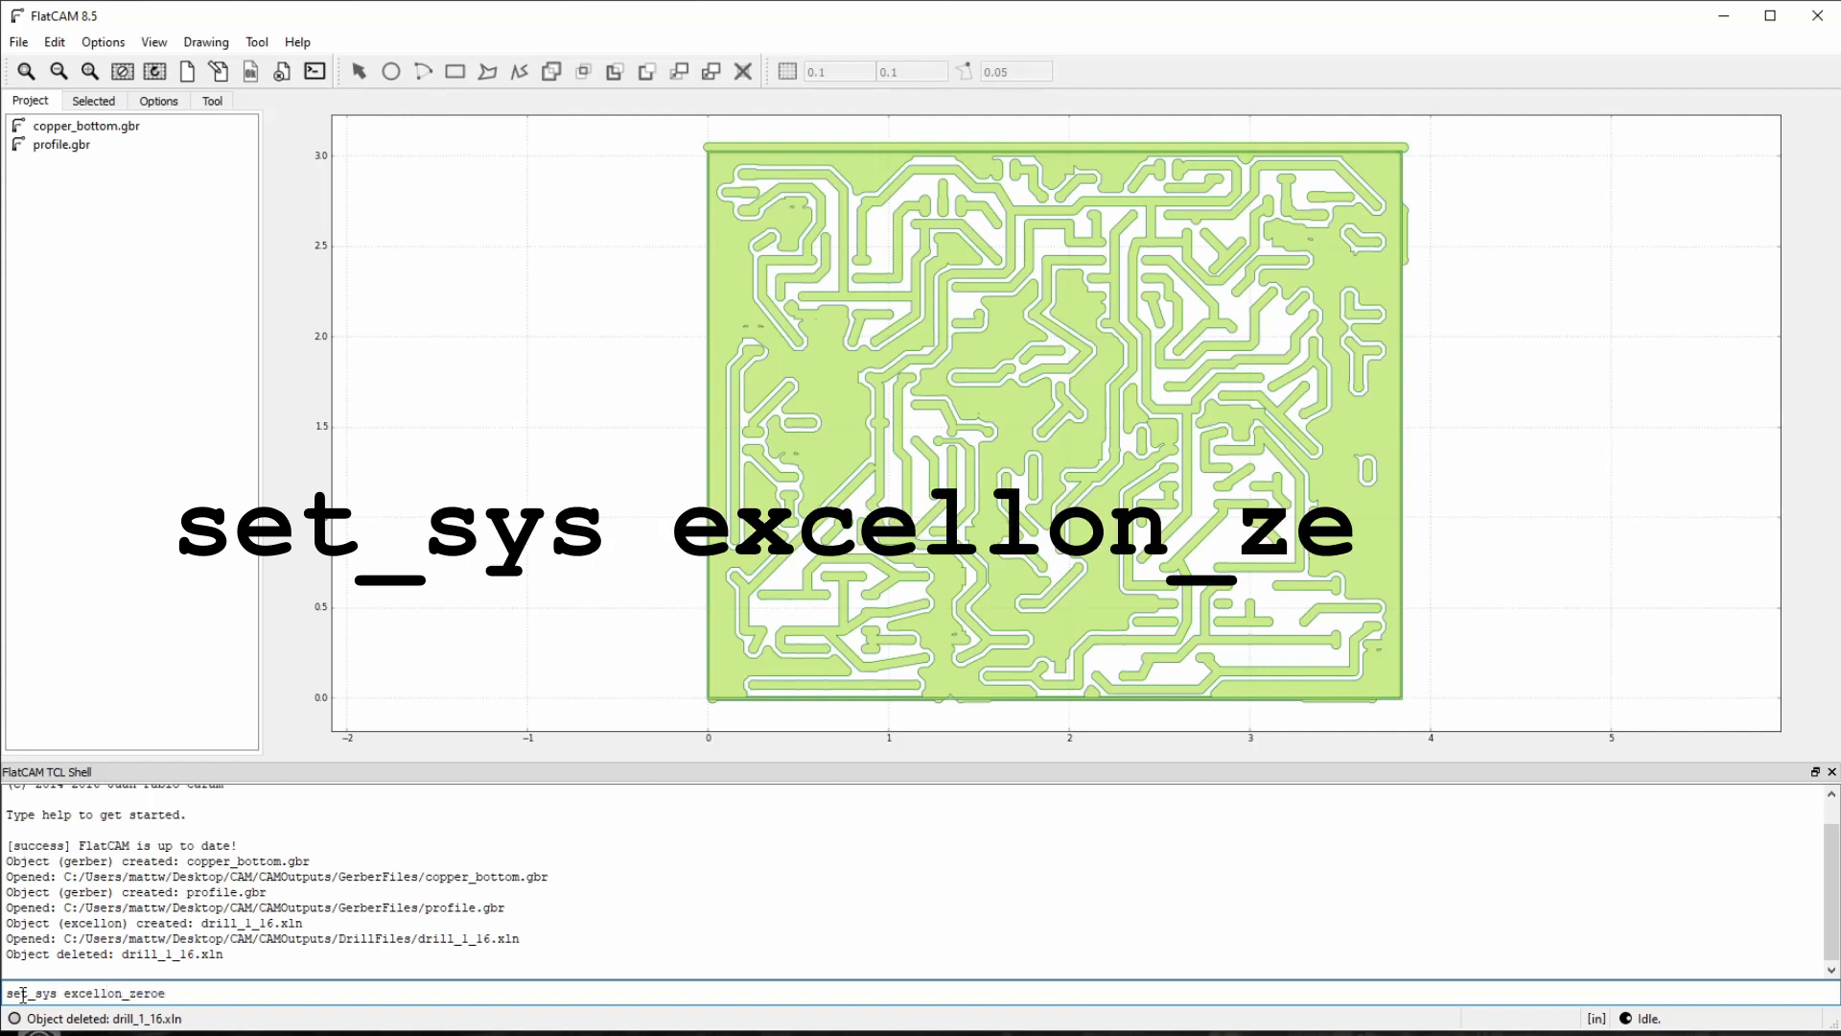
text(ros T)
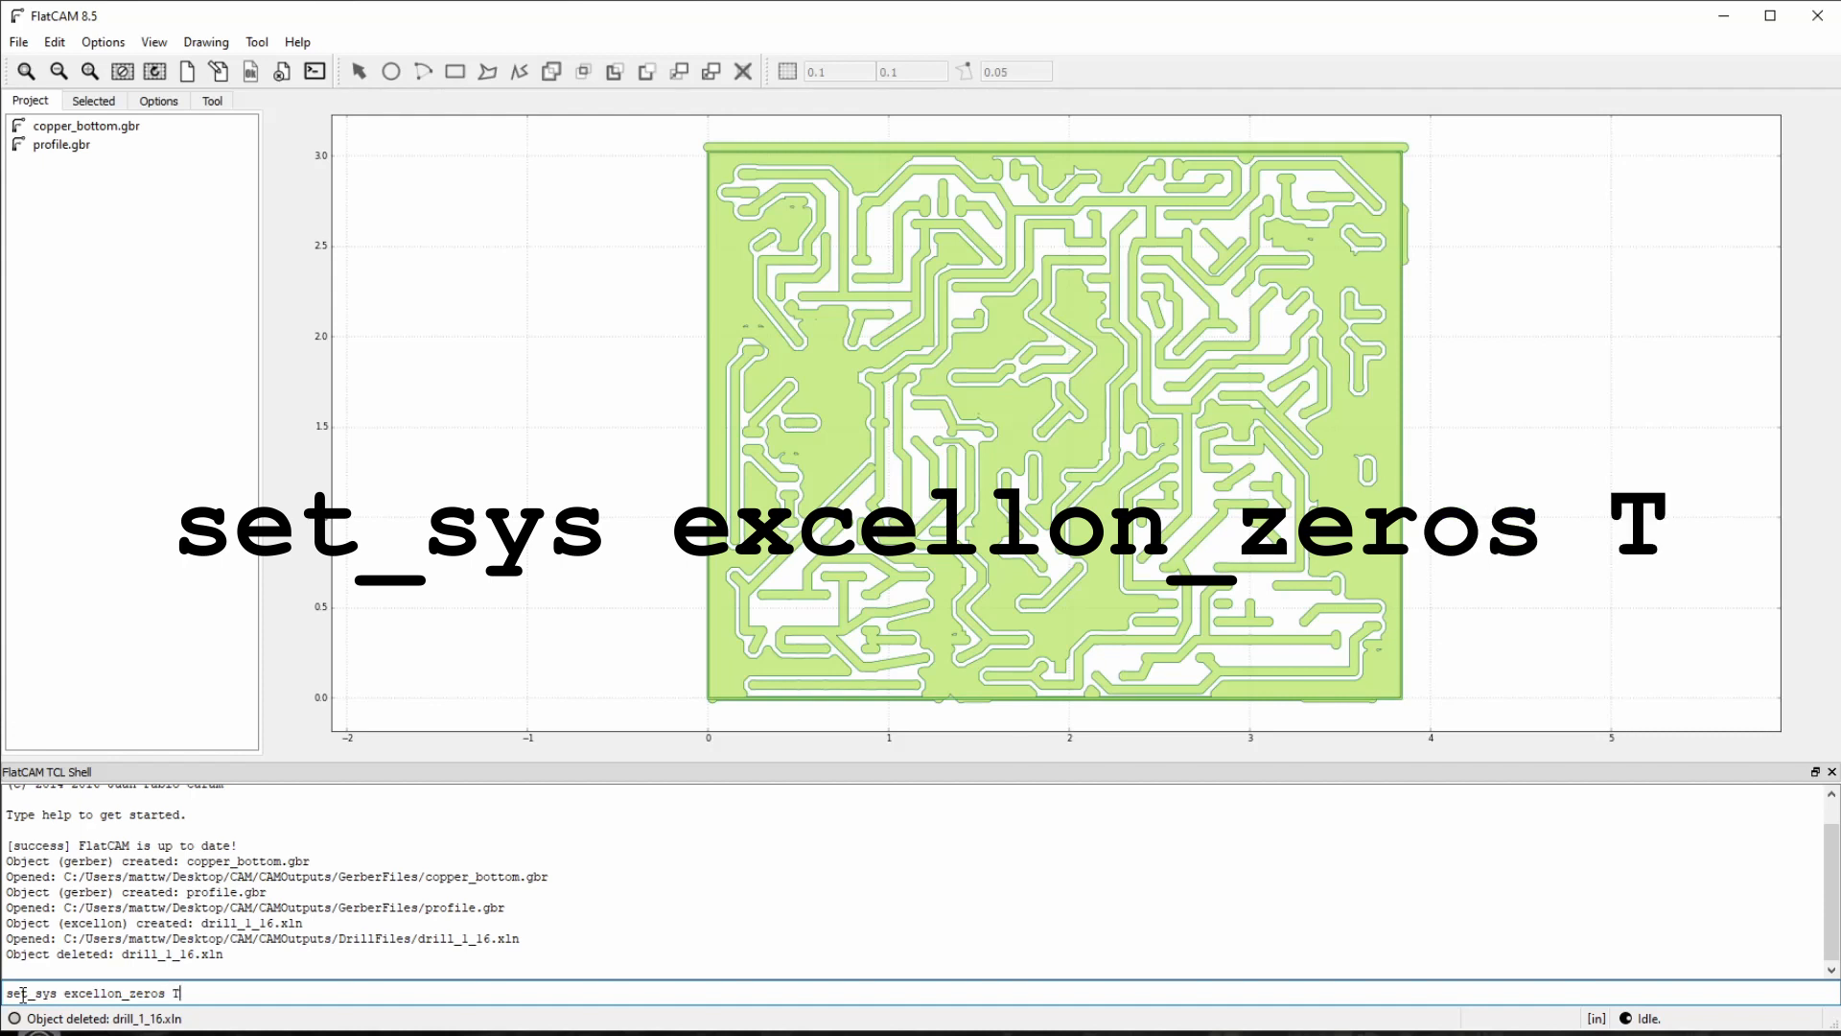
key(Return)
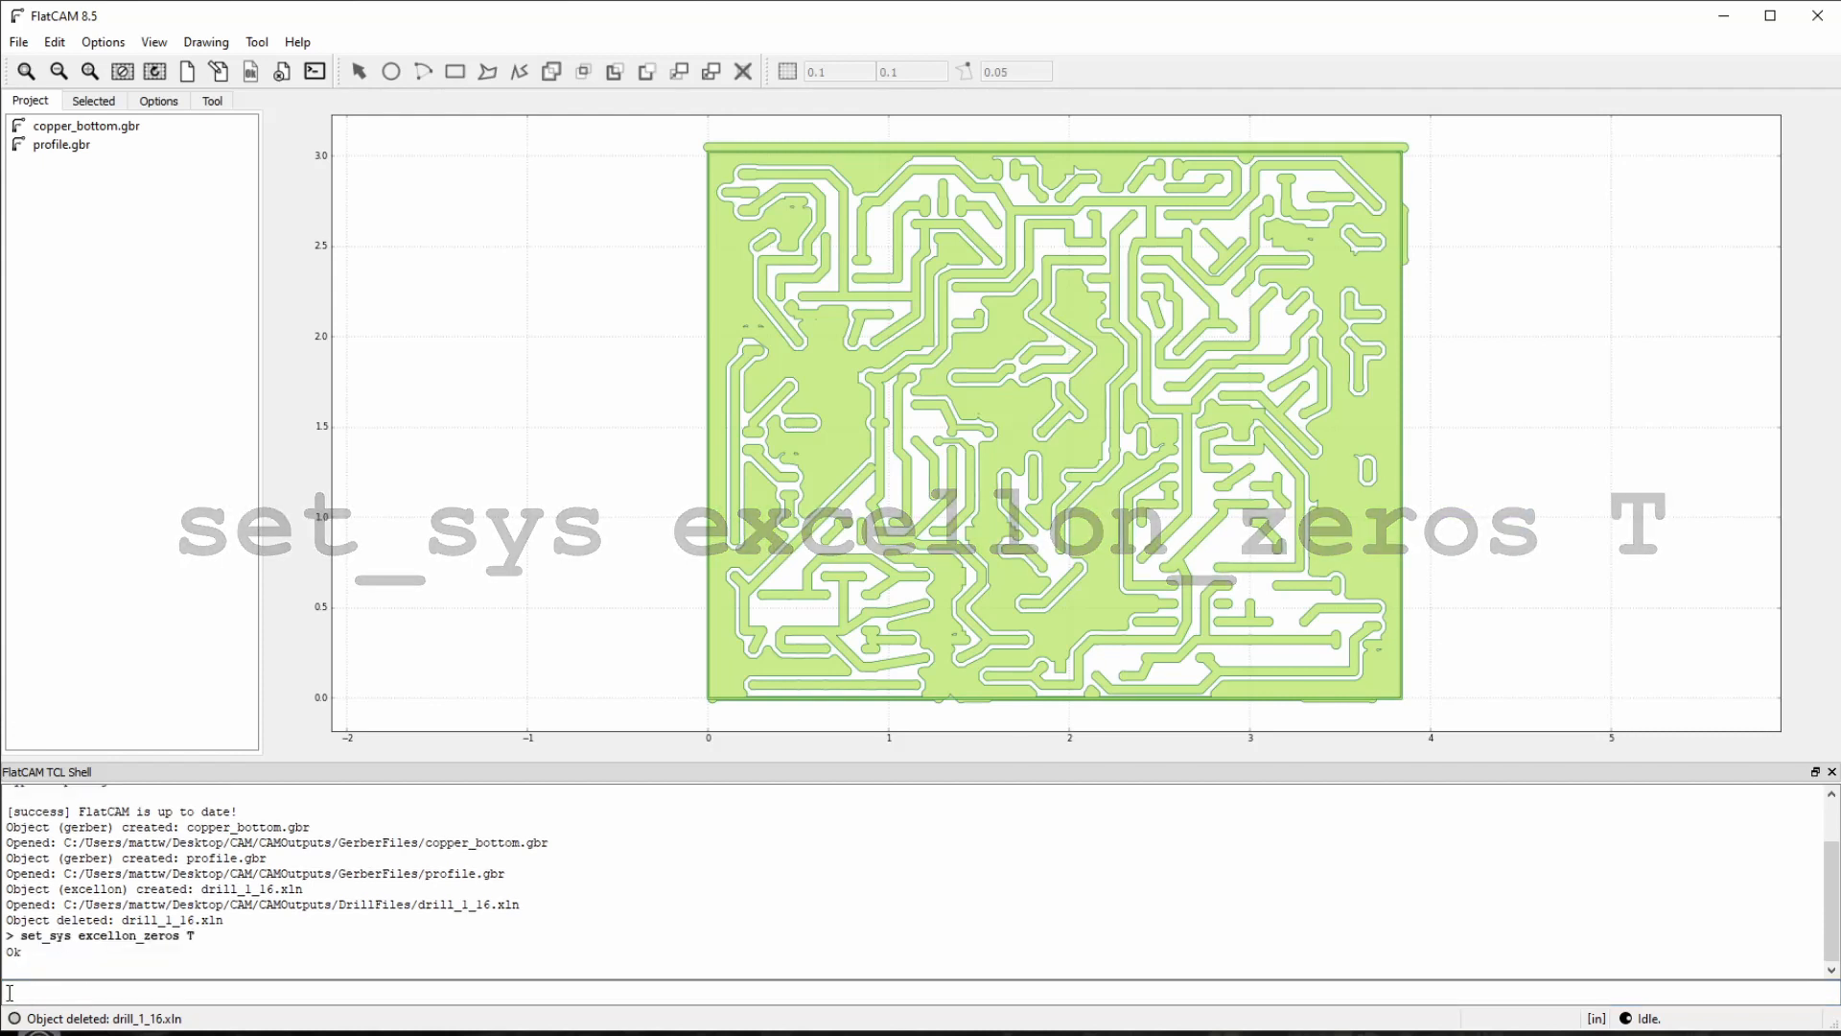
Step: Open the Excellon drill file drill_1_16.xln from the DrillFiles folder
click(18, 42)
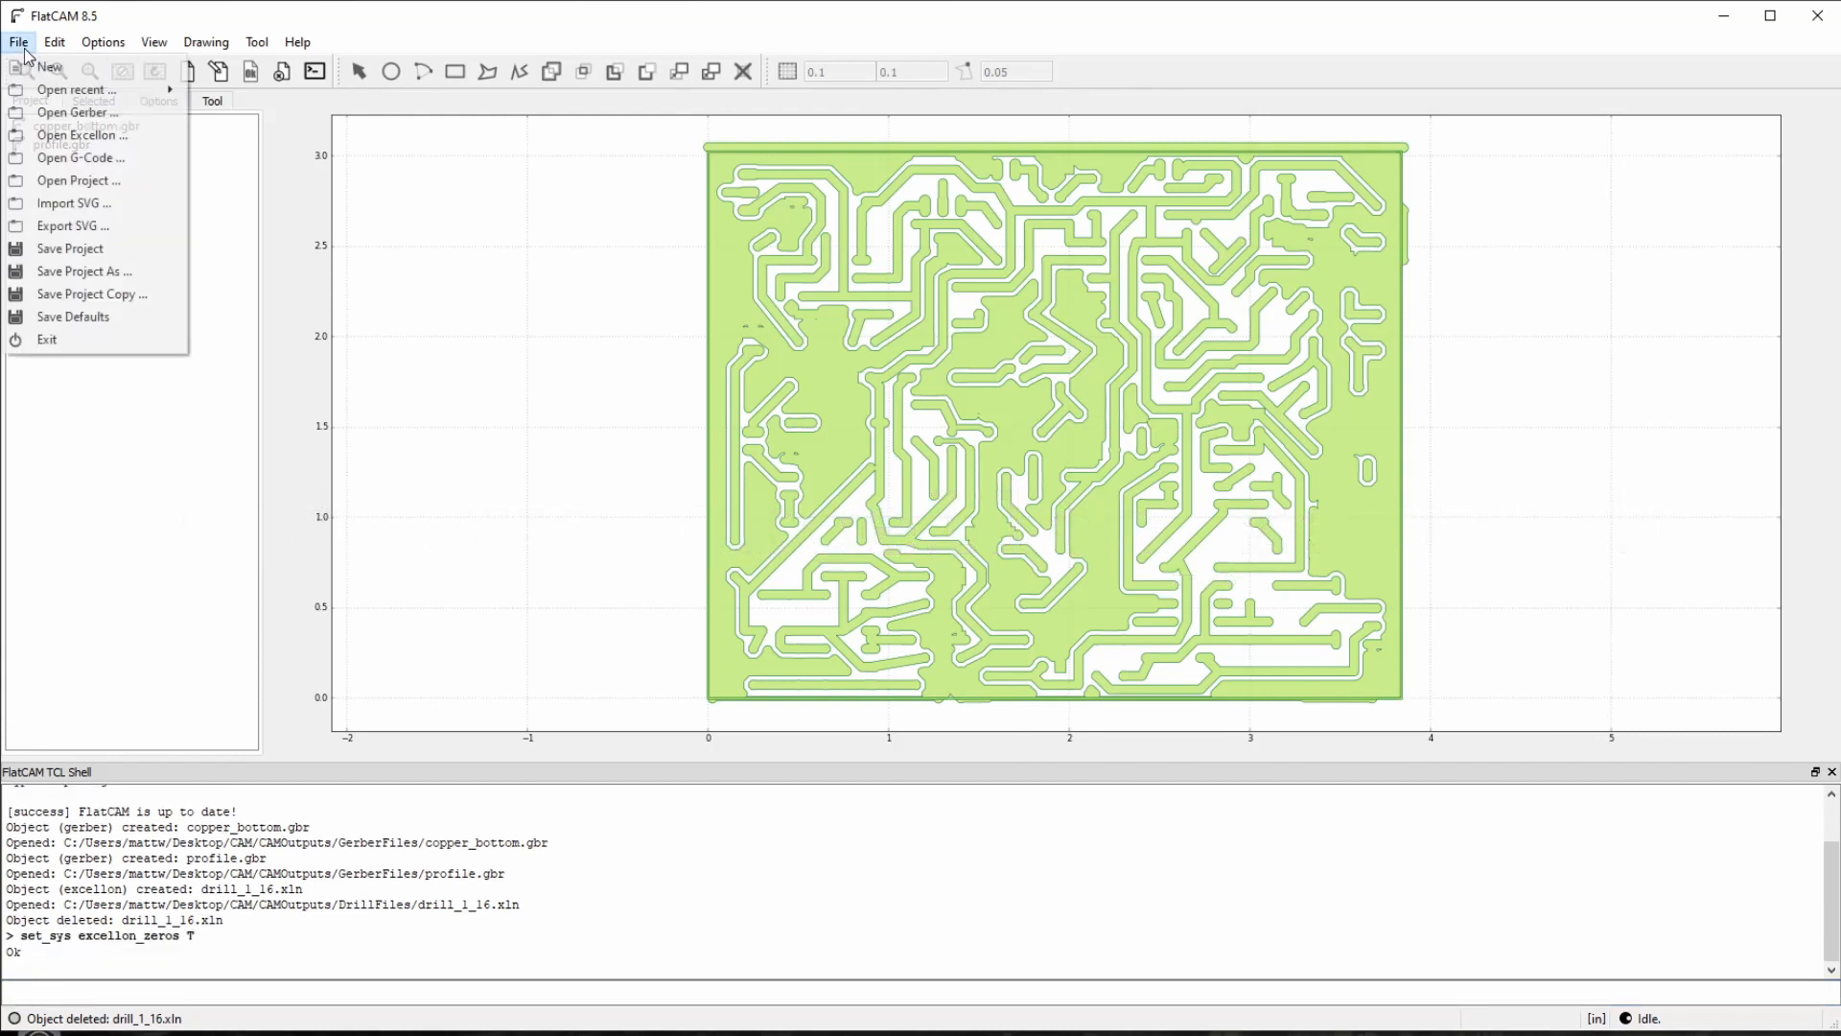
click(108, 135)
click(222, 182)
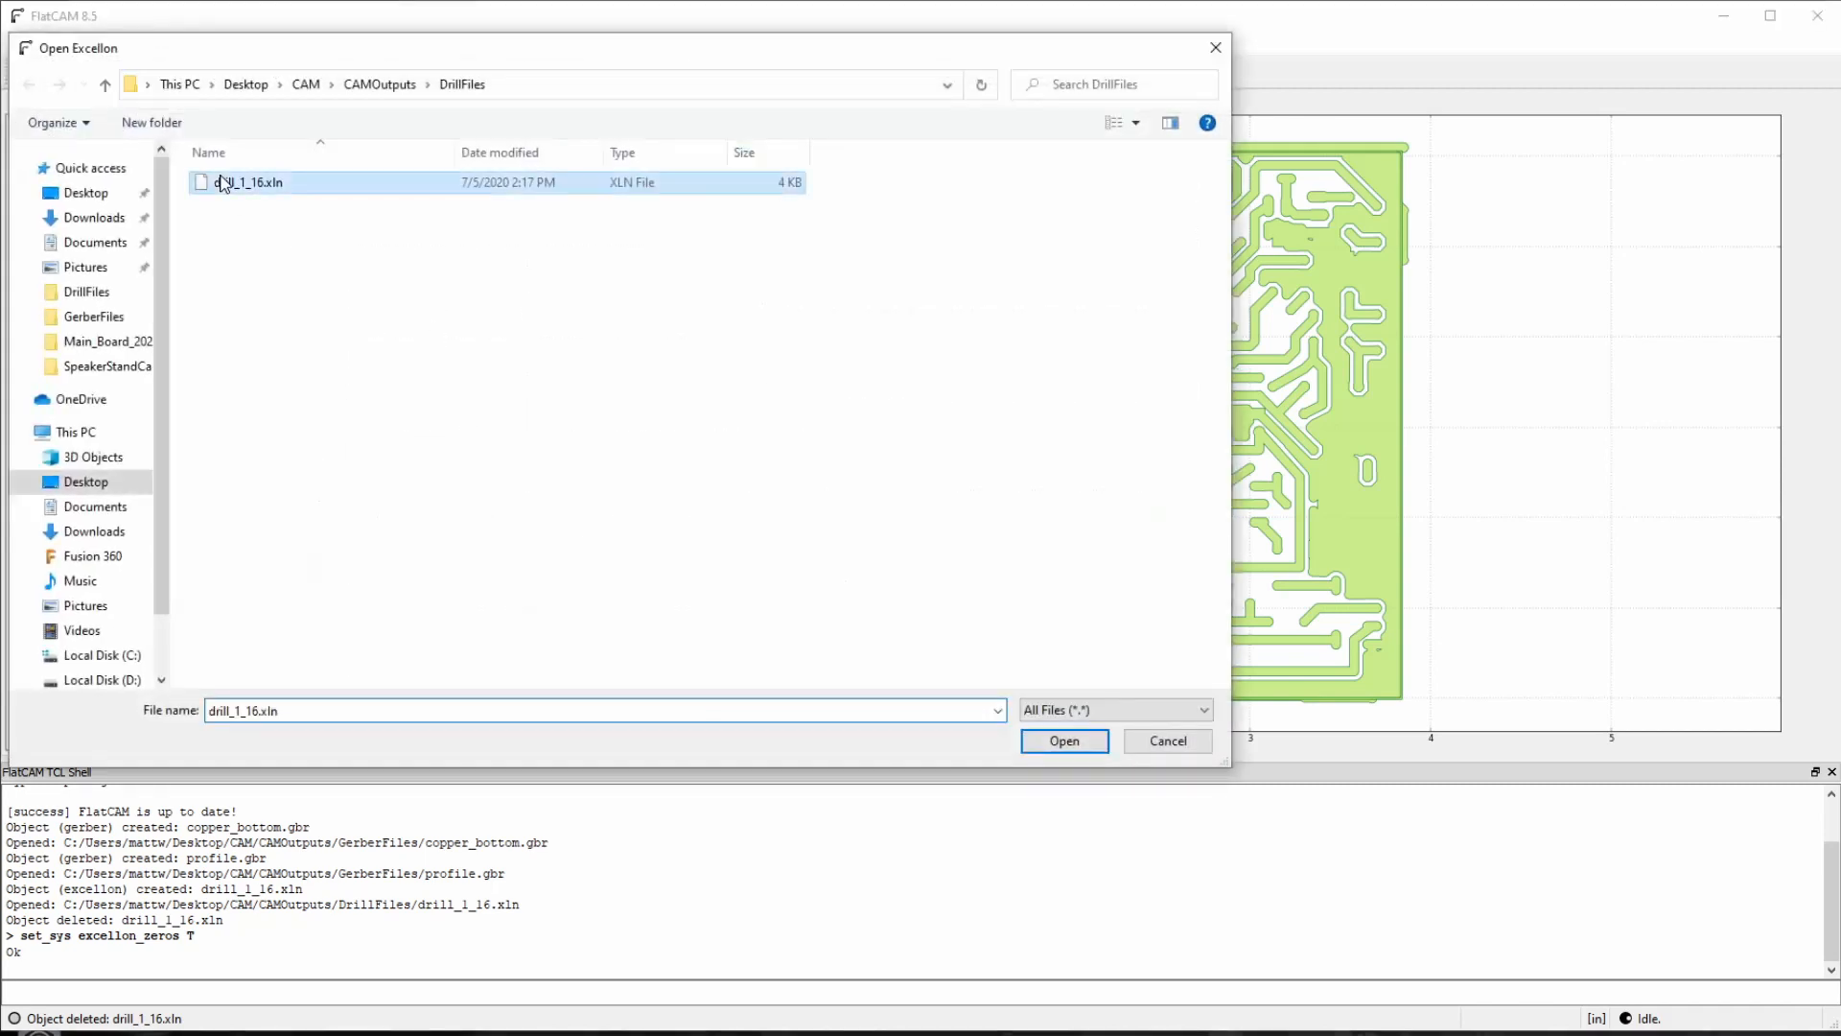
click(1066, 740)
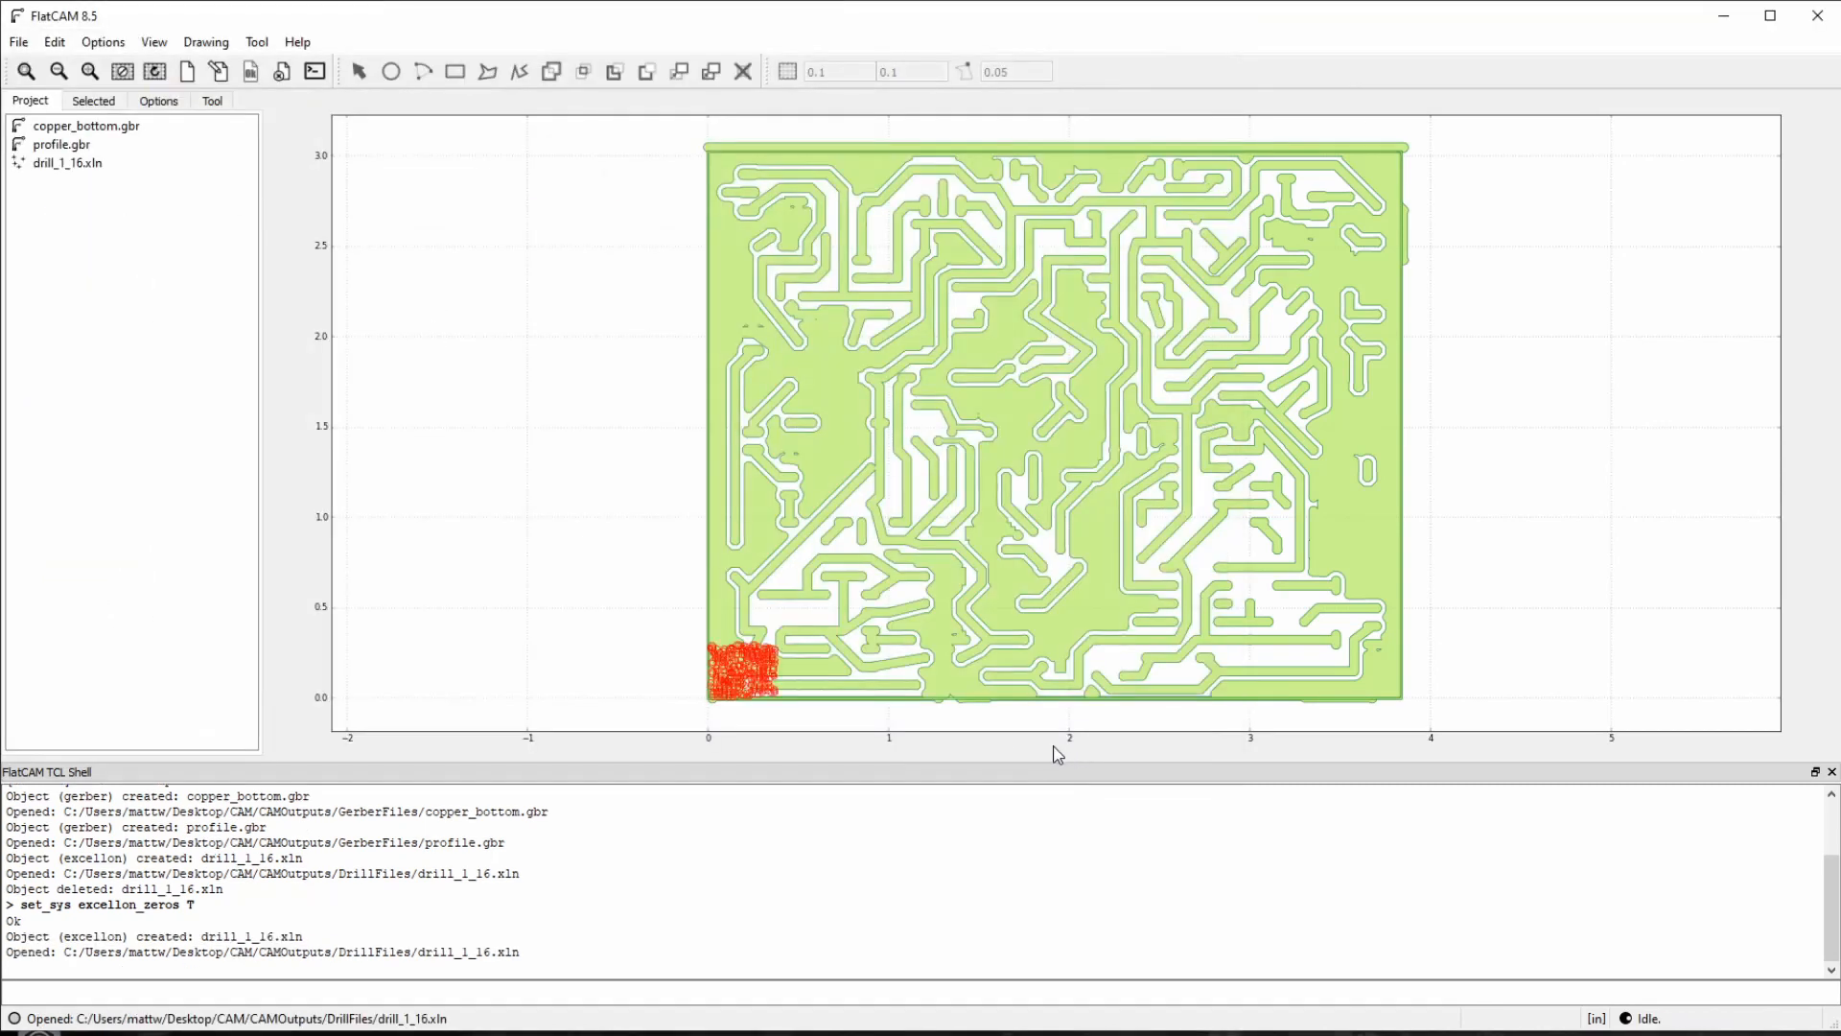
Step: Scale the drill_1_16.xln drill object by a factor of 10 to match the board
click(69, 163)
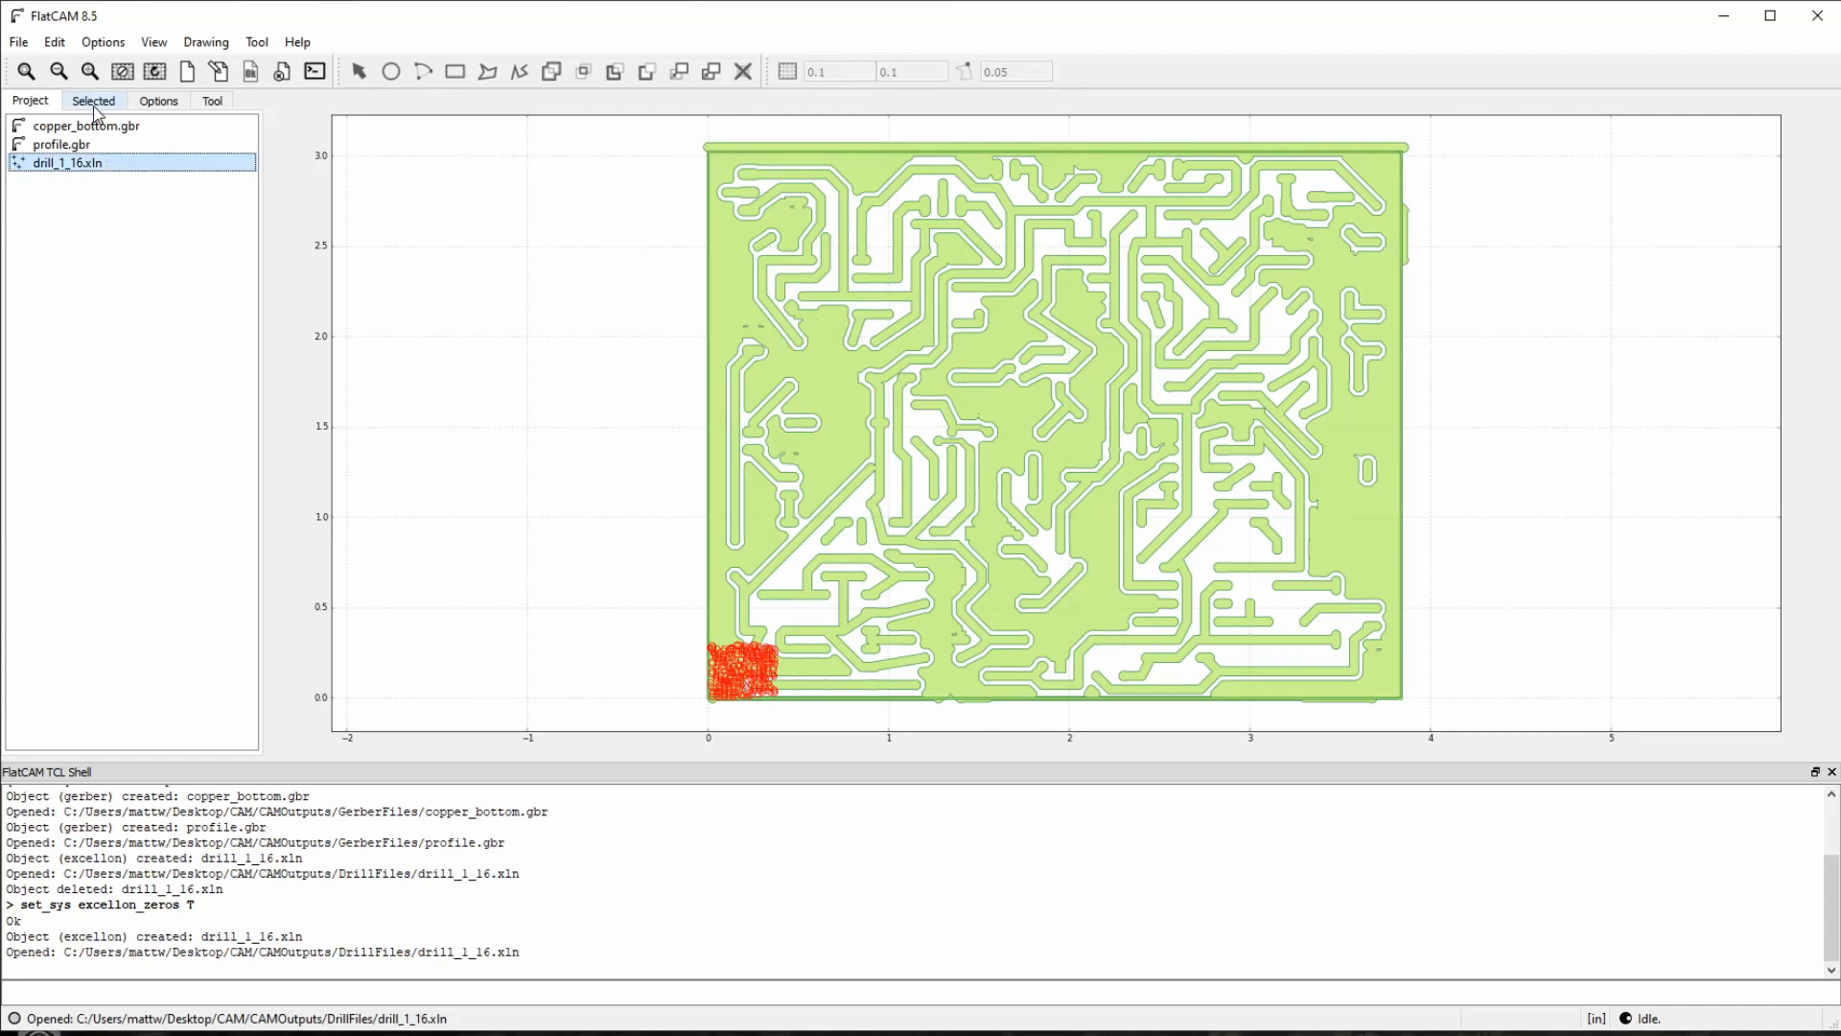
click(93, 101)
scroll(142, 220, down, 2)
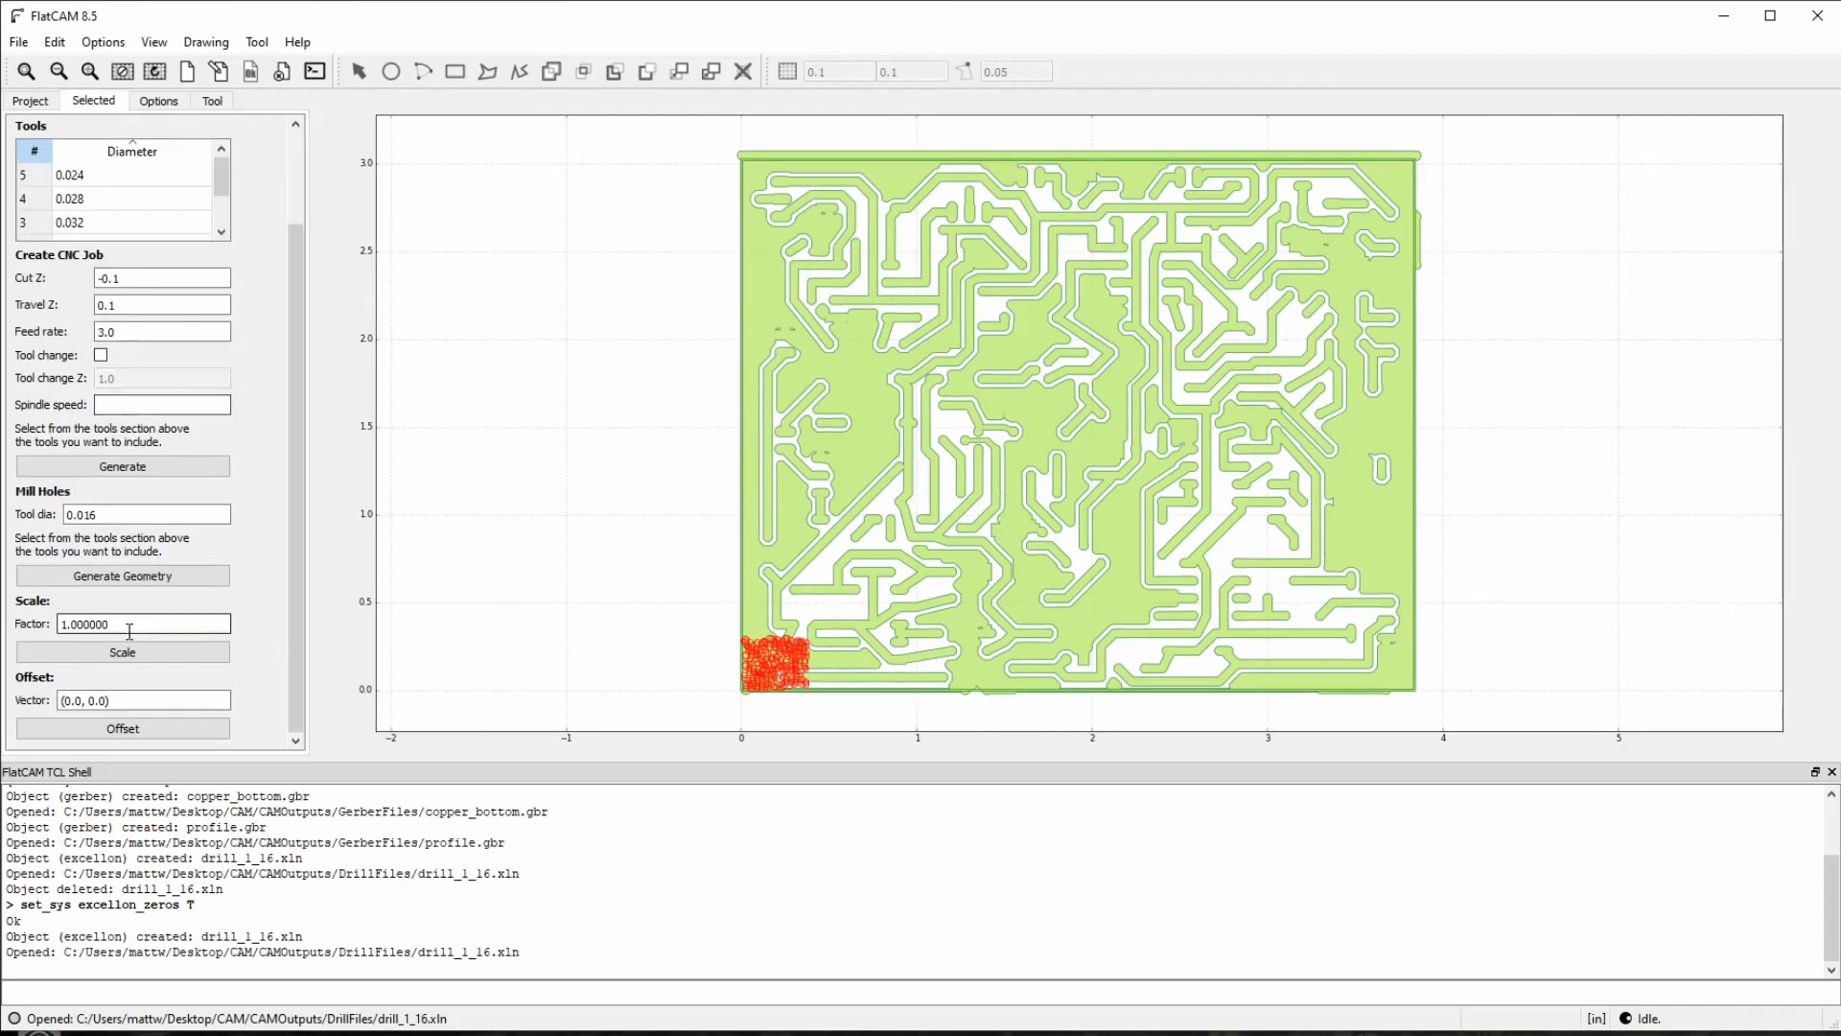
click(65, 622)
text(0)
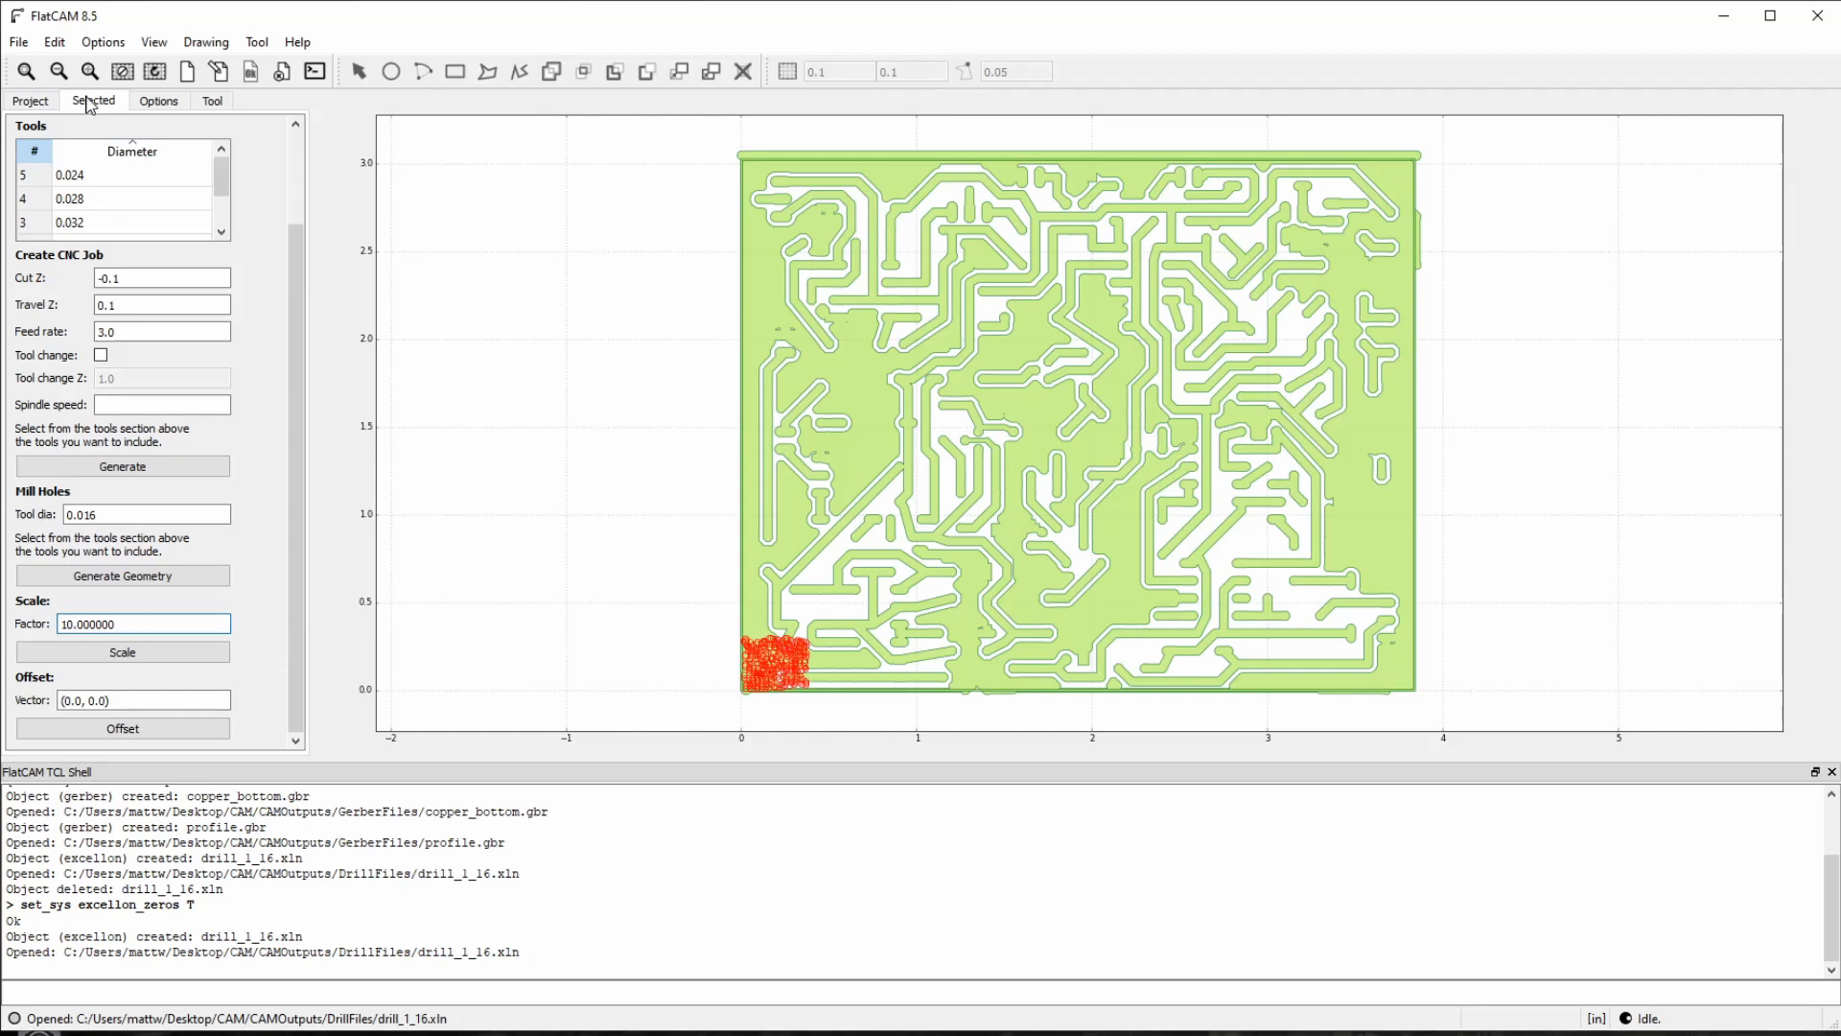
click(78, 652)
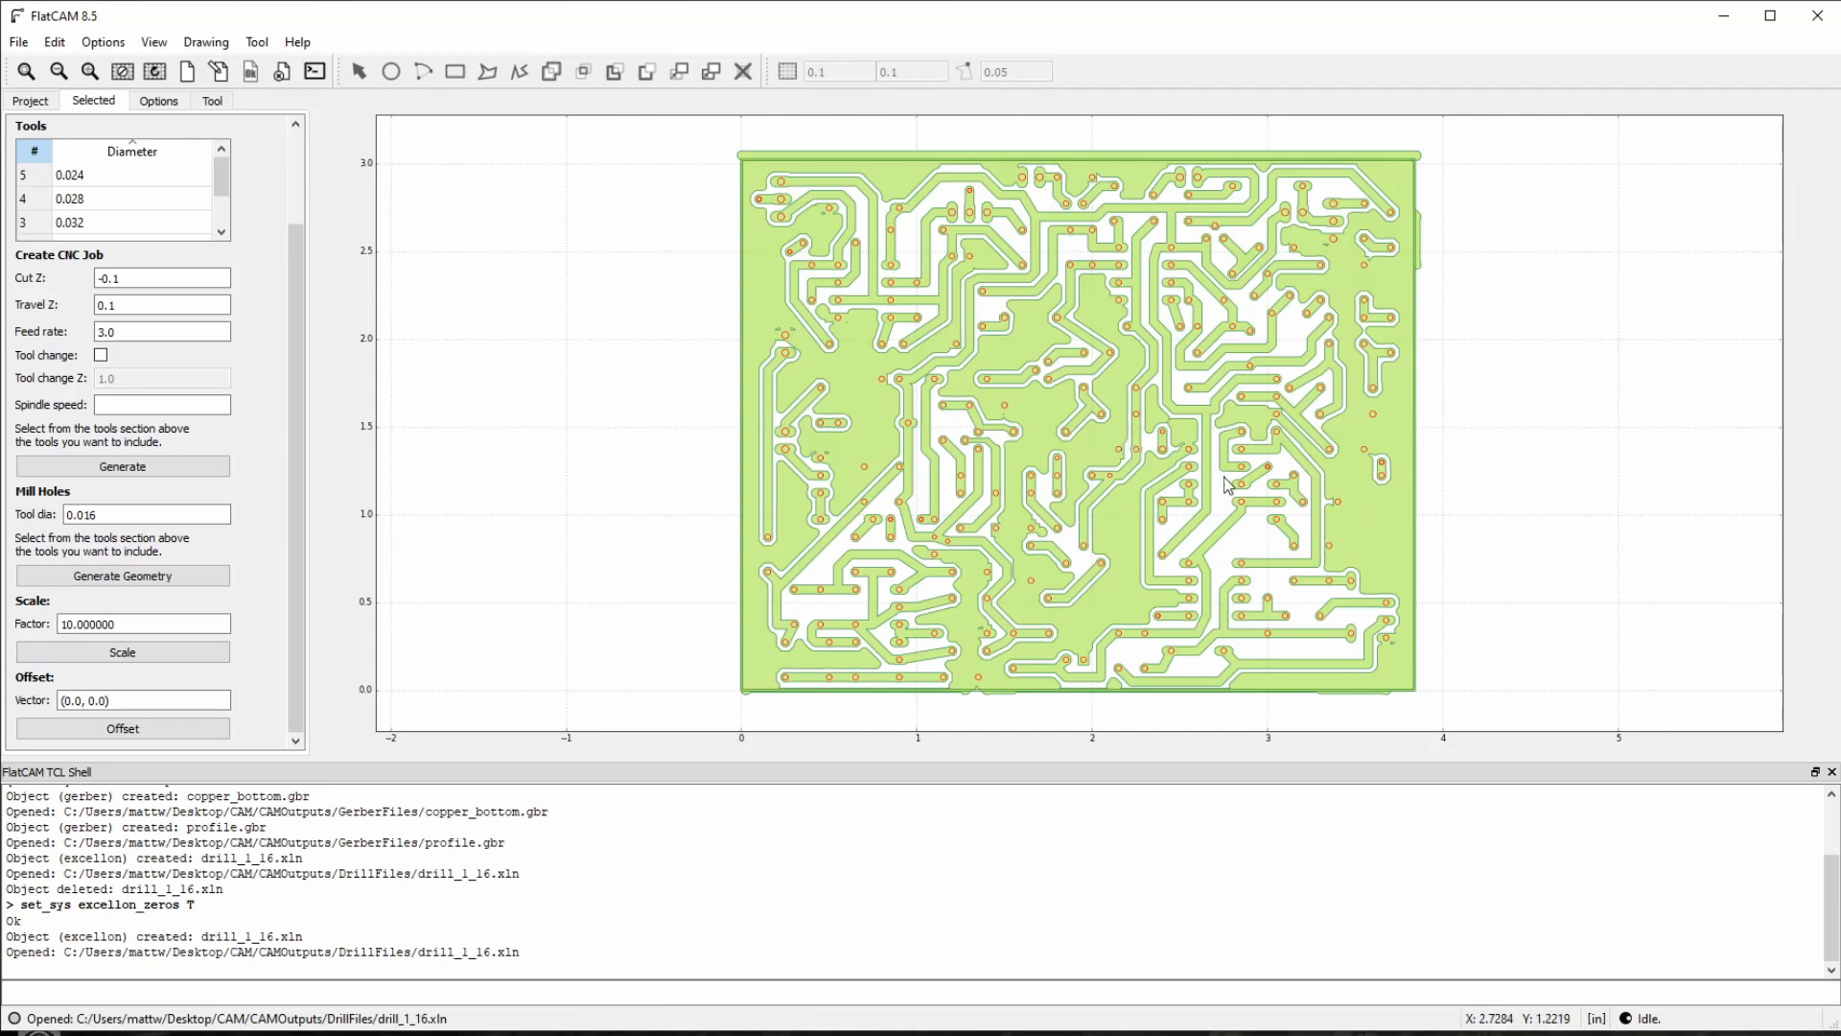
Step: Set the isolation routing width of copper_bottom.gbr to 3 passes and enable Combine Passes
click(27, 101)
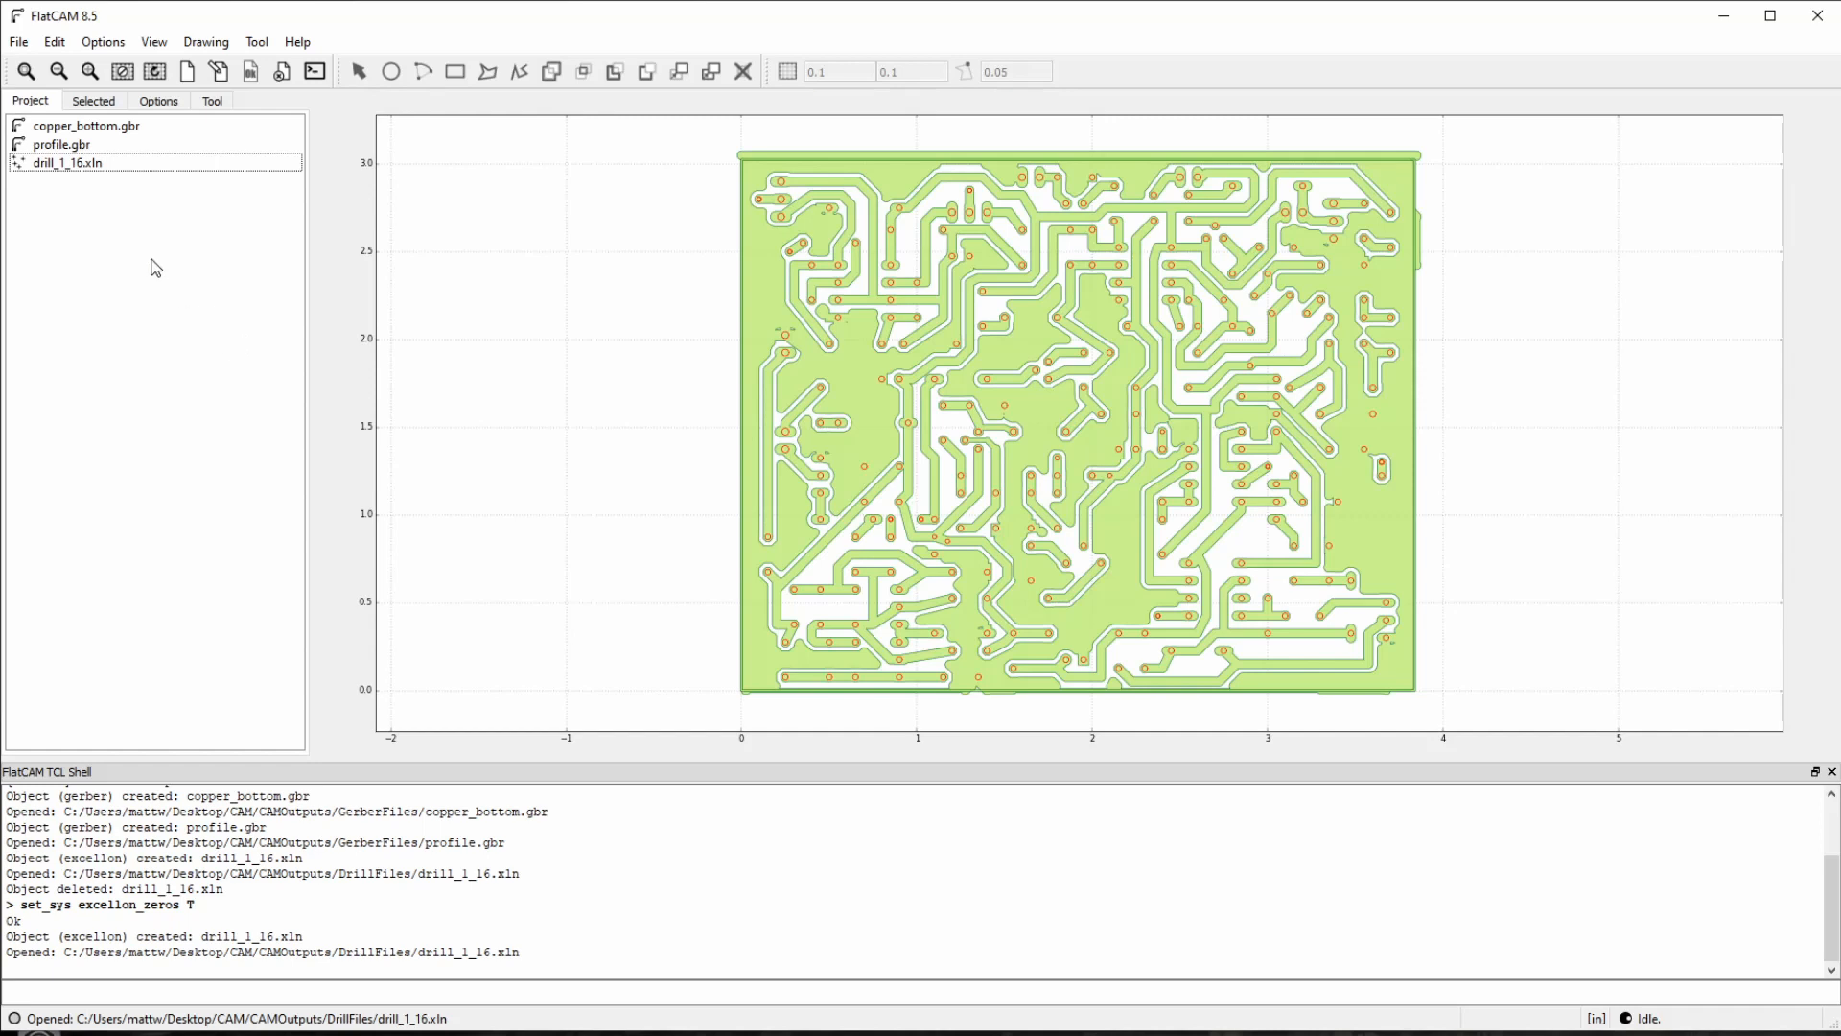
click(142, 128)
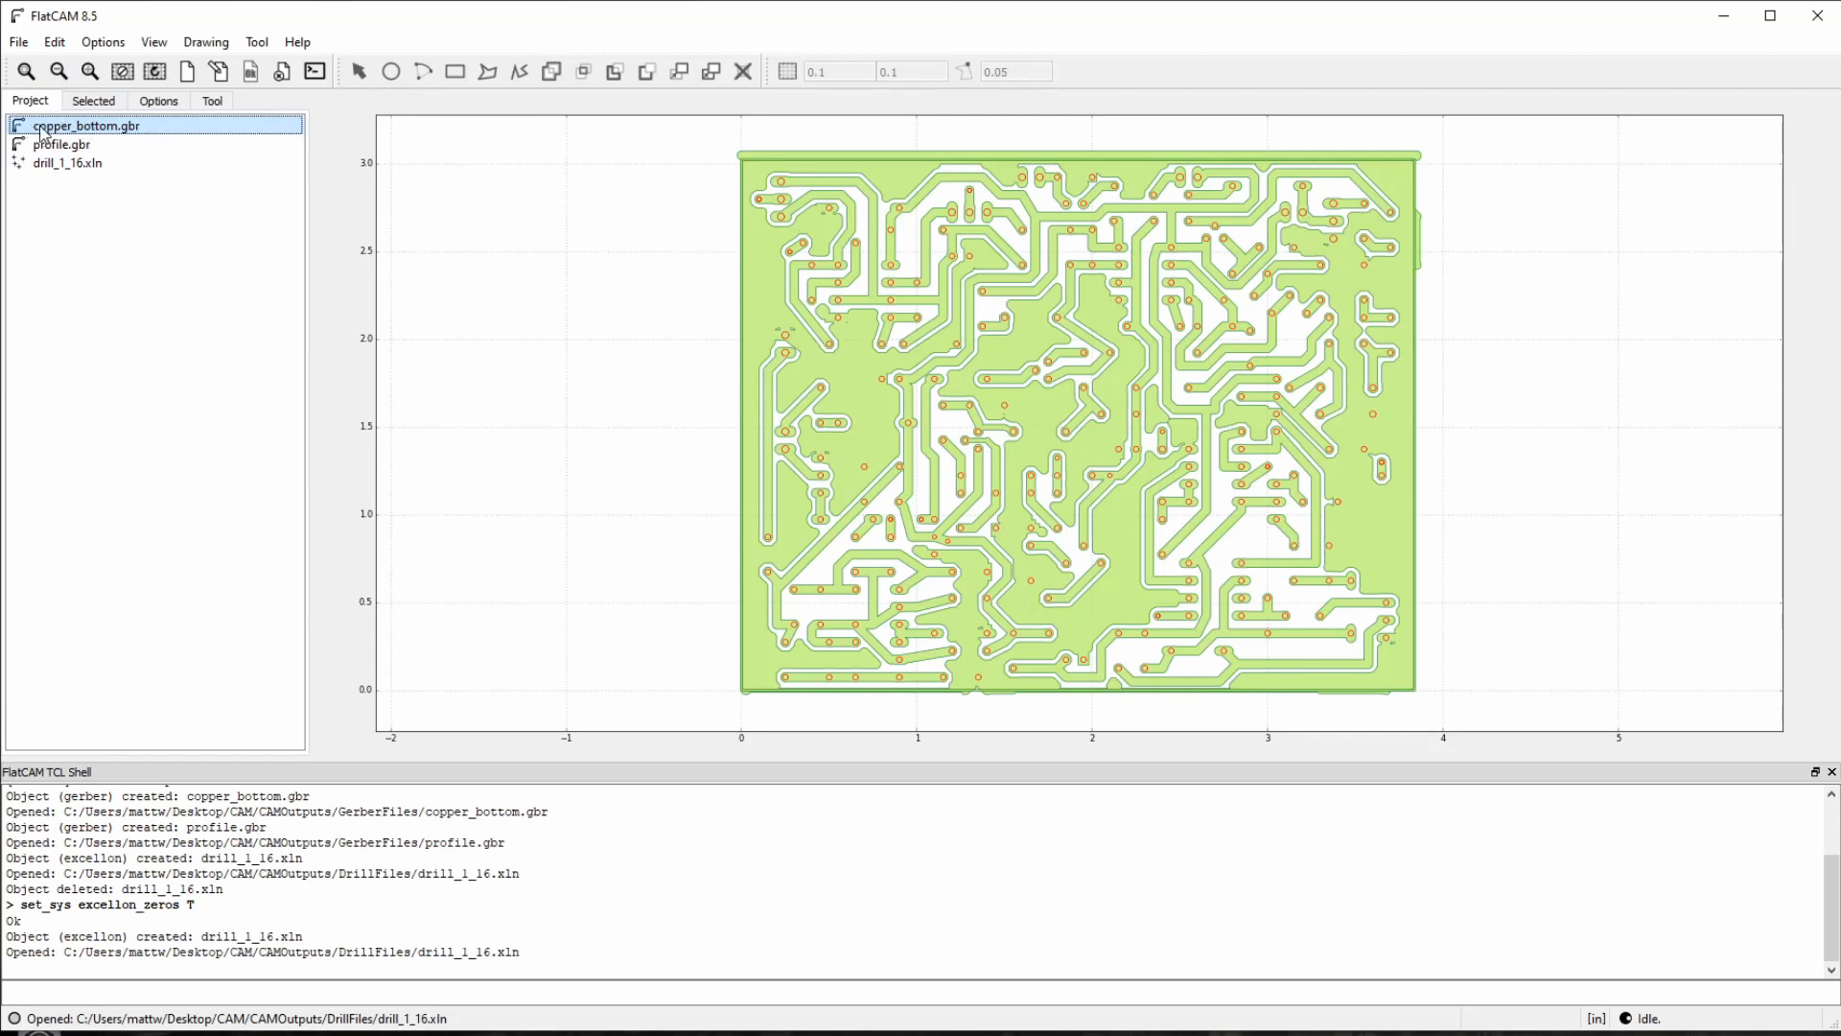
click(97, 103)
double_click(173, 291)
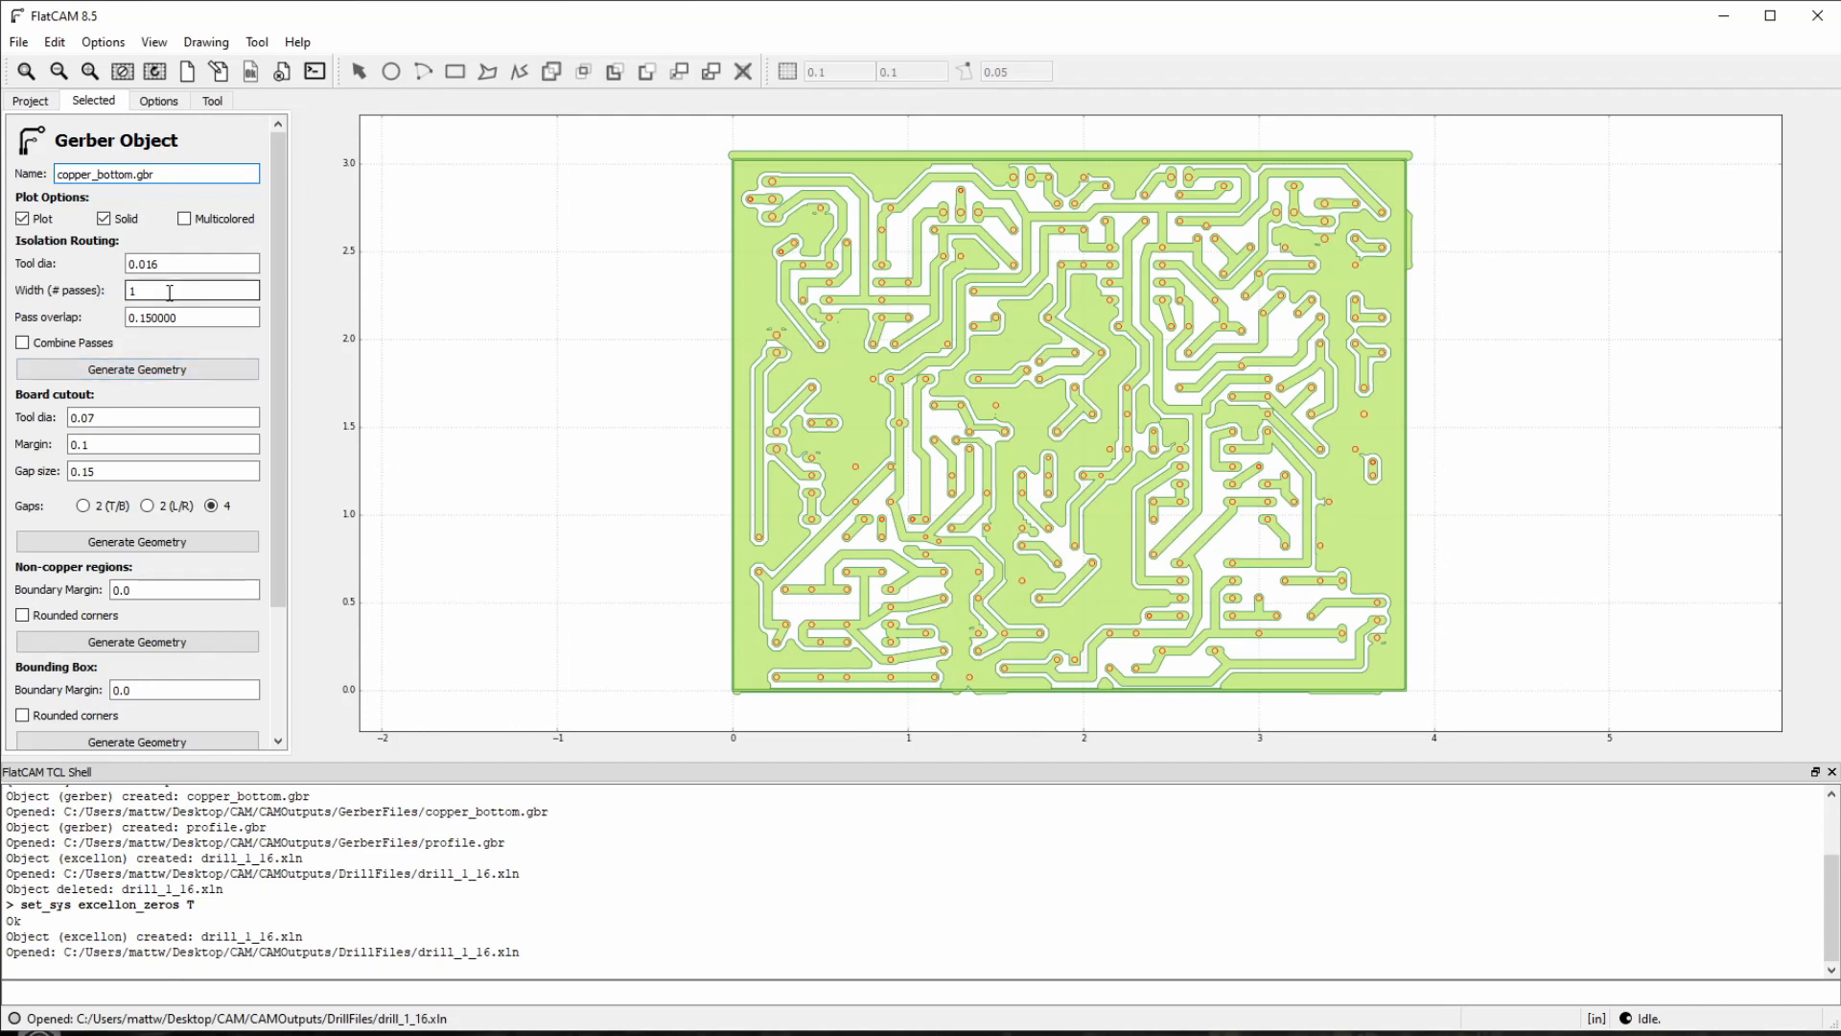
click(158, 264)
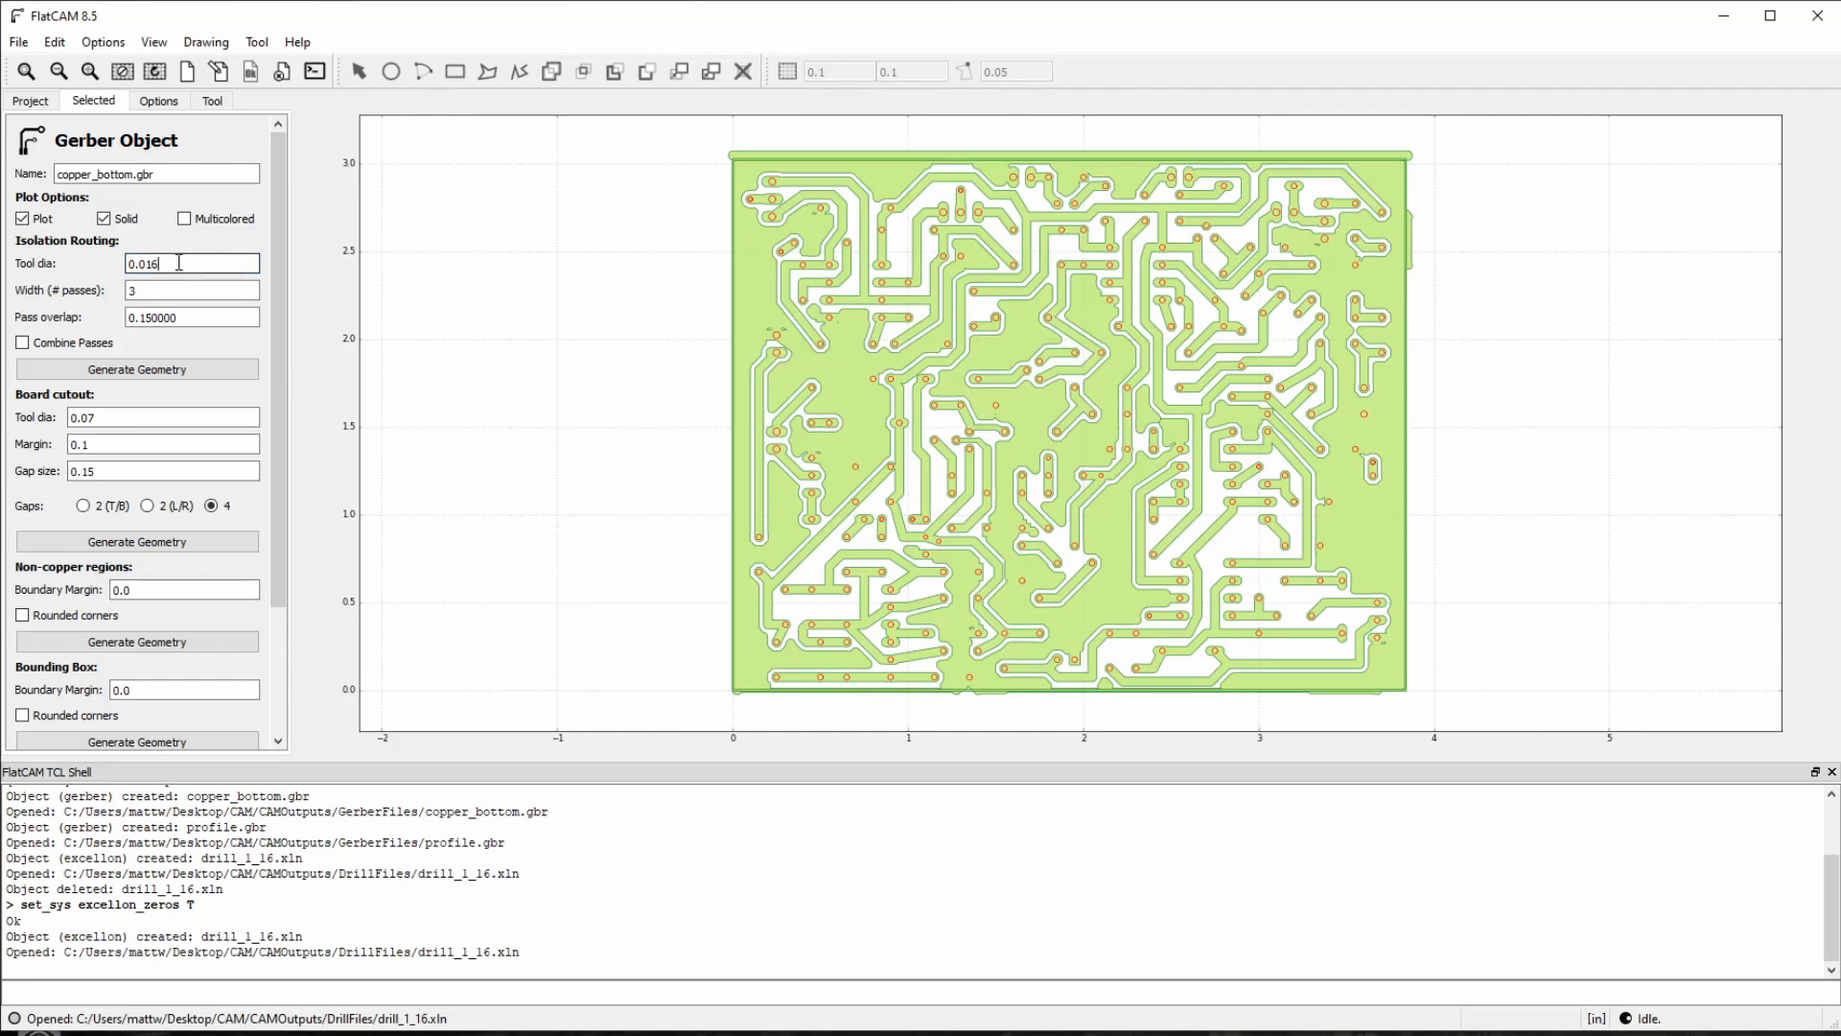
click(197, 312)
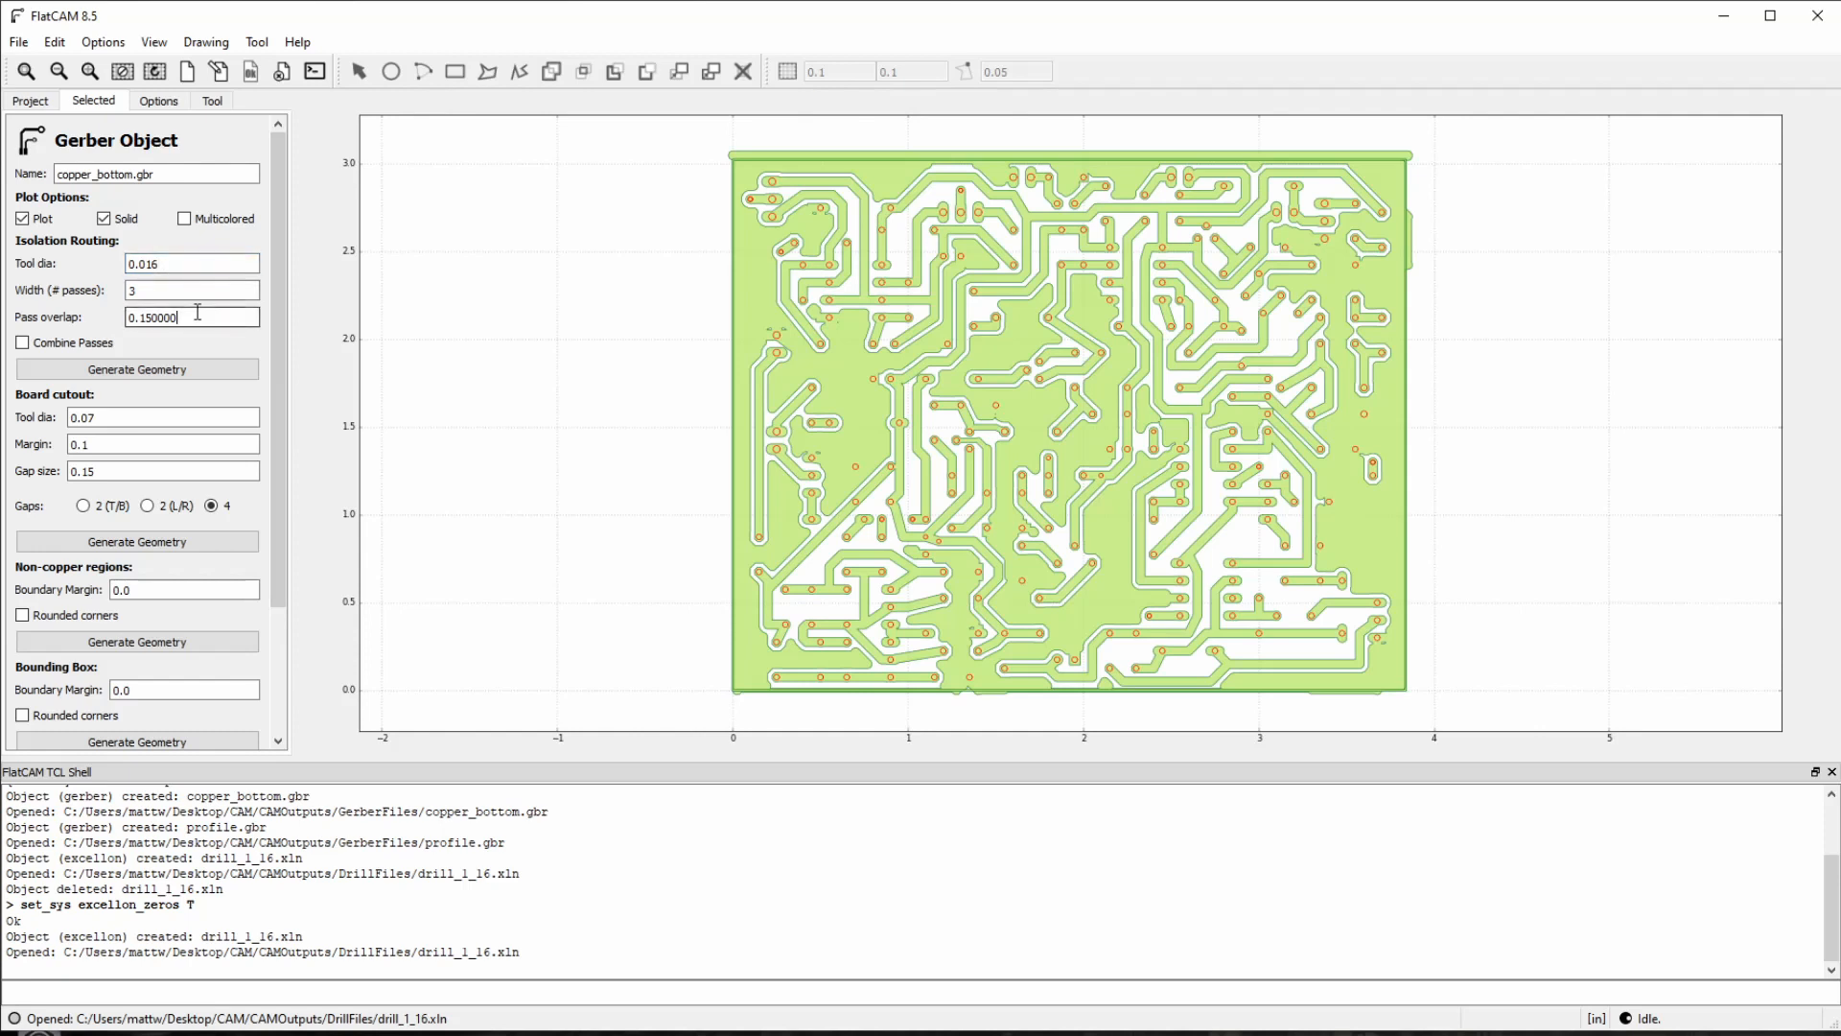
double_click(182, 317)
click(180, 317)
click(23, 343)
click(59, 346)
click(147, 291)
Step: Generate the isolation routing geometry for copper_bottom.gbr and inspect the resulting paths around the traces
click(179, 375)
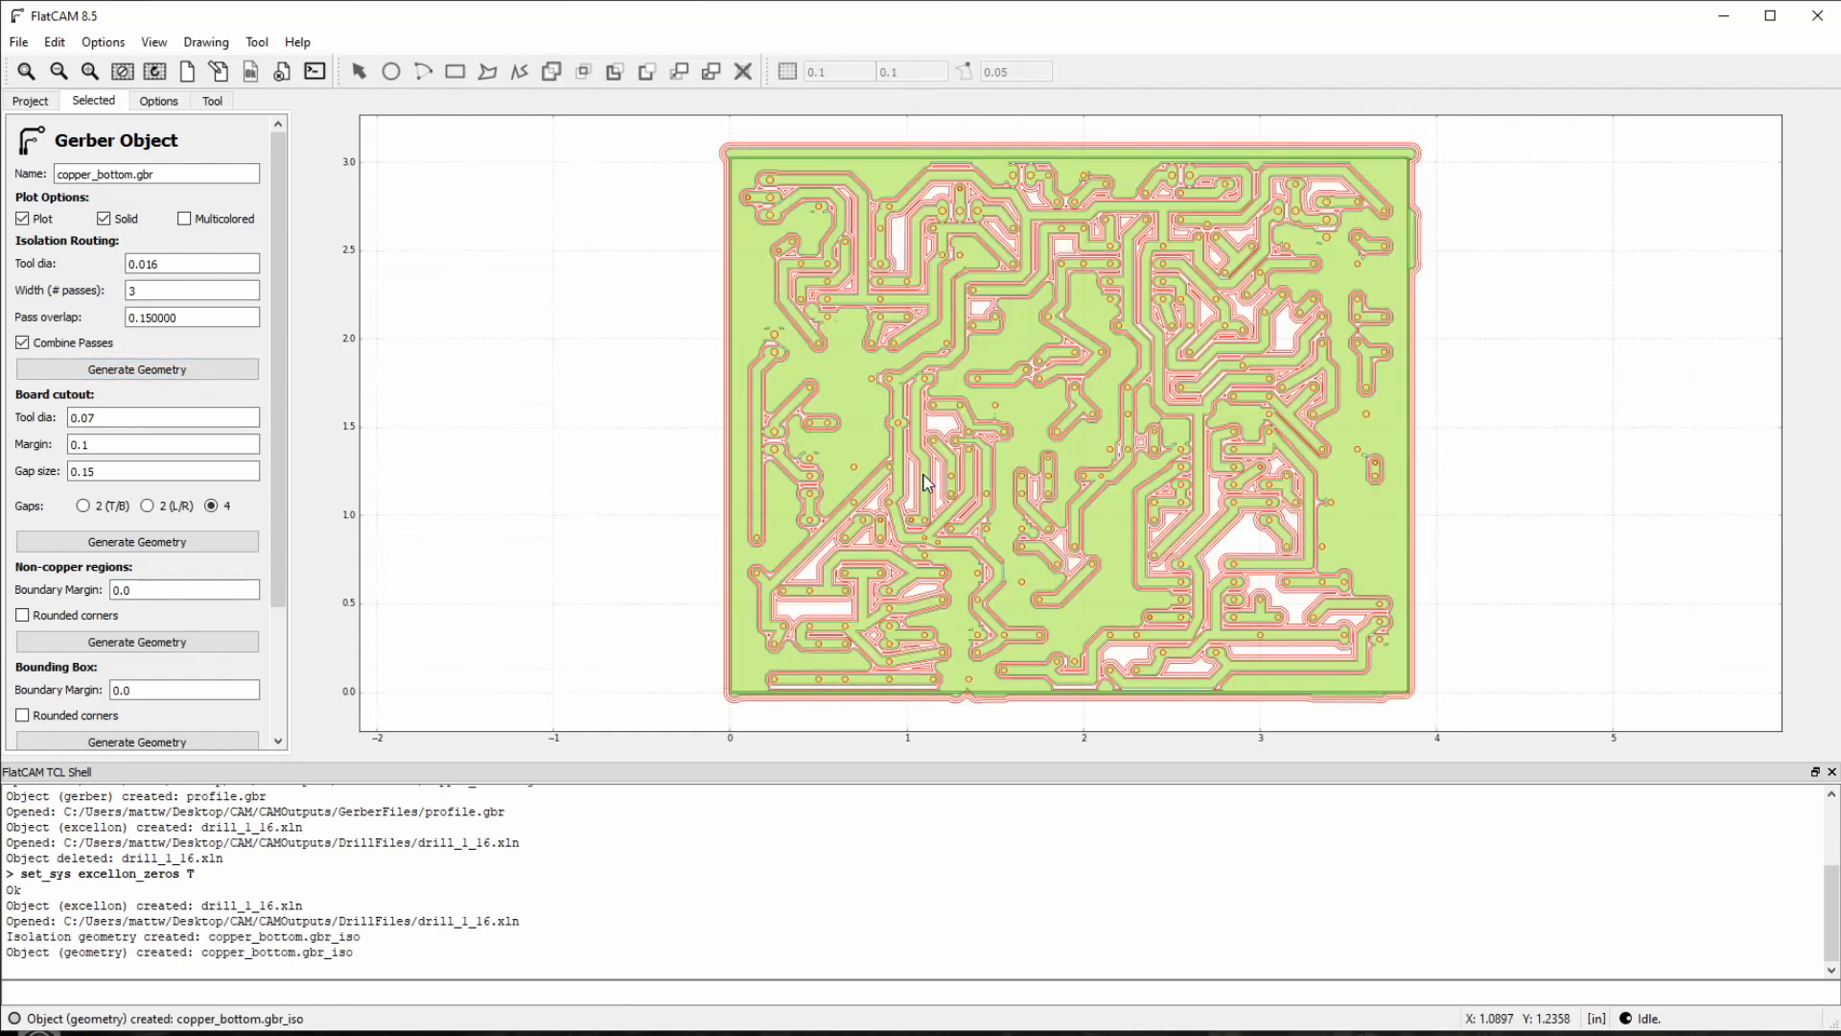
scroll(926, 482, up, 2)
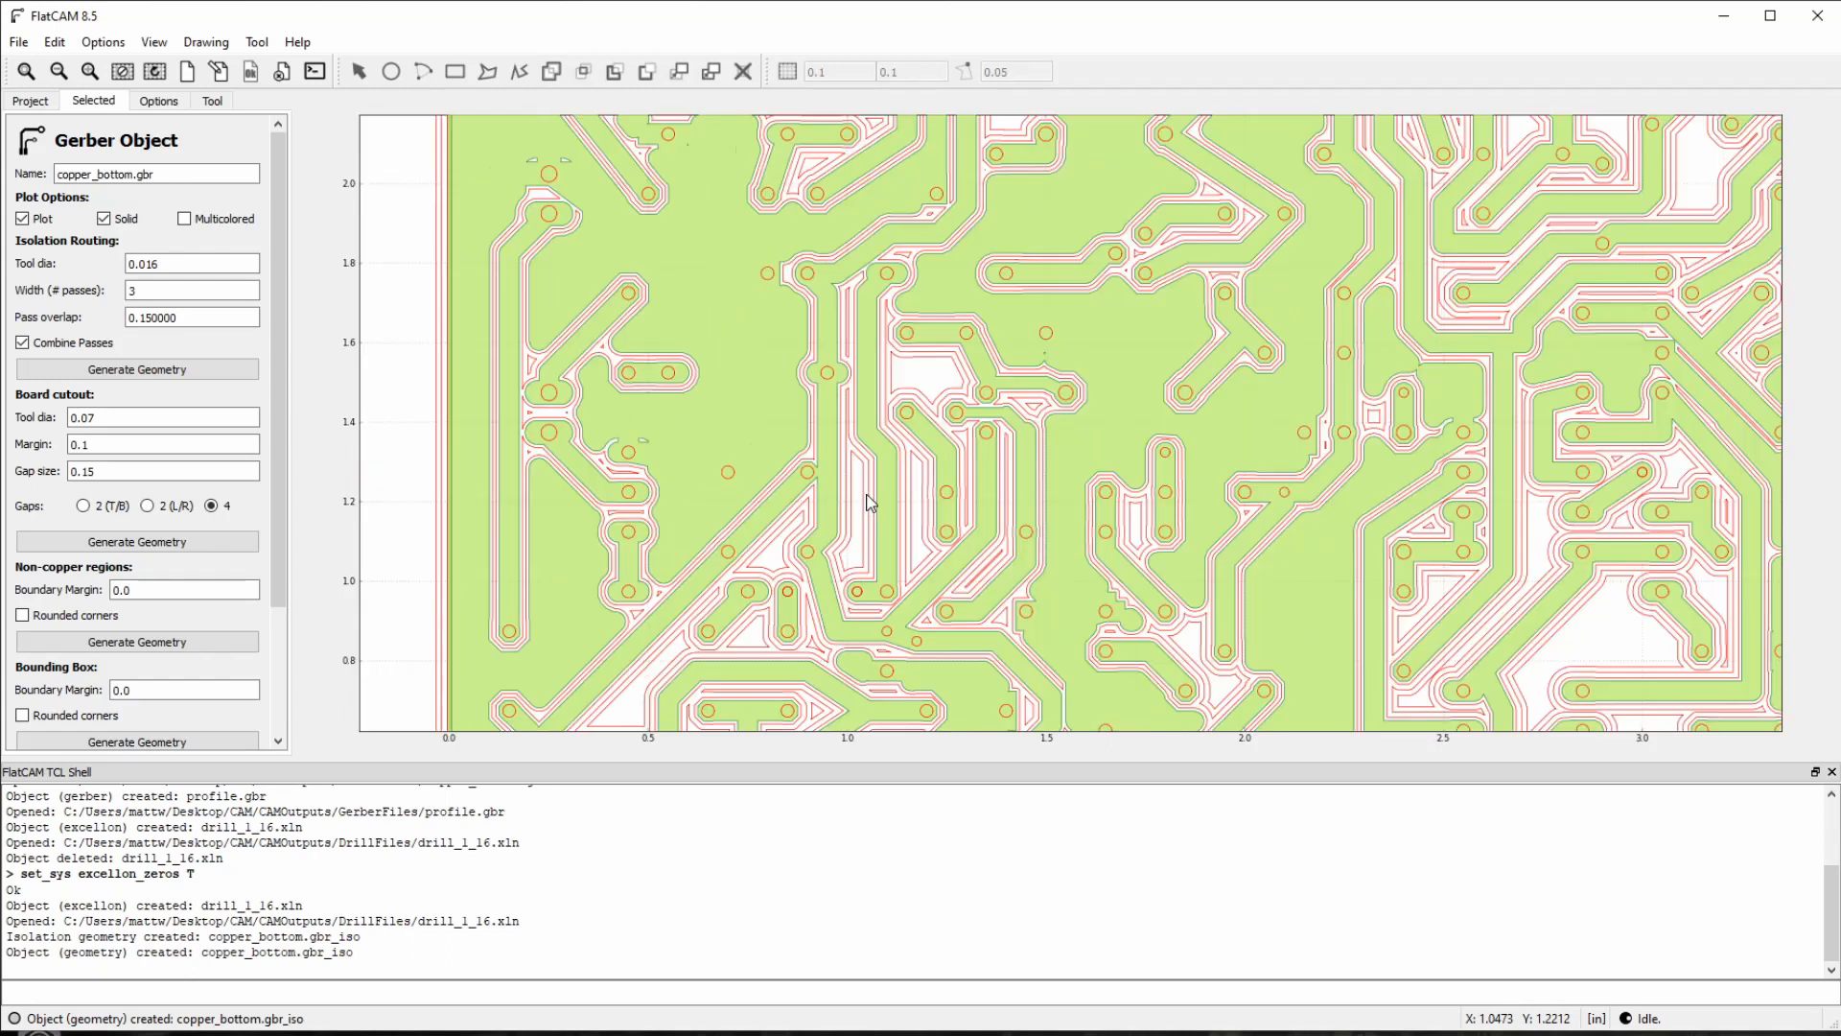
scroll(869, 500, down, 2)
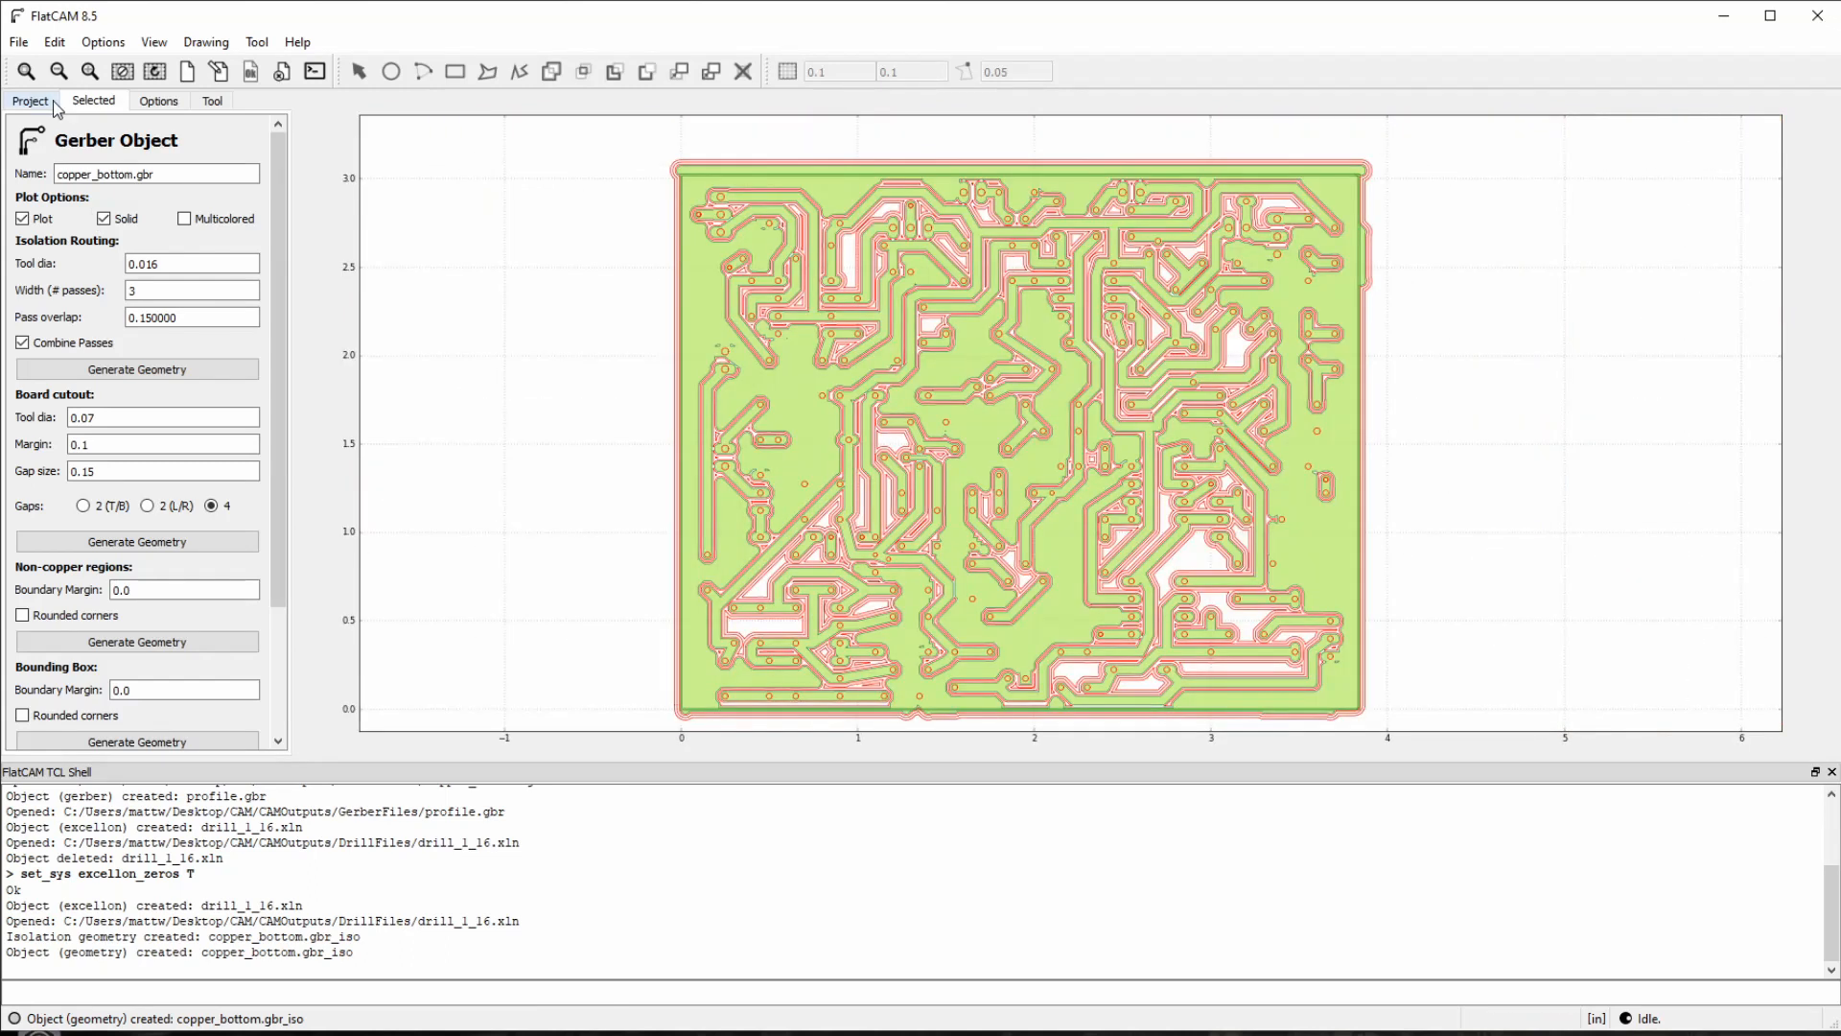
Step: Open the profile.gbr object's settings and choose 4 gaps for its board cutout
click(53, 104)
click(153, 144)
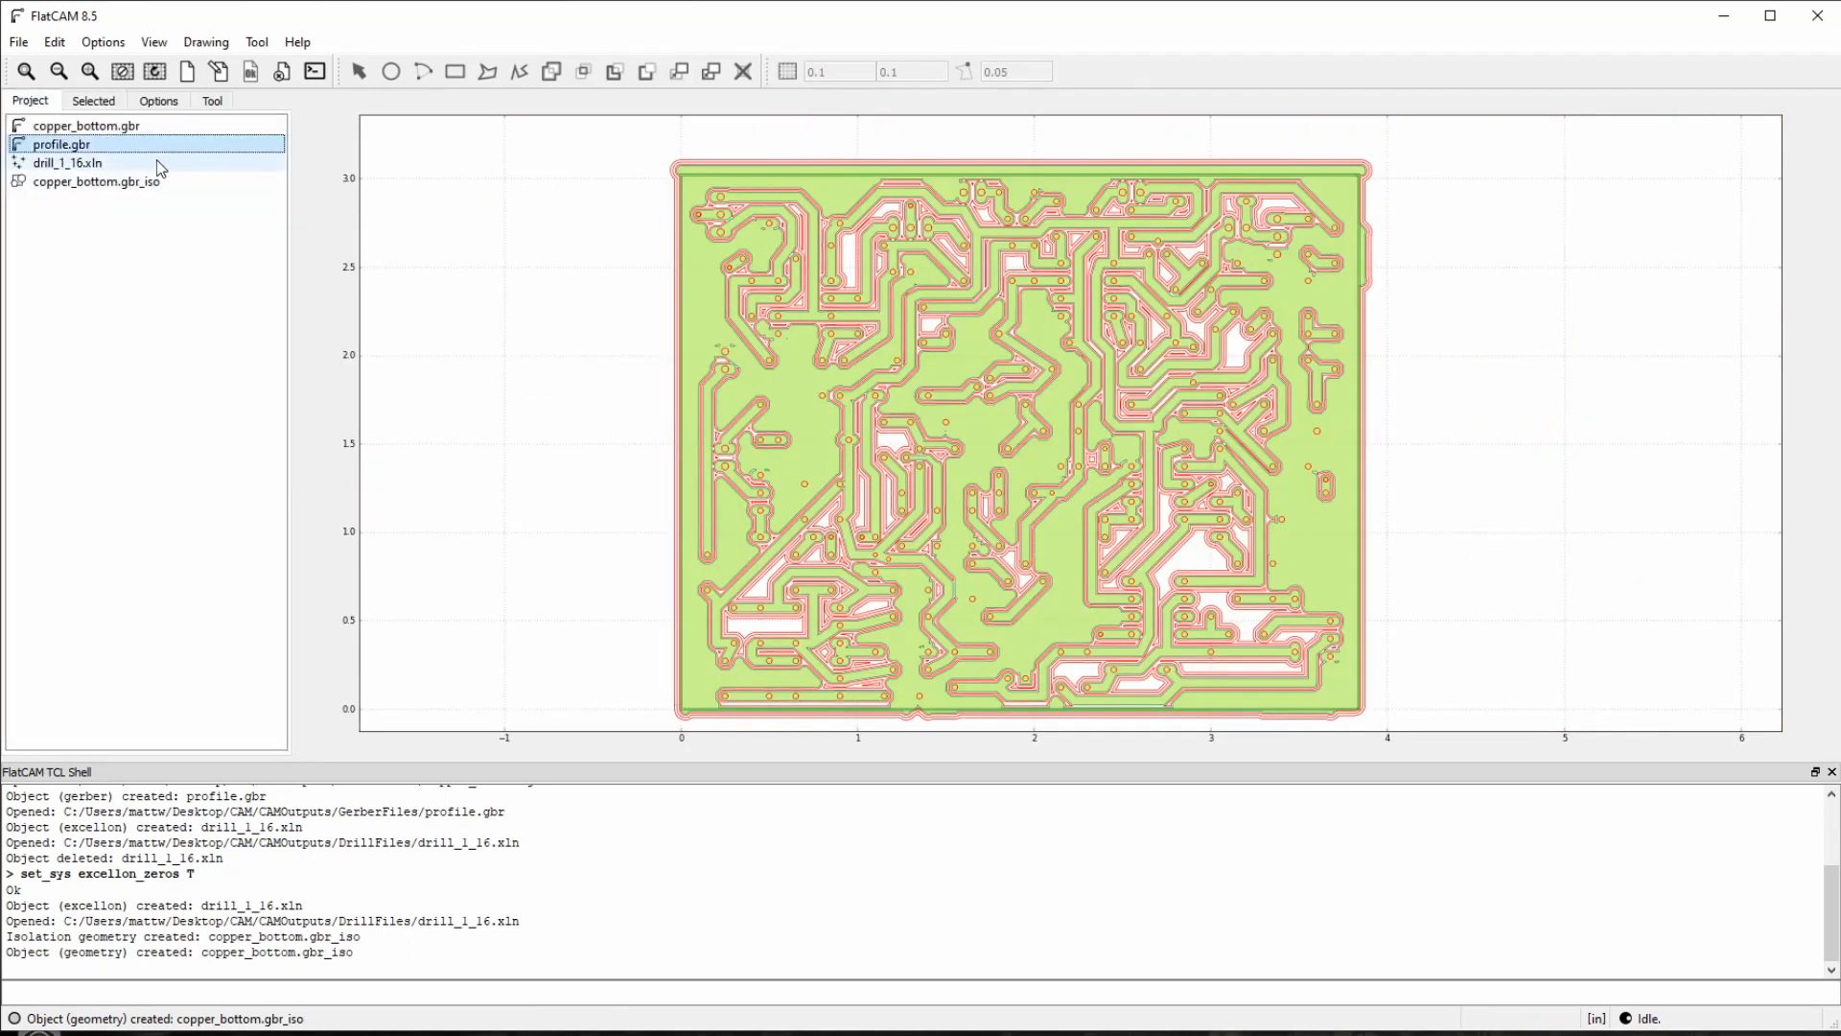
click(88, 104)
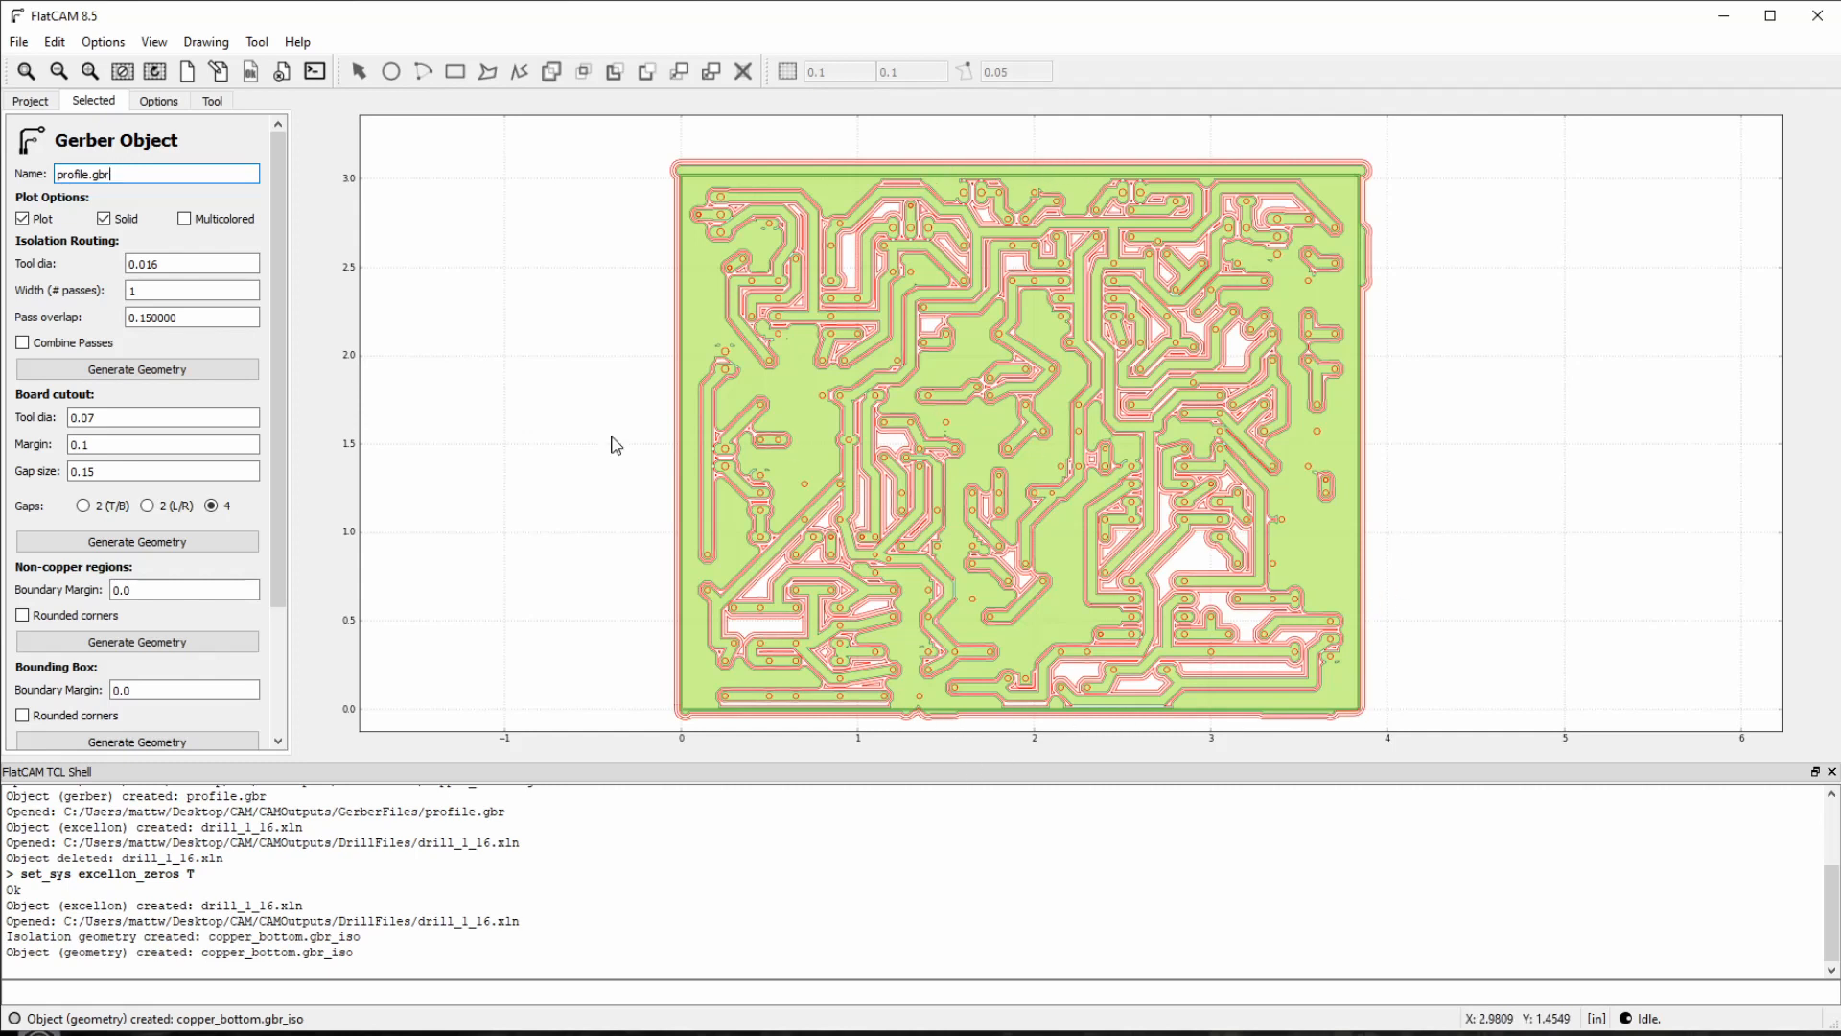
click(91, 473)
click(103, 418)
click(122, 444)
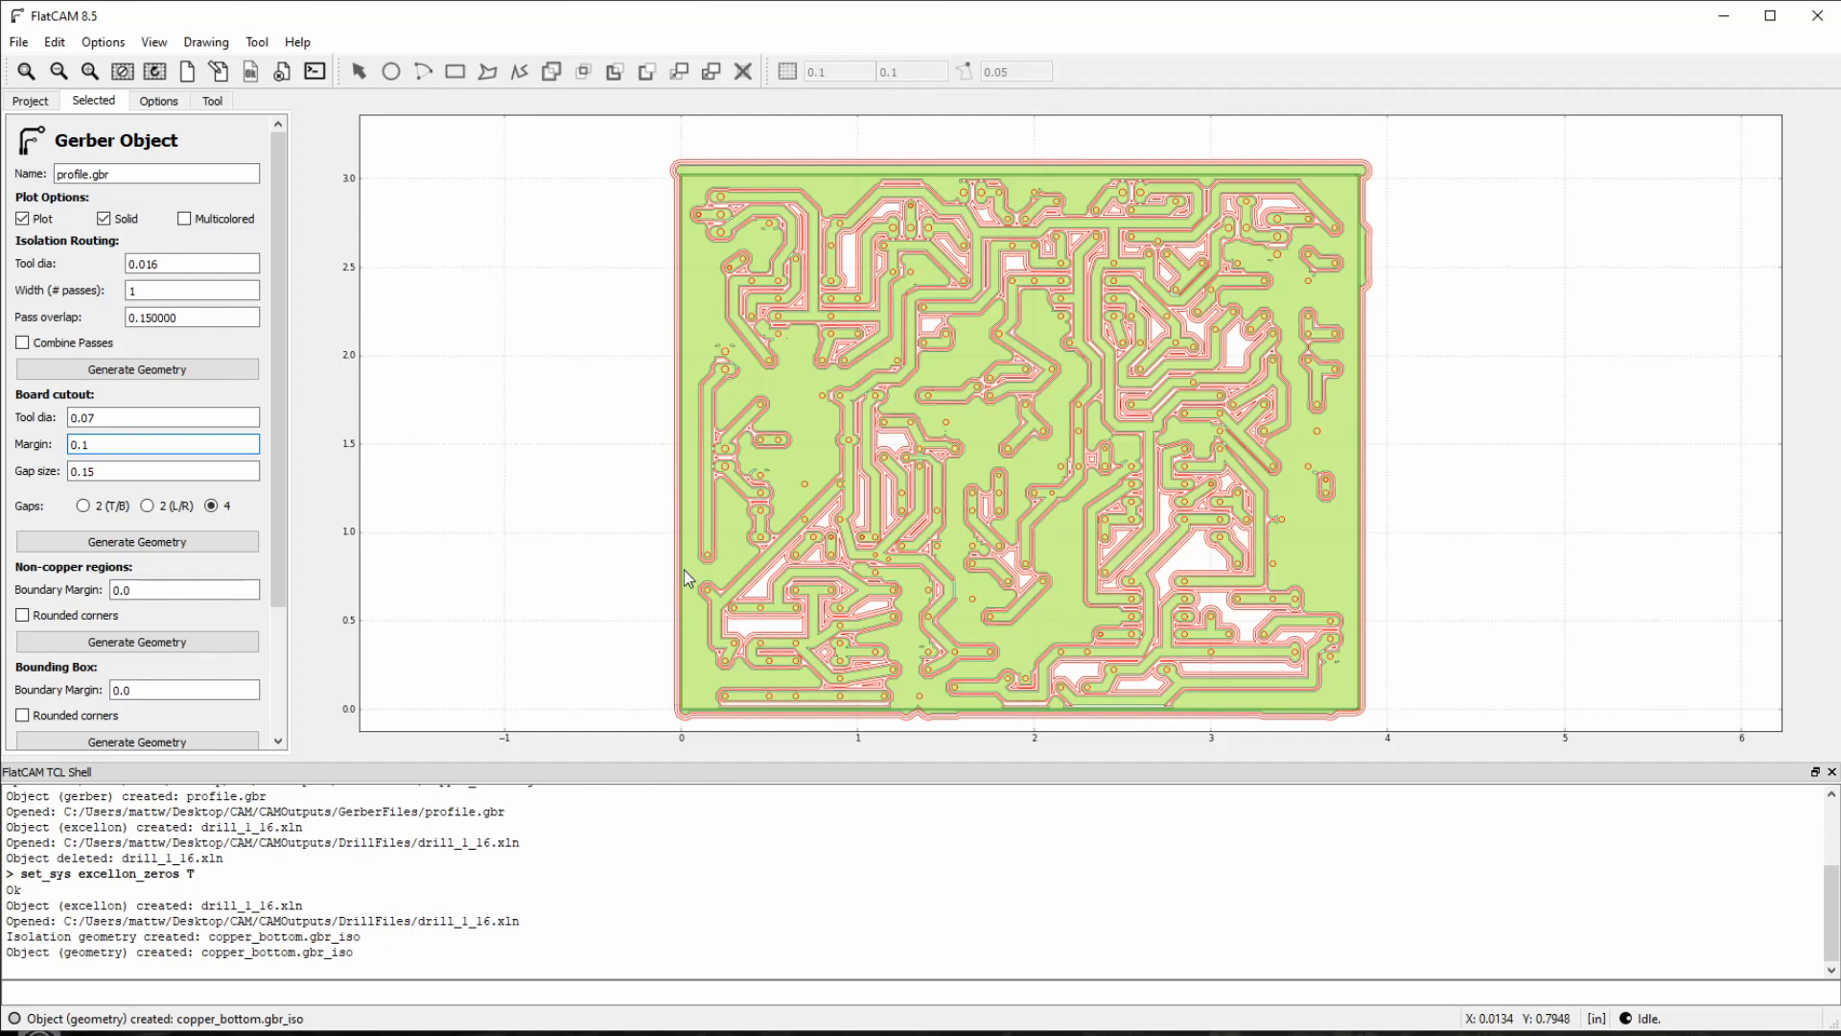
click(211, 507)
Step: Generate the board cutout geometry for profile.gbr with a tool diameter of 0.1 and a margin of 0.05
click(125, 417)
key(BackSpace)
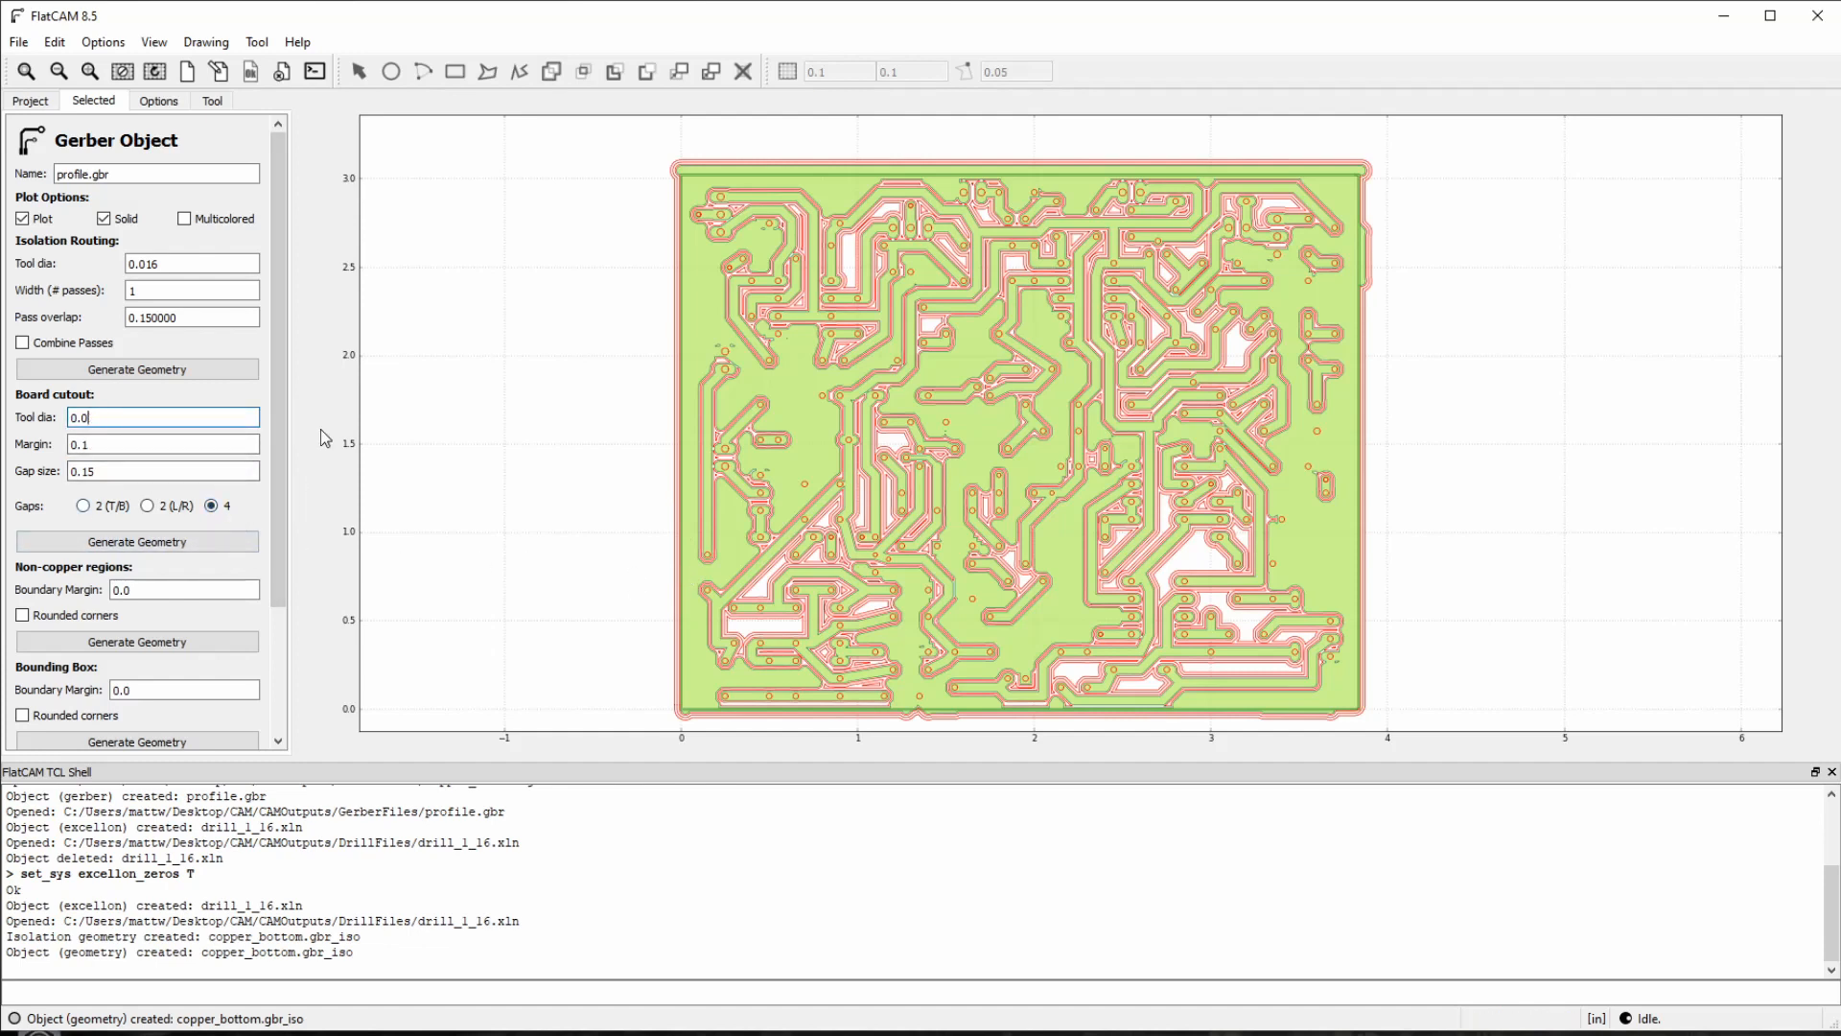
key(BackSpace)
text(1)
click(172, 453)
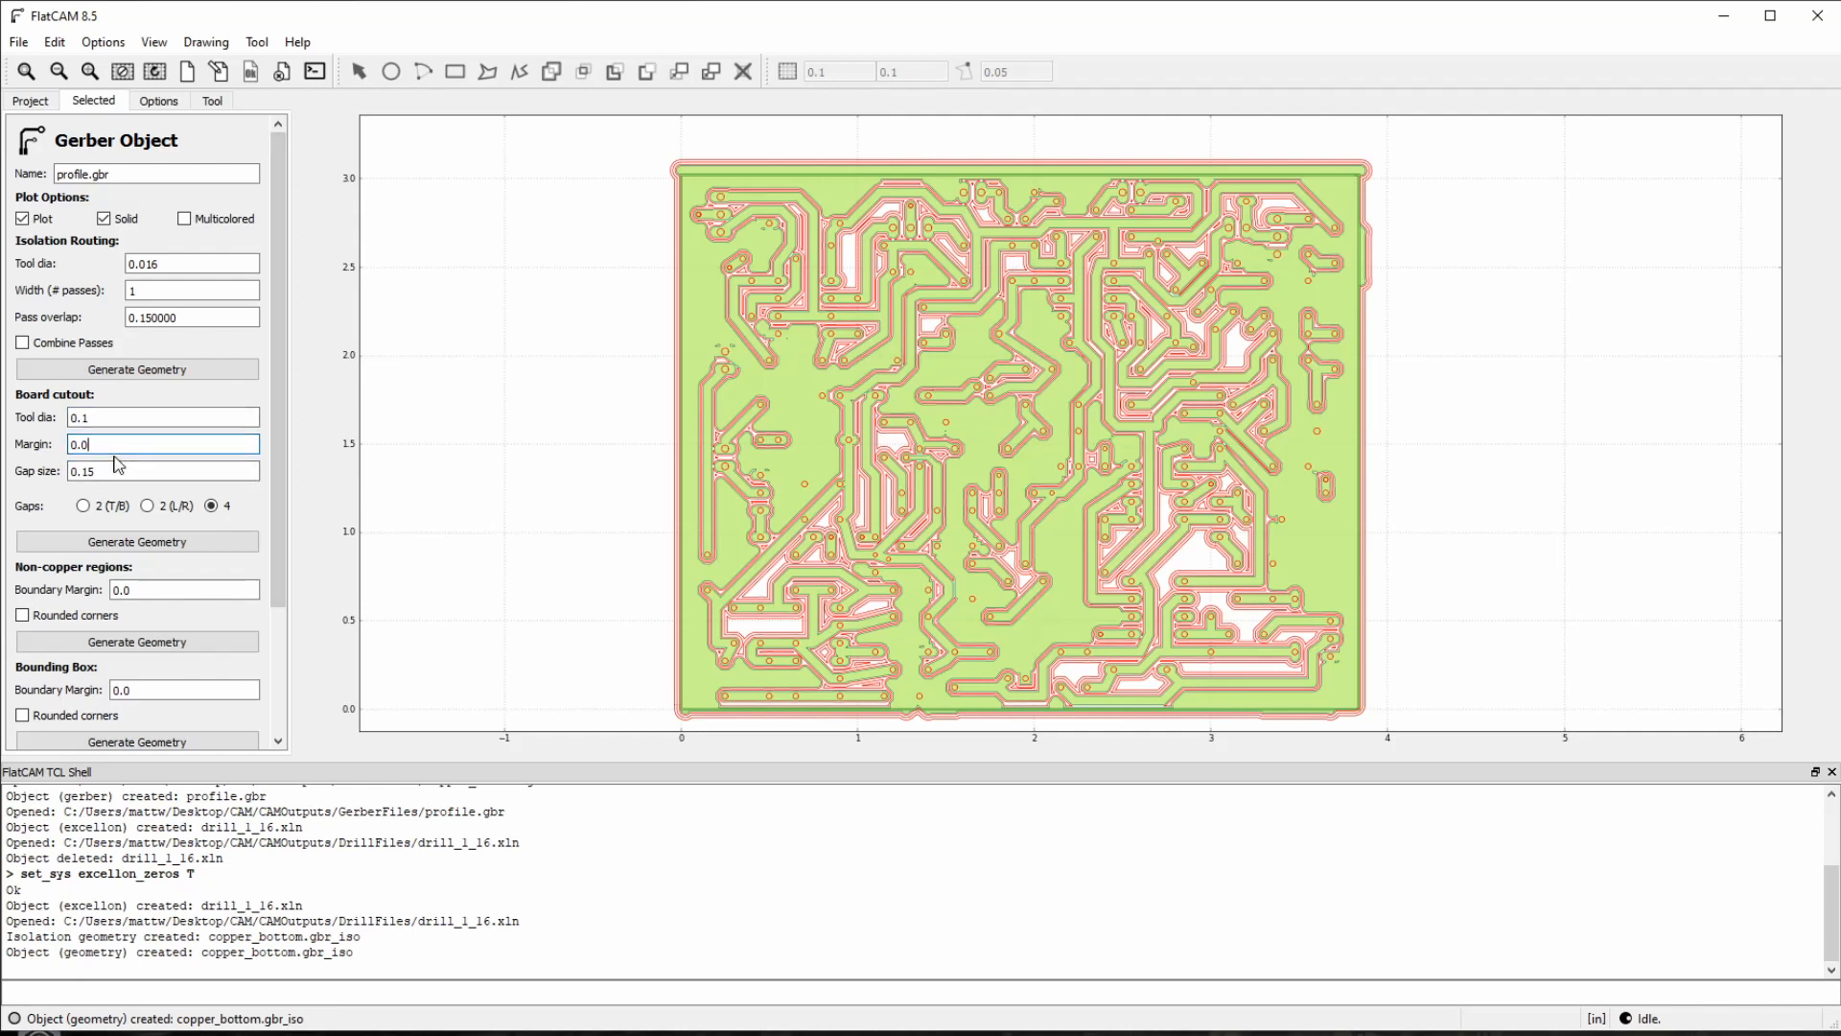
click(169, 542)
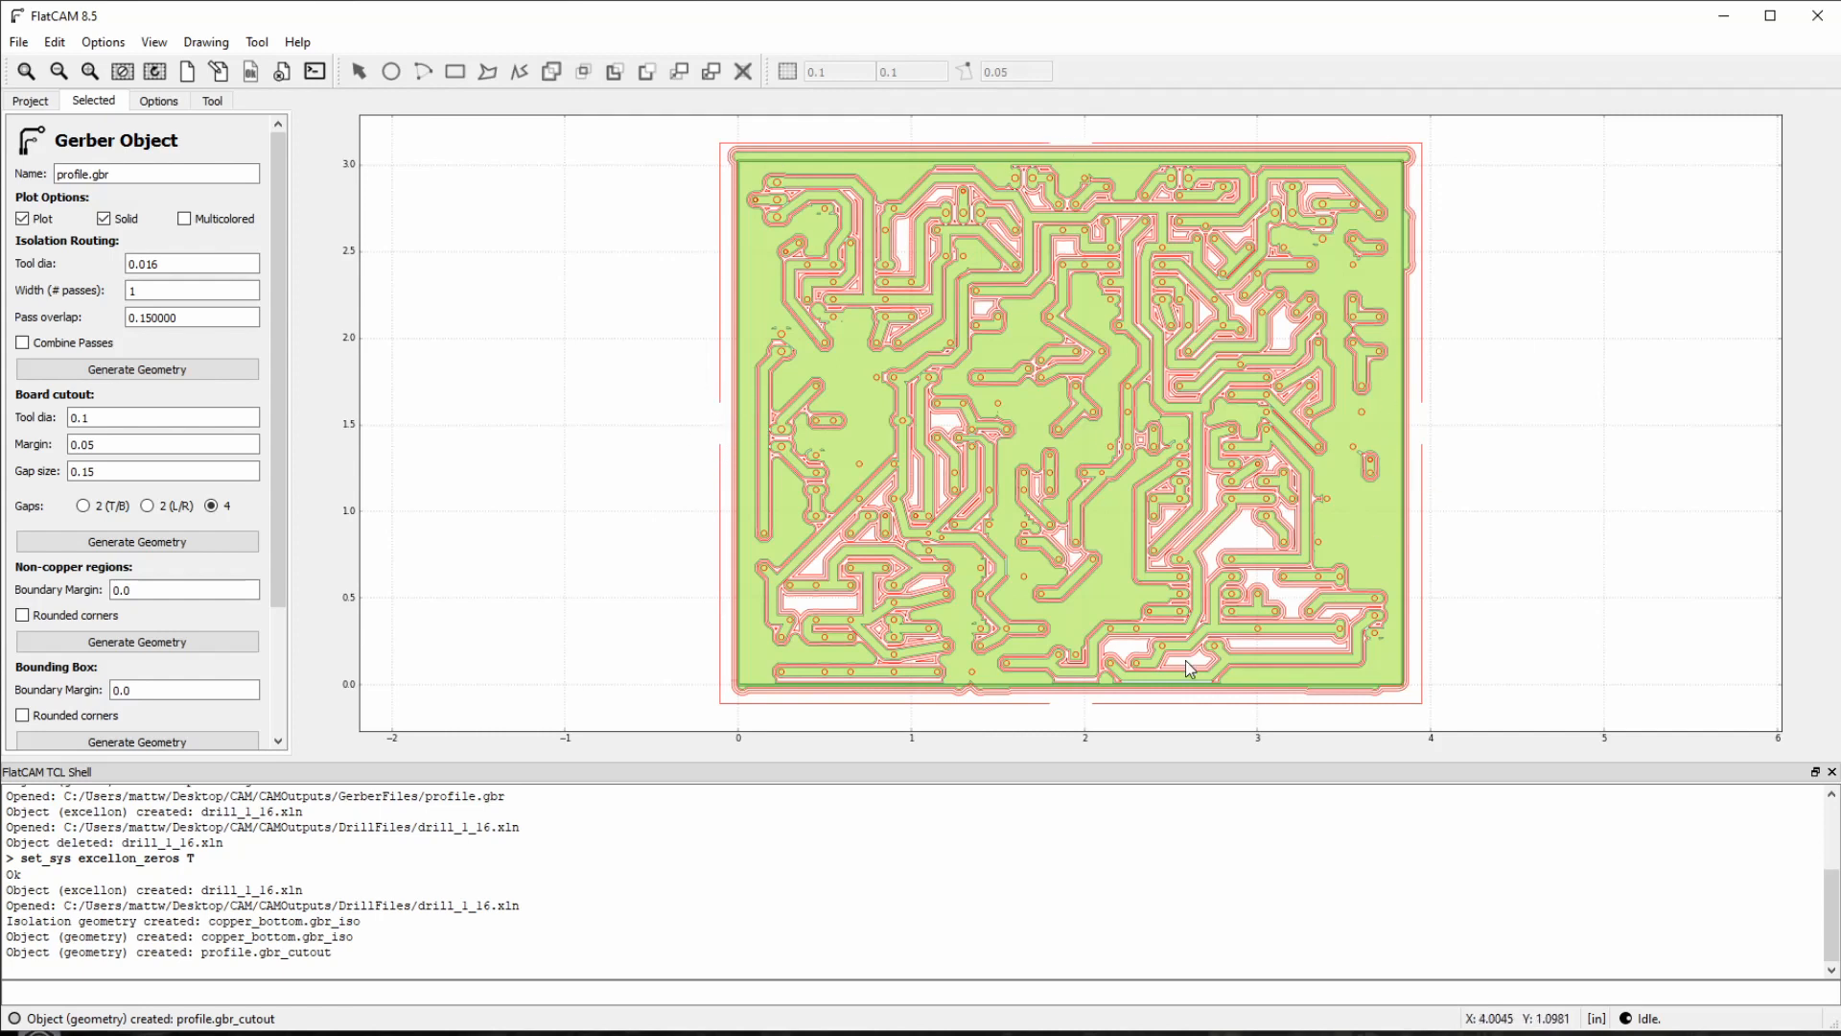
Step: Open the drill_1_16.xln object's settings and select all of its drill tools for the CNC job
click(30, 100)
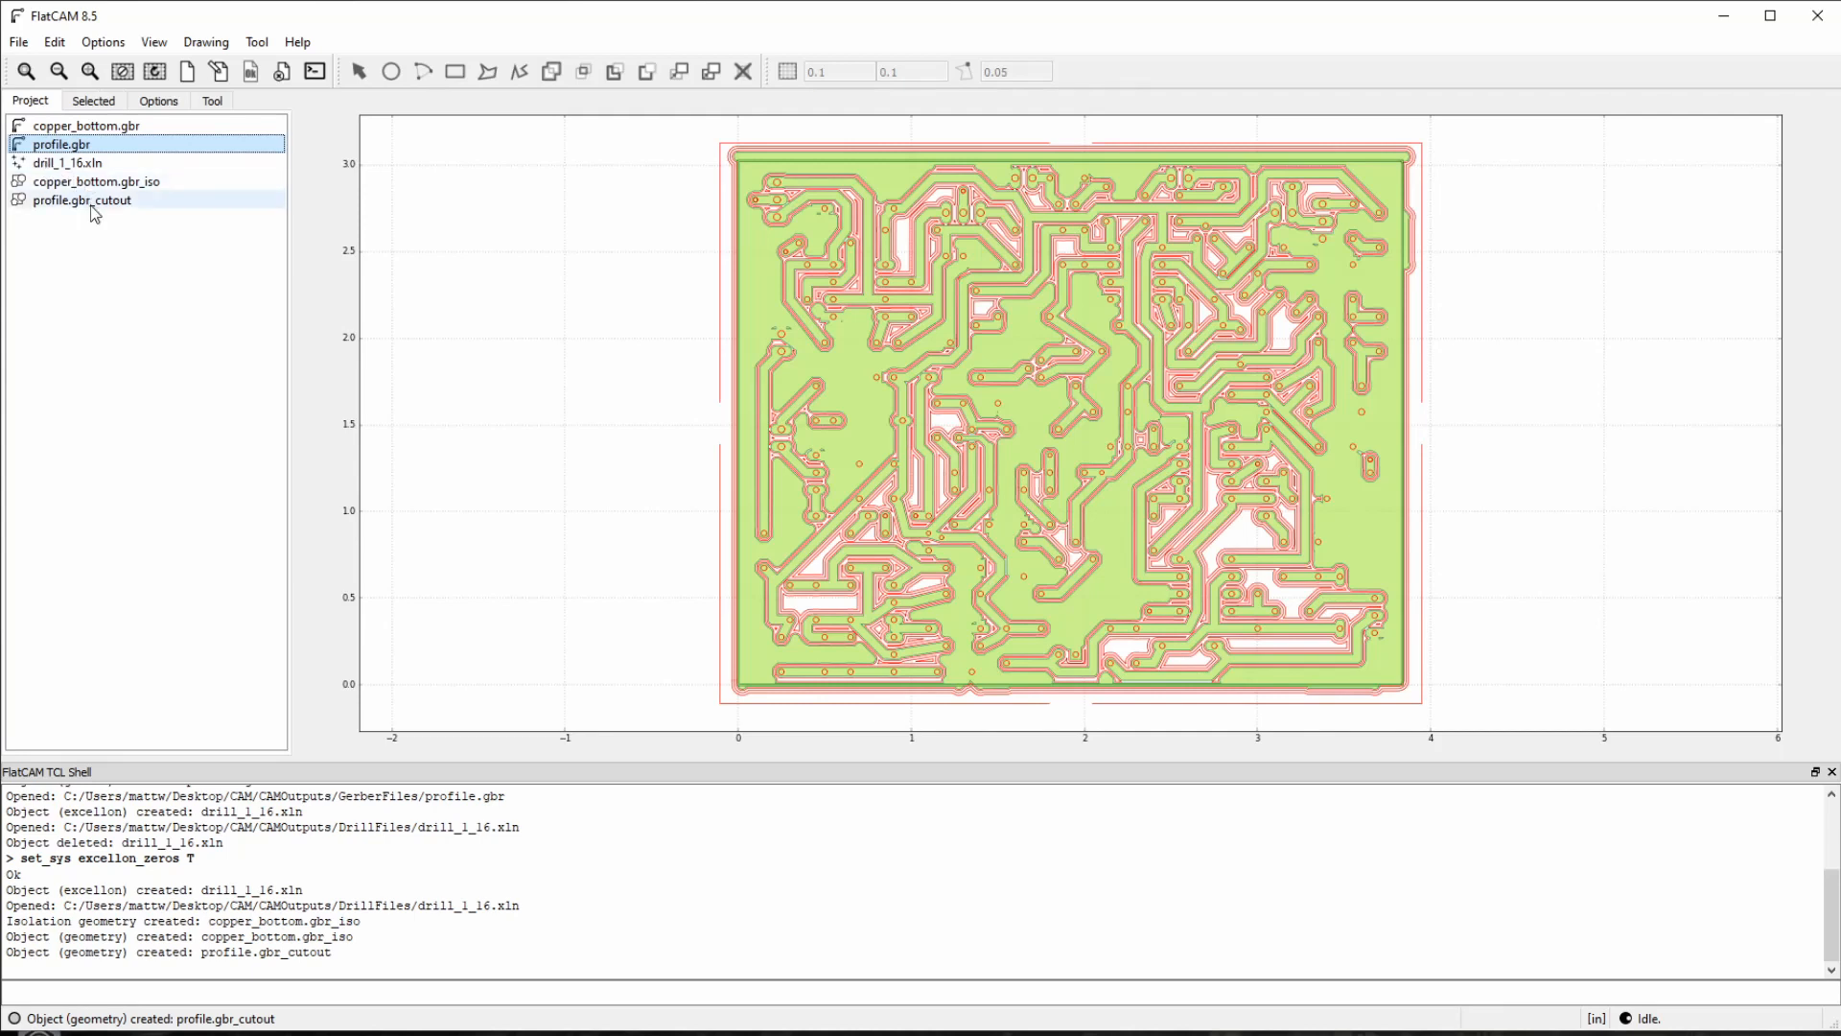
click(97, 163)
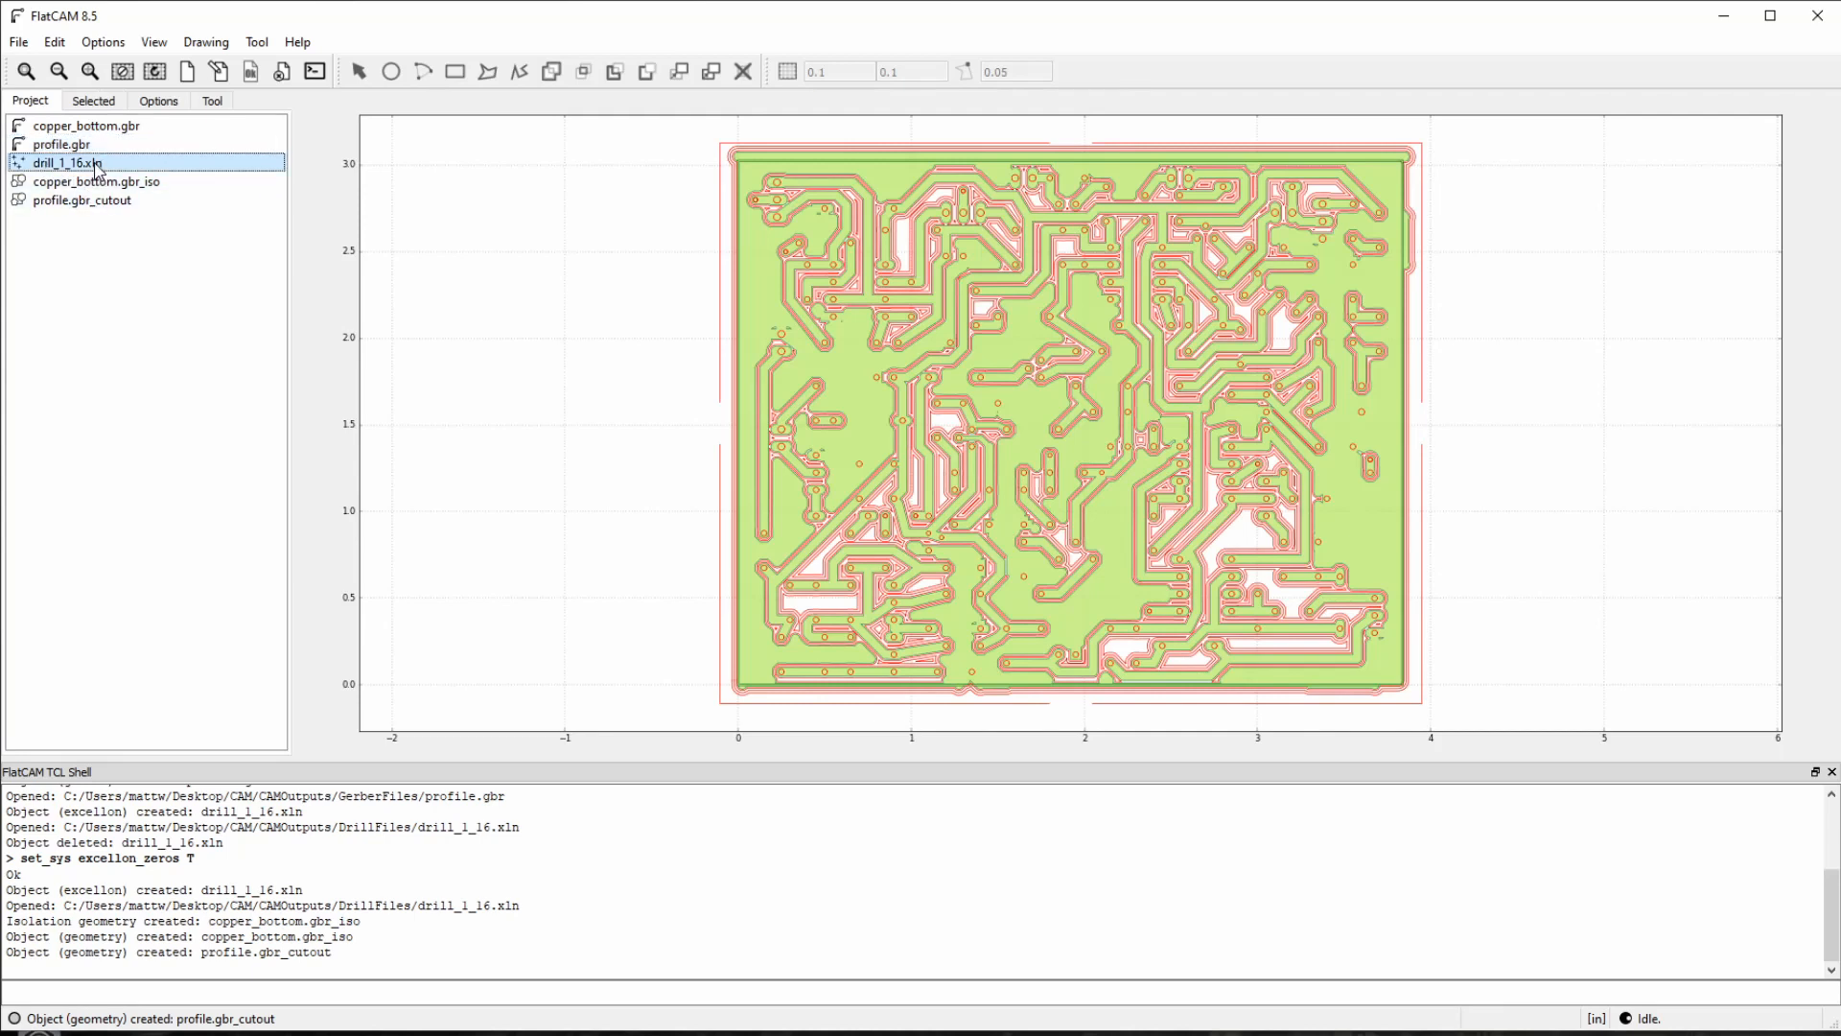
click(94, 101)
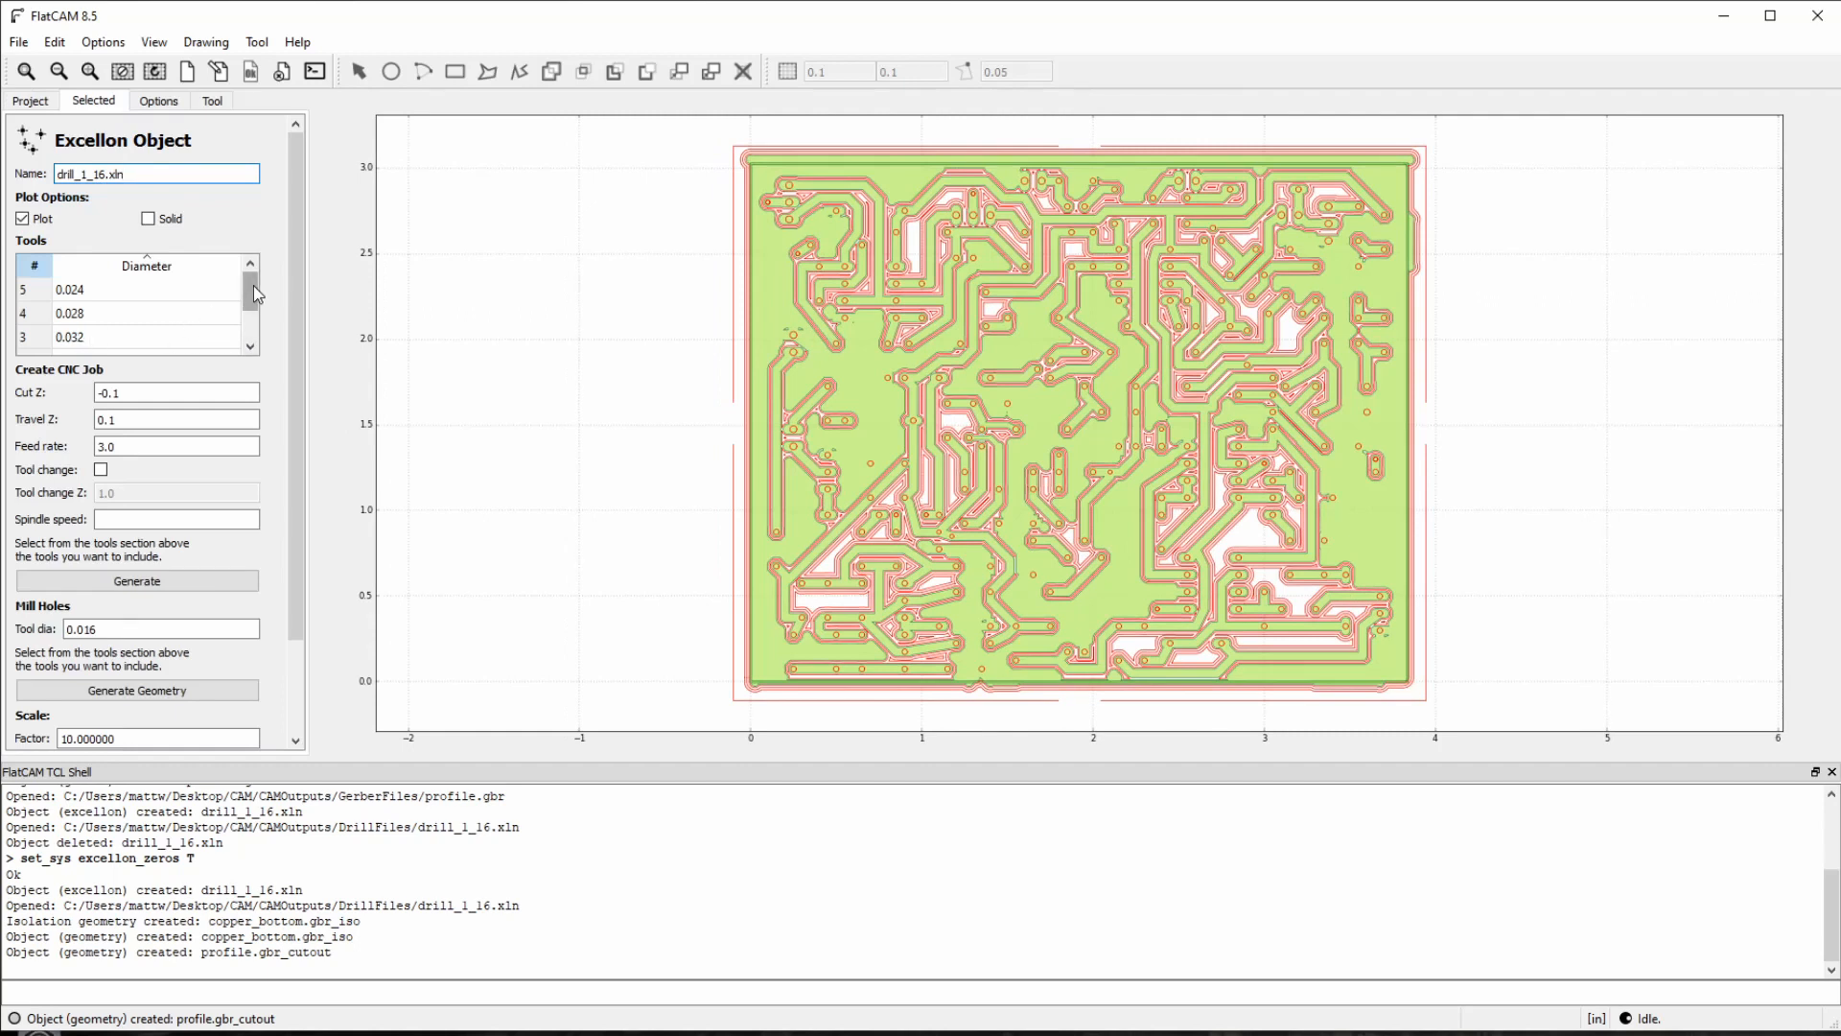
mouse_move(251, 286)
mouse_down()
mouse_move(255, 336)
mouse_move(256, 286)
mouse_up()
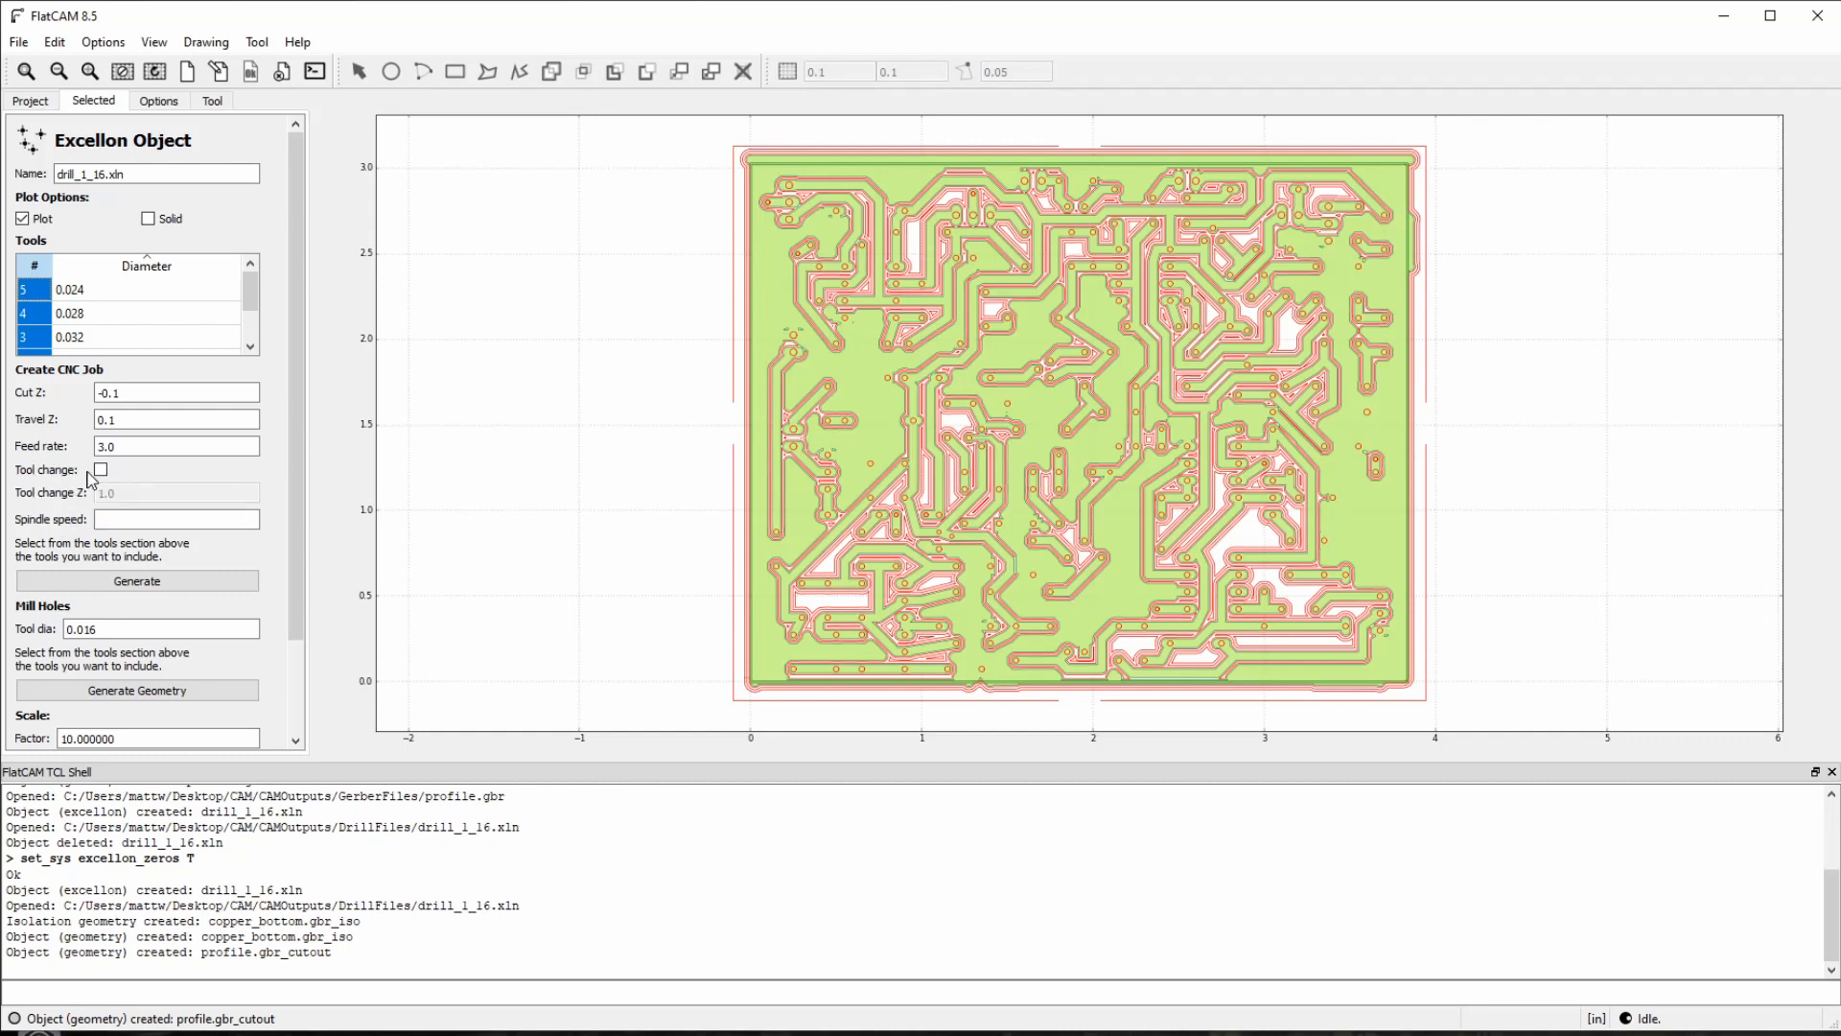
Step: Set the drill CNC job's feed rate to 10.0 and its spindle speed to 15000
click(140, 395)
click(135, 419)
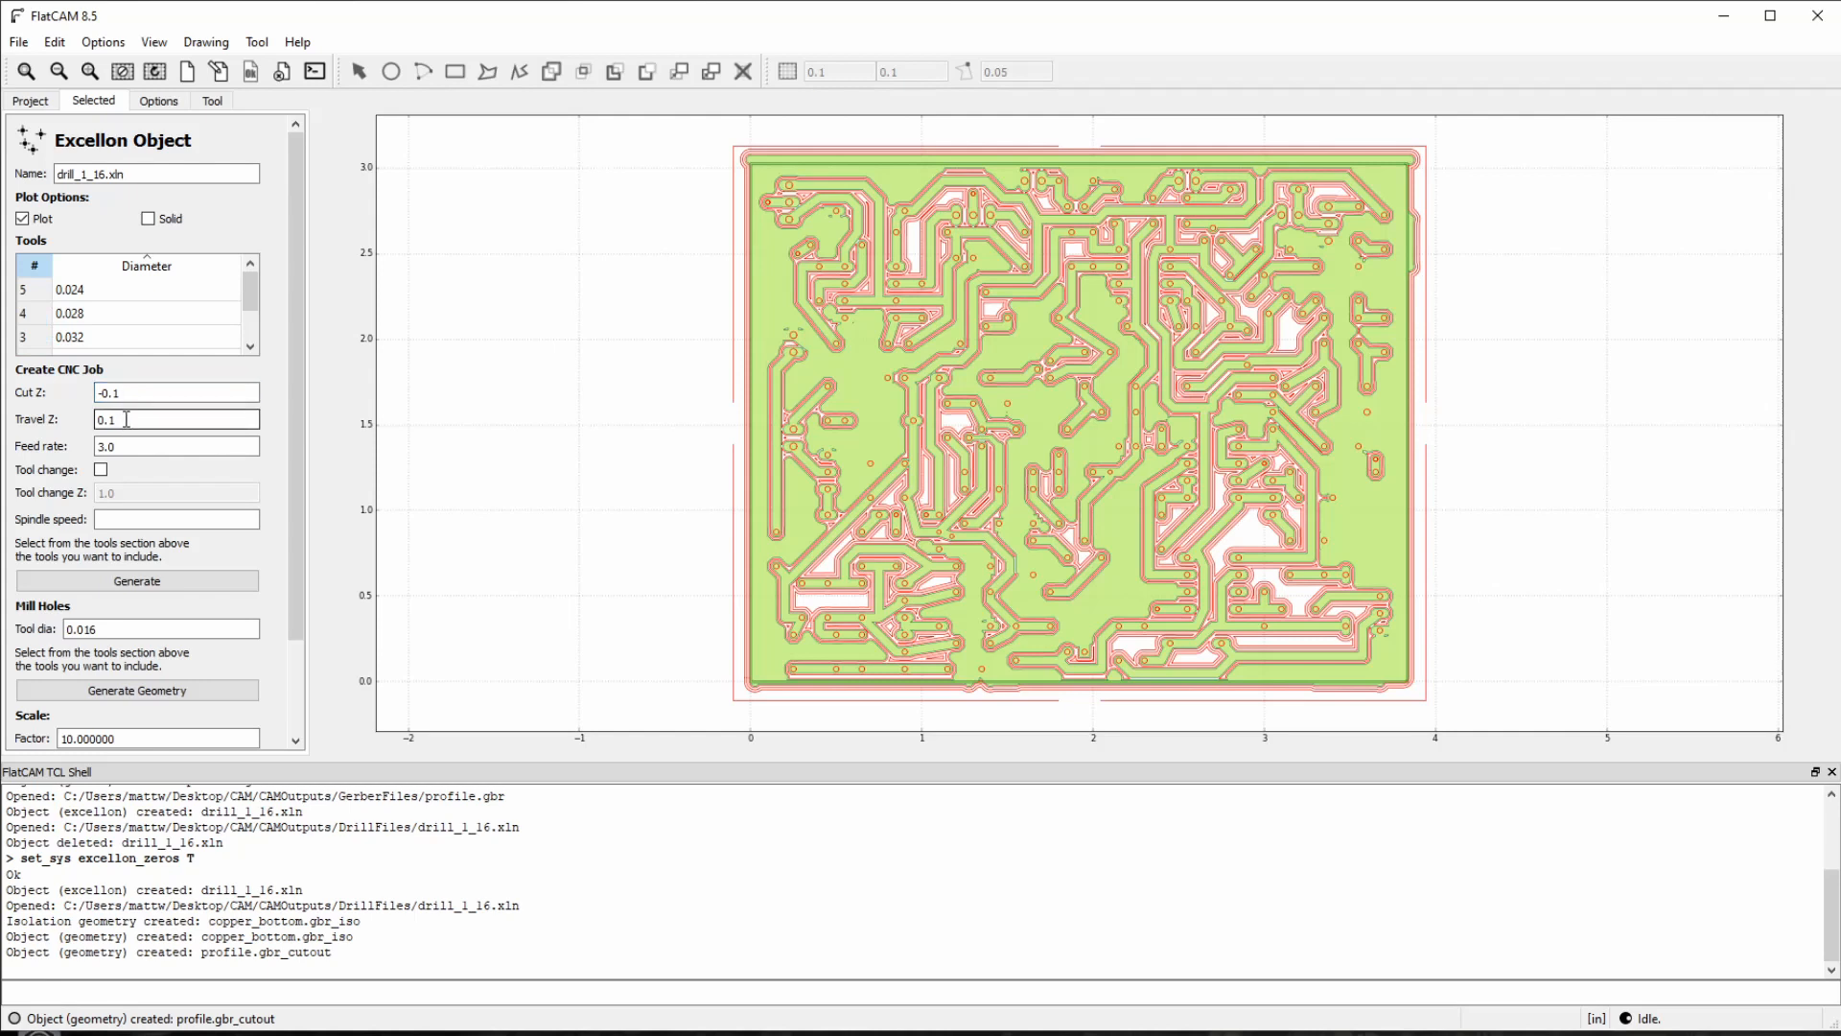
click(131, 448)
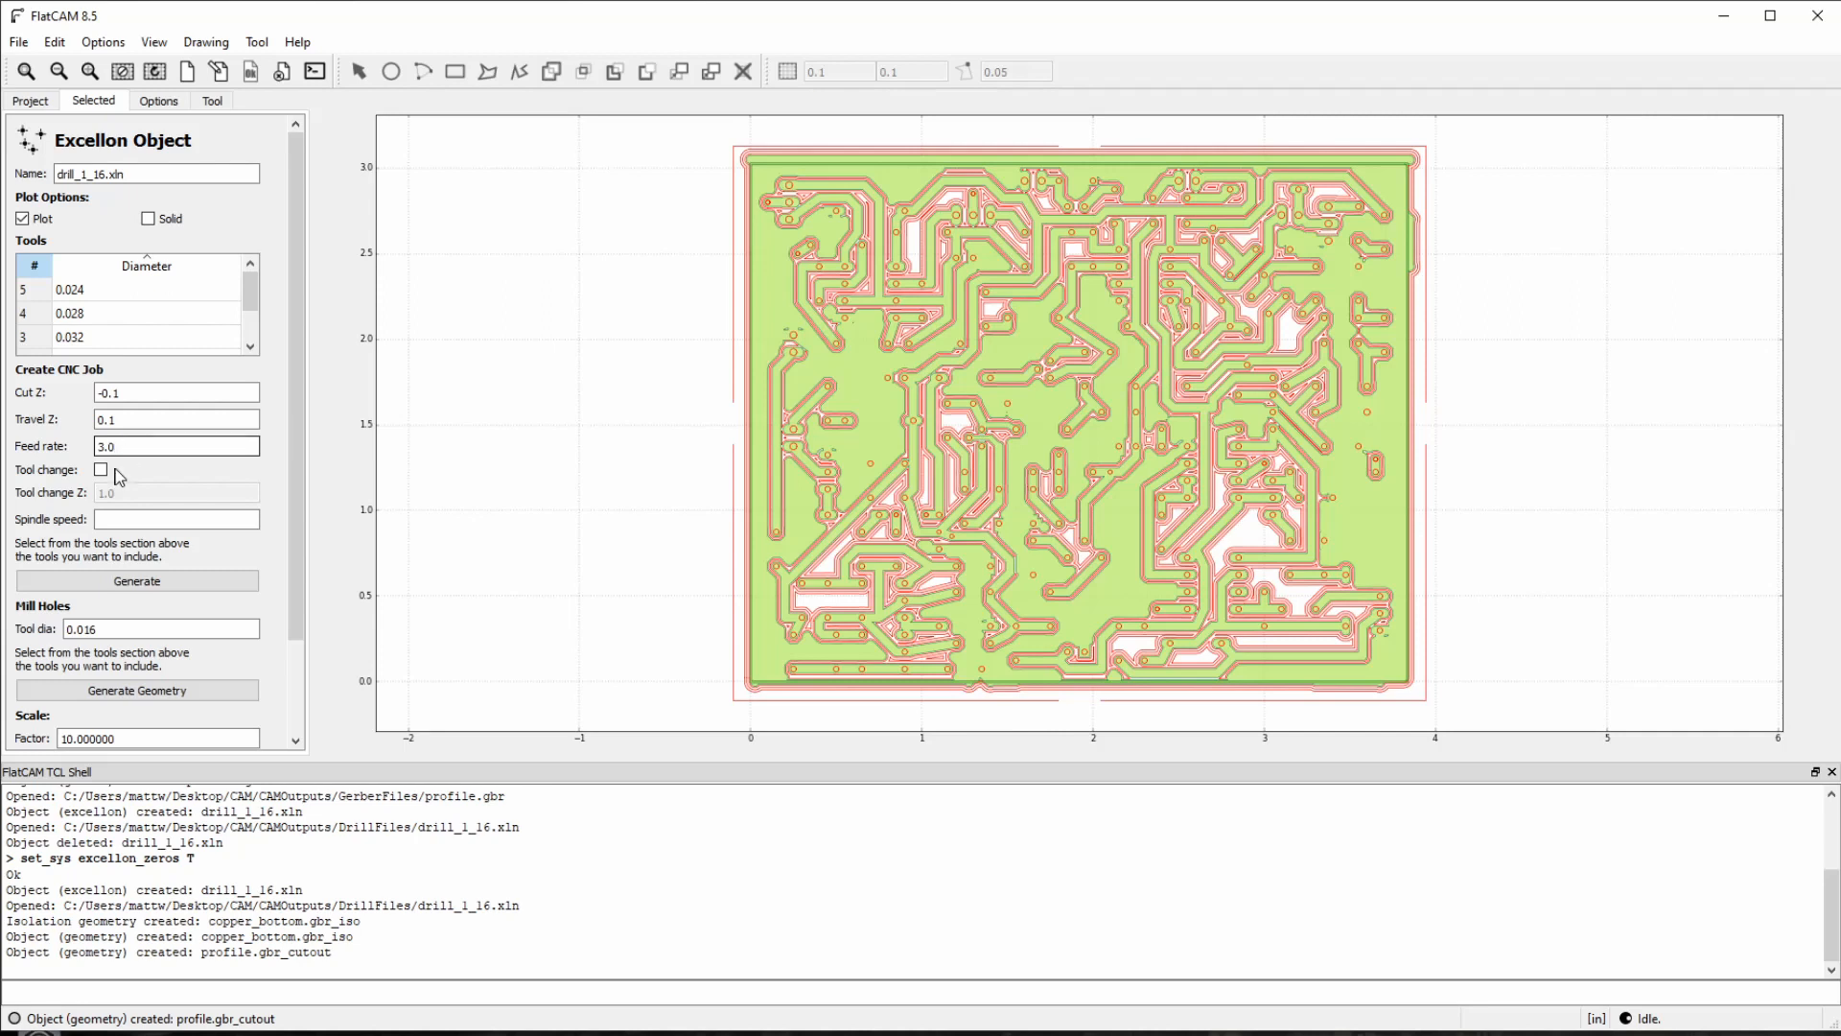
text(10)
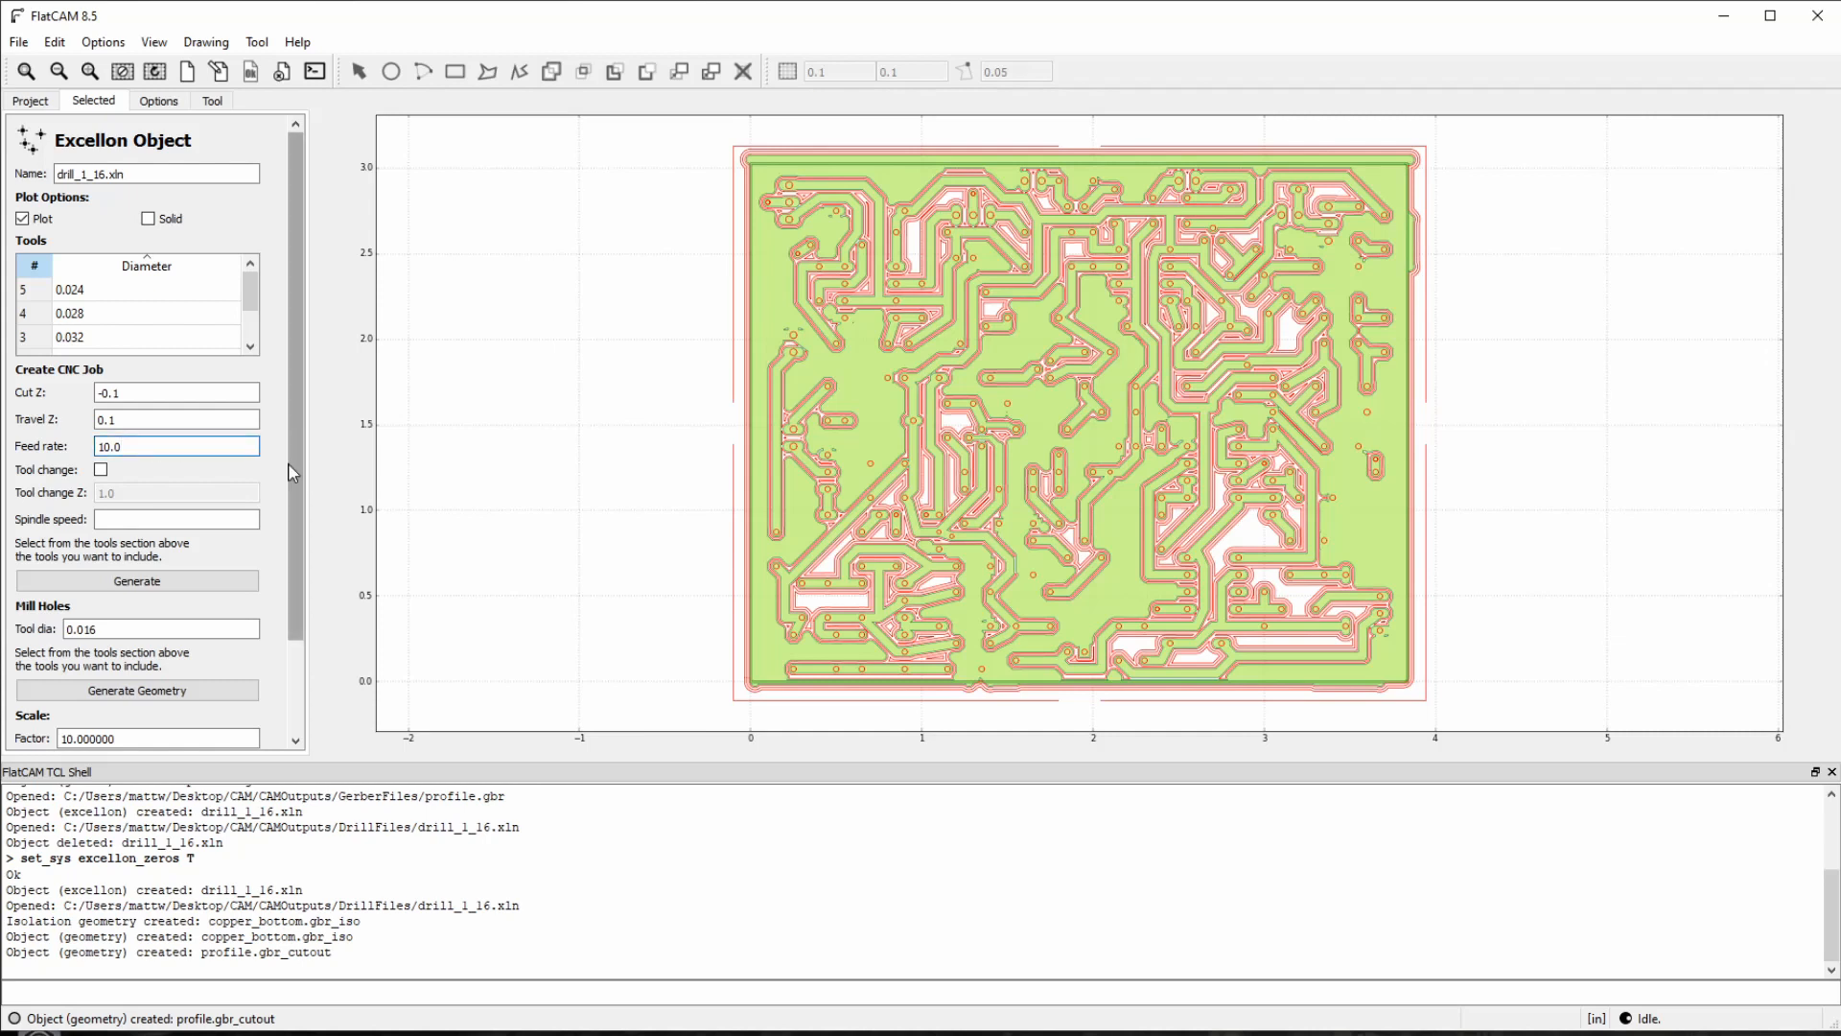
click(112, 518)
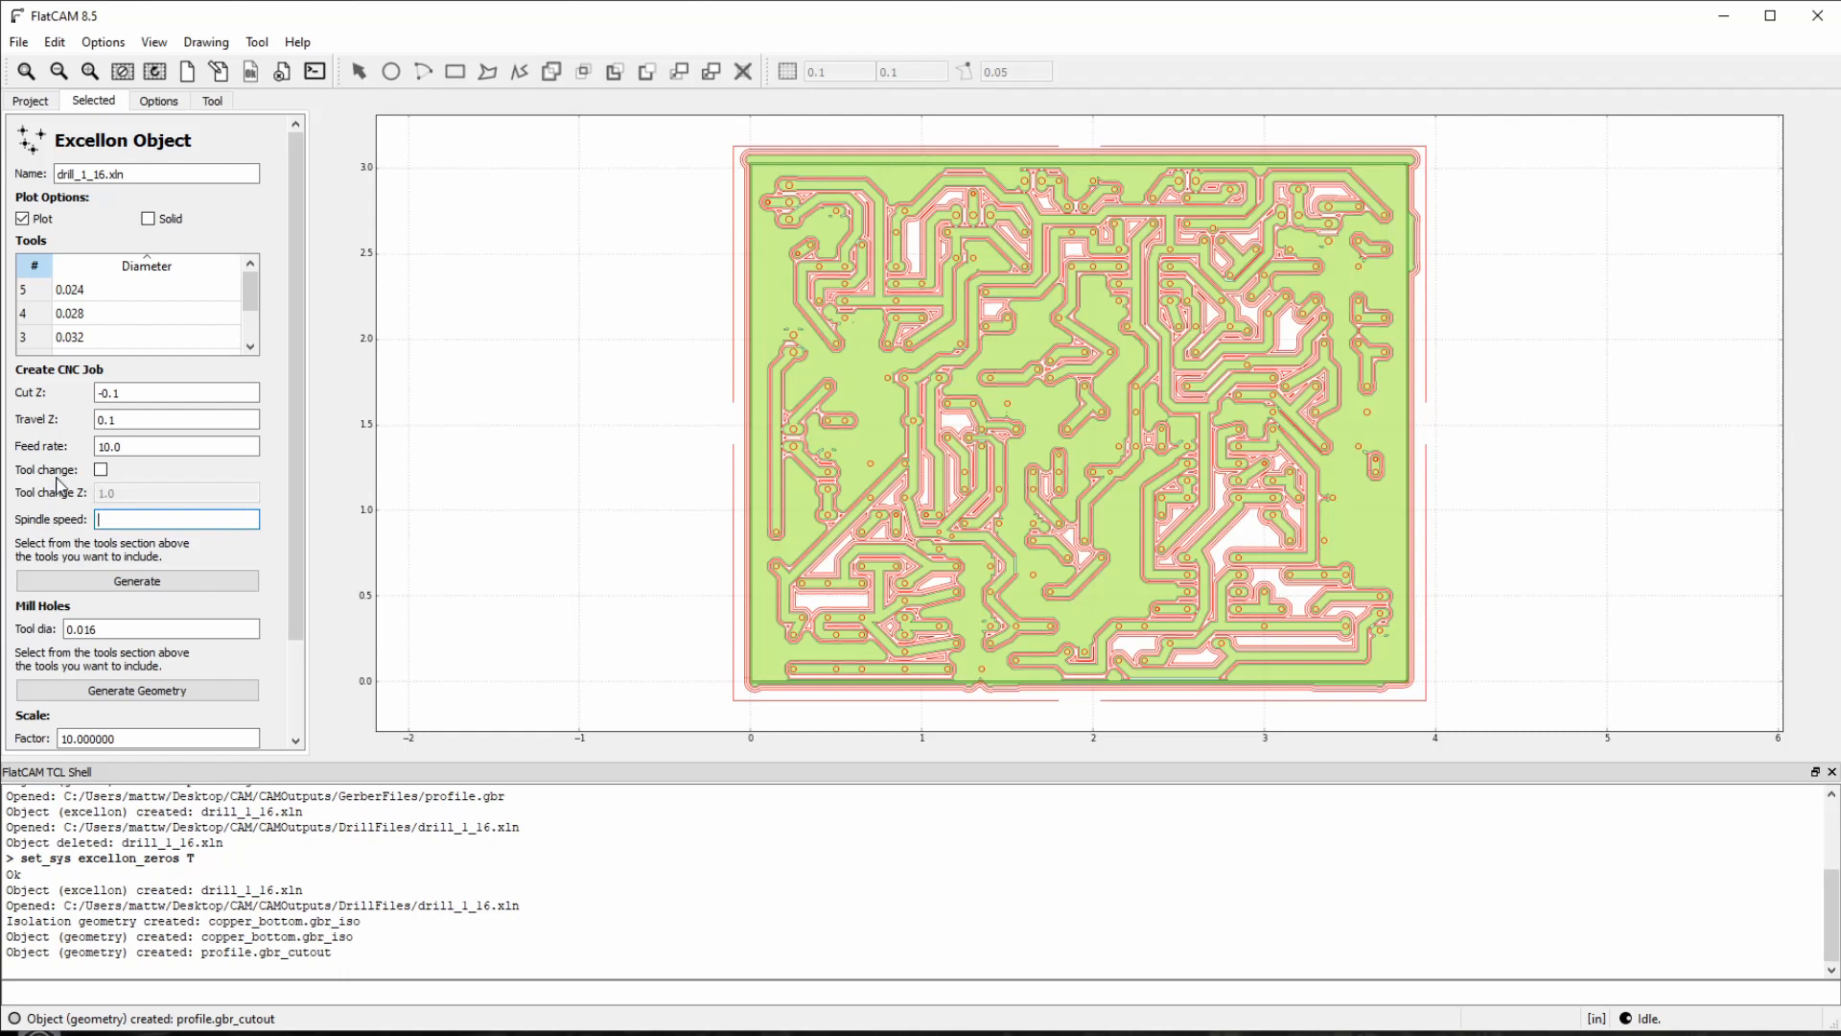
text(15000)
Step: Generate the CNC job for drill_1_16.xln and inspect its drill points and travel paths on the board
click(168, 582)
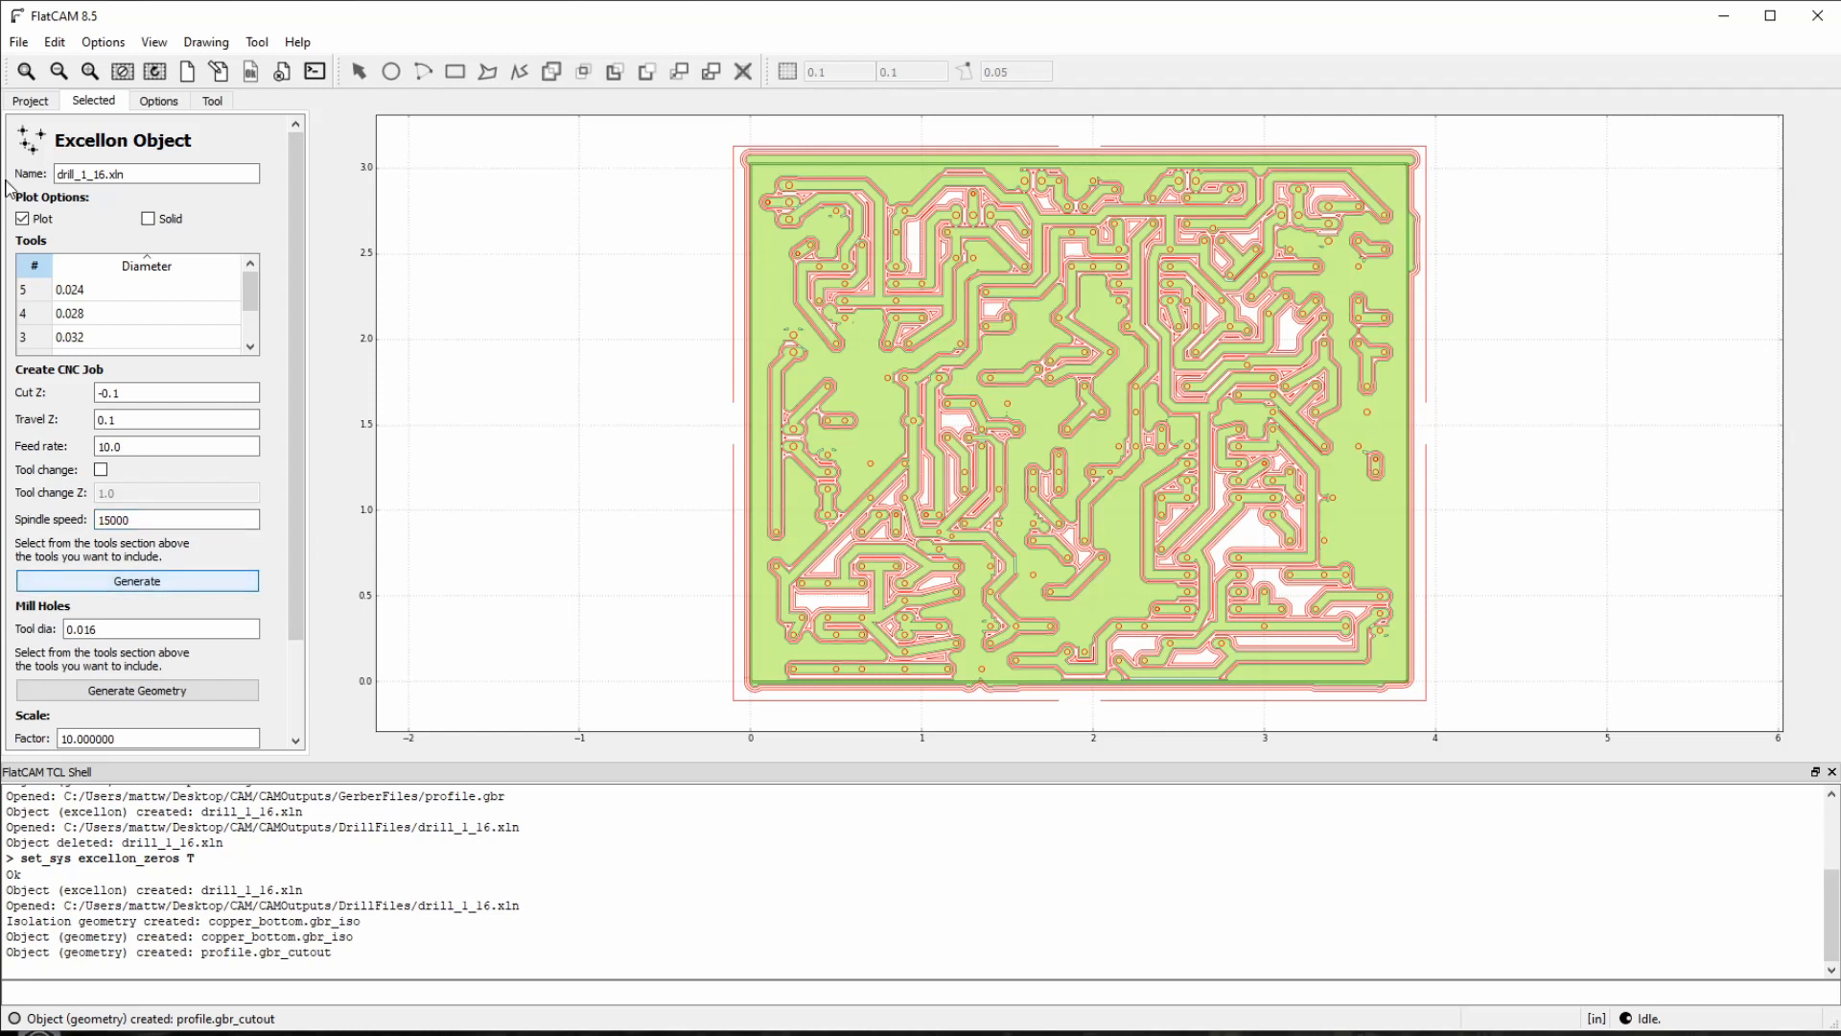
scroll(1033, 607, up, 4)
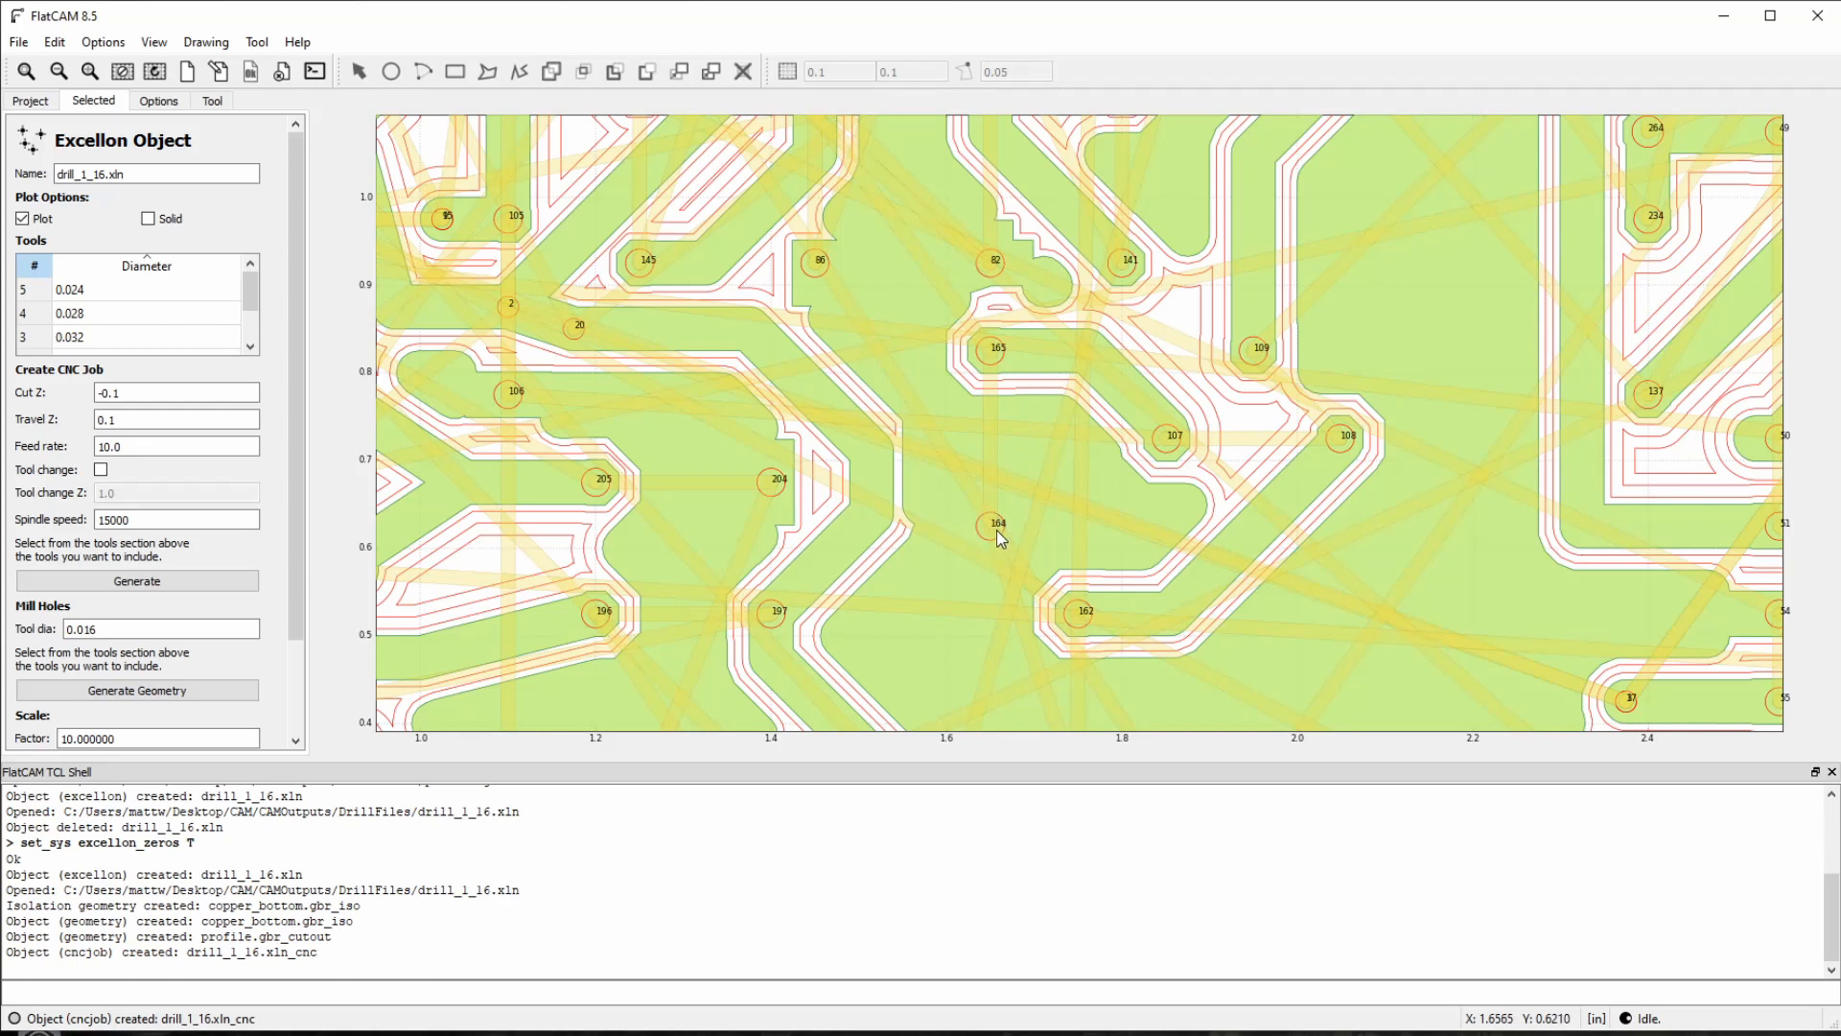
scroll(998, 537, down, 4)
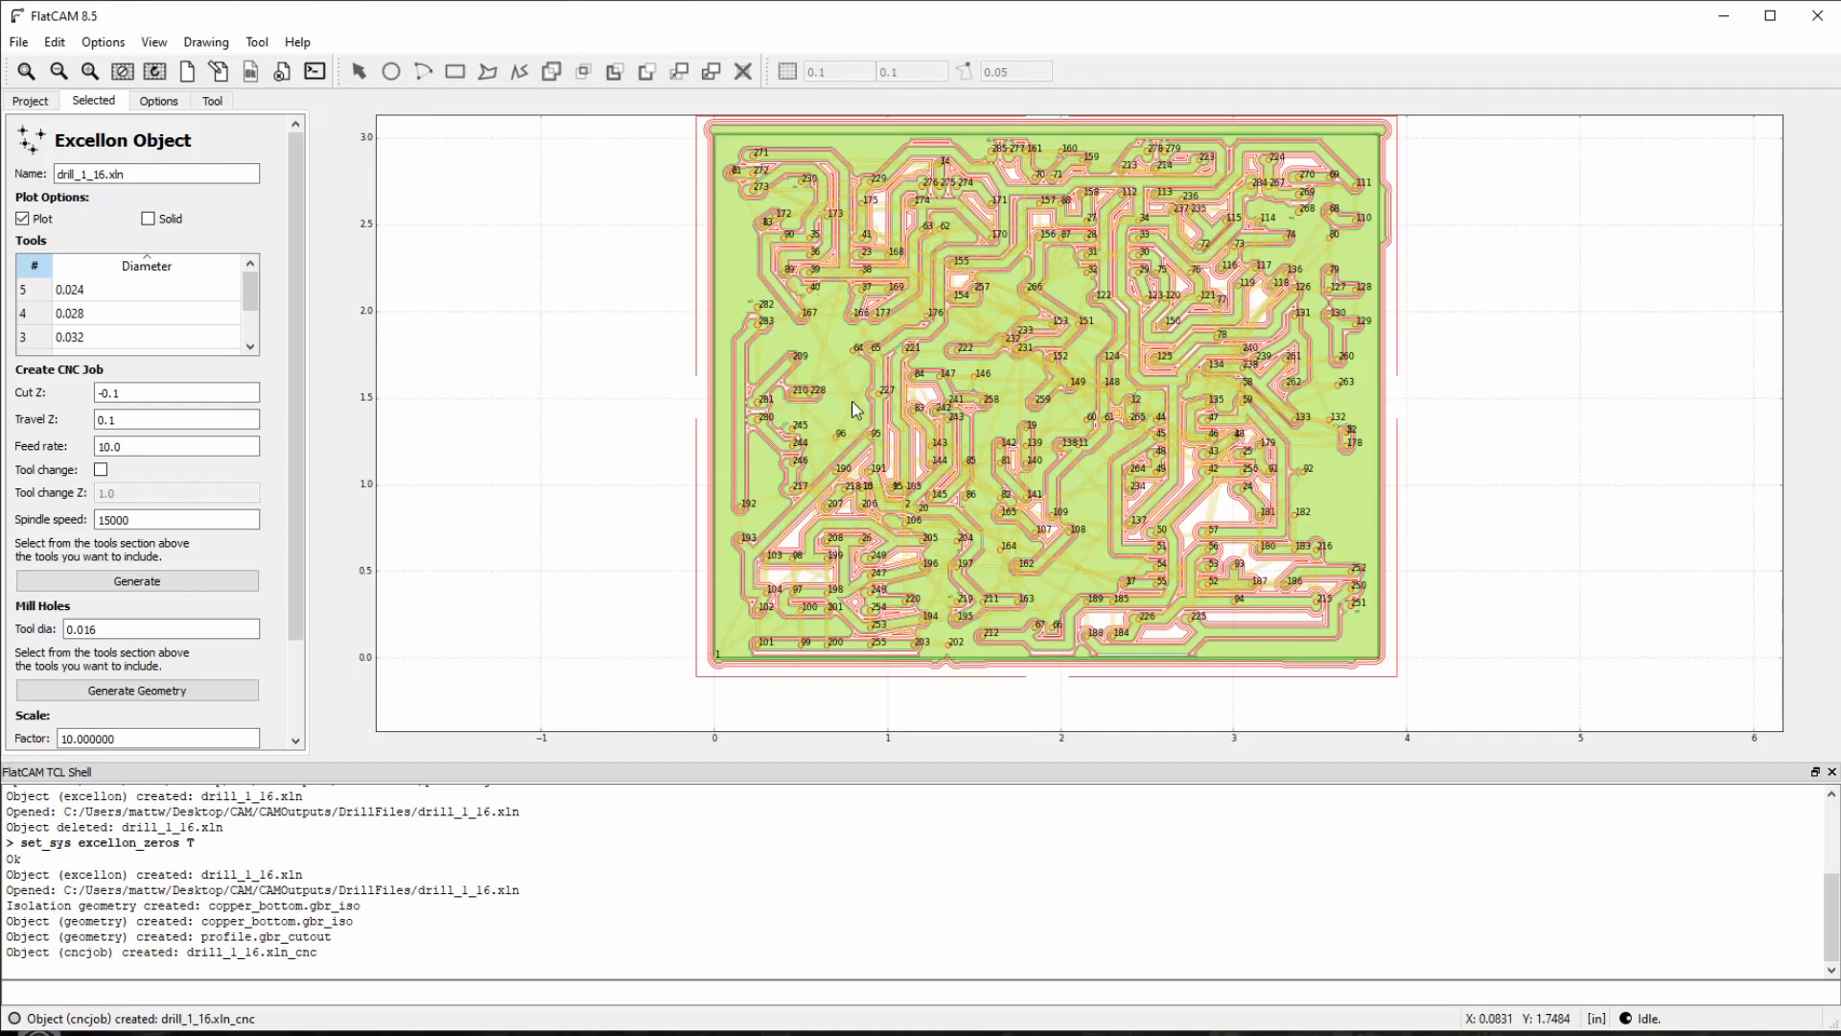
Step: Generate a CNC job for the profile.gbr_cutout geometry with a spindle speed of 20000
click(38, 102)
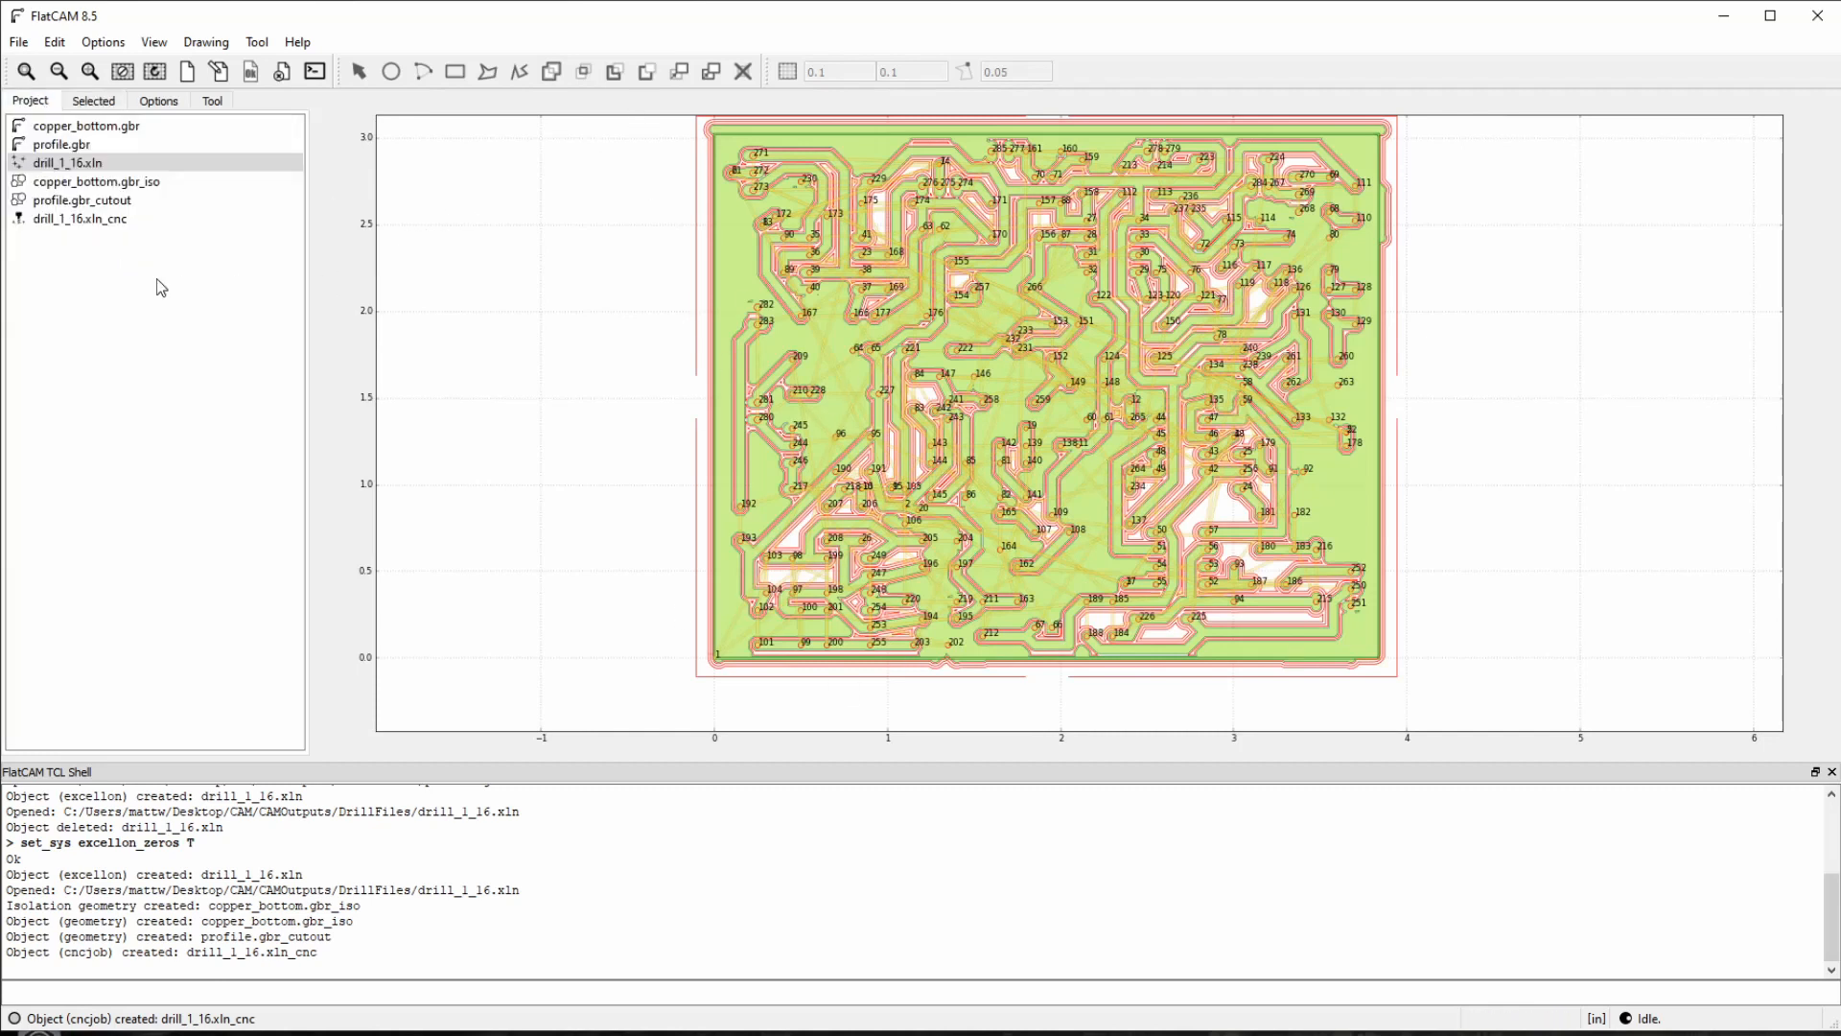
click(113, 182)
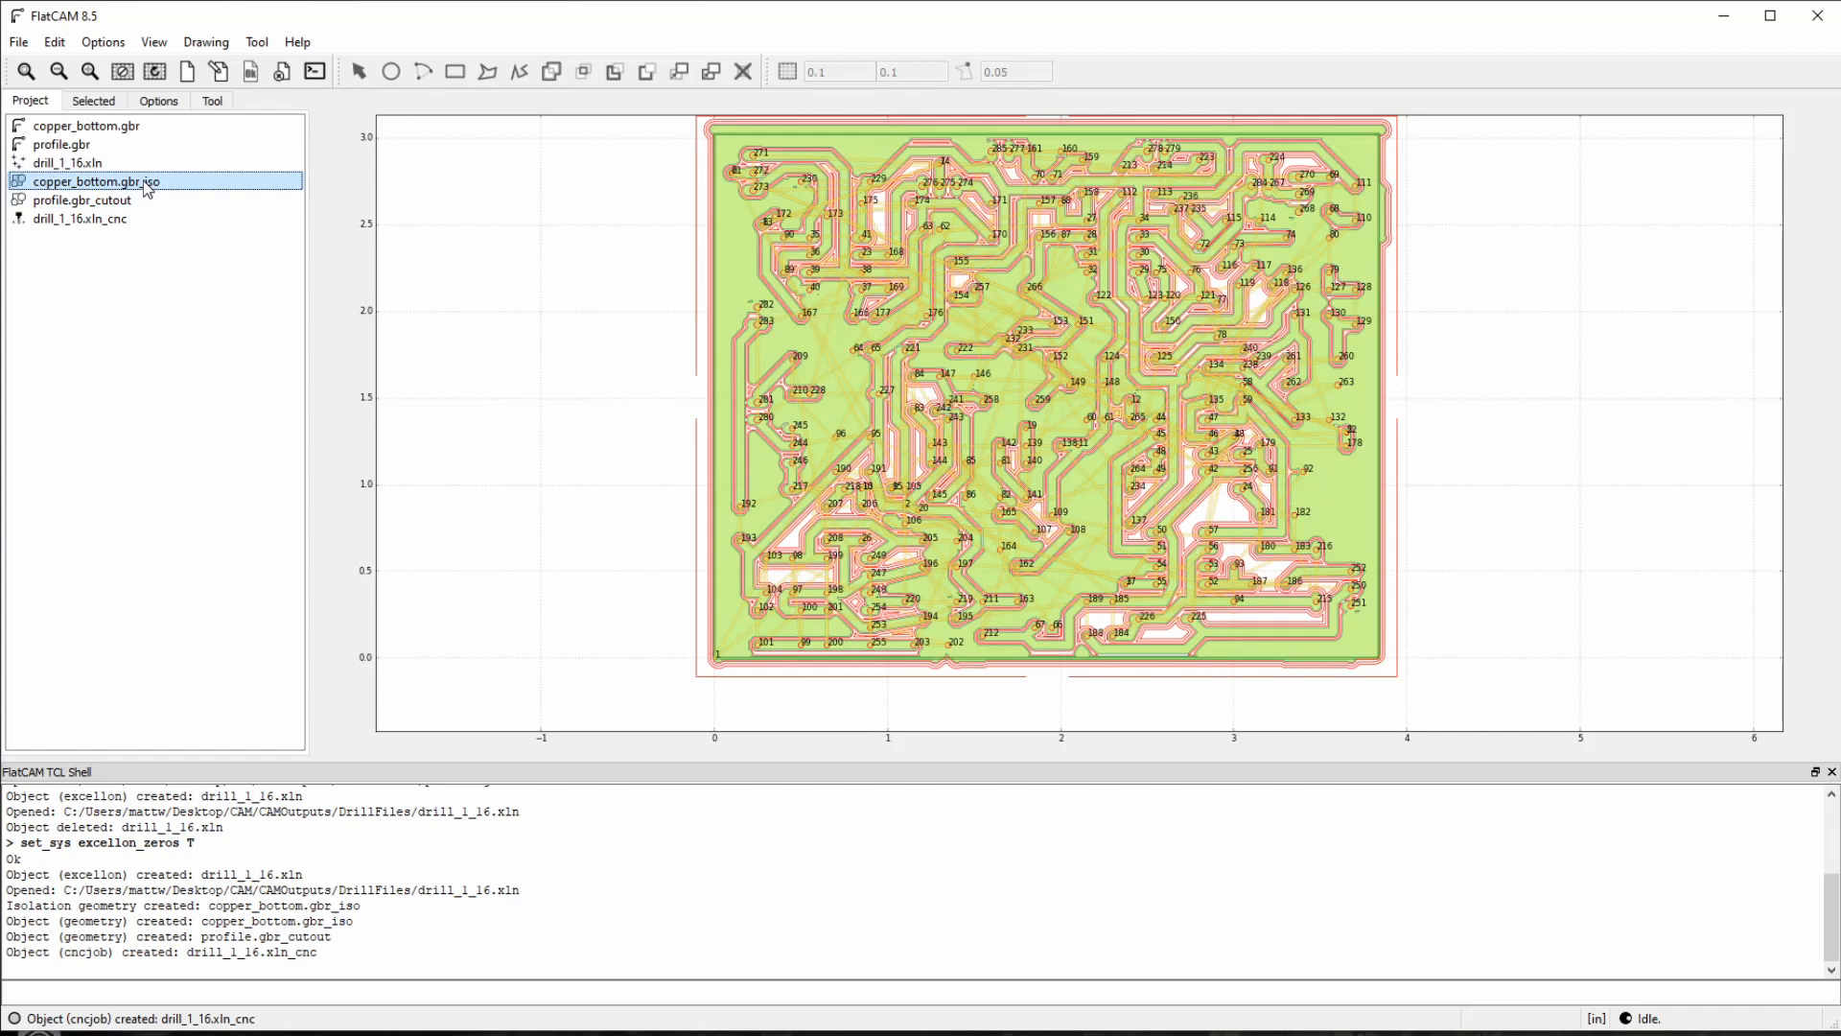
ctrl+click(105, 201)
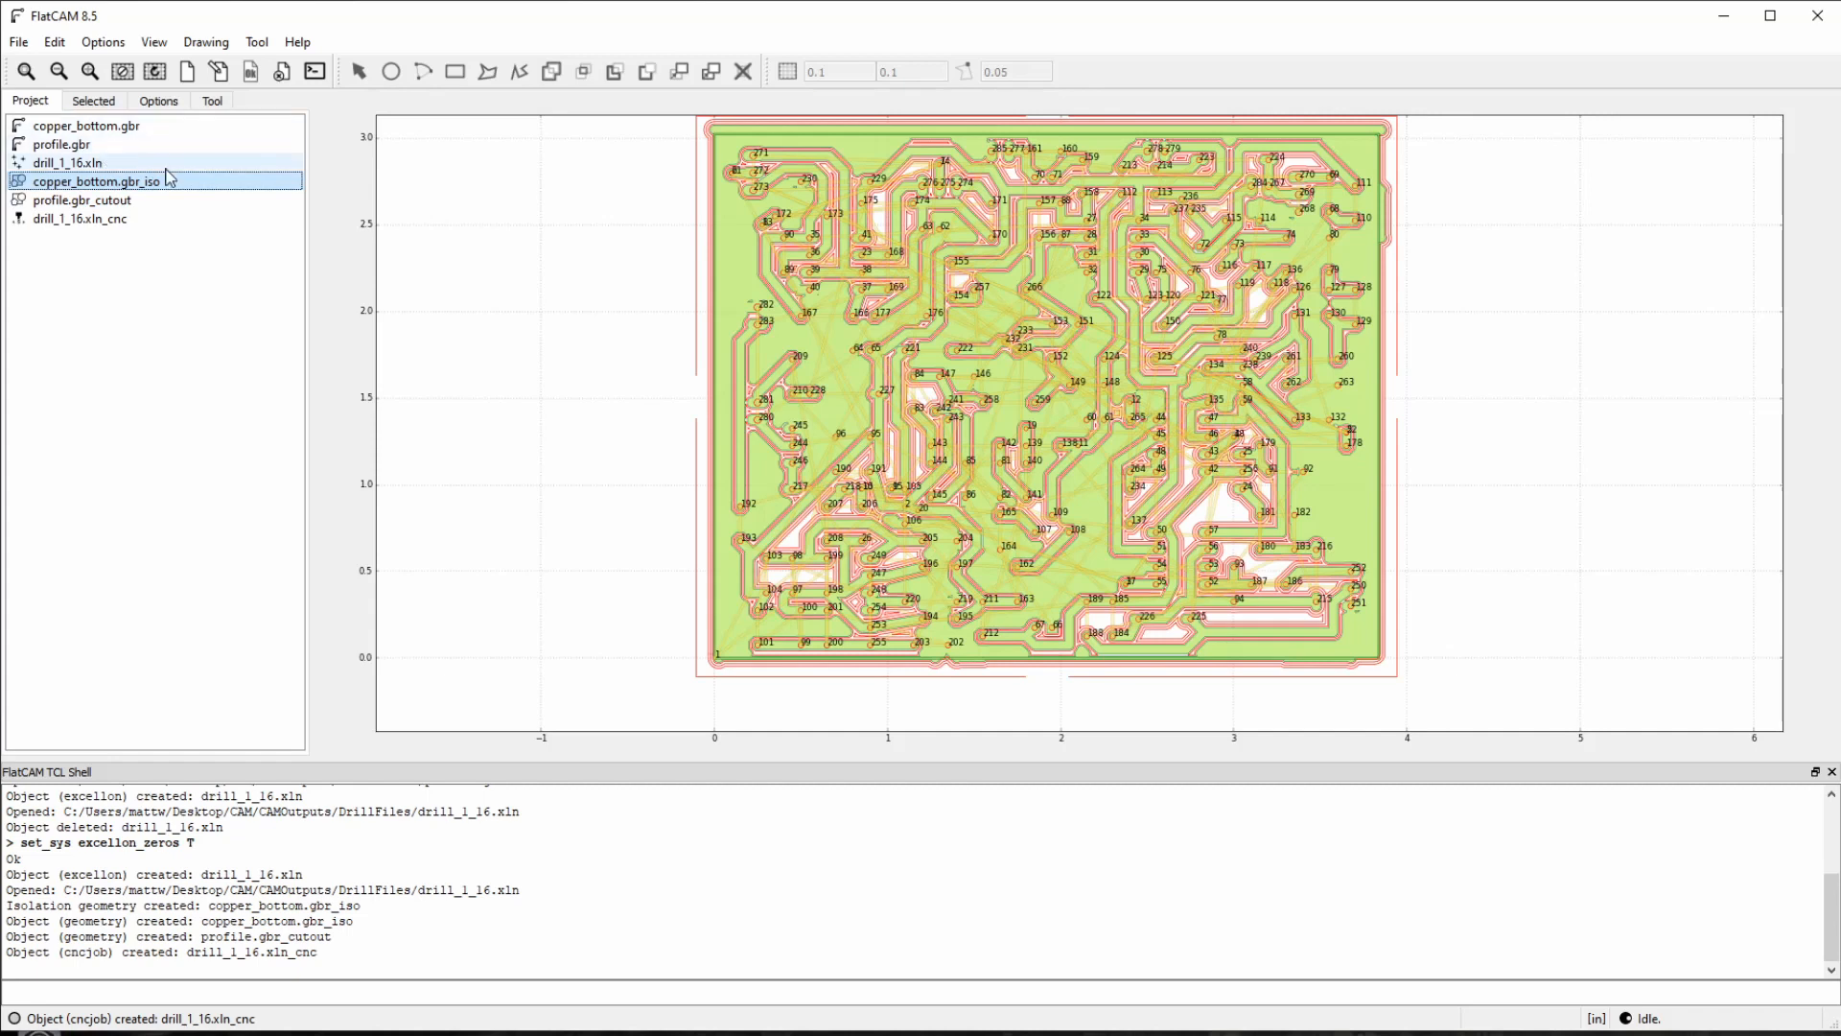
click(94, 104)
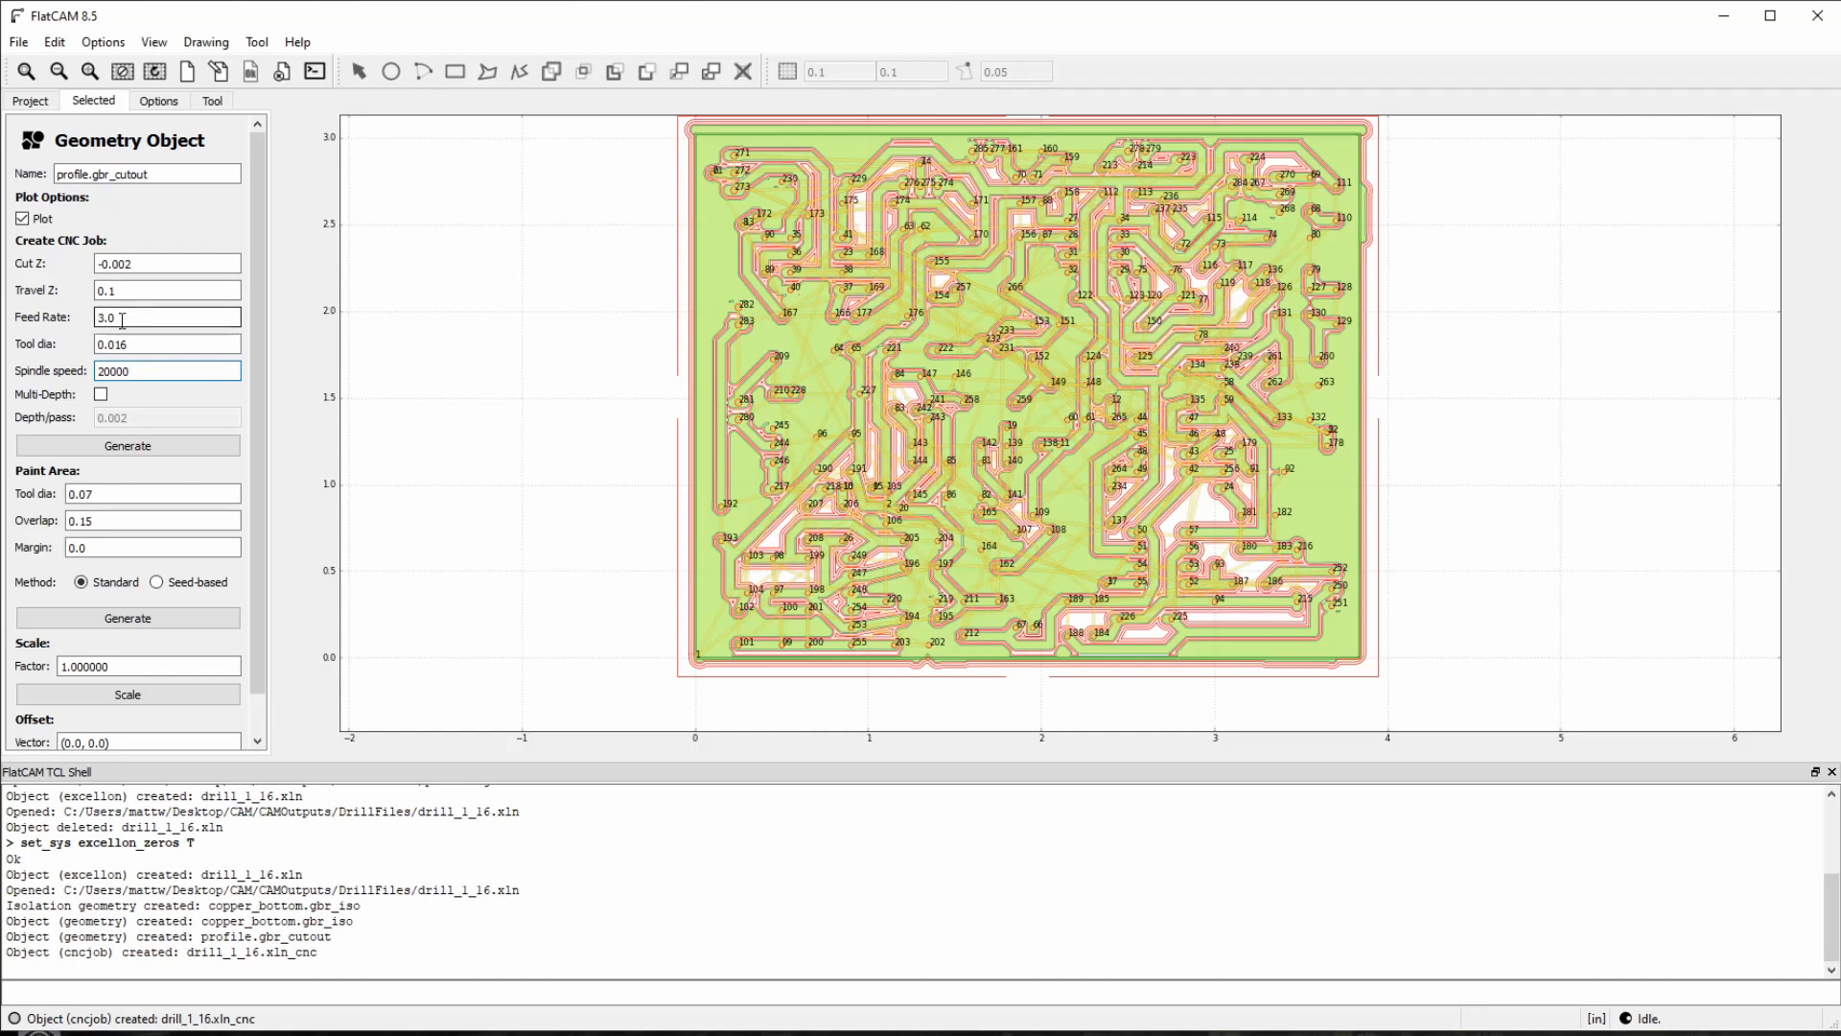
click(118, 450)
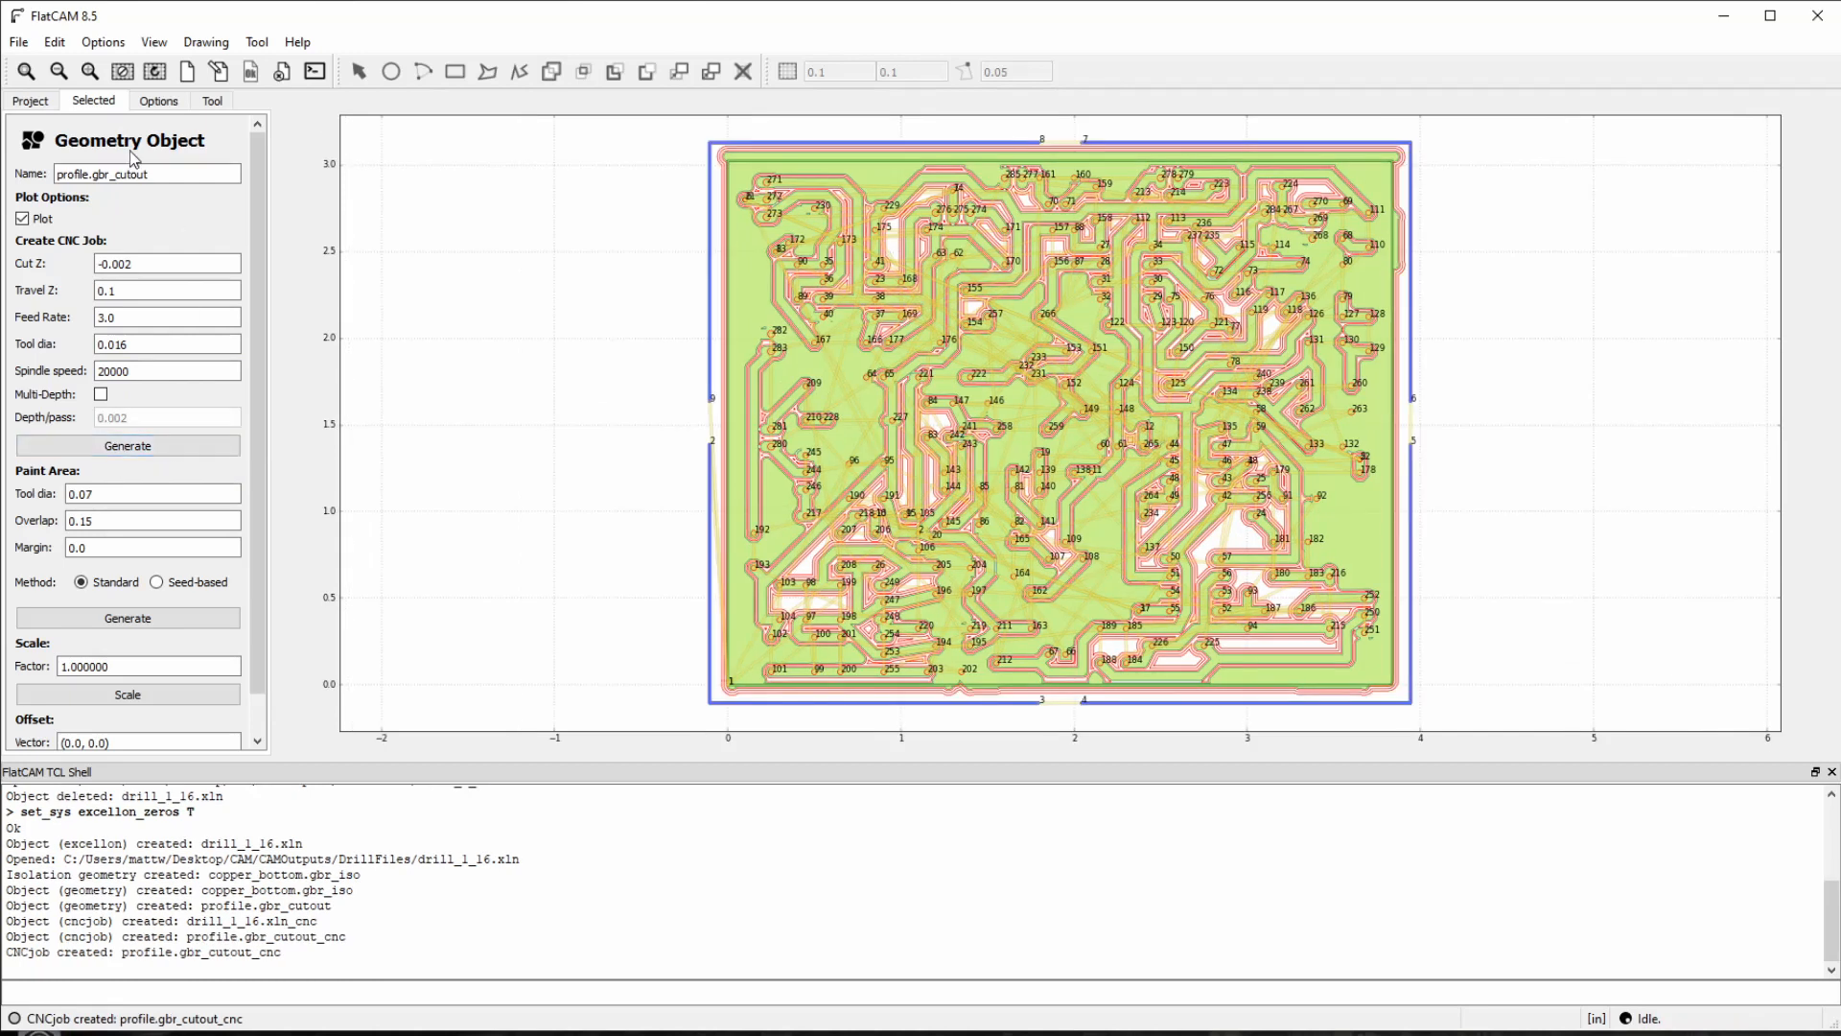
Step: Delete the profile.gbr_cutout_cnc job and reopen the profile.gbr_cutout geometry's settings
click(30, 101)
click(134, 239)
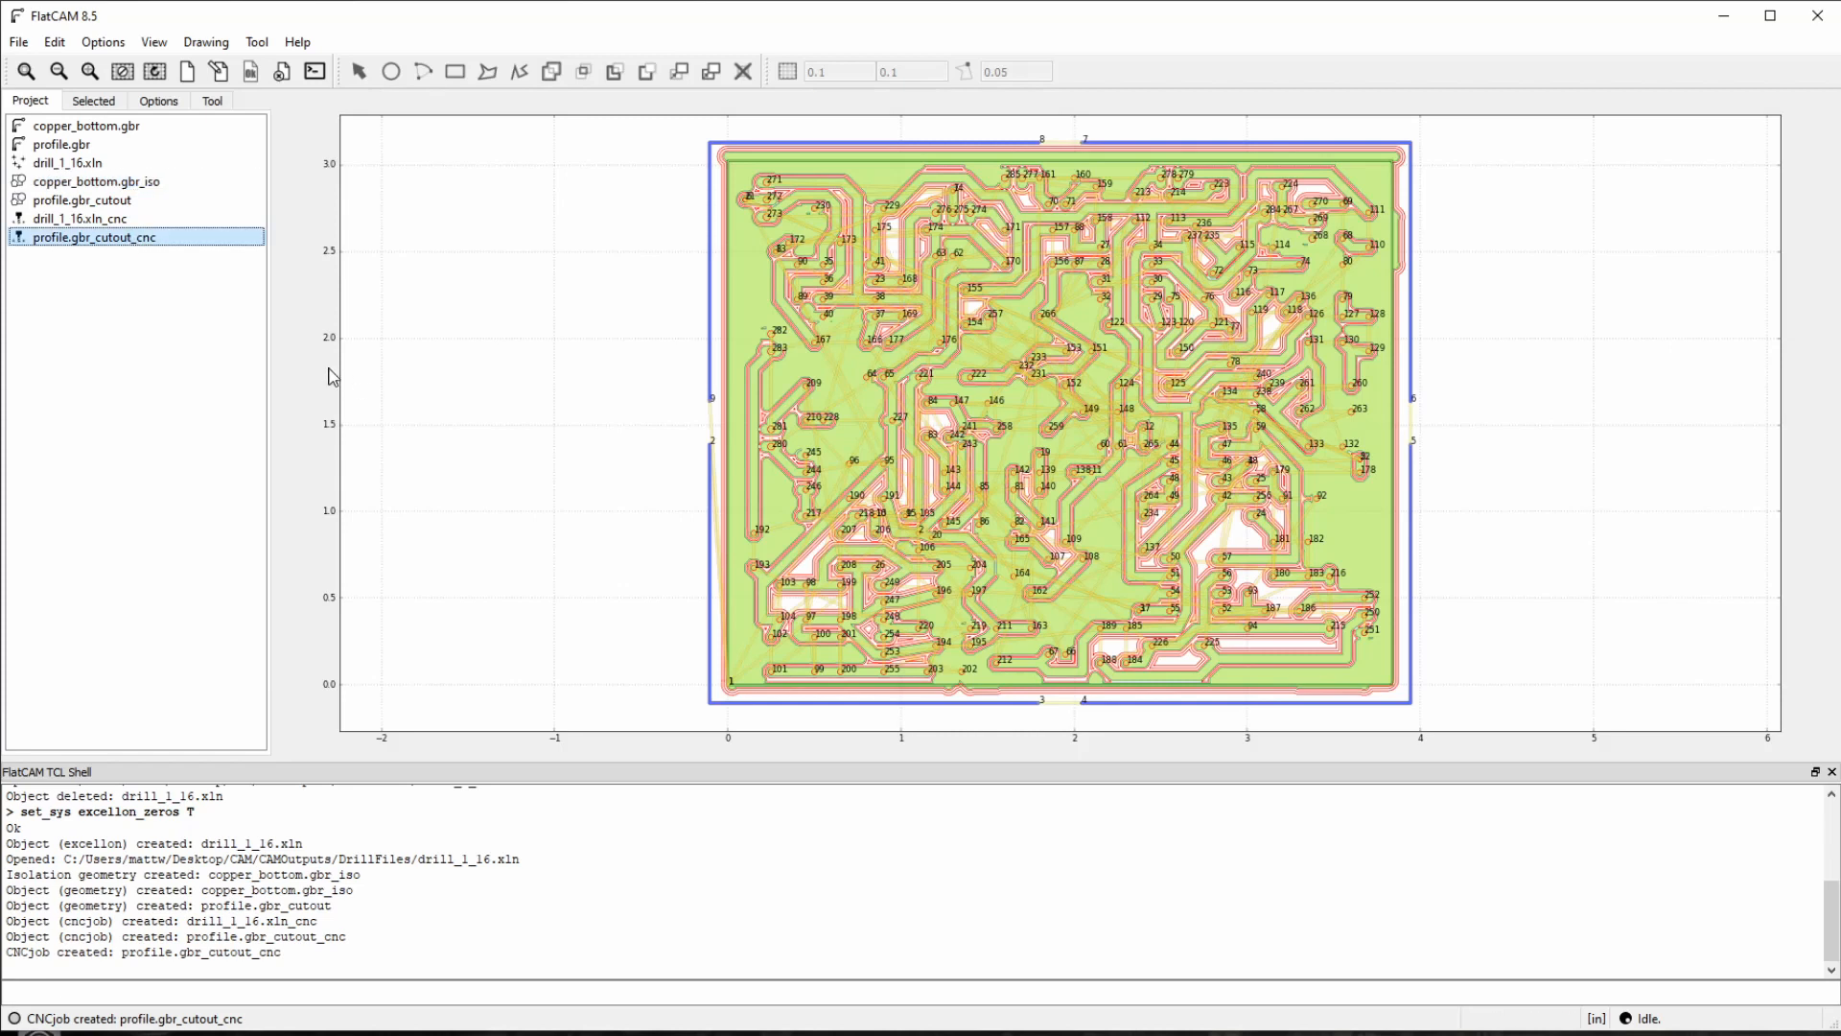
key(Delete)
click(125, 186)
click(129, 202)
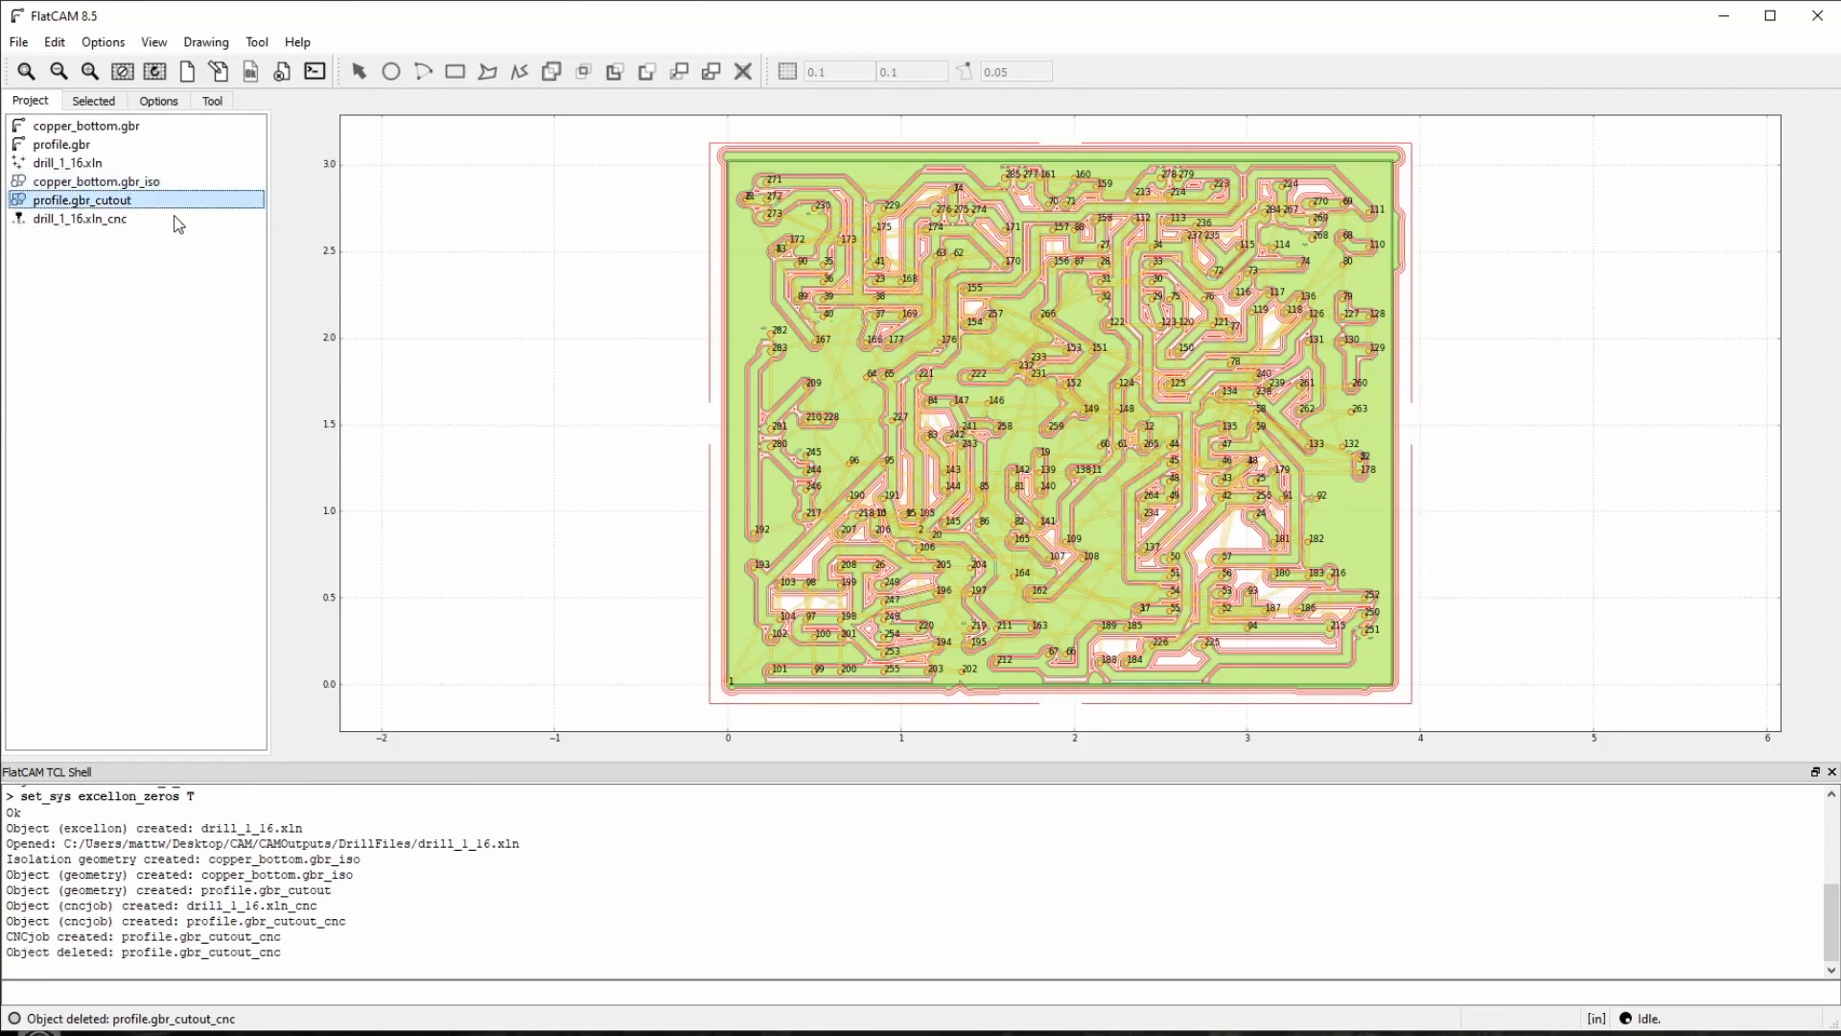
click(92, 102)
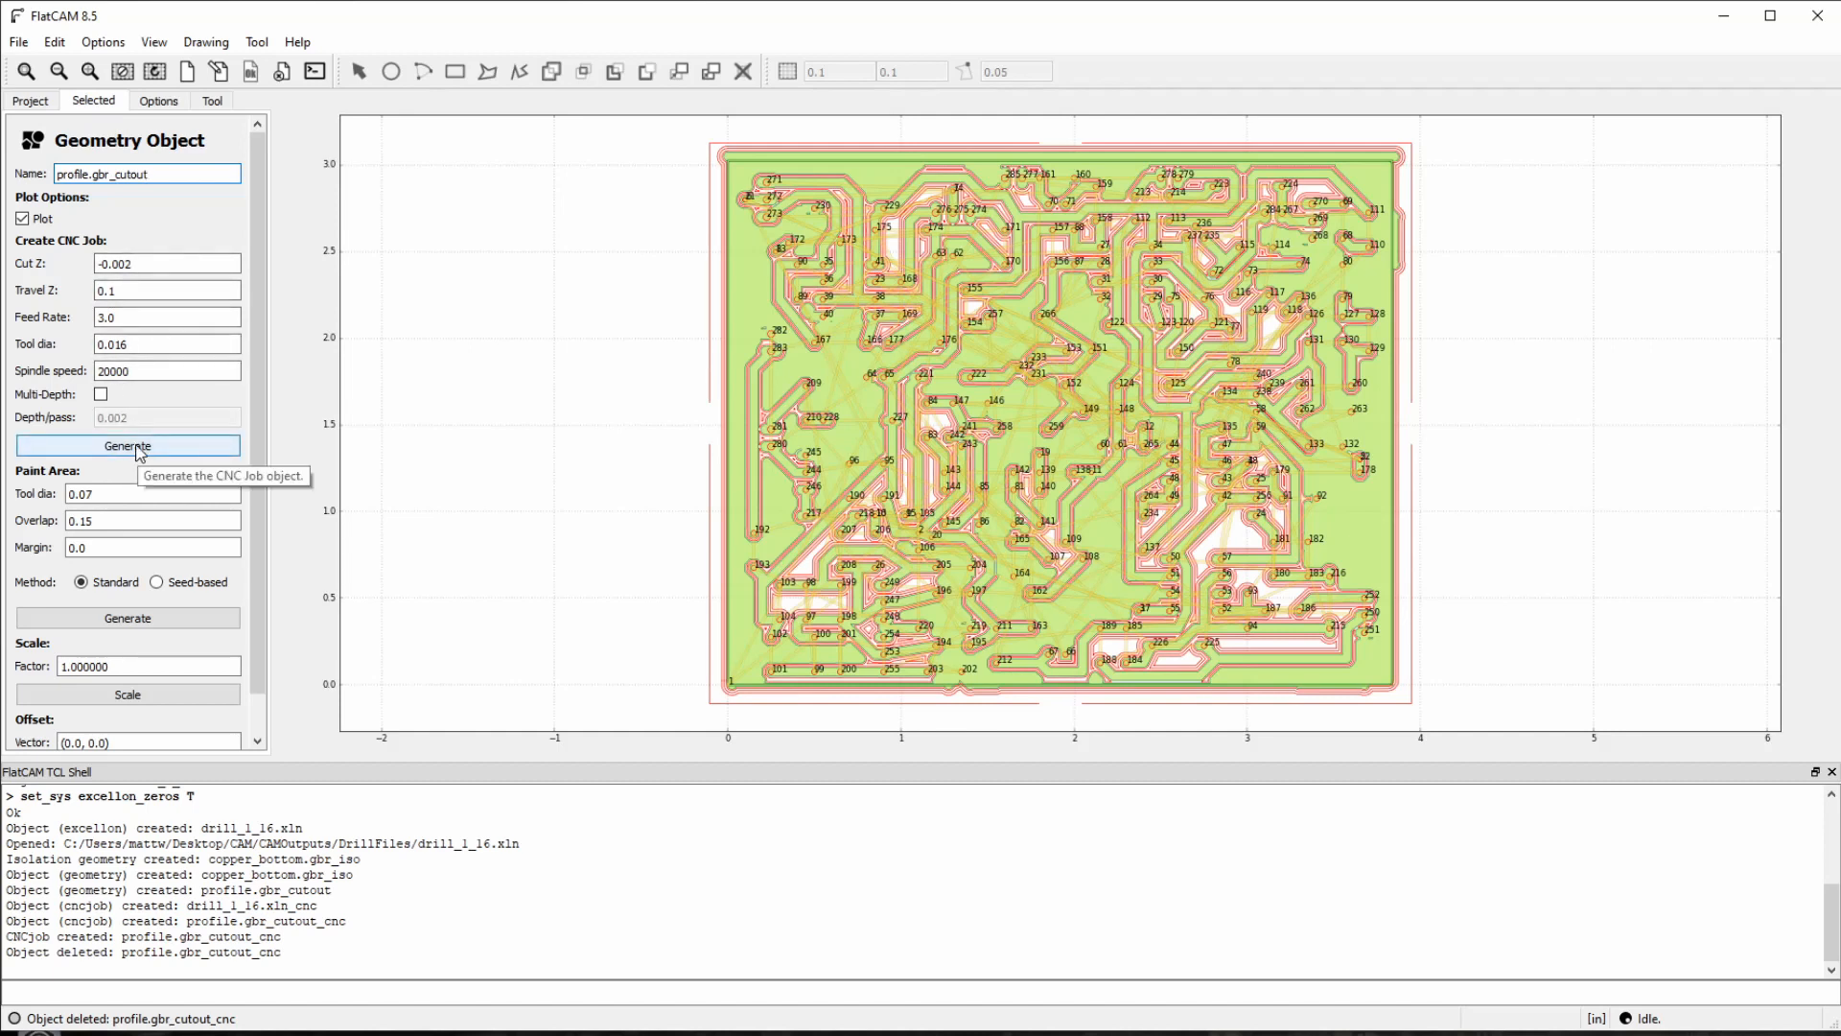
Step: Set the spindle speed of the copper_bottom.gbr_iso geometry's CNC job to 20000
click(29, 101)
click(106, 181)
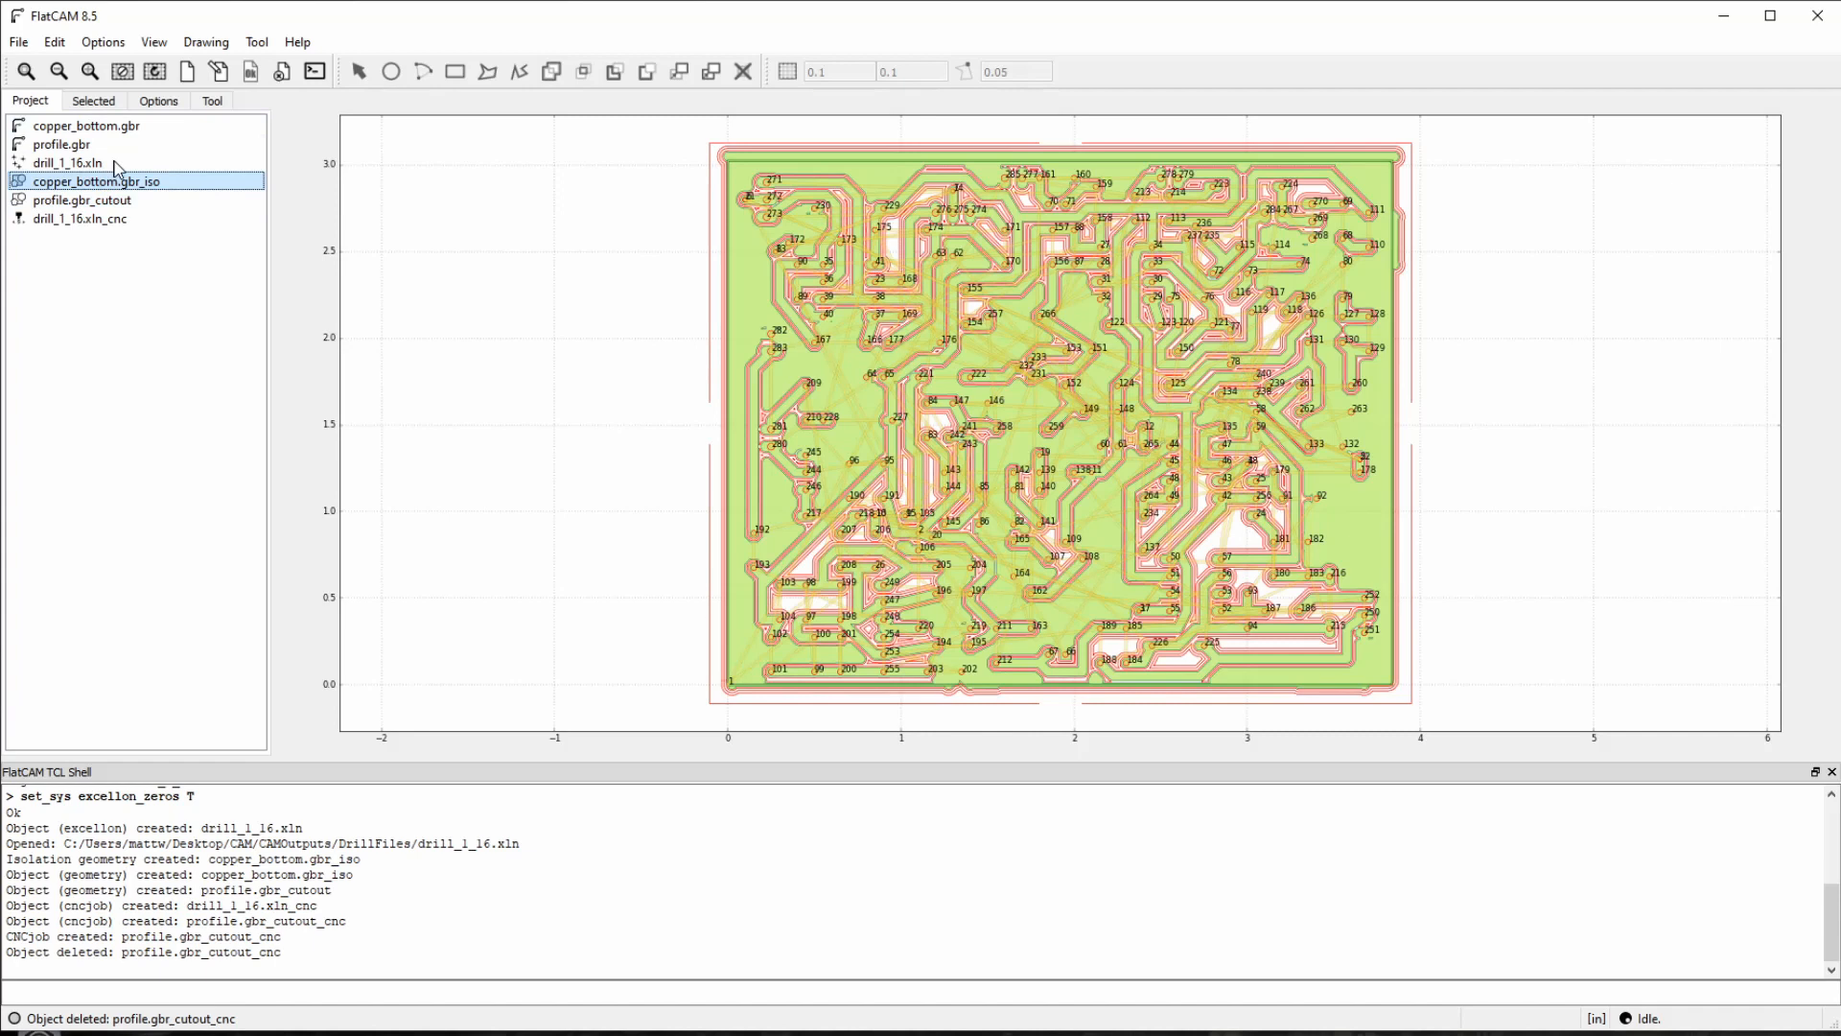
click(96, 102)
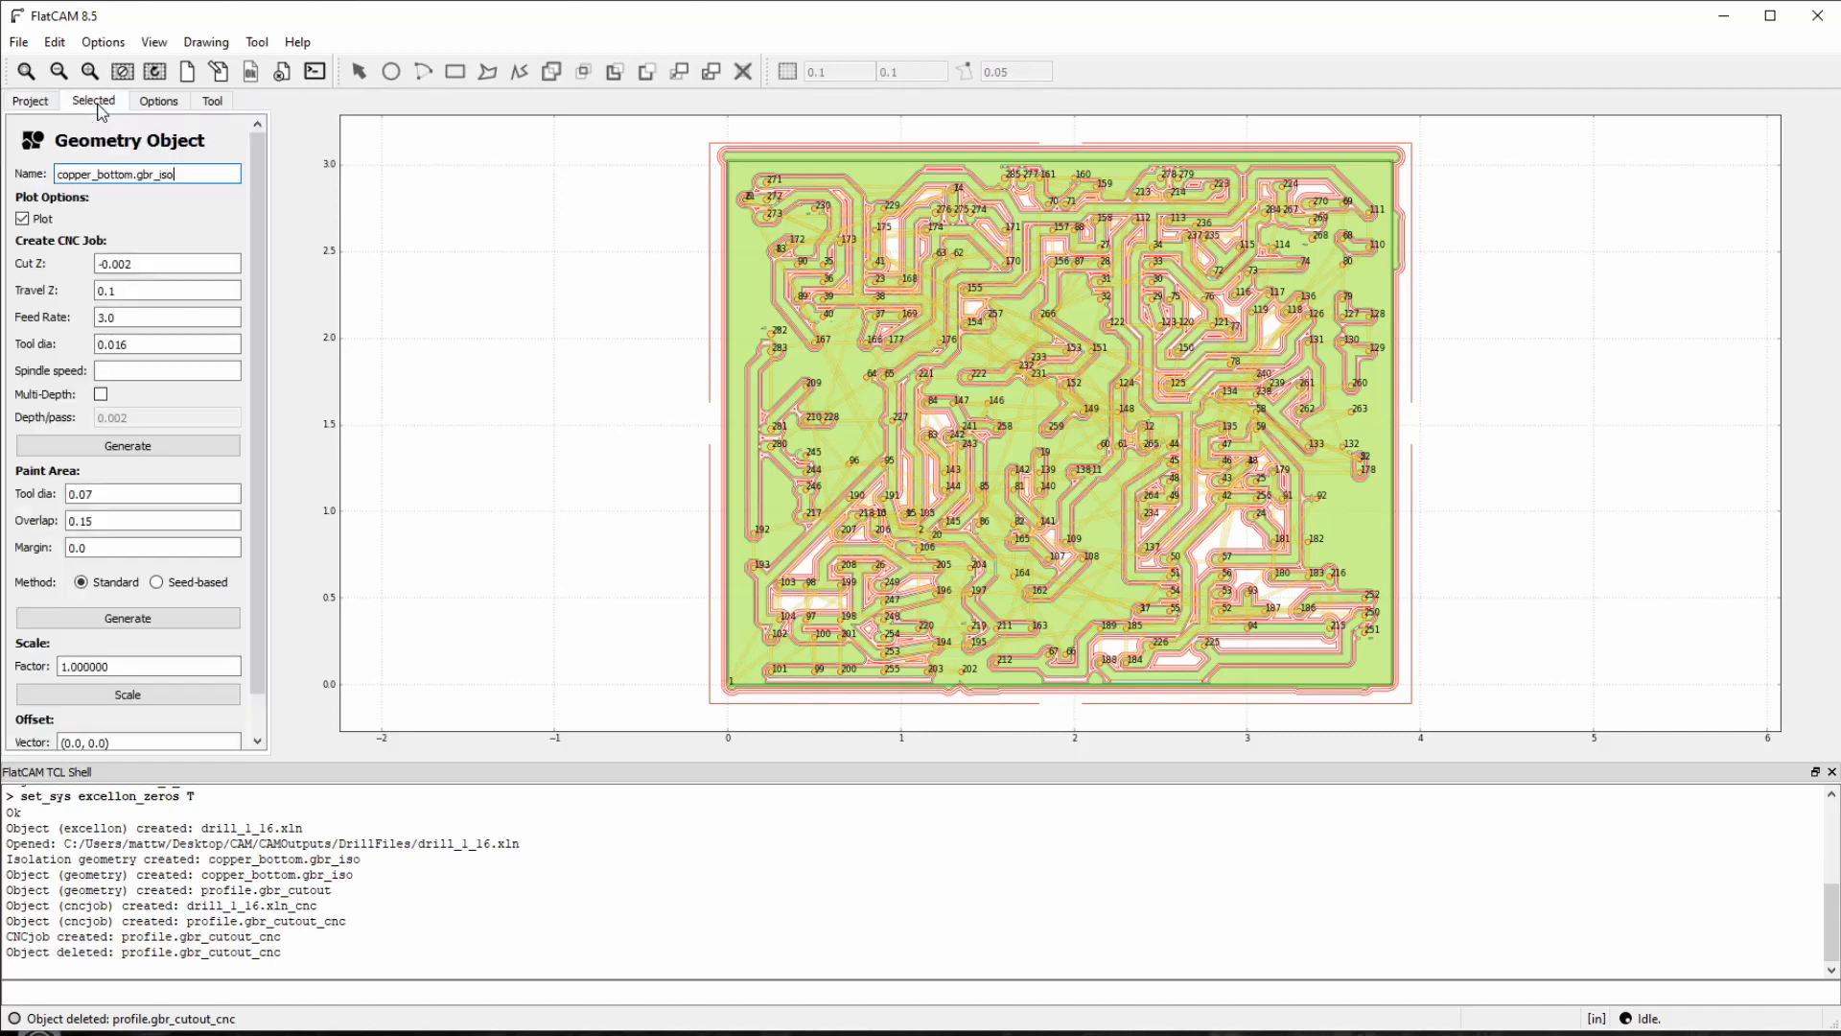
click(154, 269)
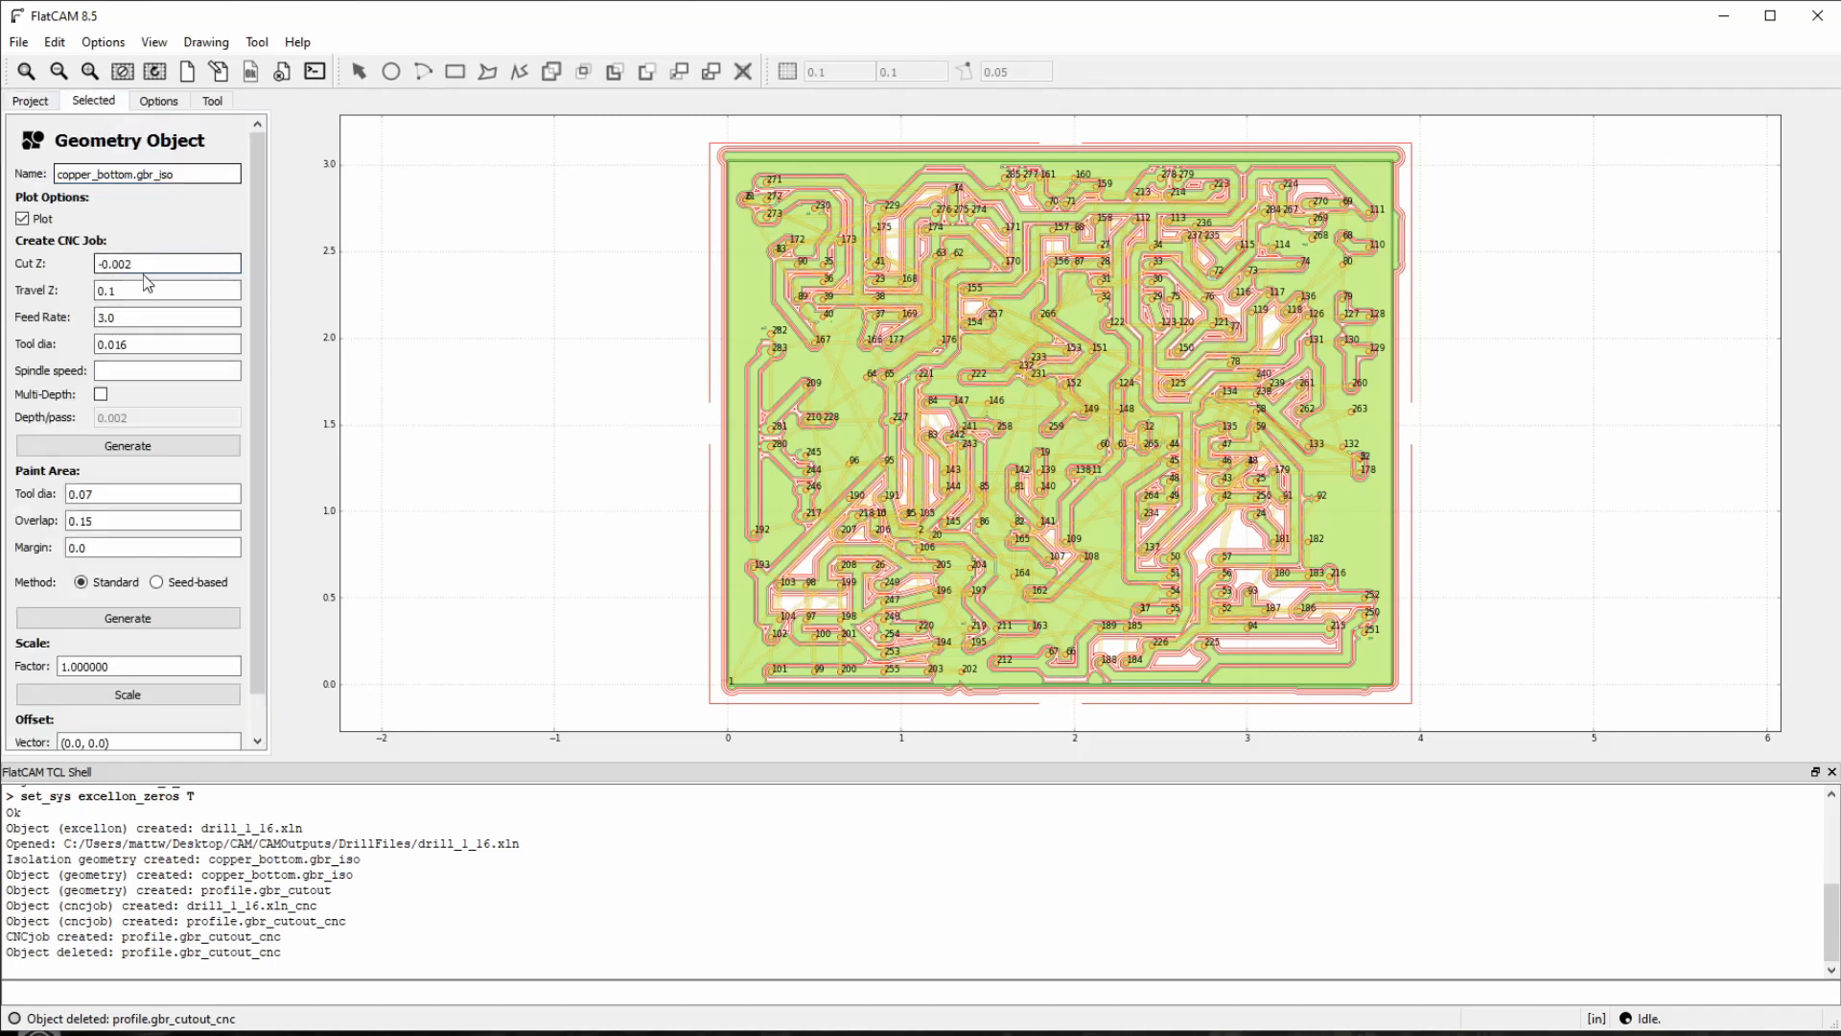
click(135, 322)
click(134, 373)
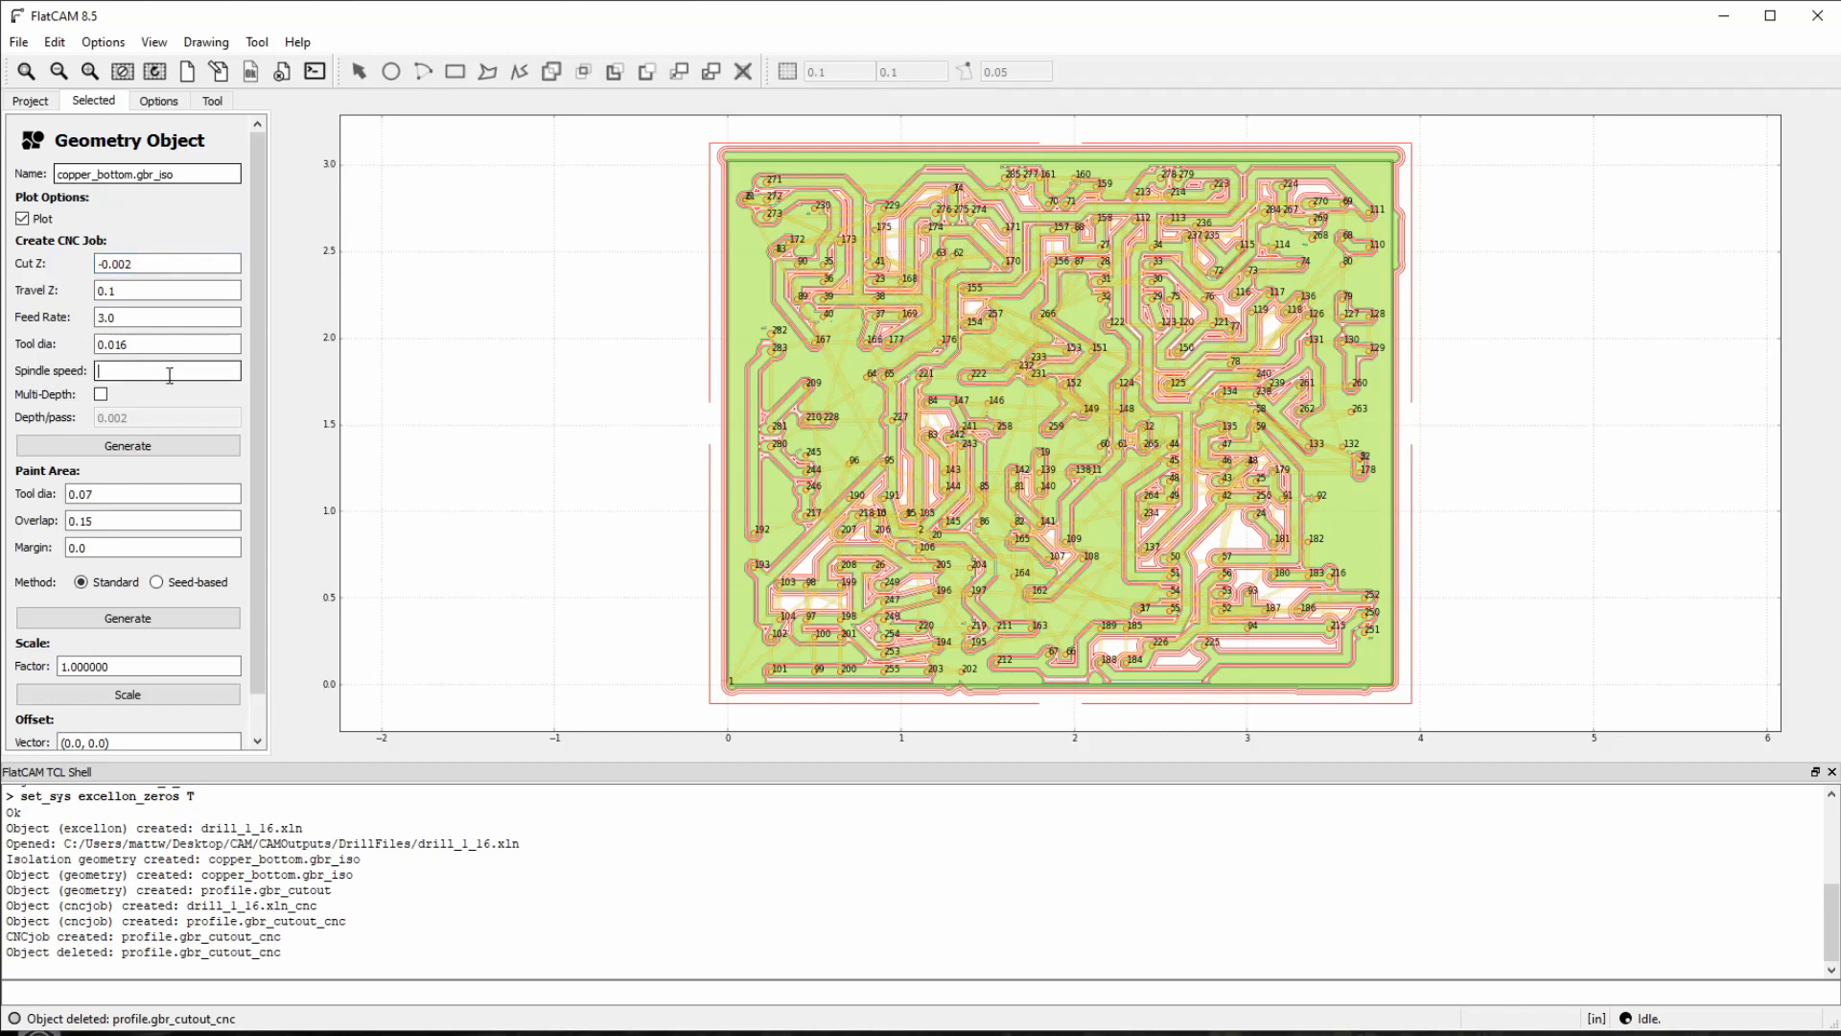
text(20000)
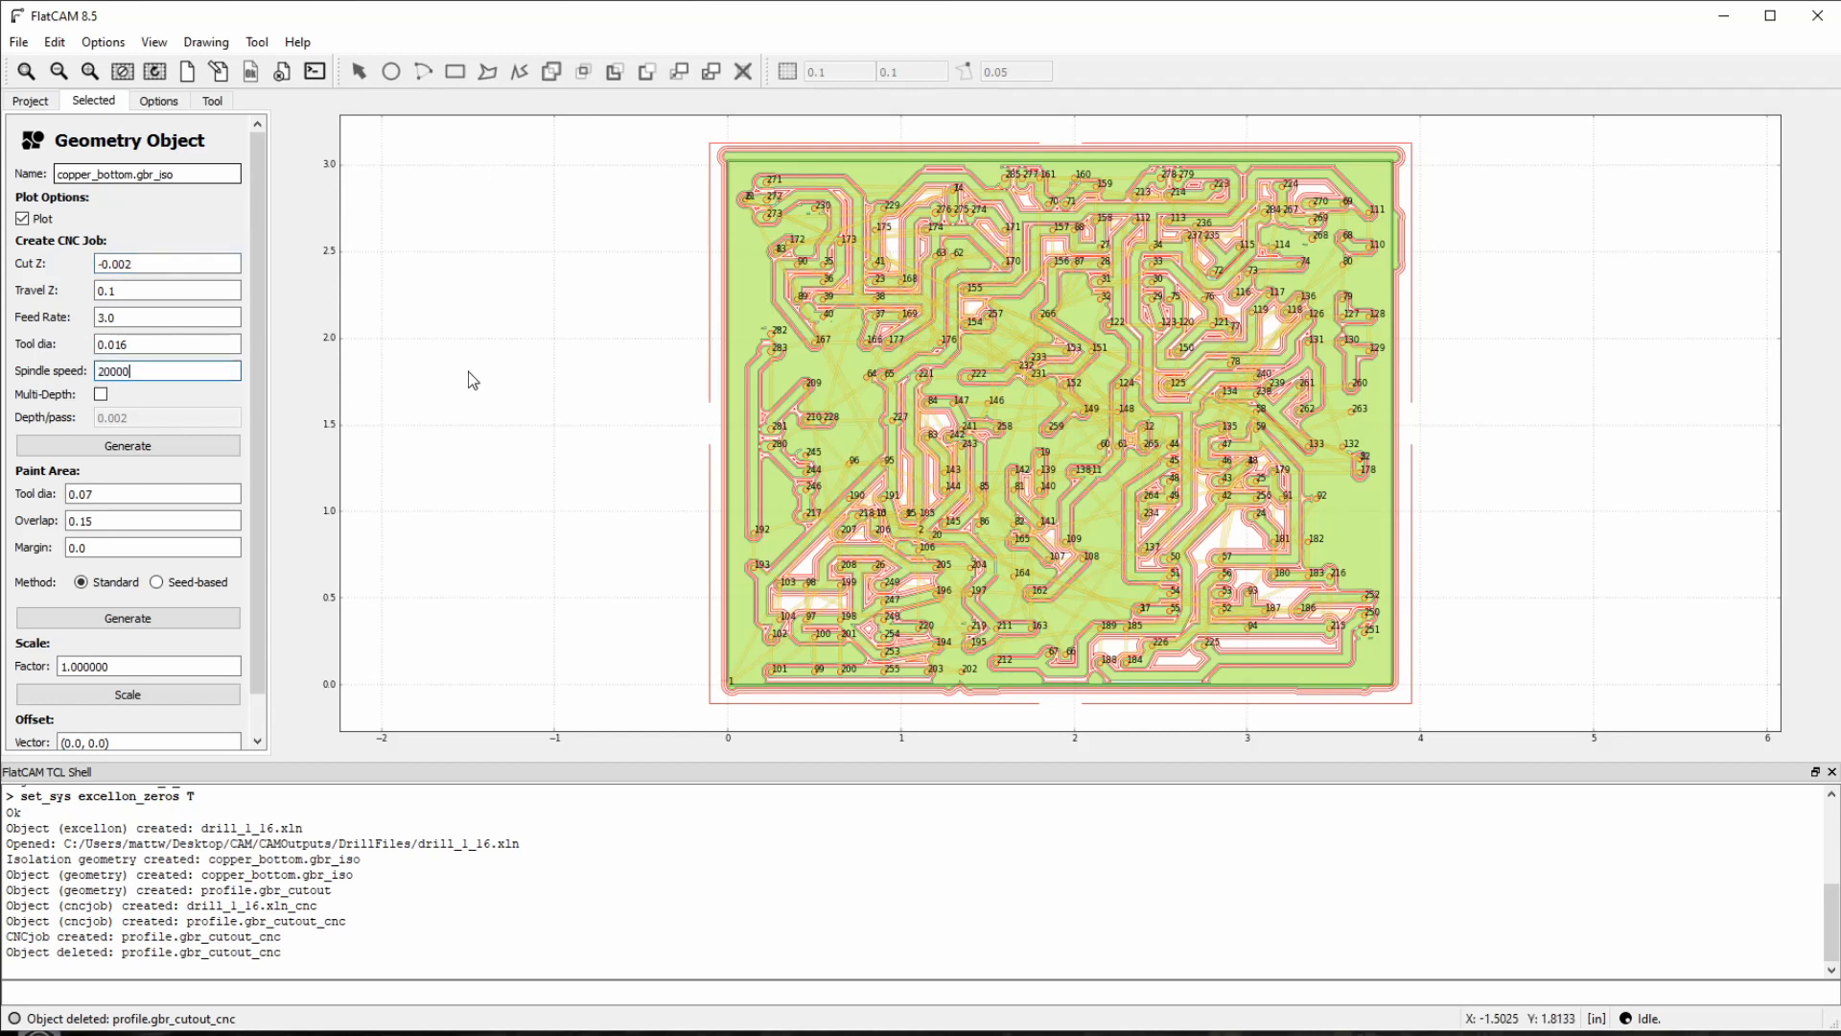
Step: Generate the CNC job for copper_bottom.gbr_iso and inspect the isolation toolpaths around the traces
click(157, 447)
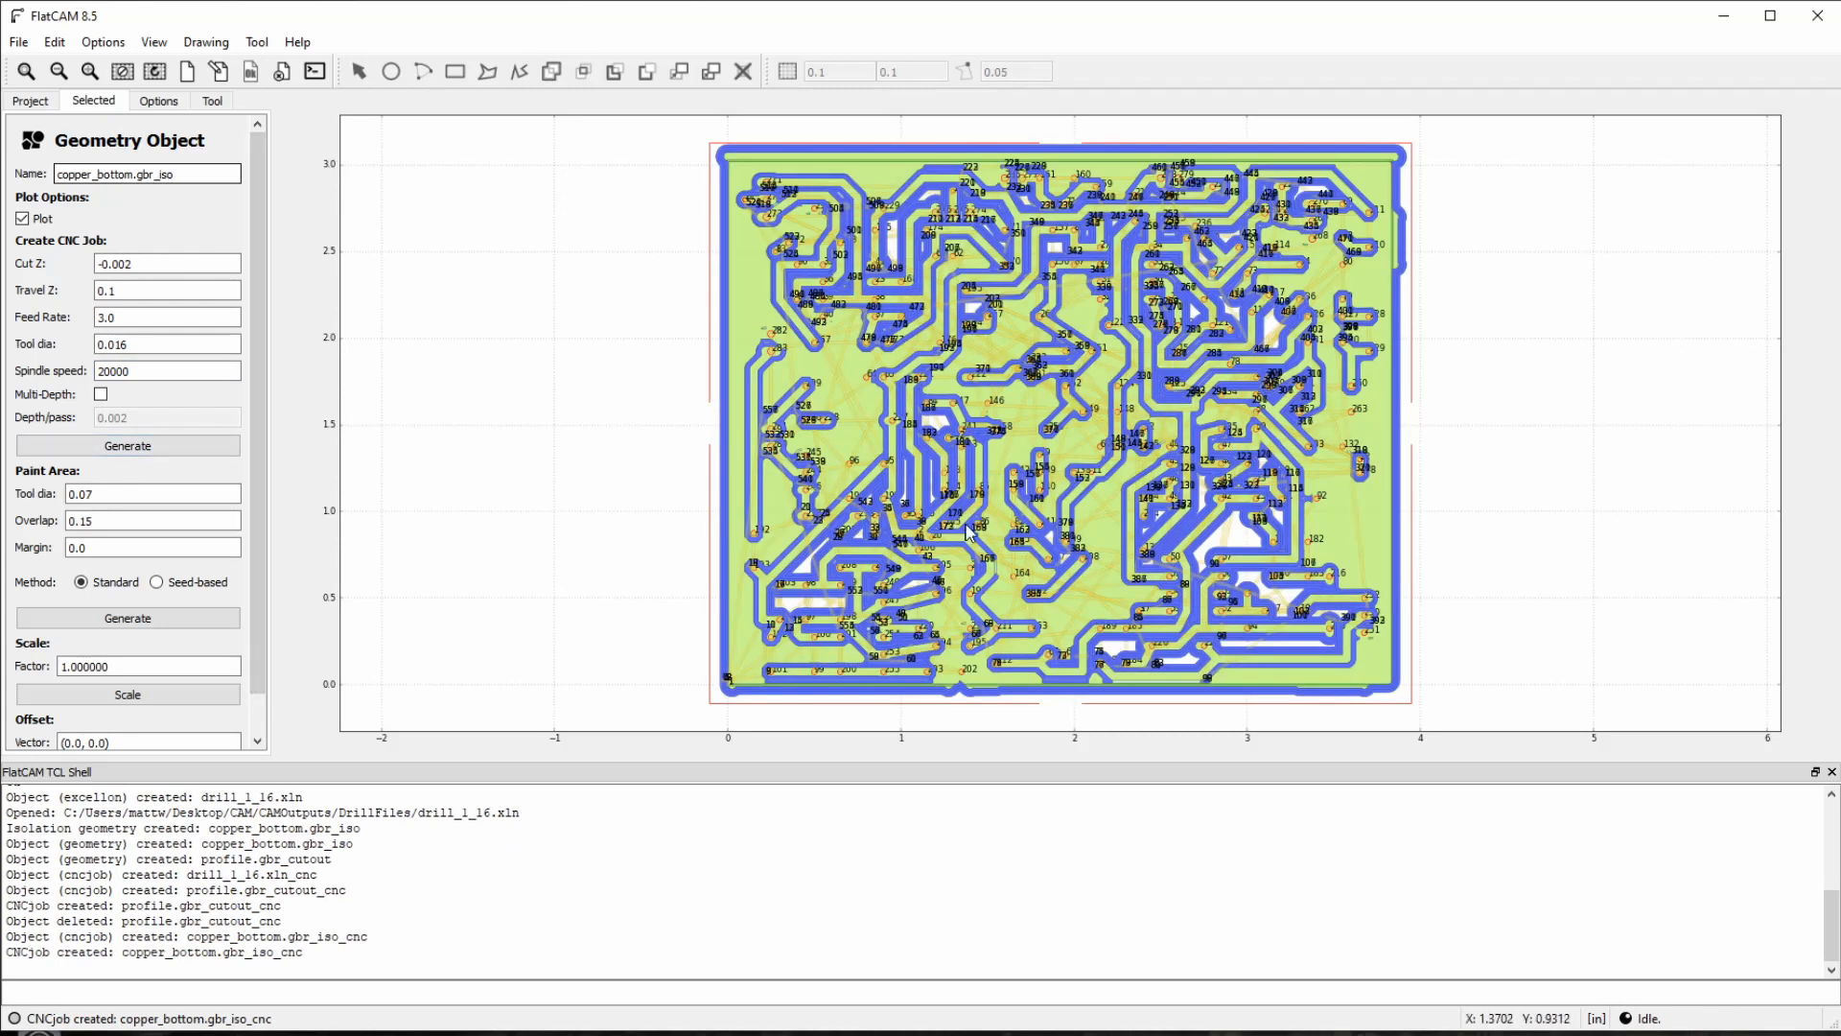
scroll(967, 533, up, 5)
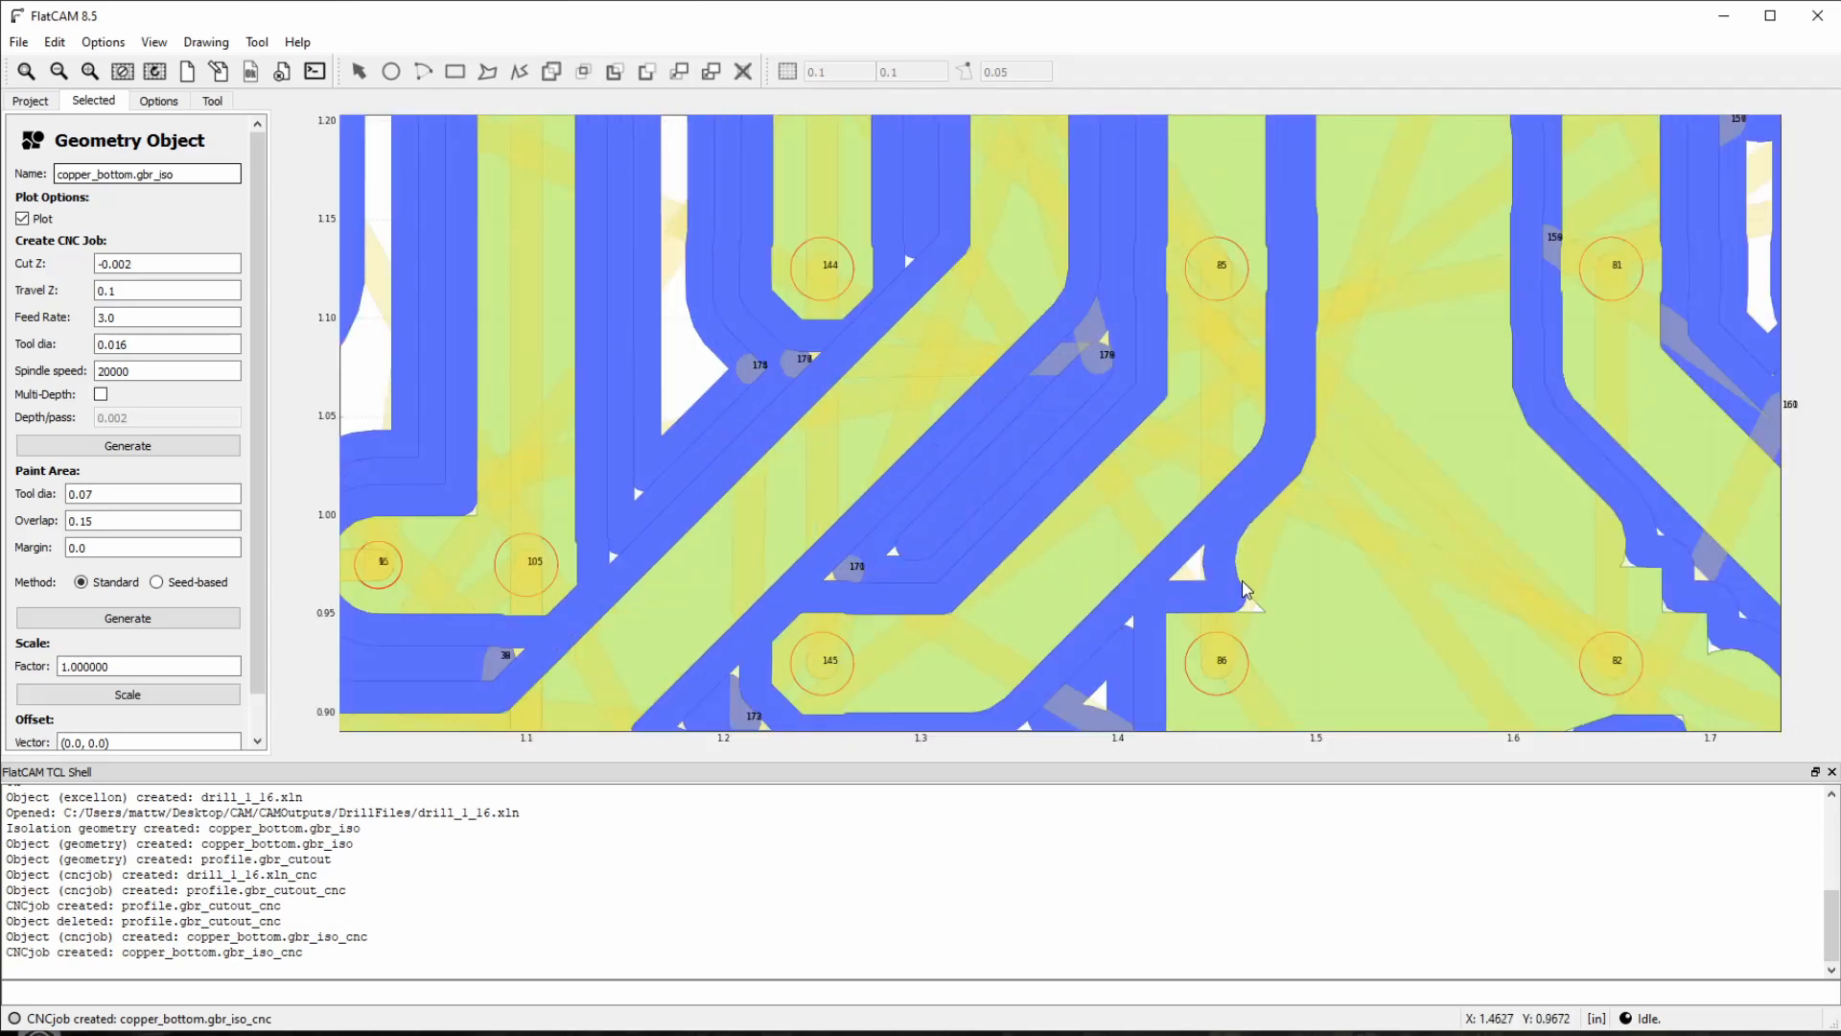
scroll(1243, 582, down, 5)
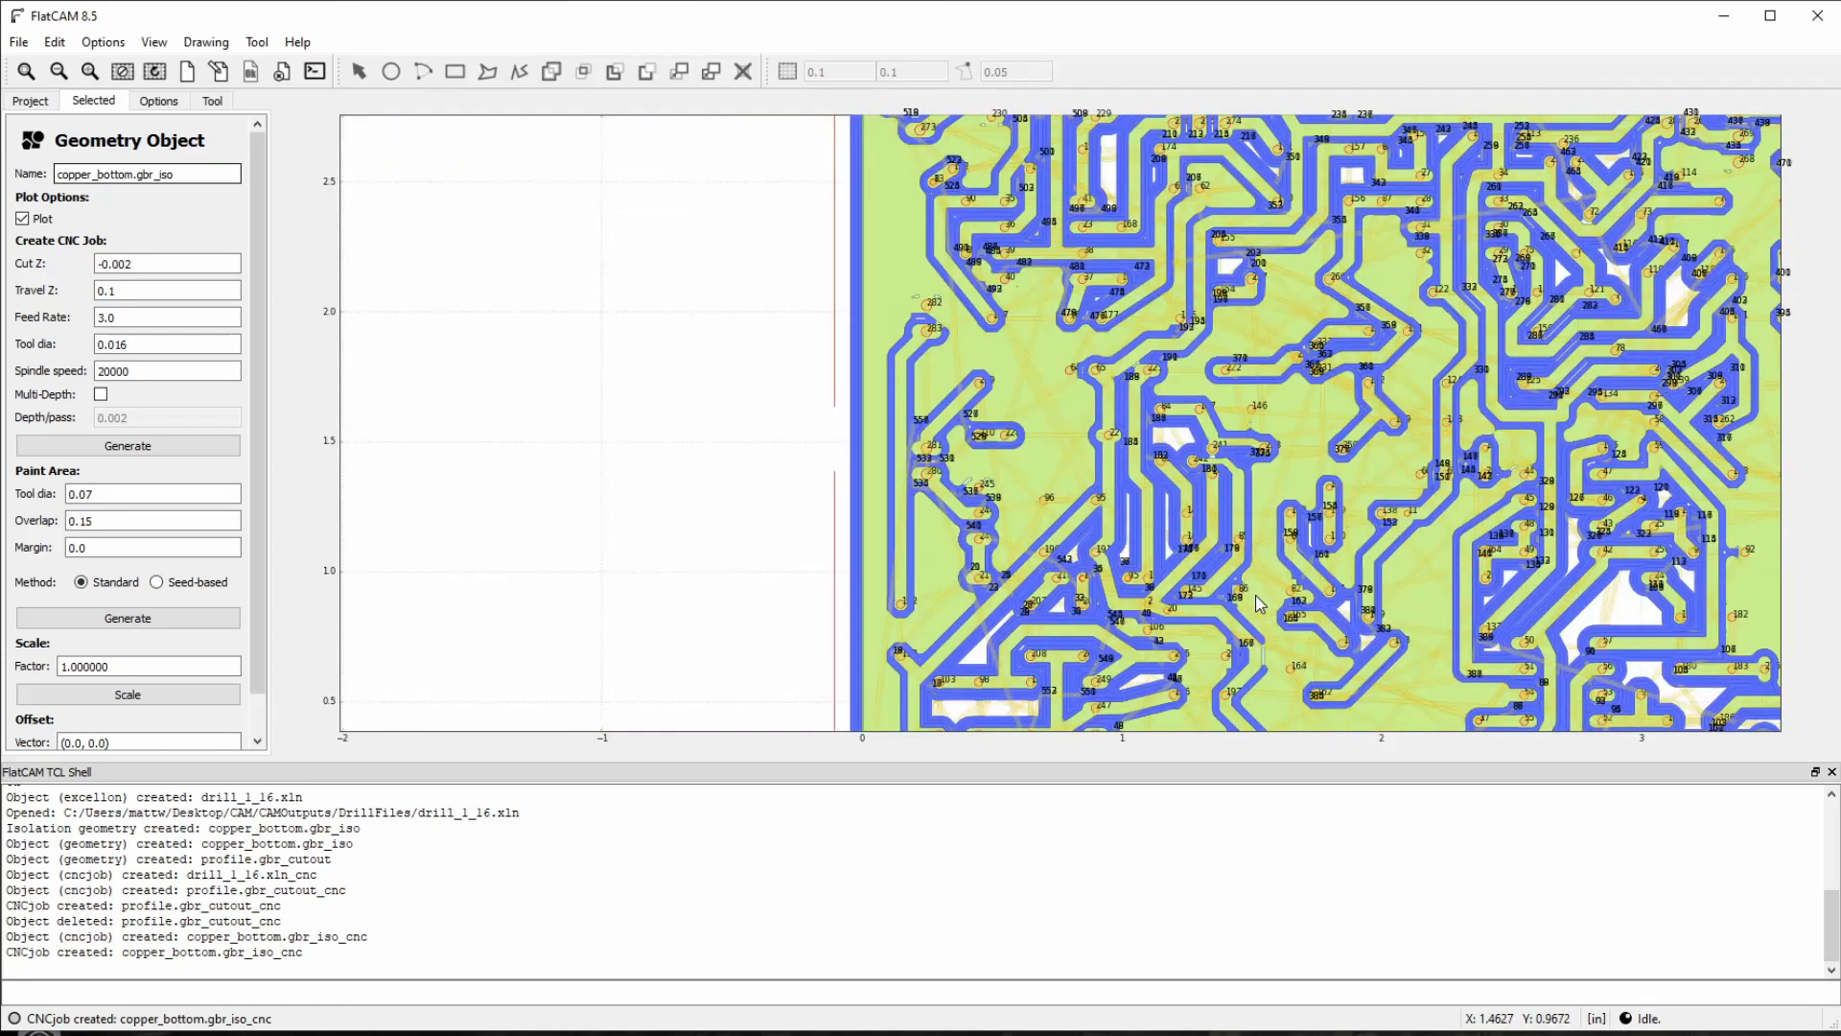
scroll(1259, 602, down, 1)
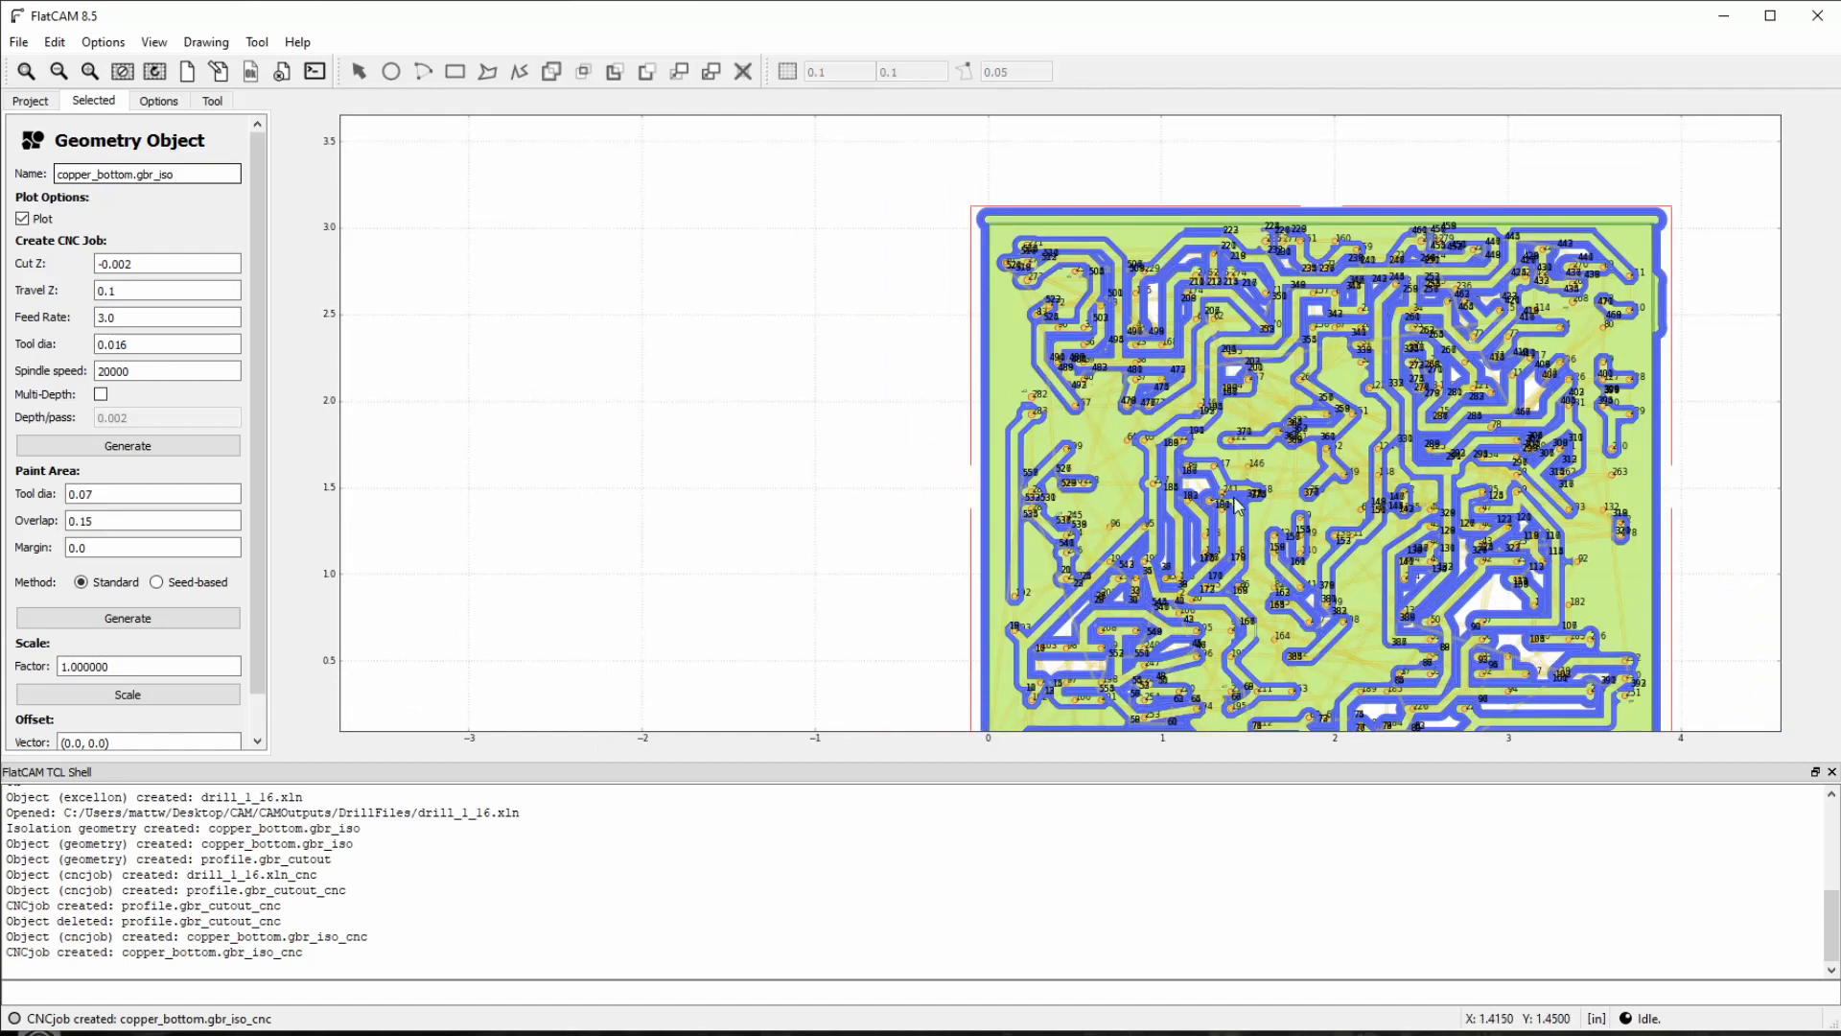
middle_drag(1340, 601, 1116, 466)
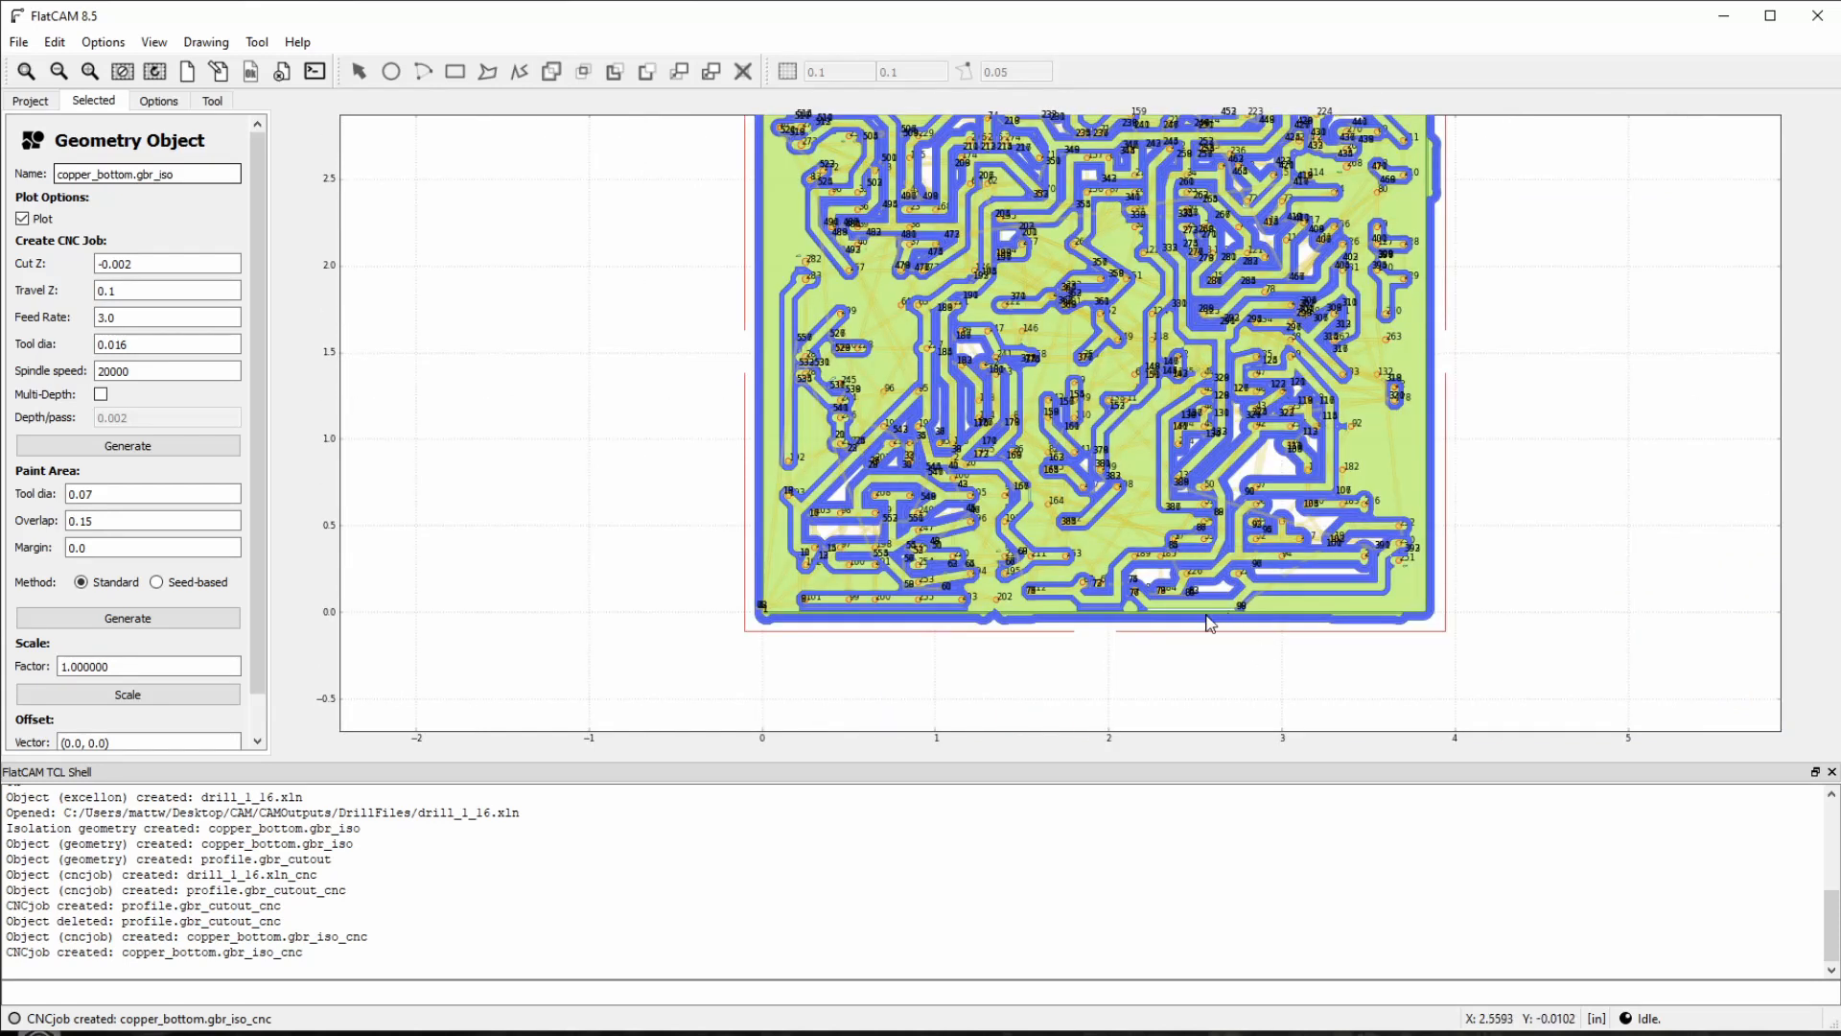
Step: Examine the copper_bottom isolation toolpaths around the traces and pads, from the board's lower edge up to its upper edge
scroll(1202, 613, up, 3)
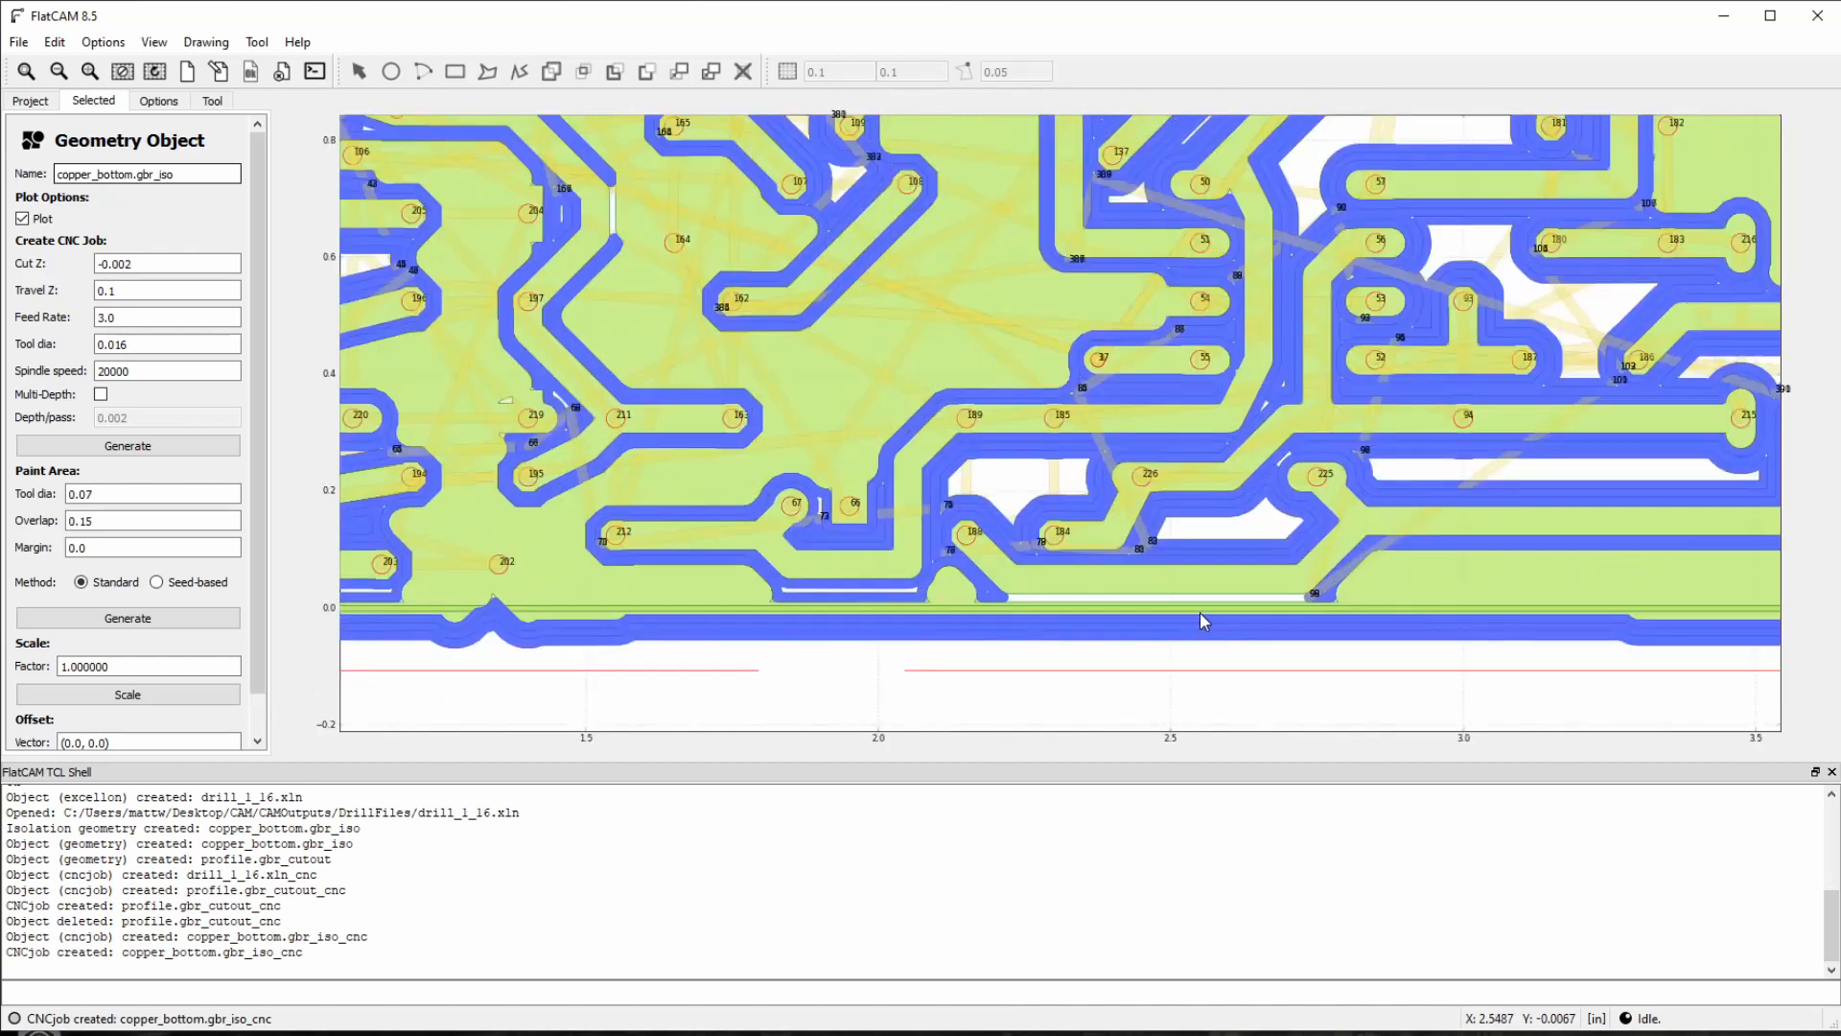
scroll(1200, 612, up, 2)
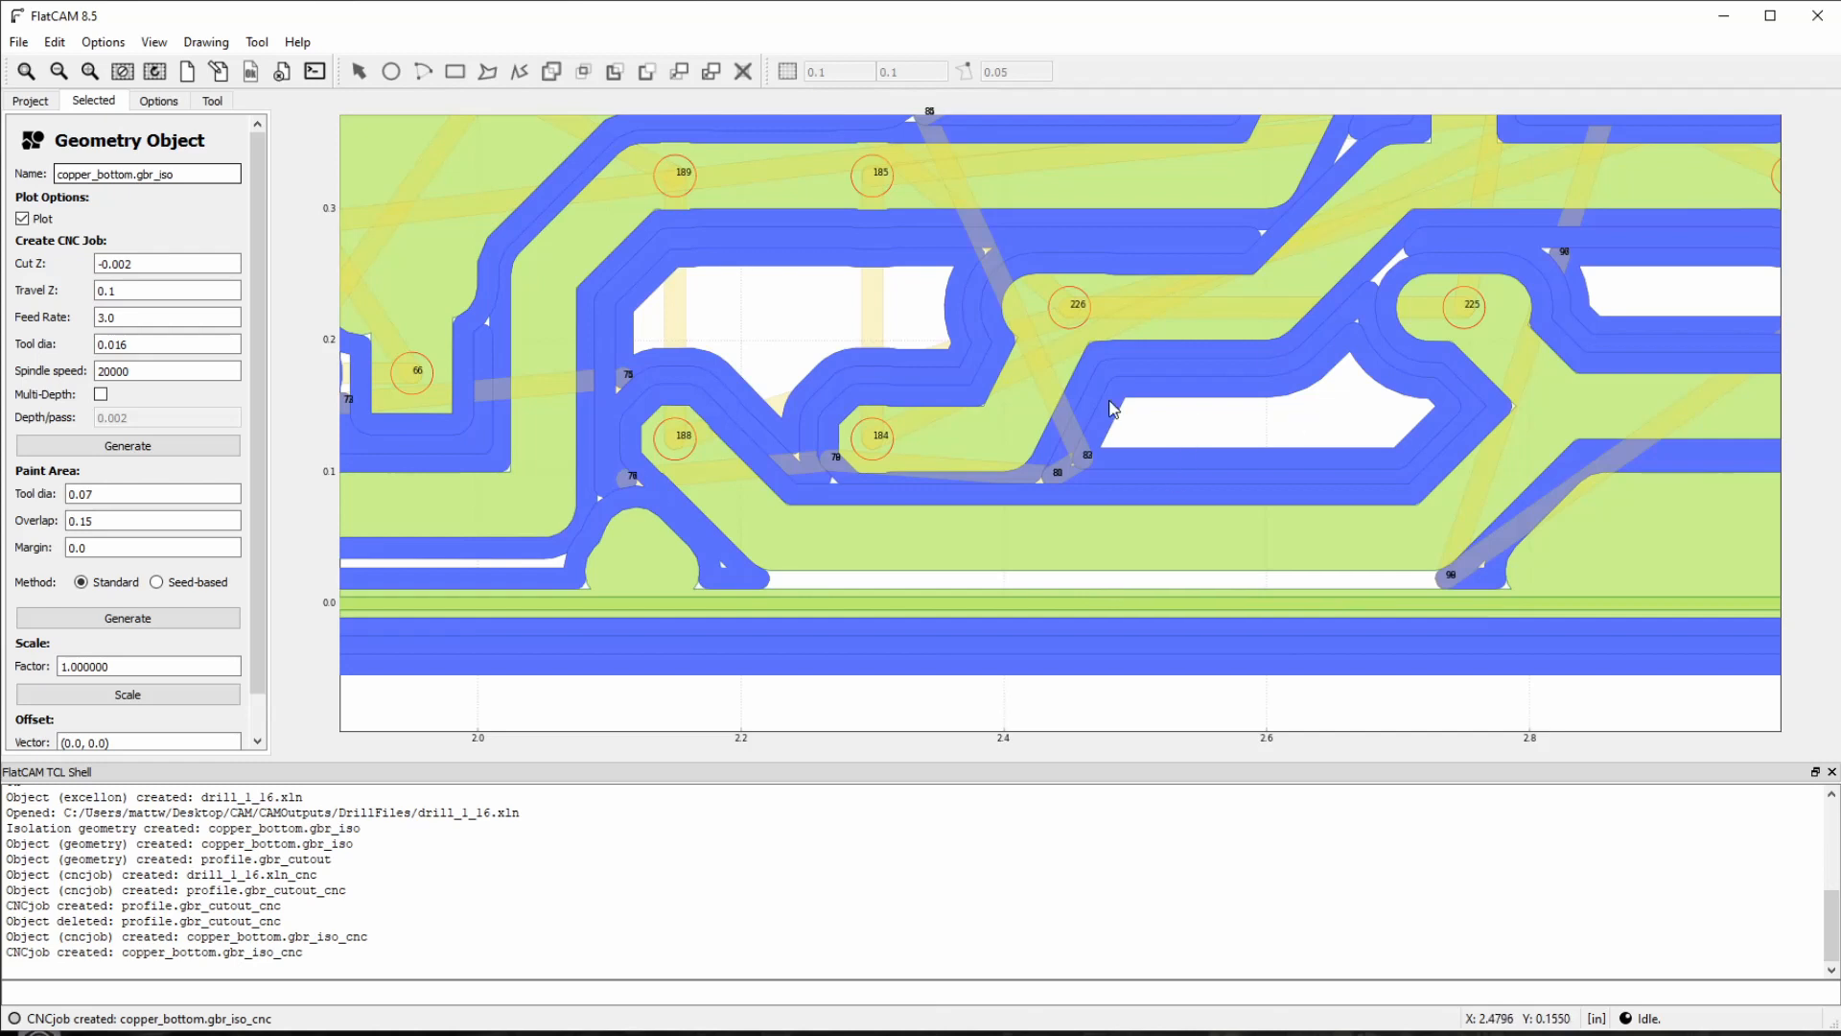
scroll(1110, 403, up, 2)
scroll(1110, 402, down, 2)
scroll(1157, 393, down, 3)
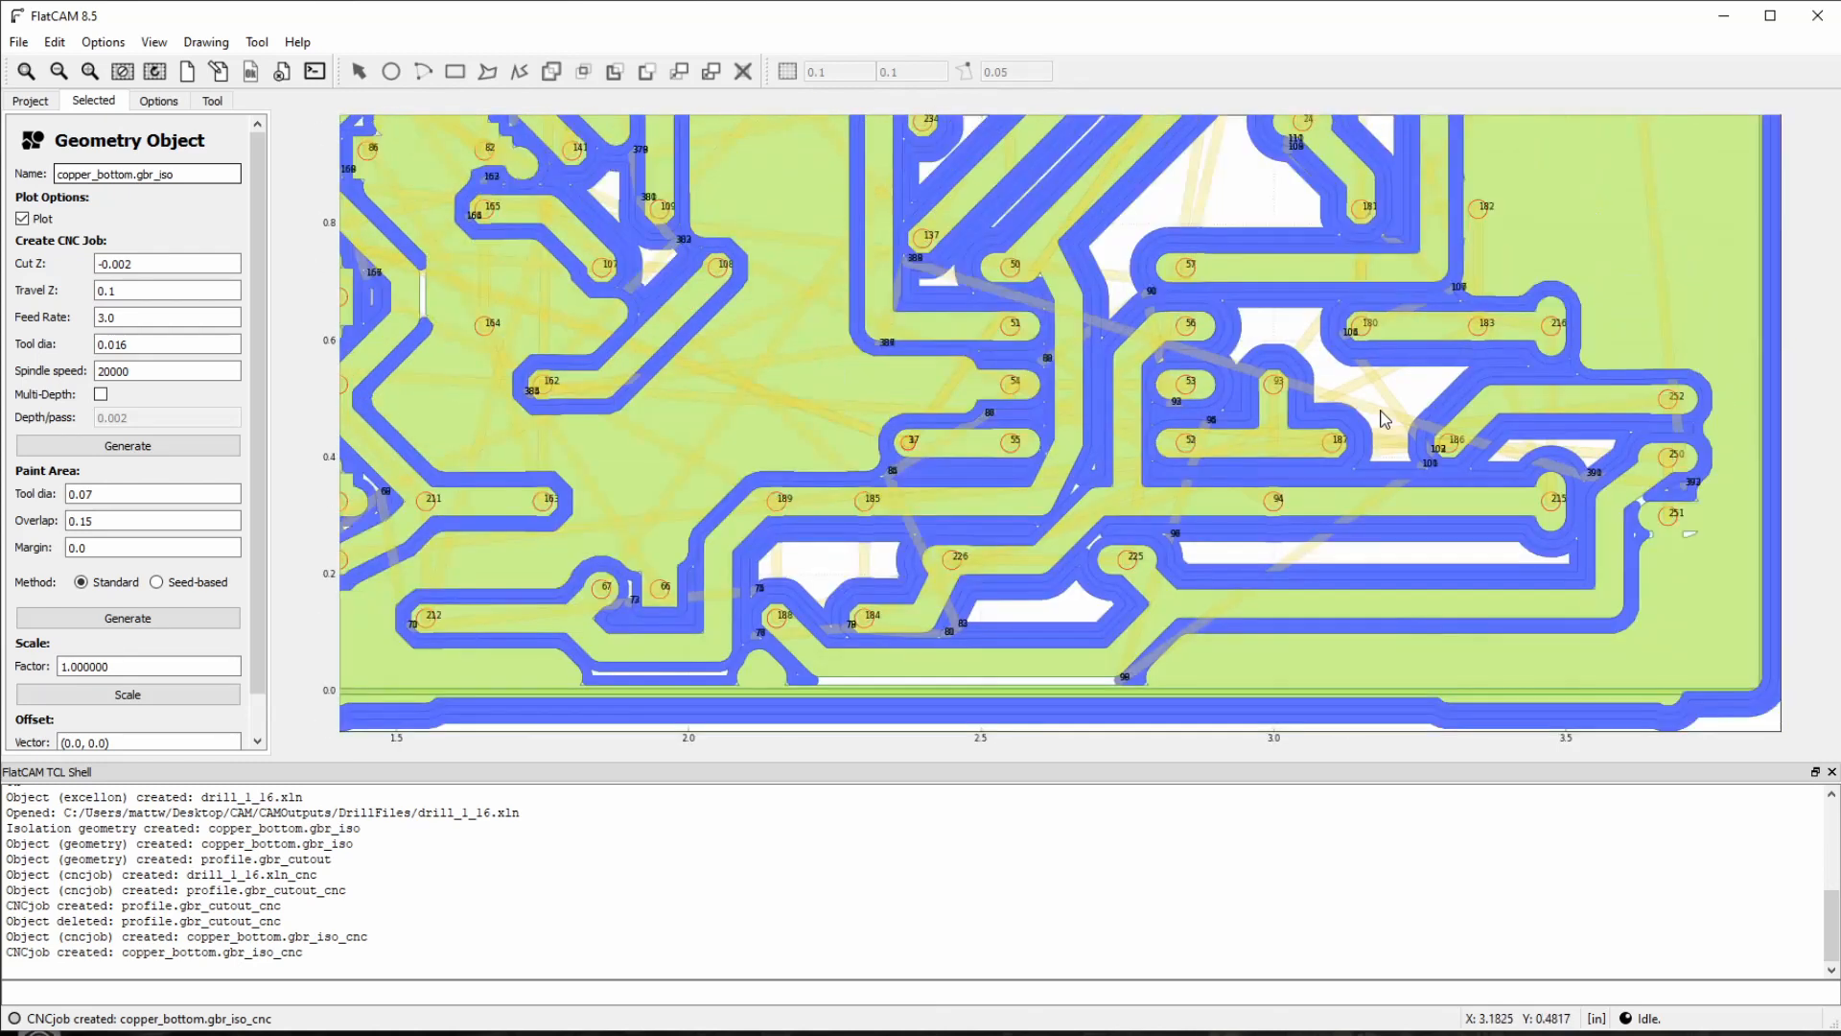
middle_drag(1269, 290, 1300, 497)
middle_drag(1271, 339, 1346, 499)
middle_drag(1317, 320, 1153, 573)
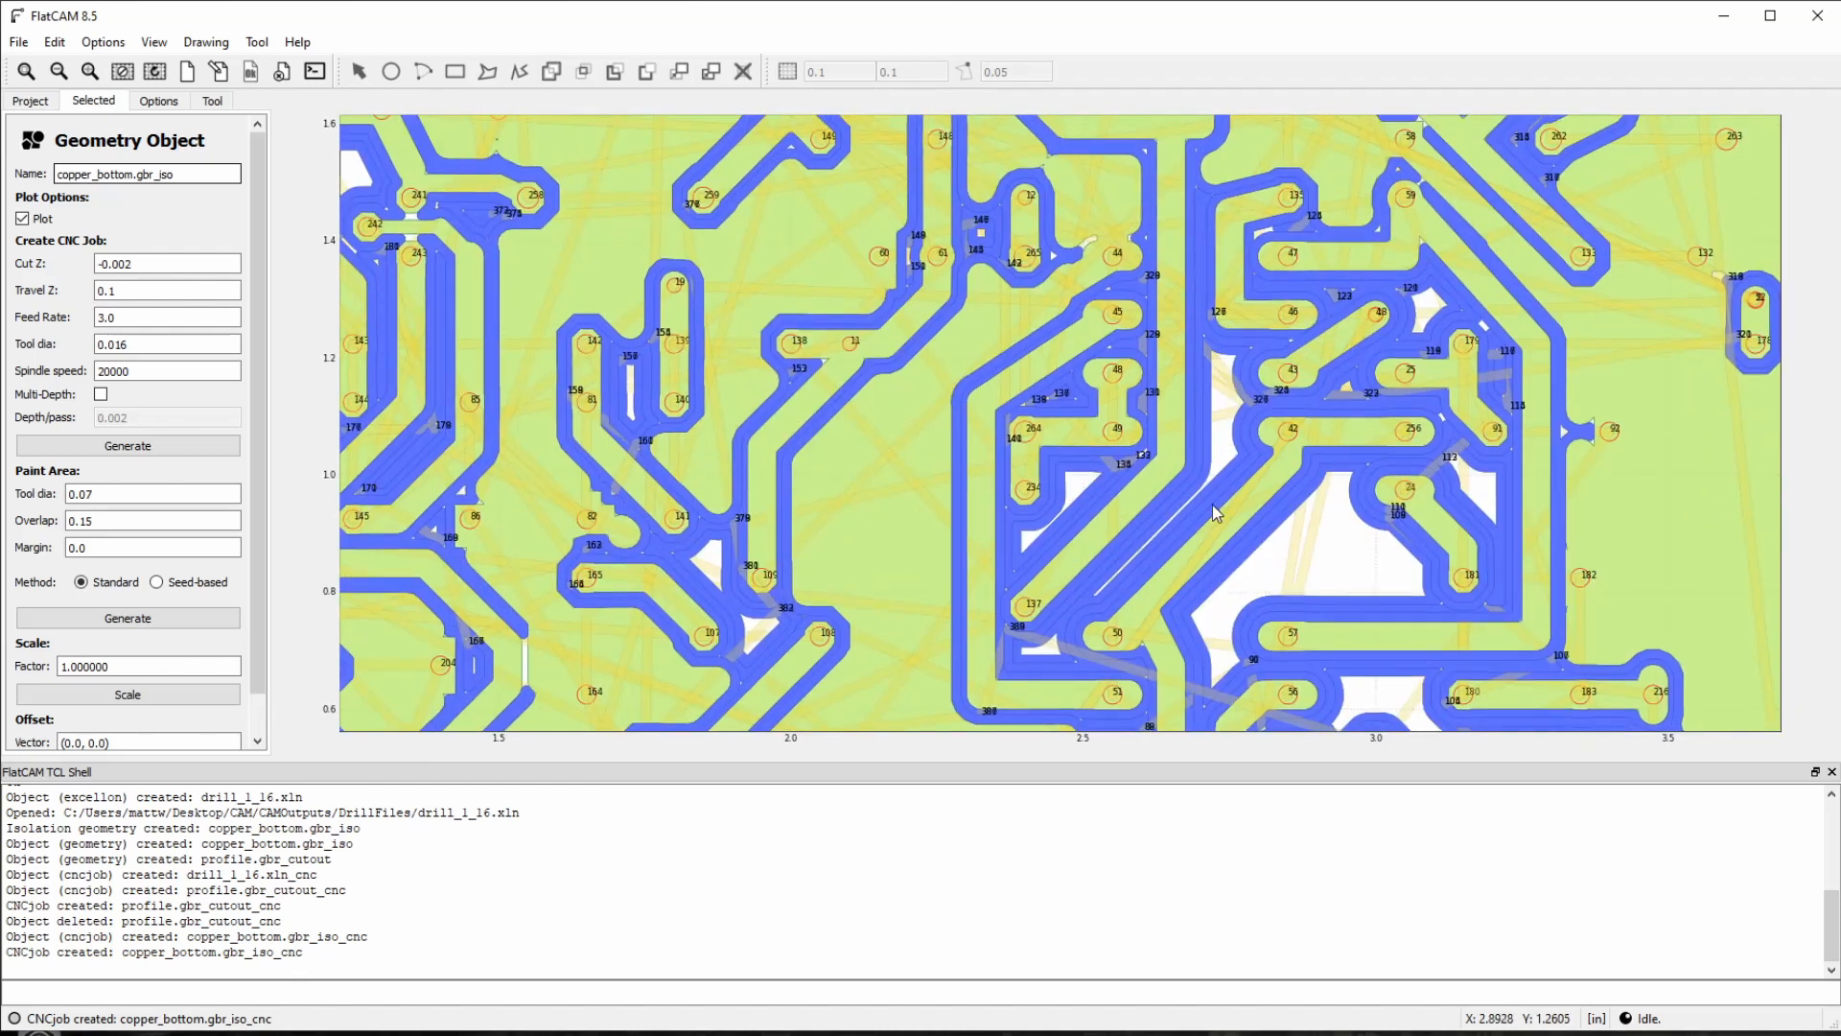
middle_drag(1383, 320, 1269, 455)
middle_drag(1261, 305, 1367, 449)
middle_drag(977, 443, 1055, 535)
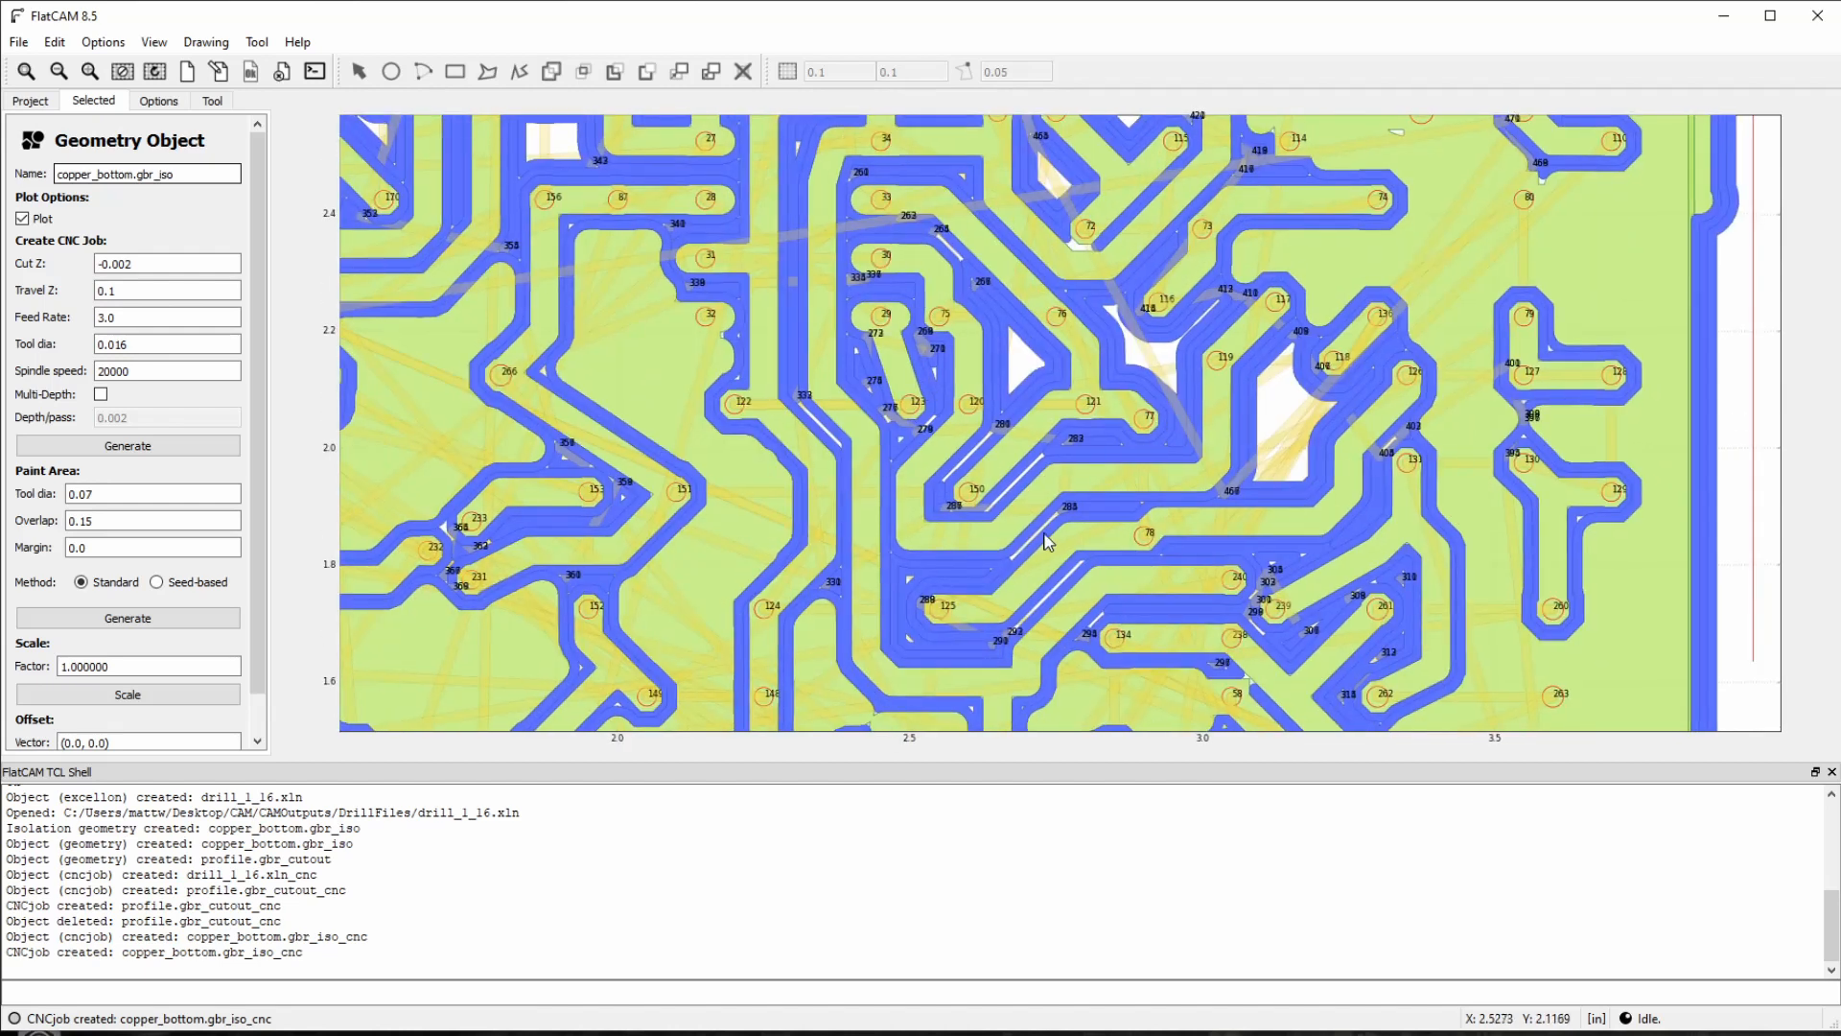
middle_drag(1354, 322, 1350, 481)
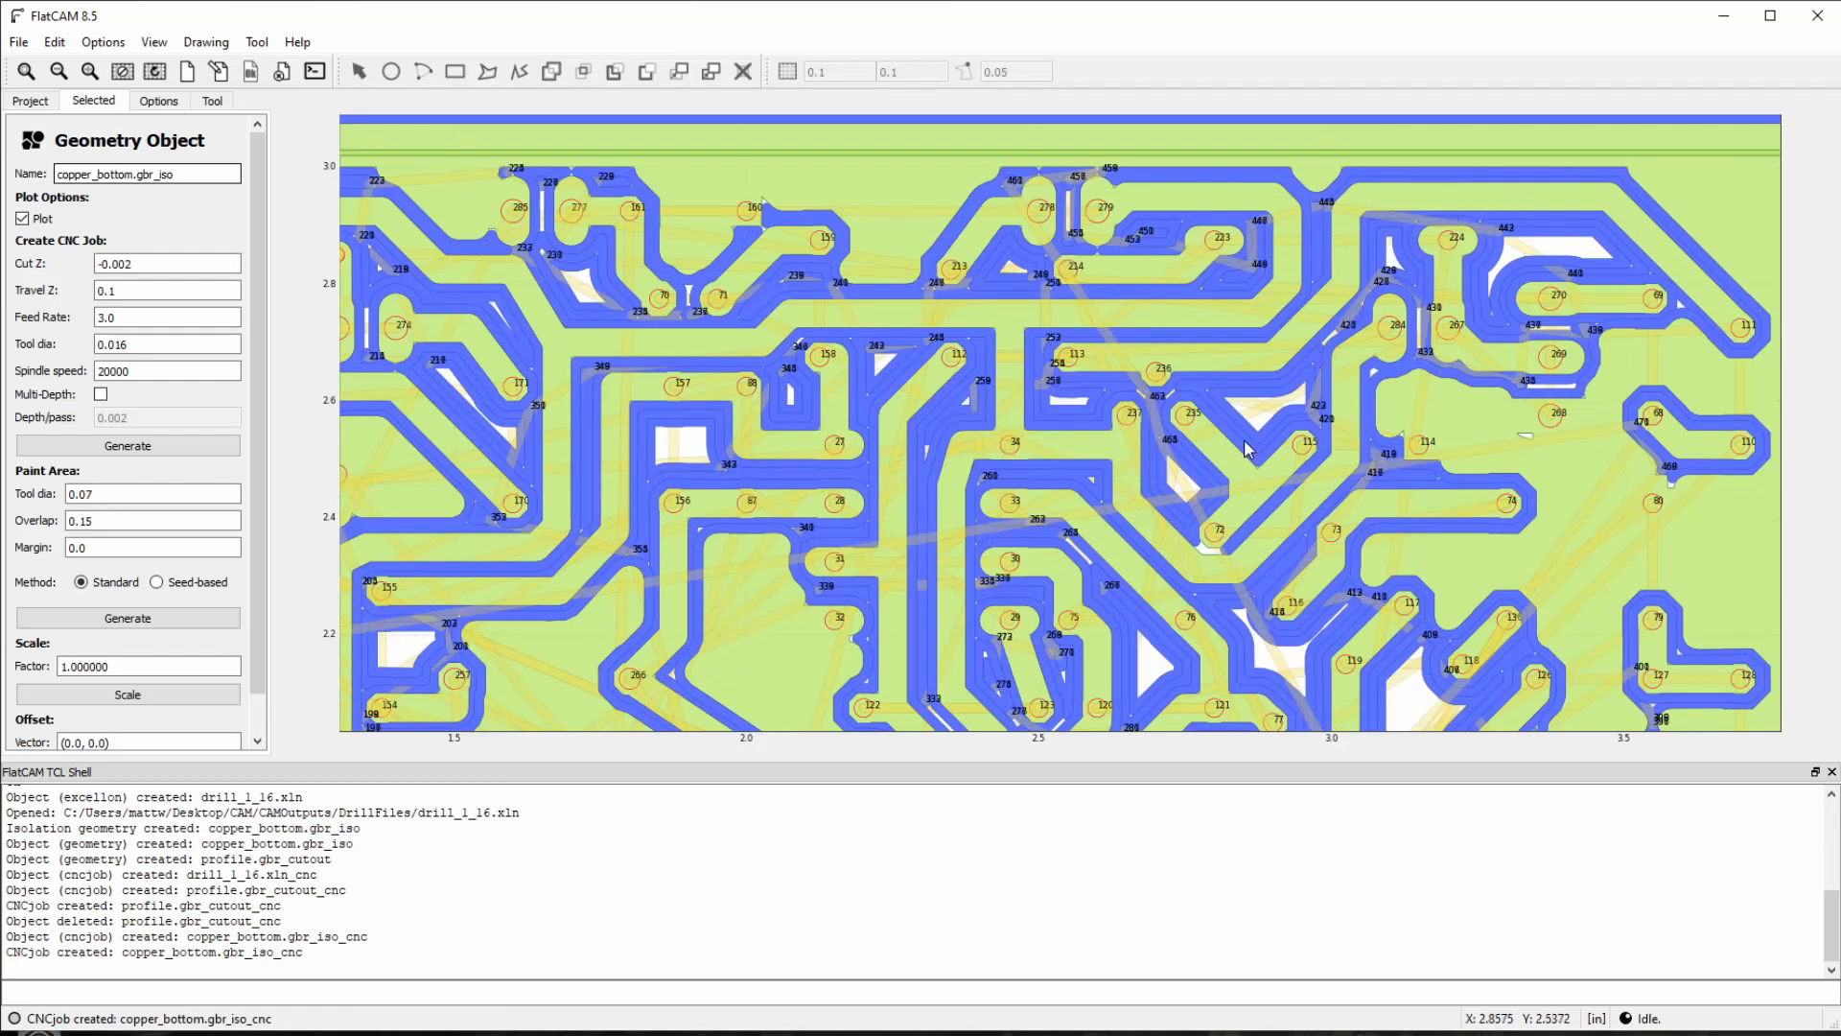
middle_drag(837, 464, 952, 468)
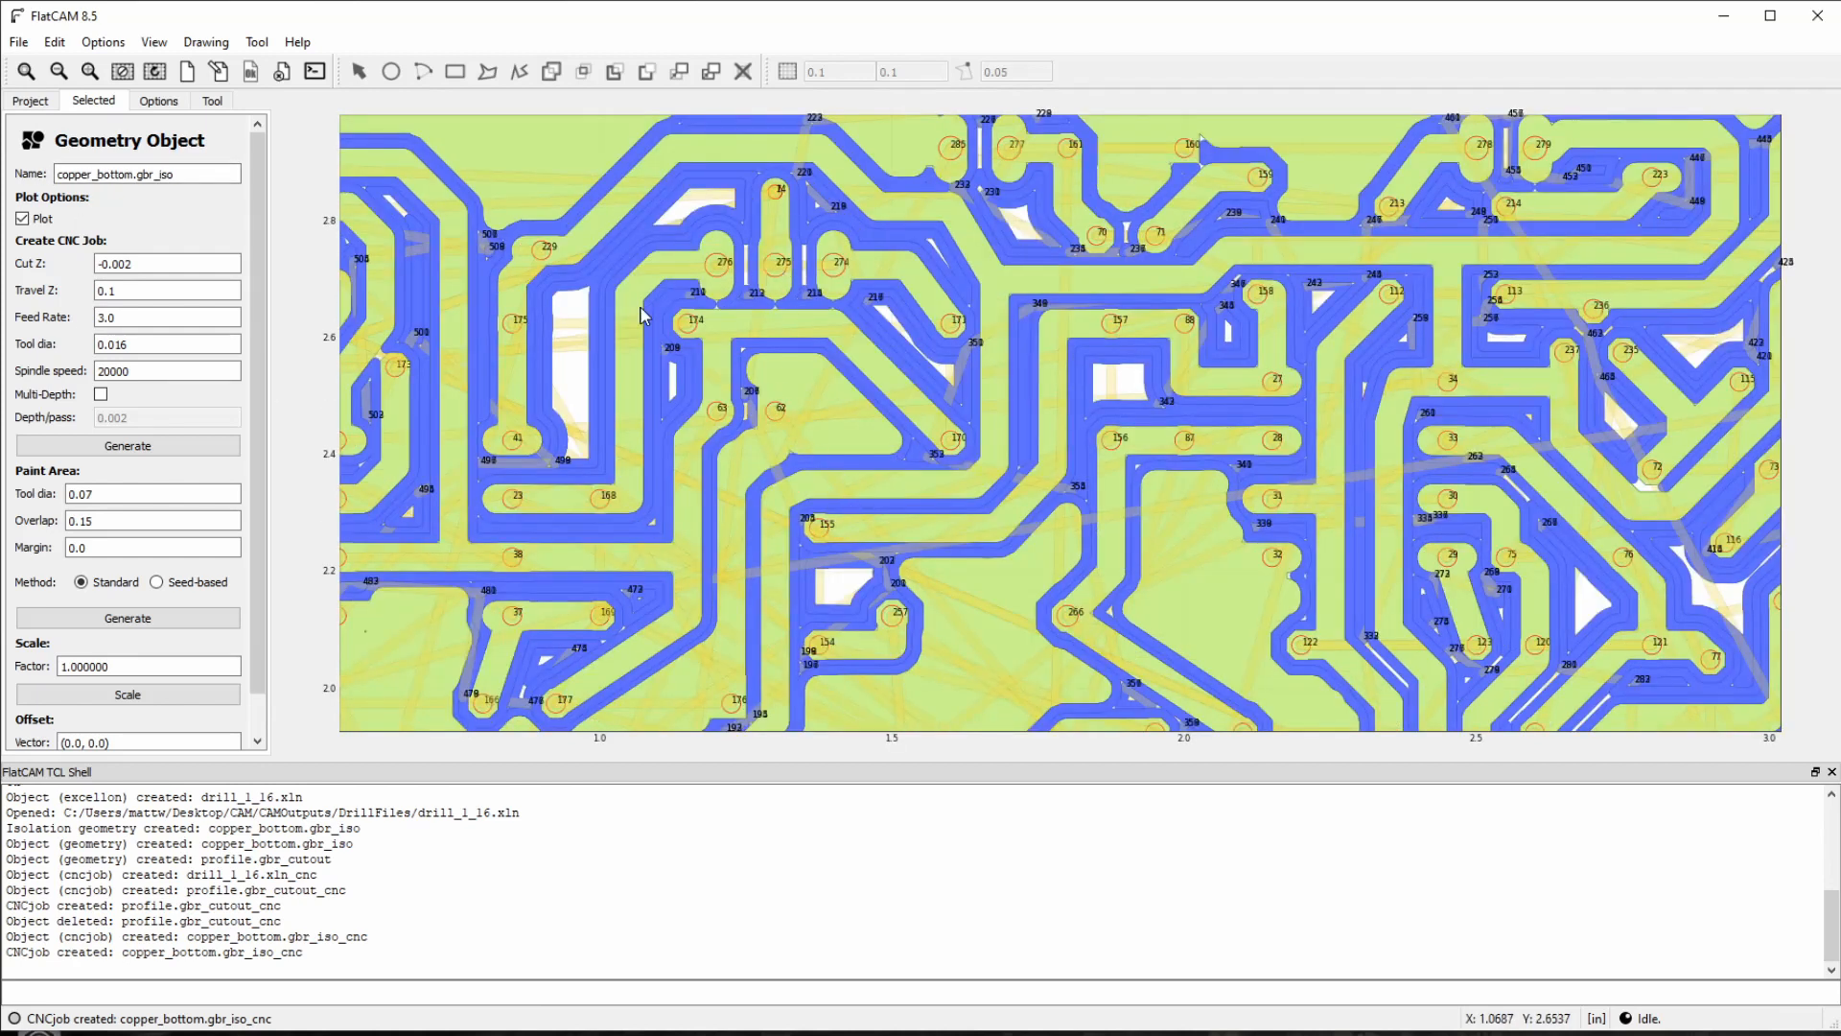
Step: Set the profile.gbr_cutout geometry's Cut Z to -0.1 and its feed rate to 1.5
click(36, 102)
click(38, 201)
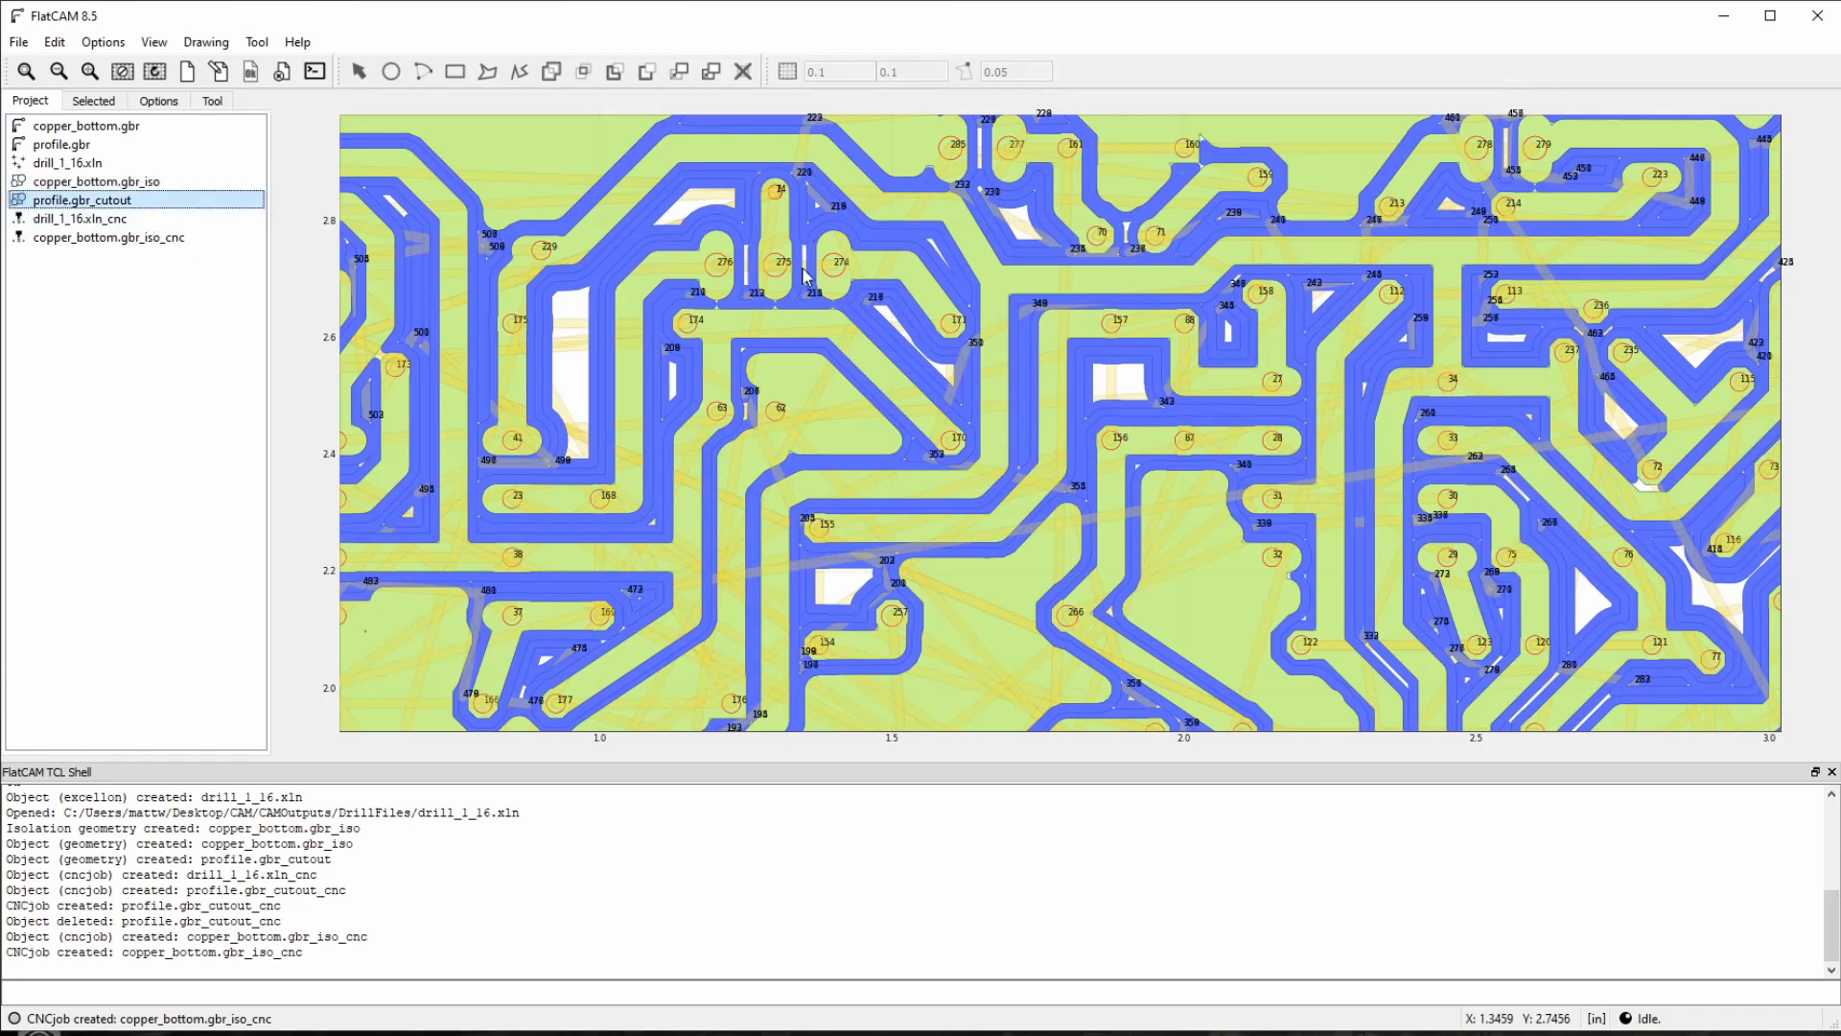
click(827, 472)
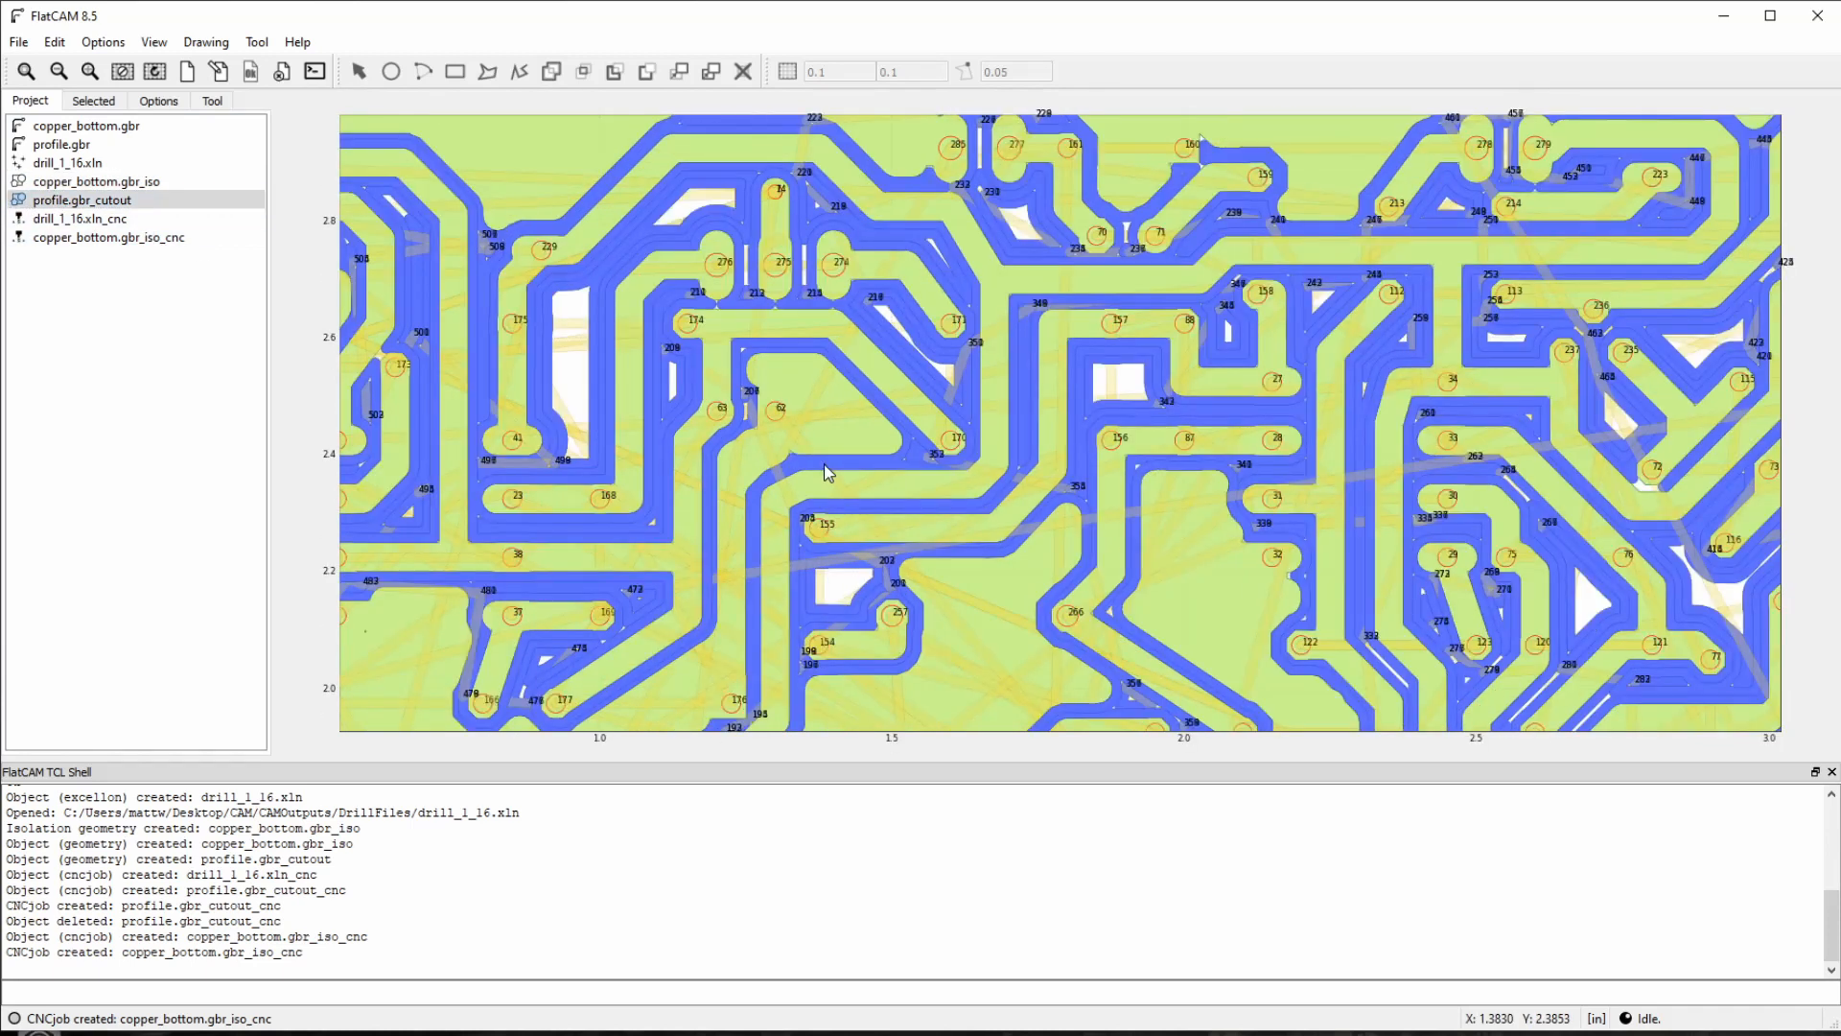
scroll(828, 461, down, 2)
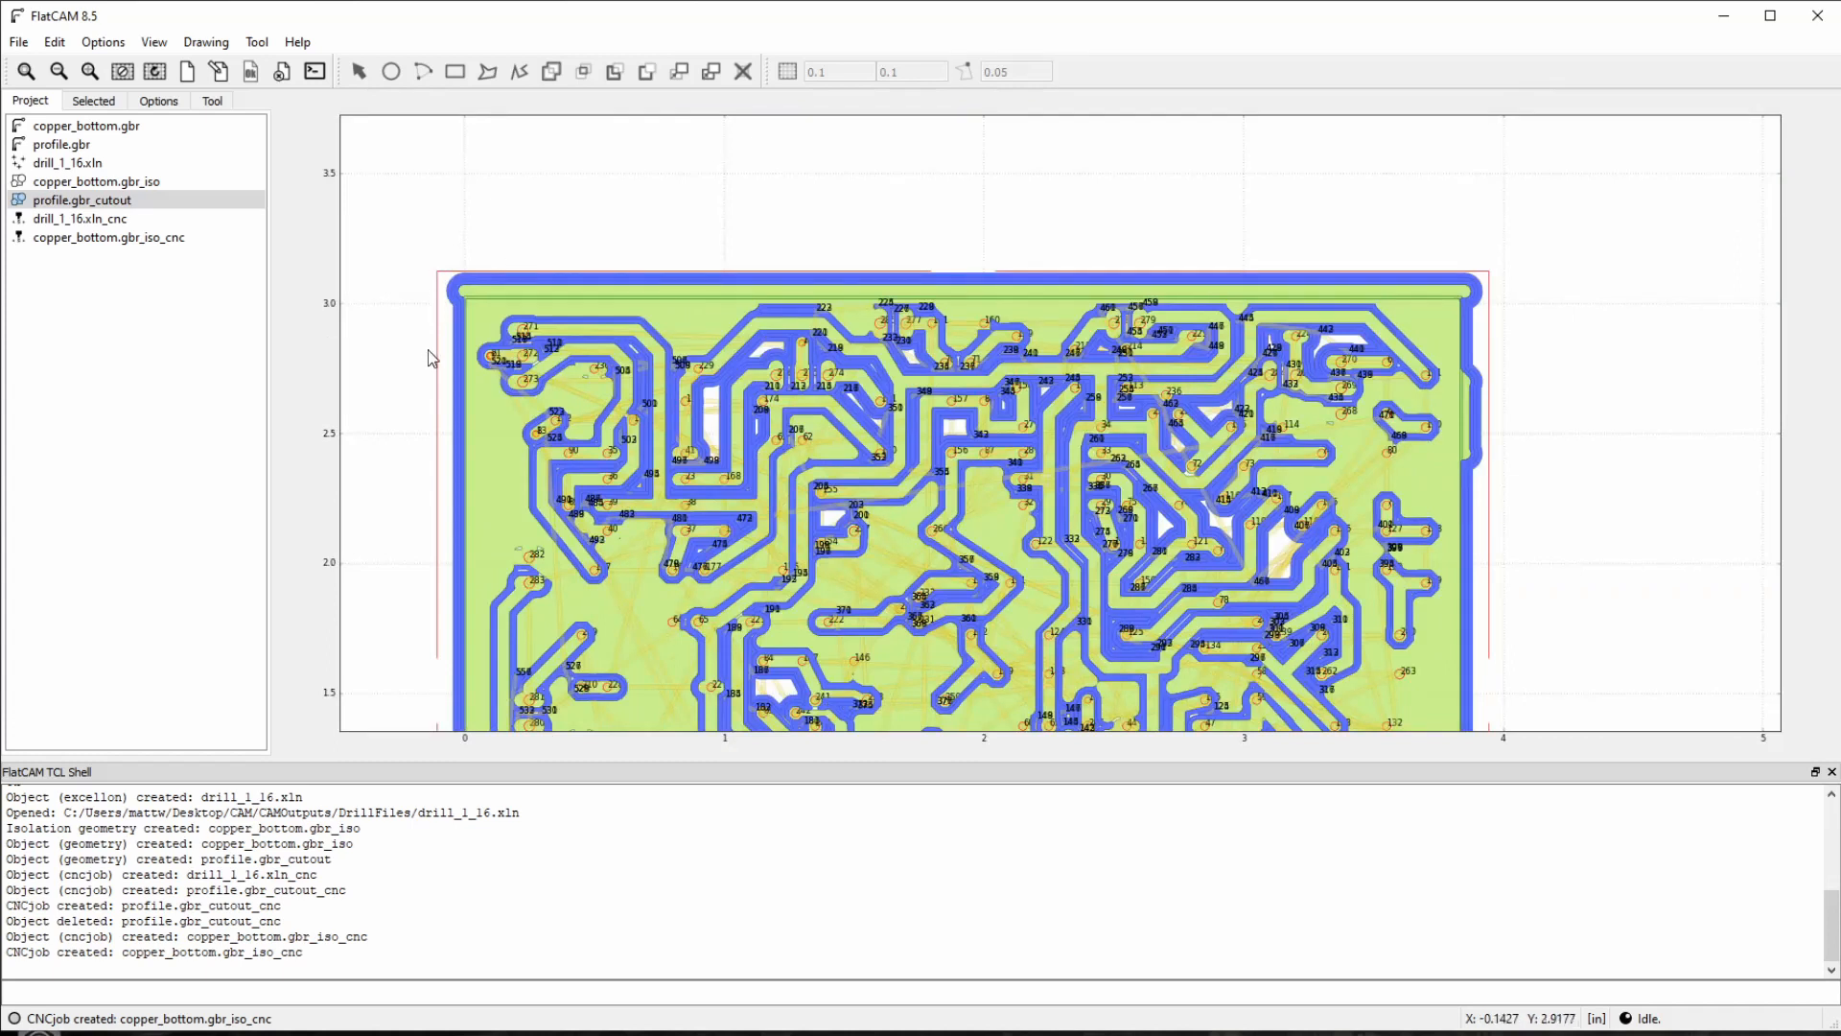
click(81, 199)
click(93, 101)
click(166, 263)
click(130, 265)
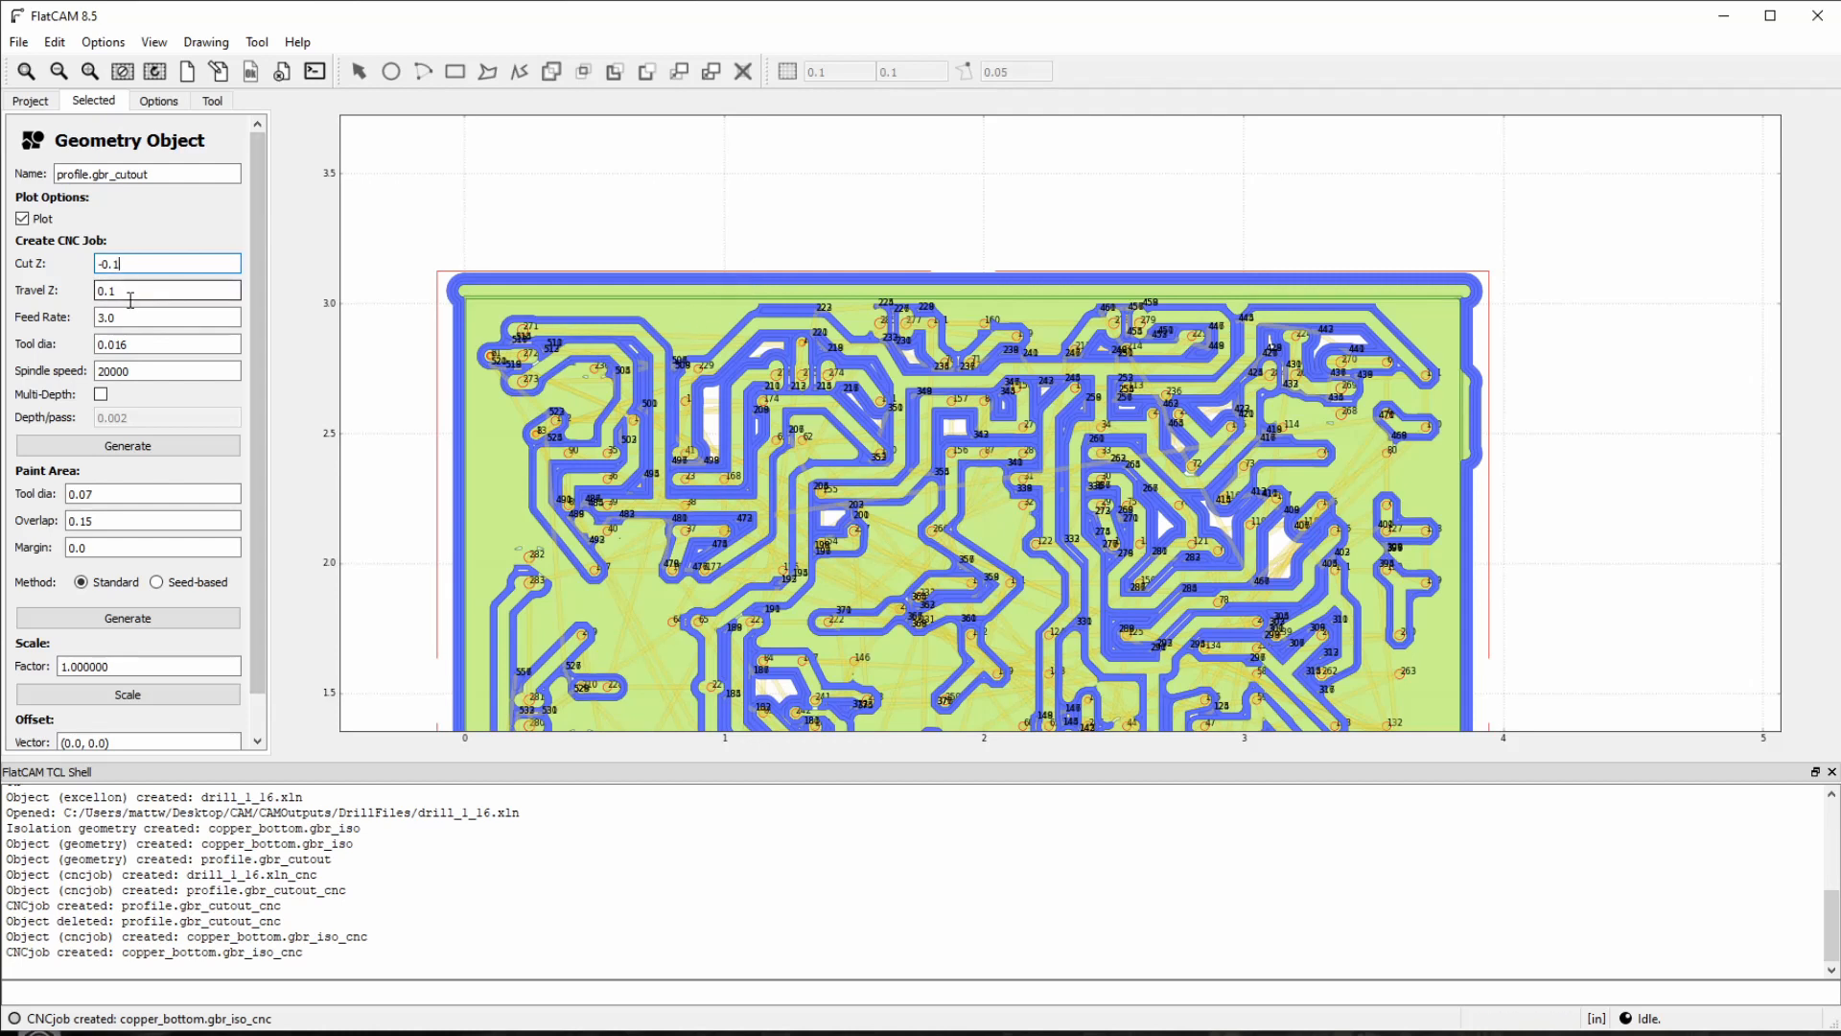
click(117, 323)
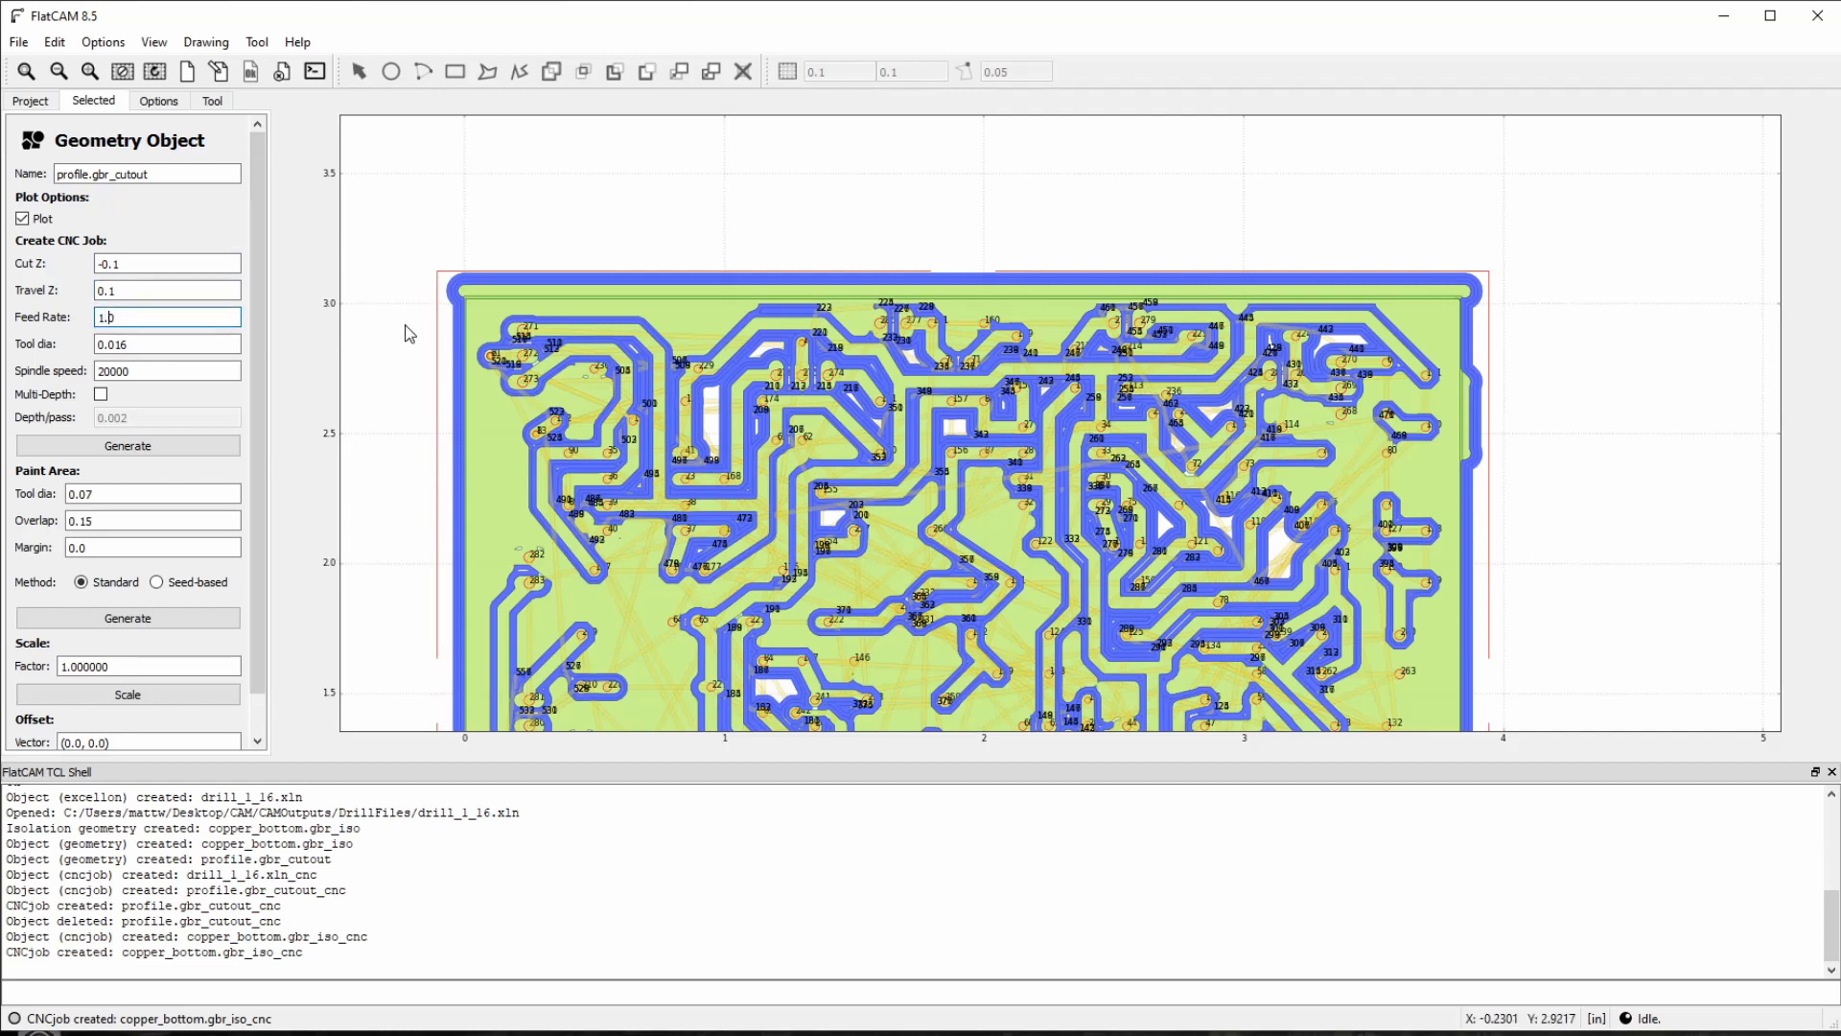
text(1.5)
key(Tab)
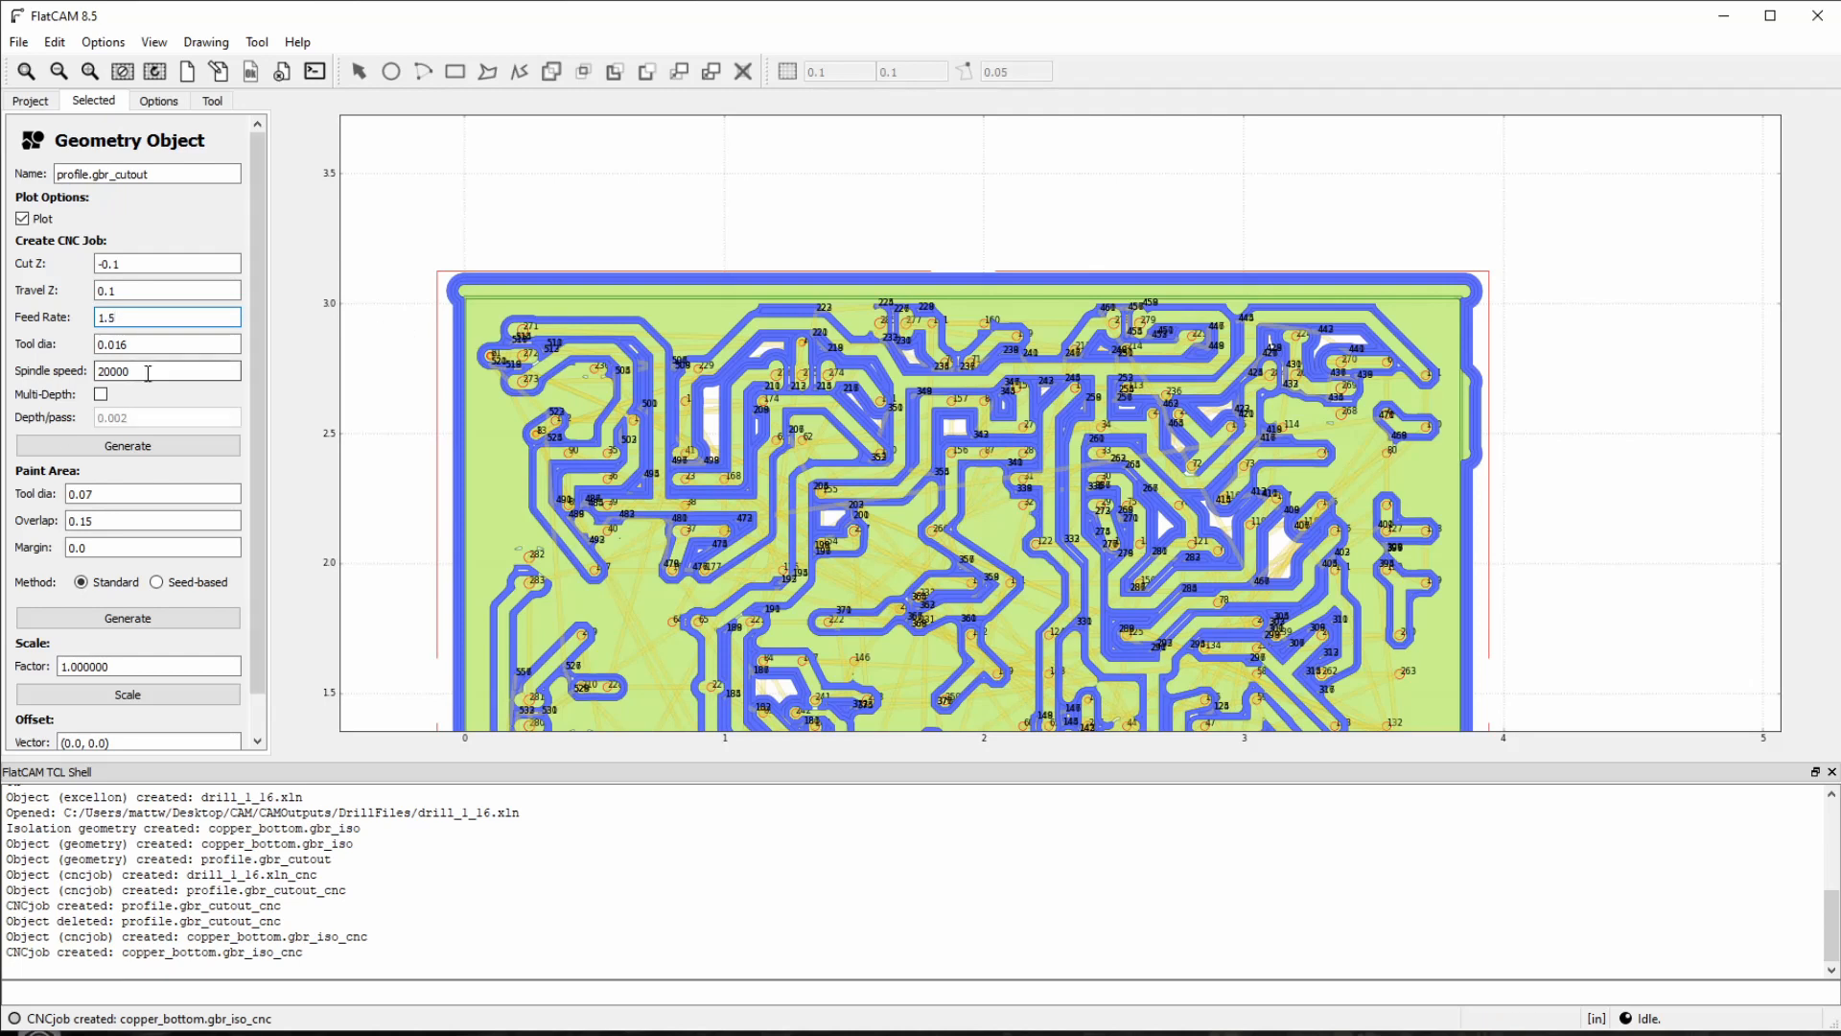
Step: Set the cutout's spindle speed to 12000 and tool diameter to 0.1, and generate its CNC job
text(1)
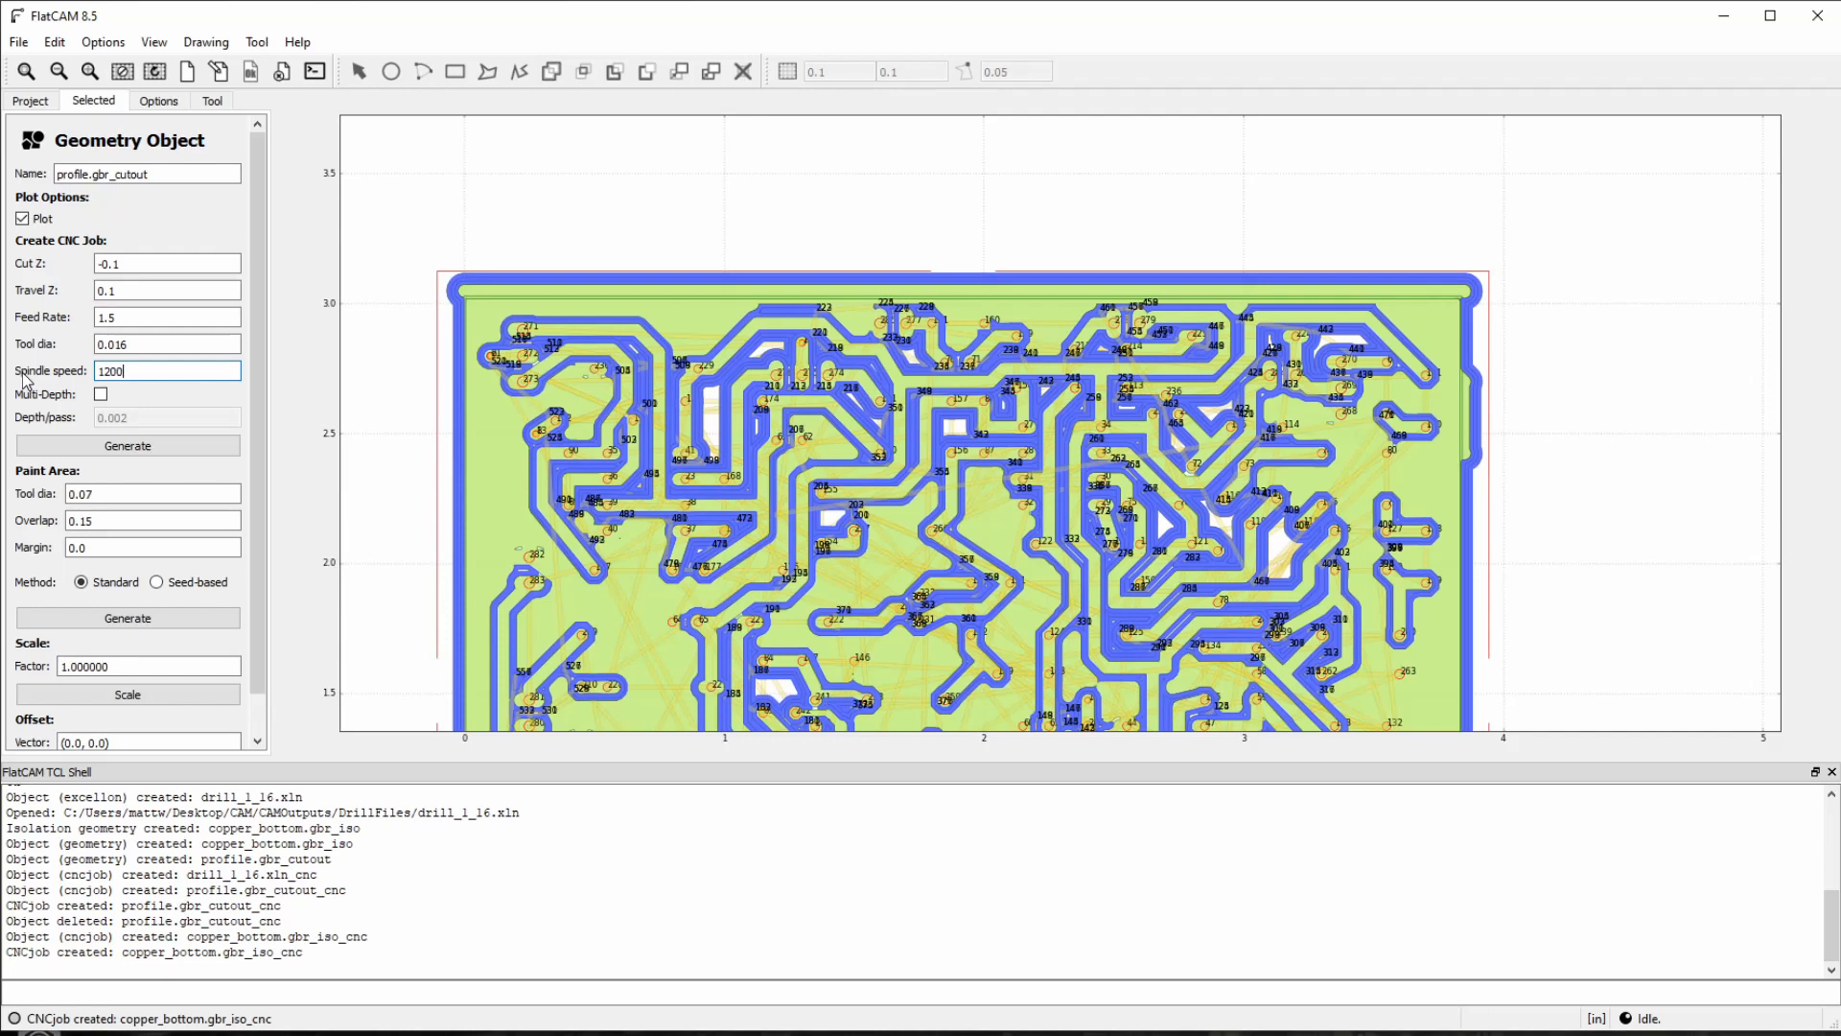
click(141, 344)
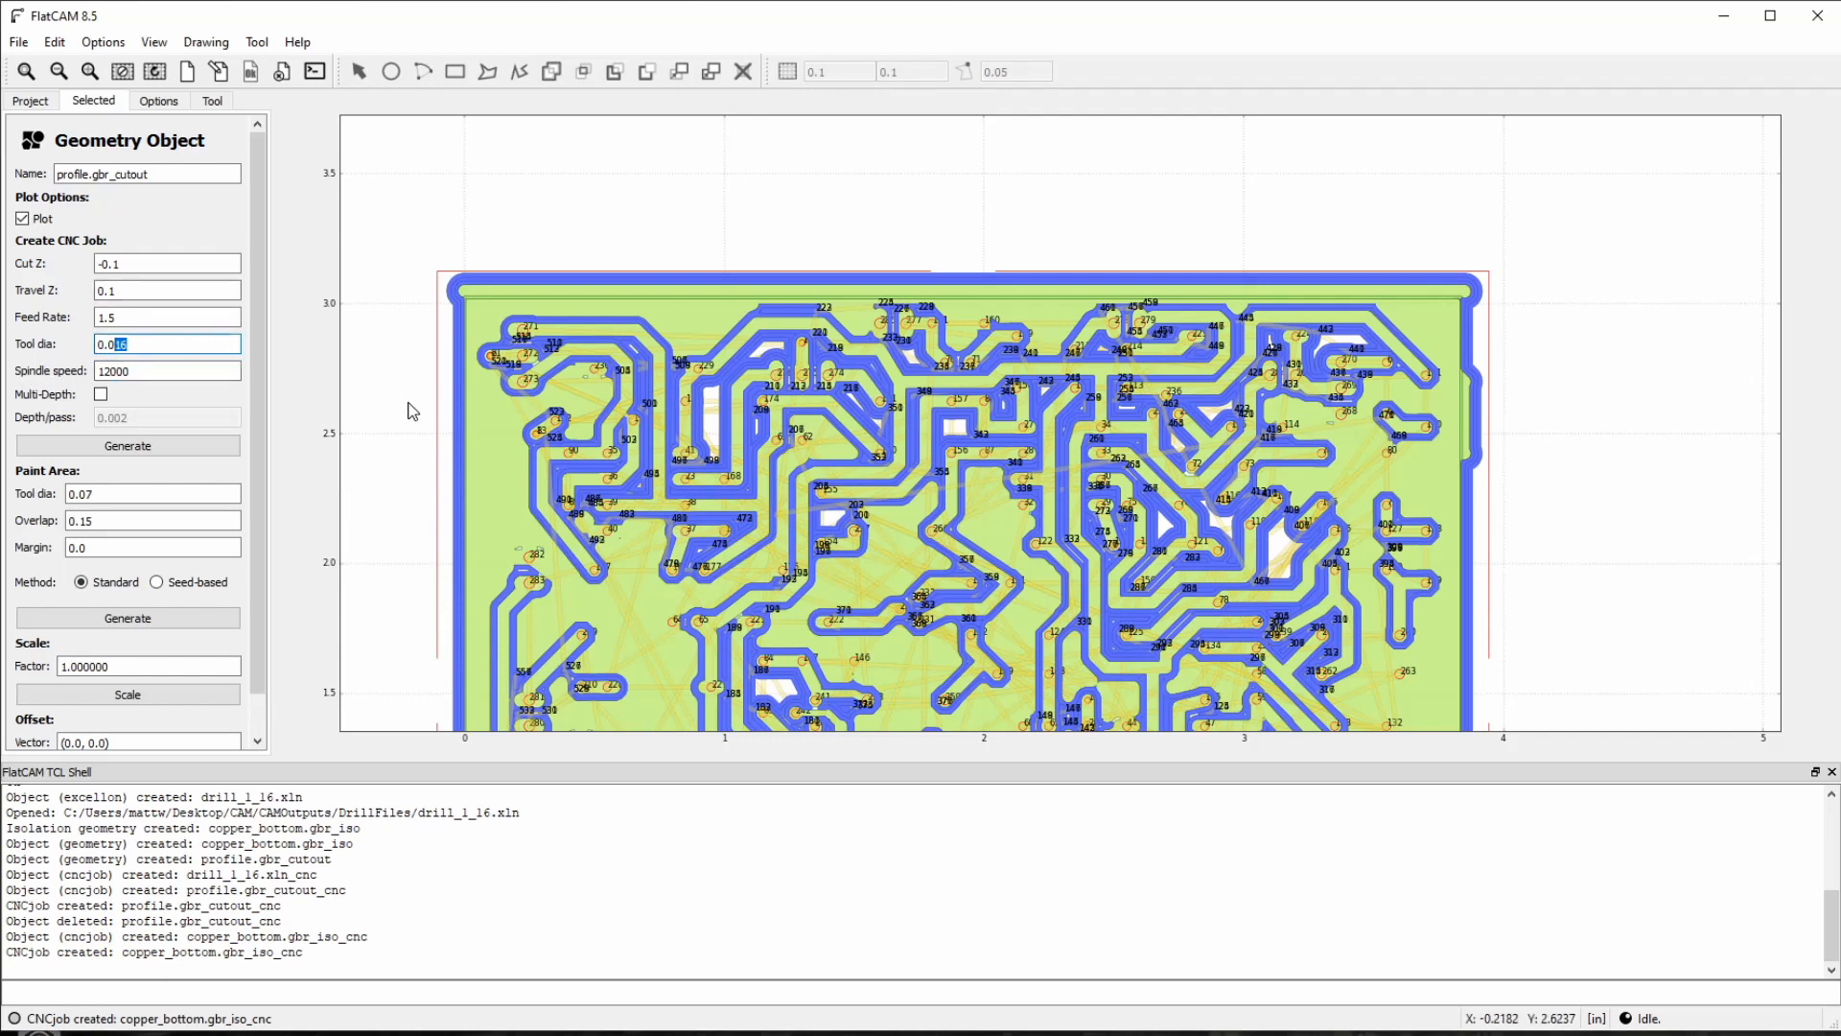
click(169, 447)
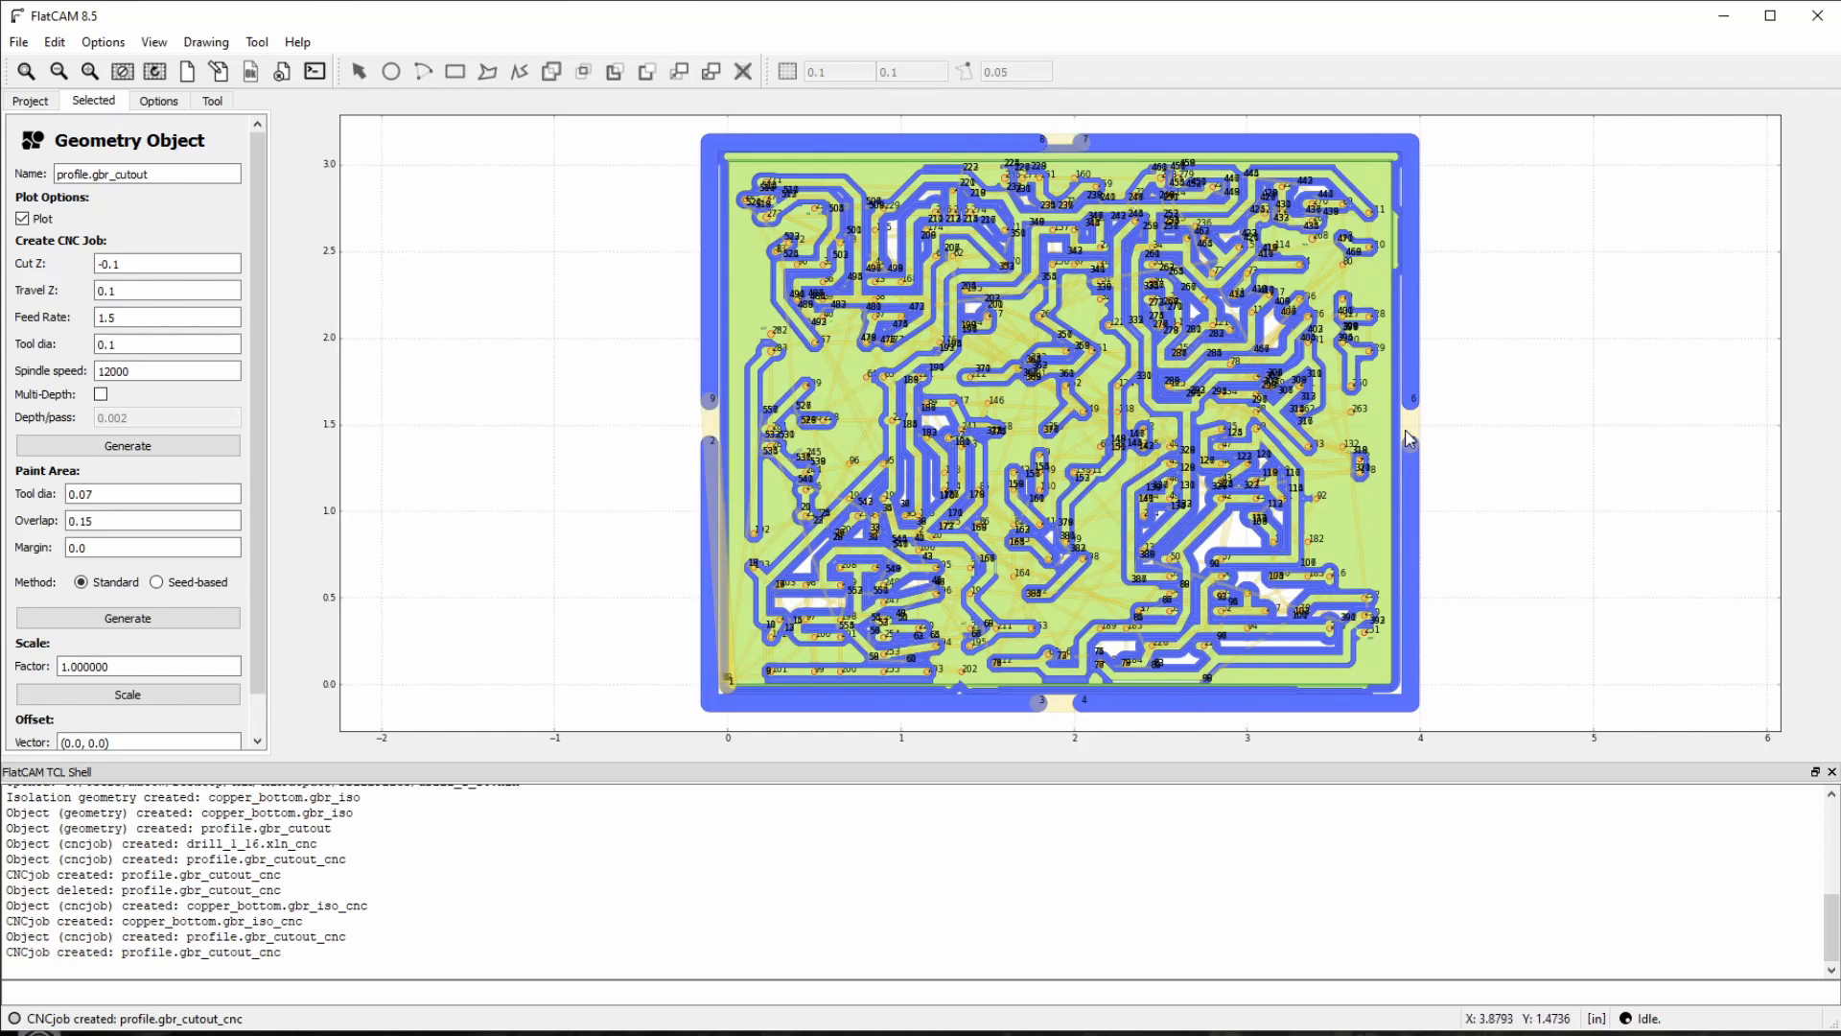
Step: Go through the drill, isolation and cutout CNC jobs in the project's object list
click(33, 102)
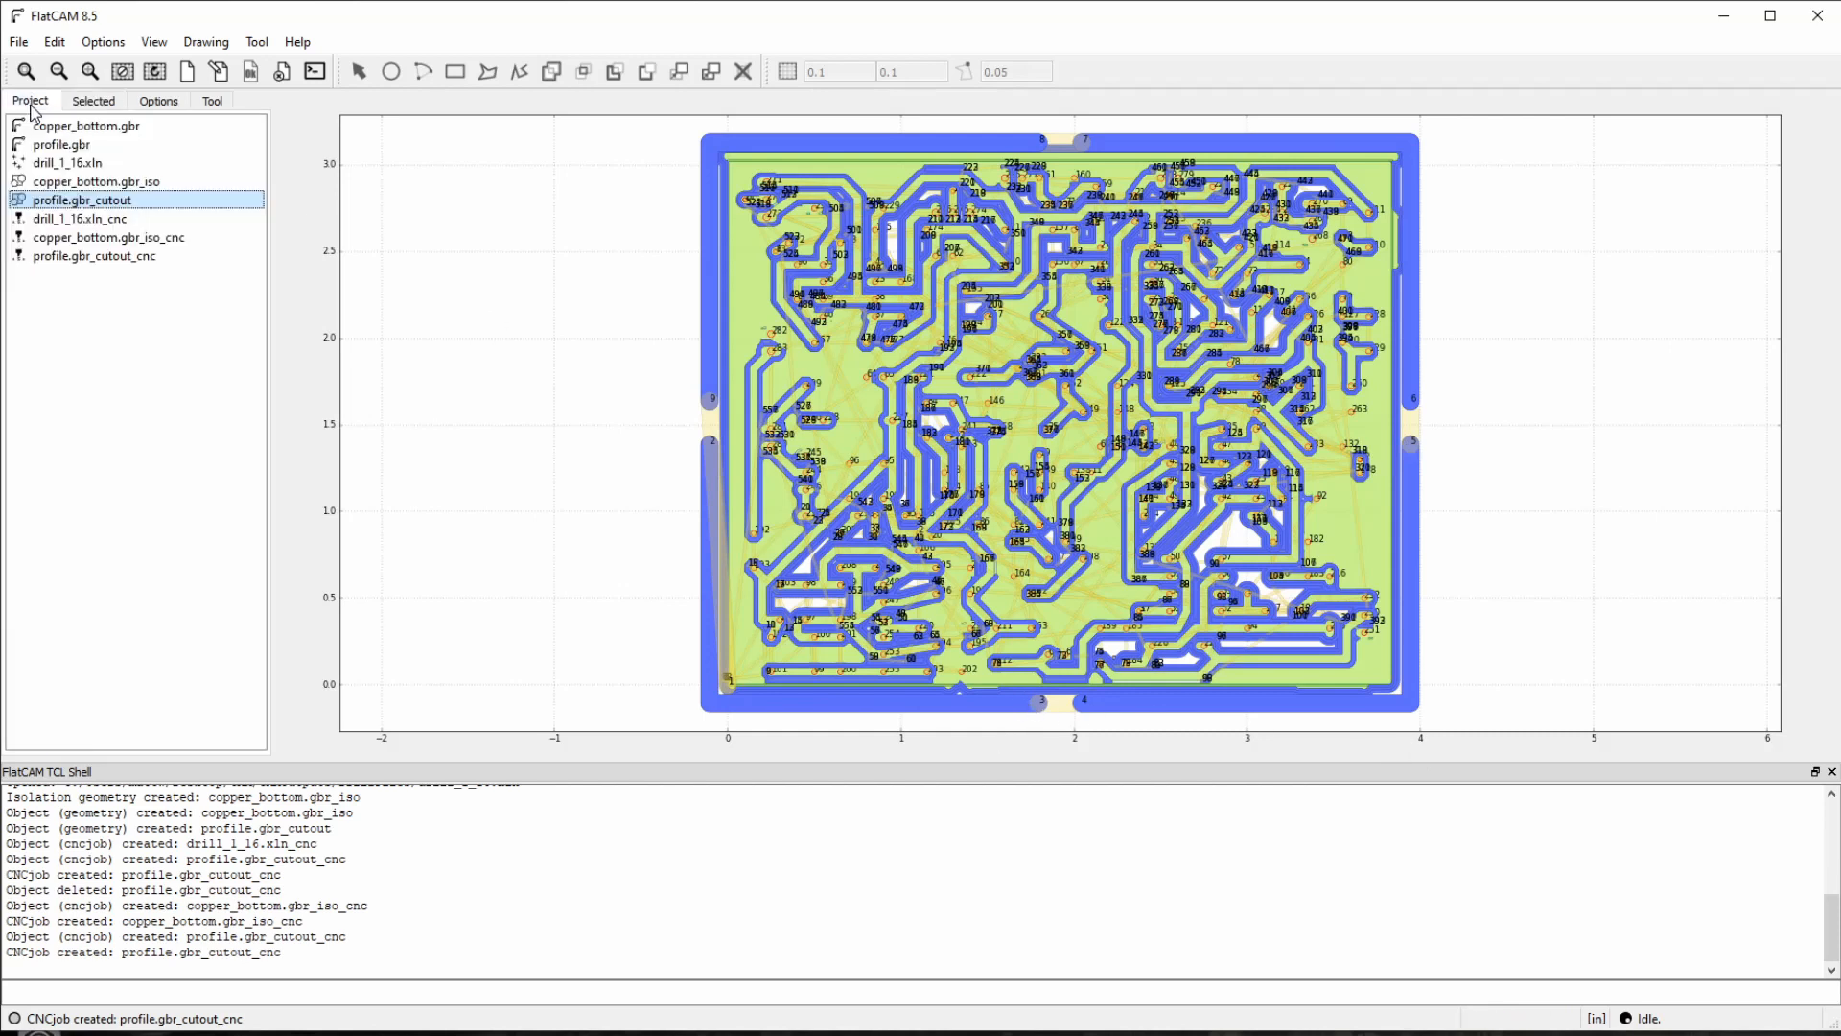
click(92, 221)
click(102, 238)
click(103, 258)
click(101, 223)
click(113, 241)
click(113, 258)
Step: Start the G-code export of drill_1_16.xln_cnc and create a GCODE folder in Desktop\CAM as its destination
click(108, 221)
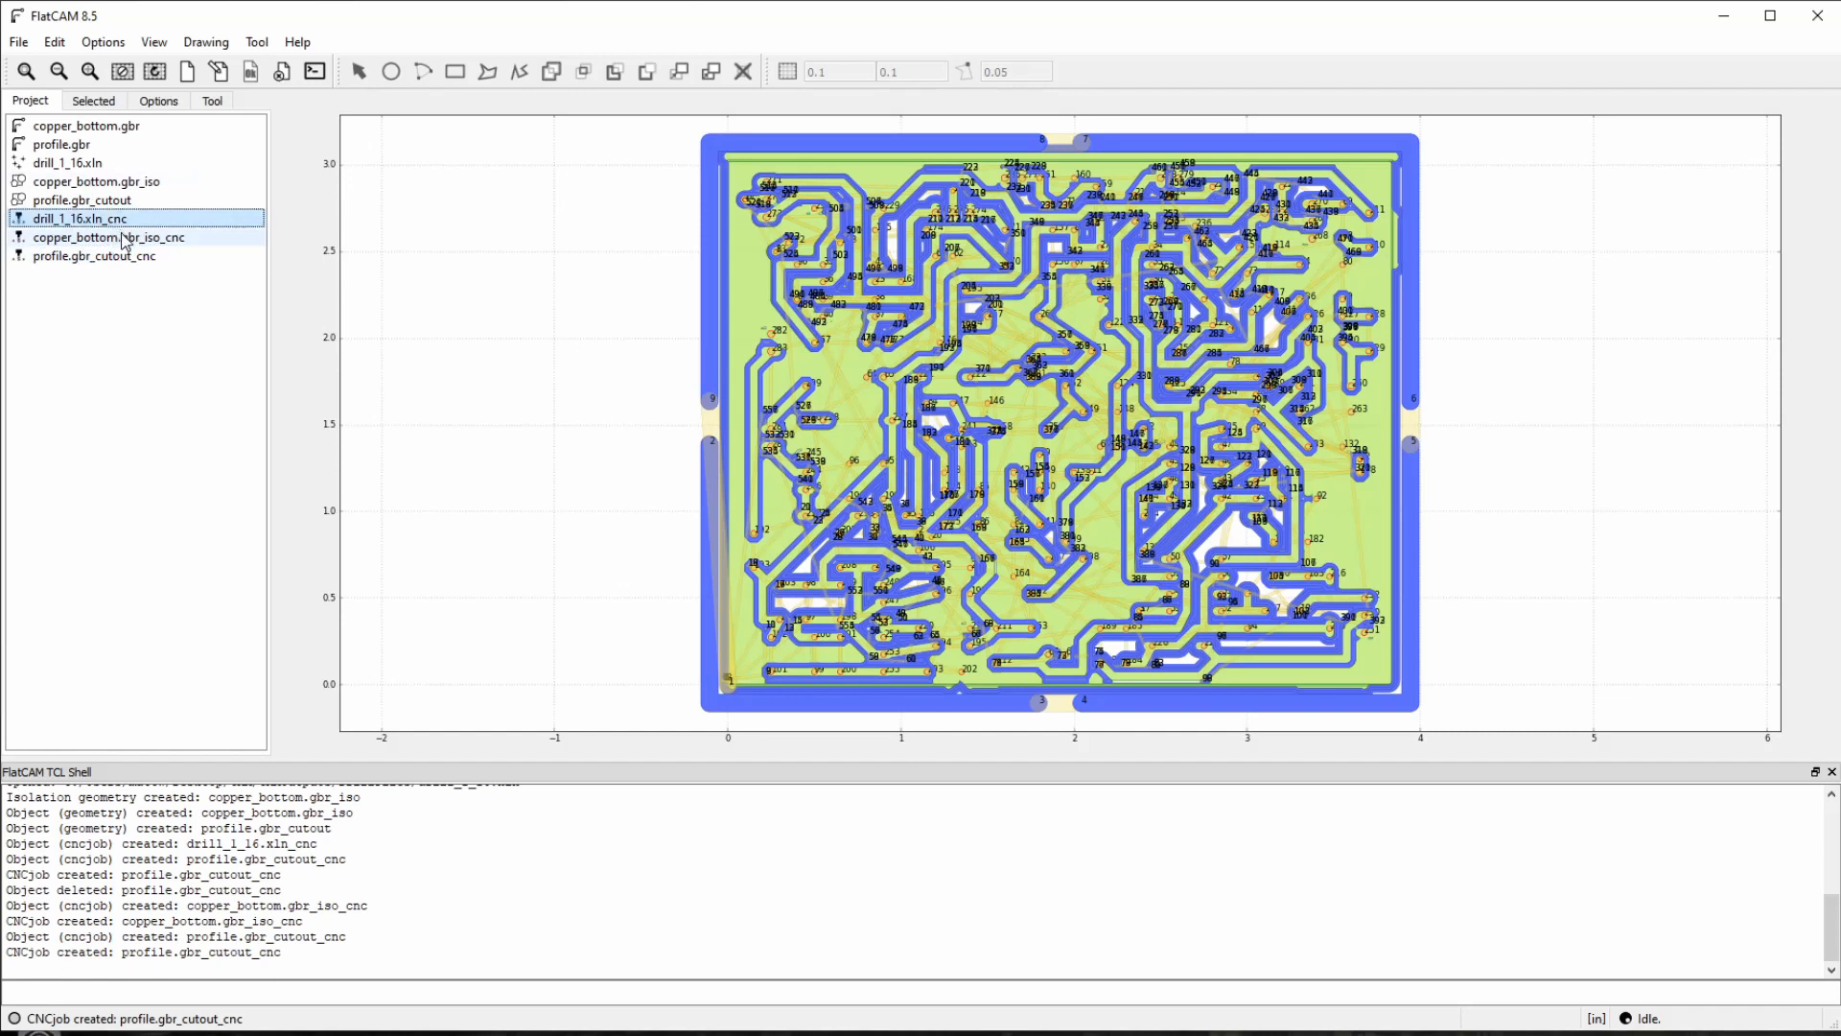
double_click(86, 218)
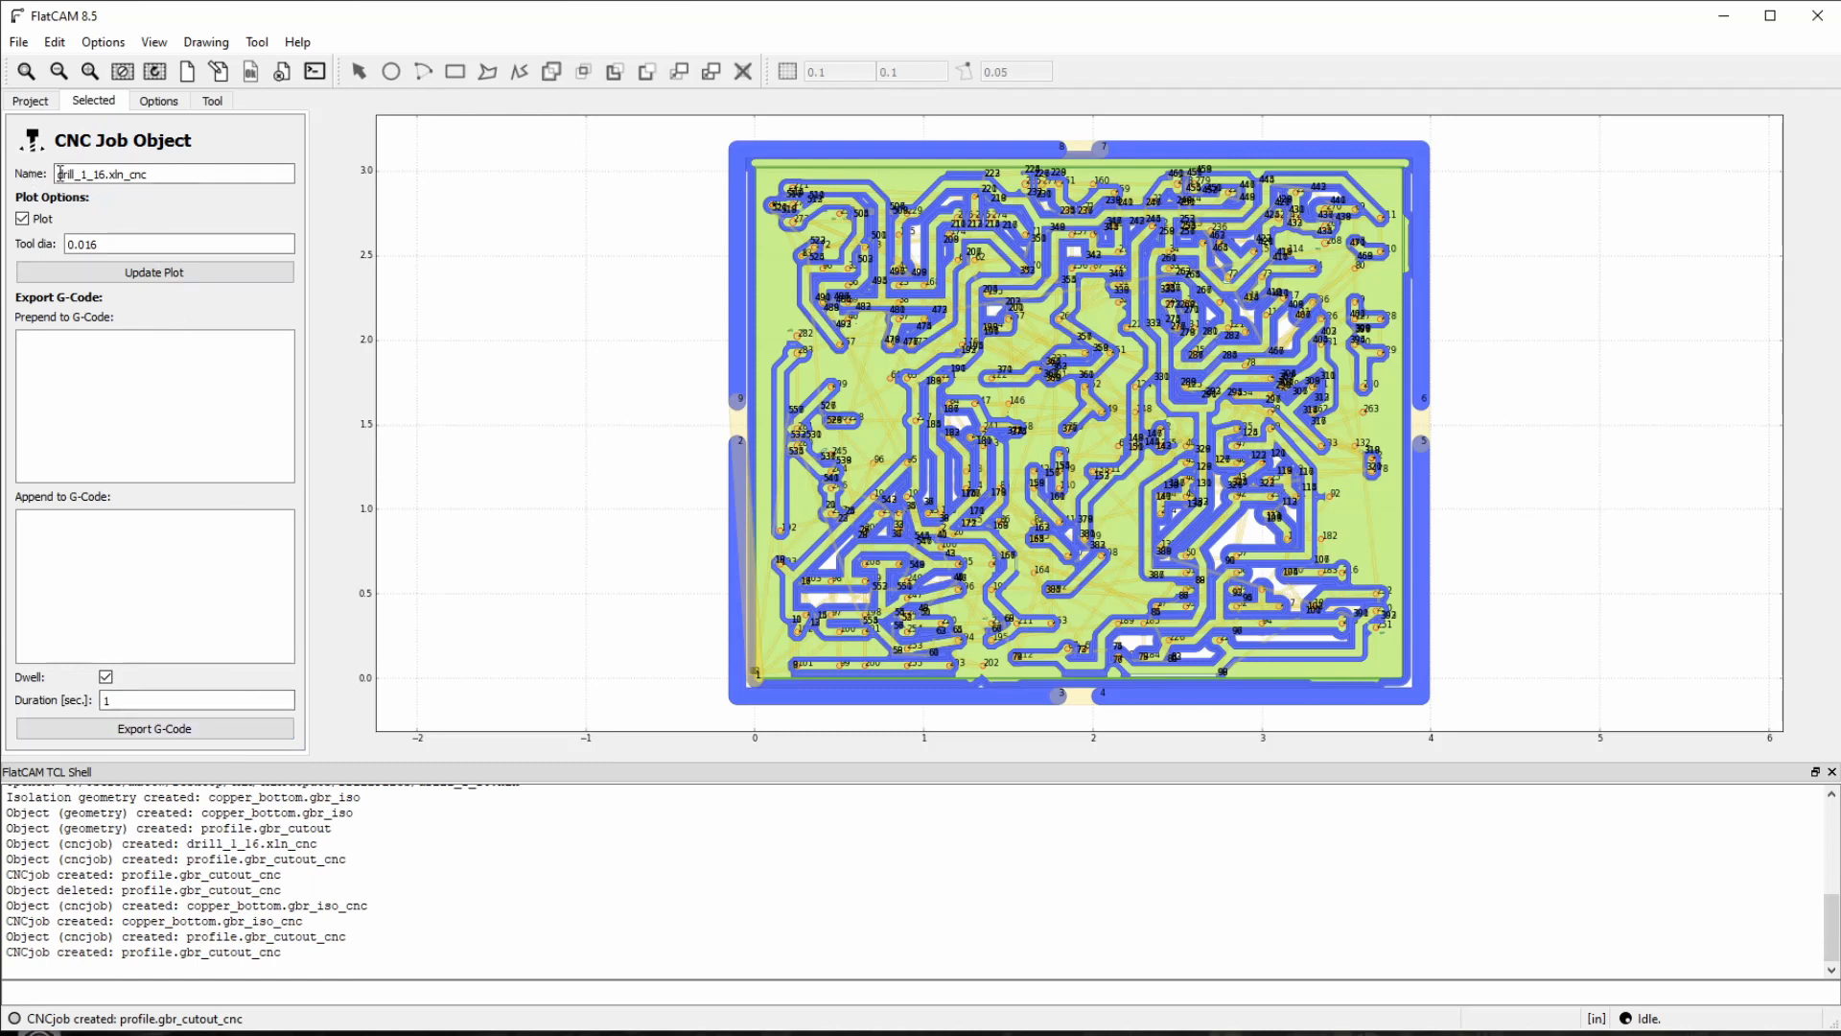
click(206, 731)
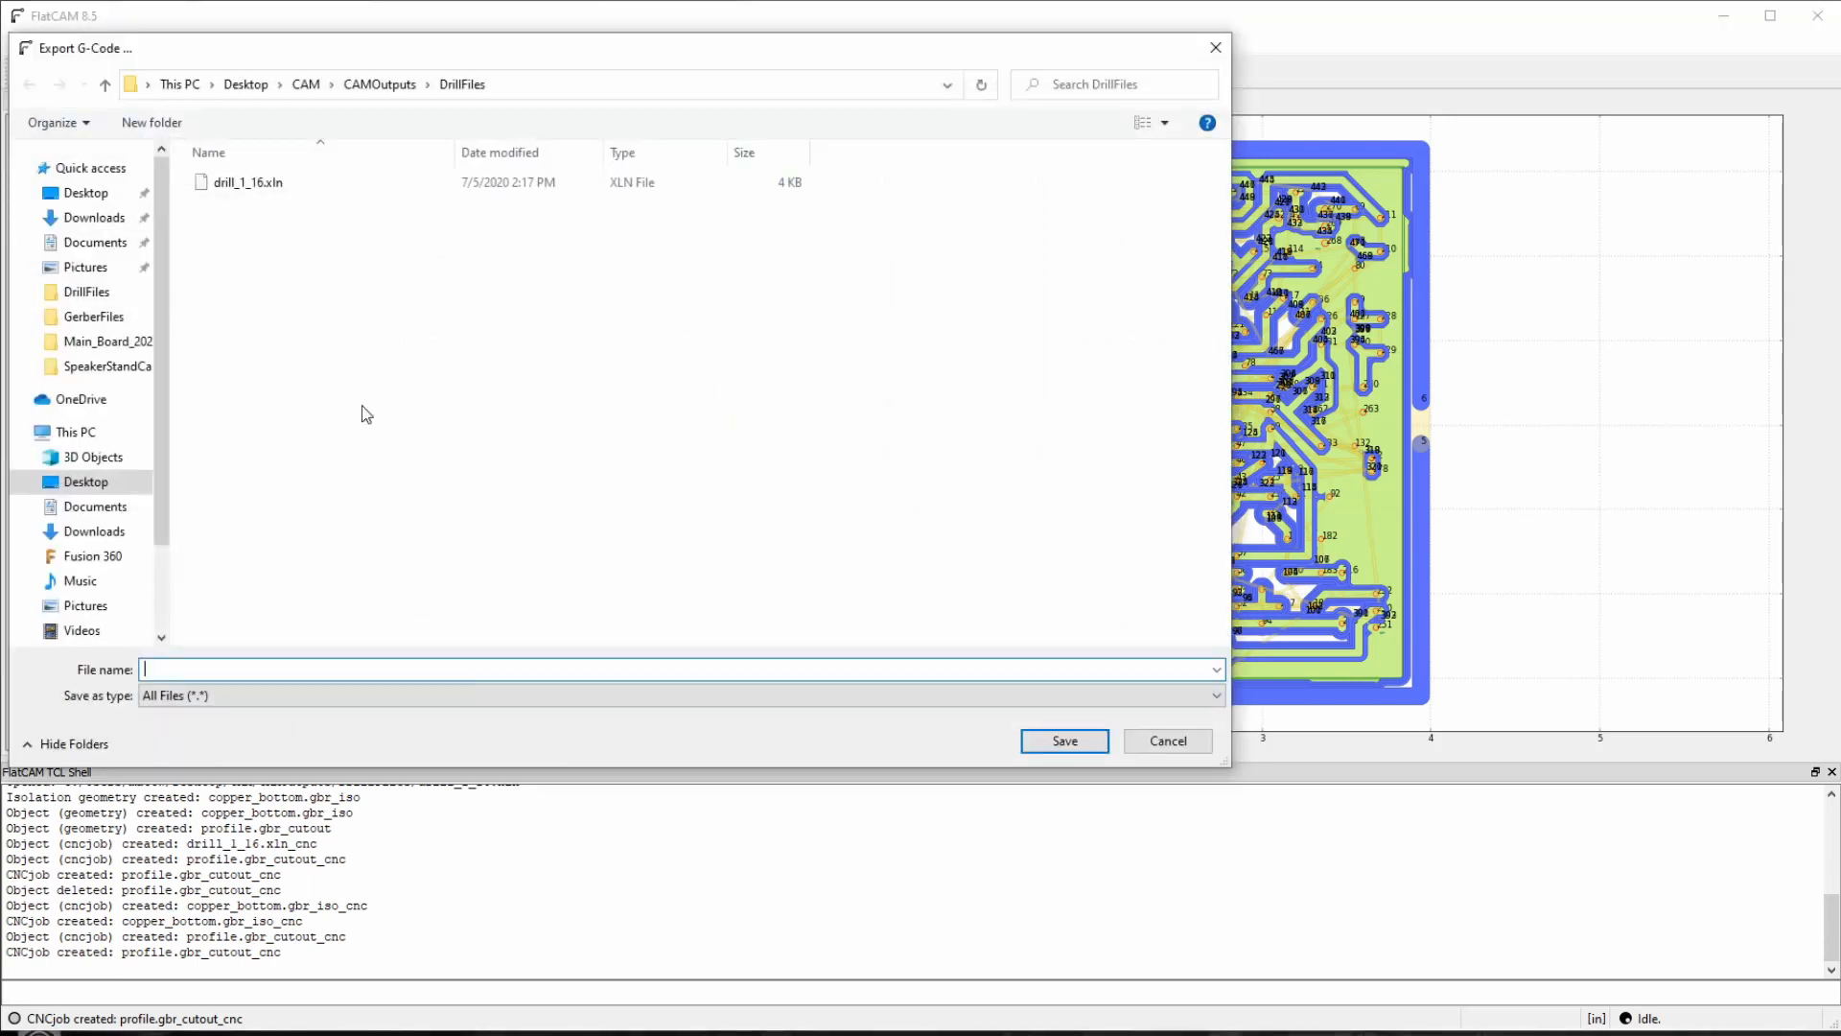
click(305, 84)
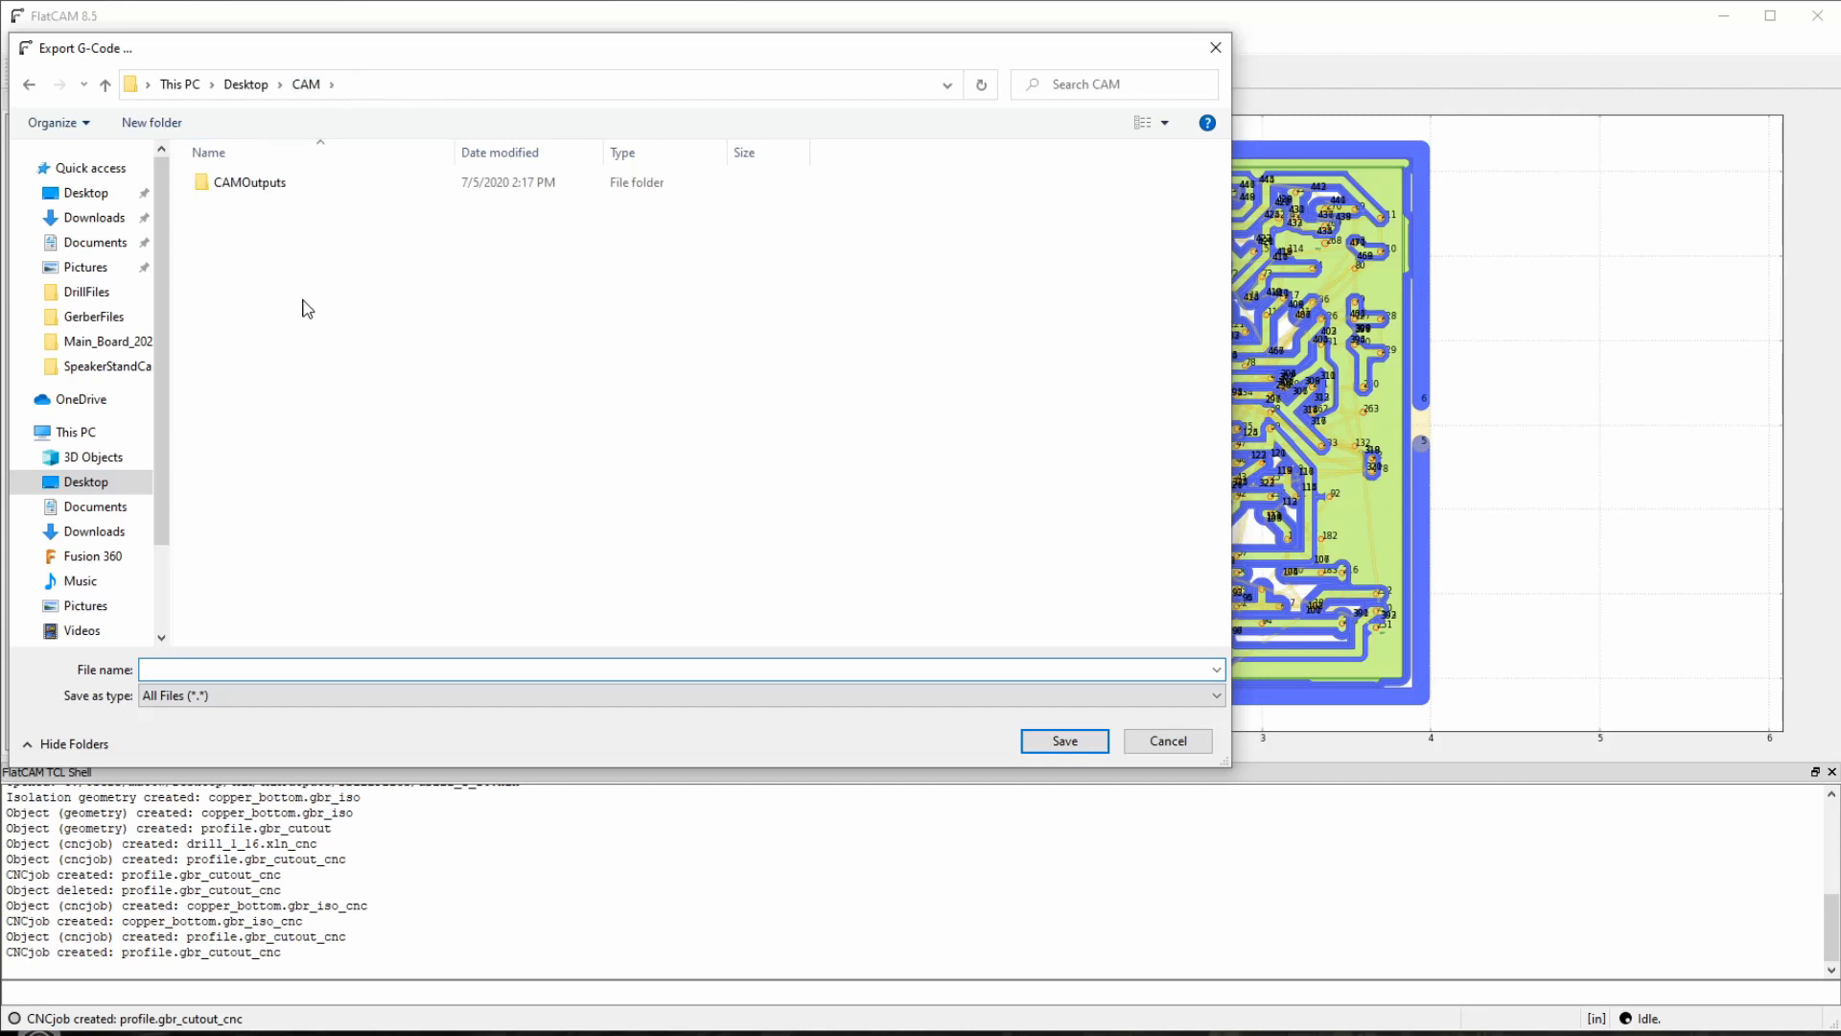
right_click(281, 261)
mouse_move(441, 548)
click(556, 547)
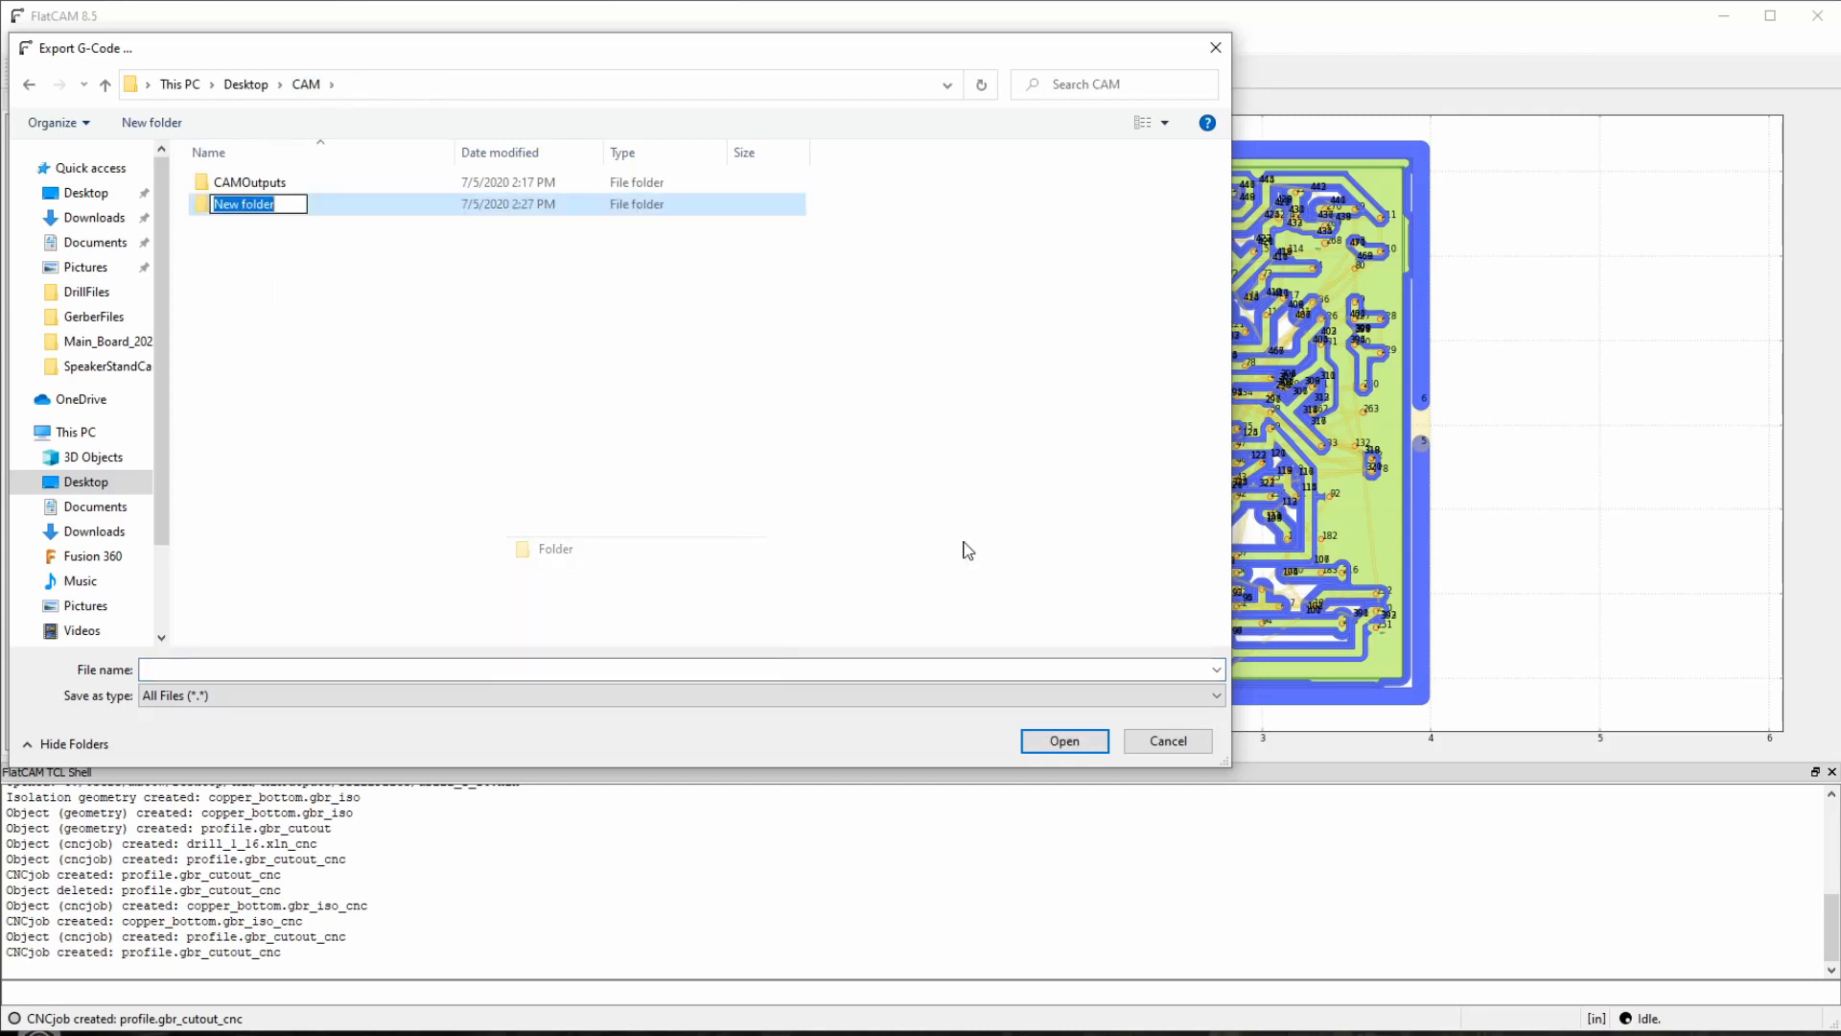
text(GCODE)
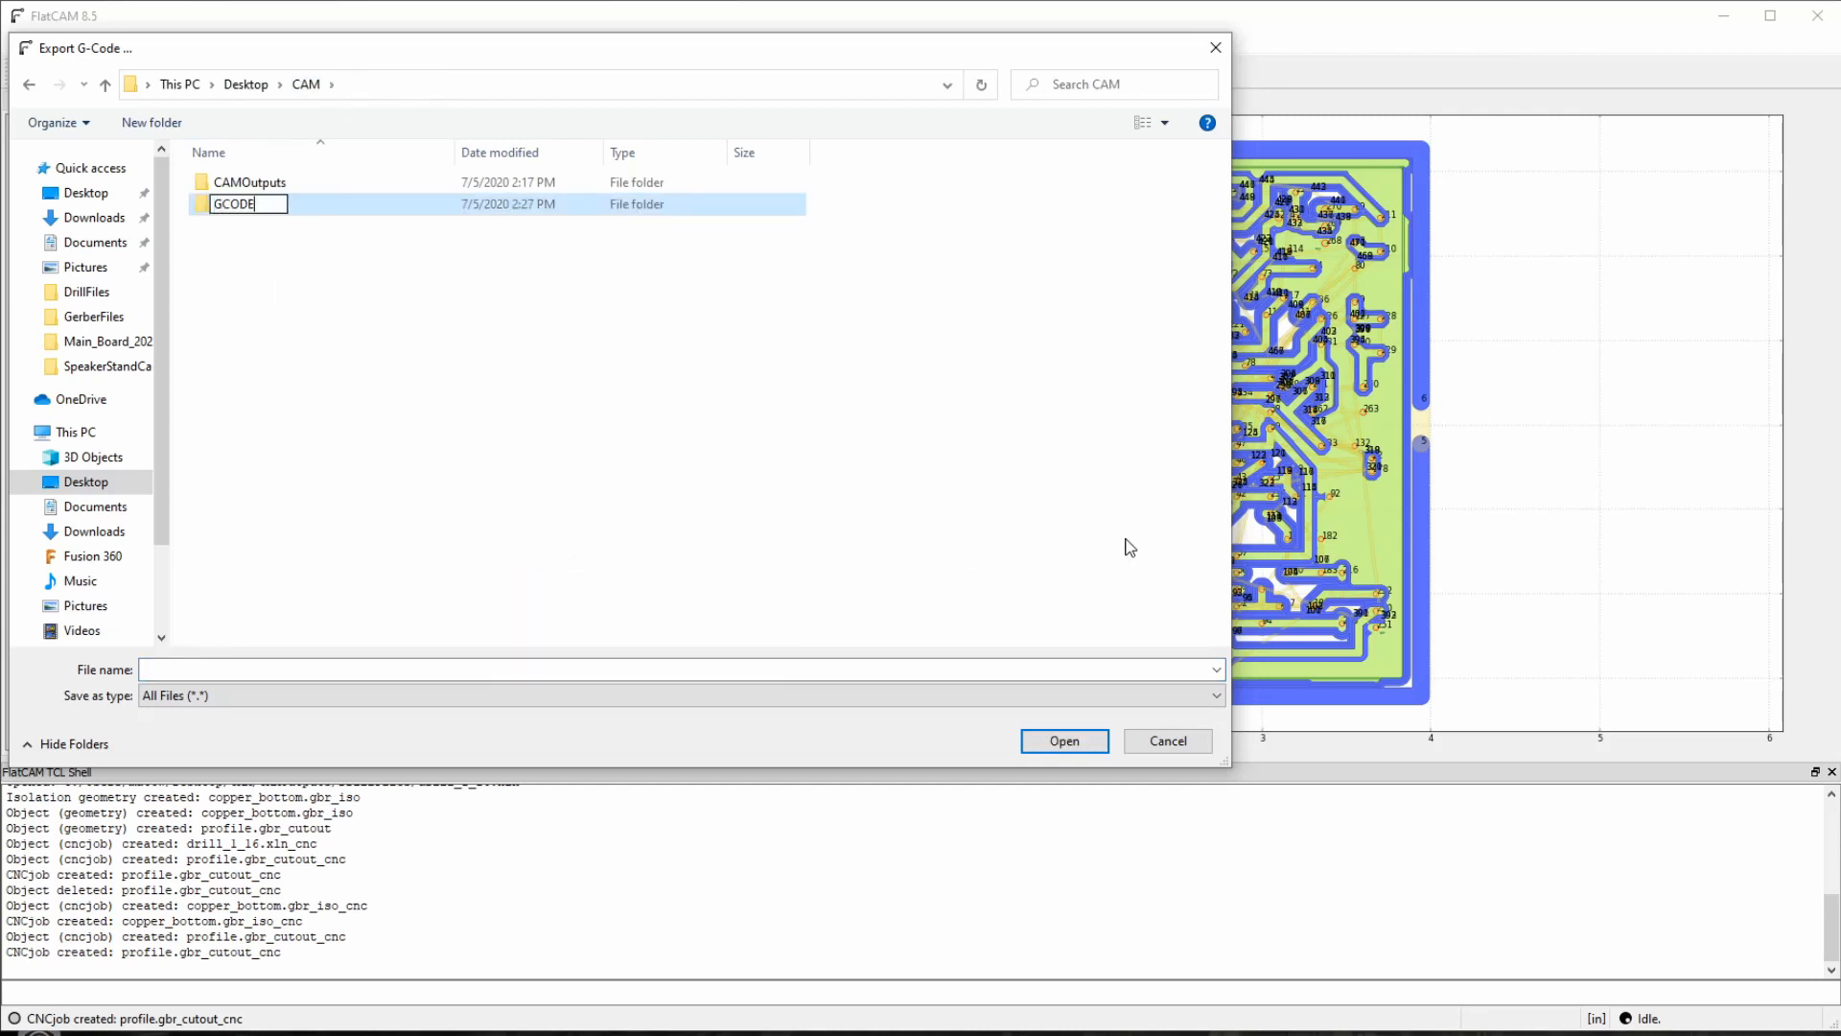
click(1067, 499)
double_click(297, 204)
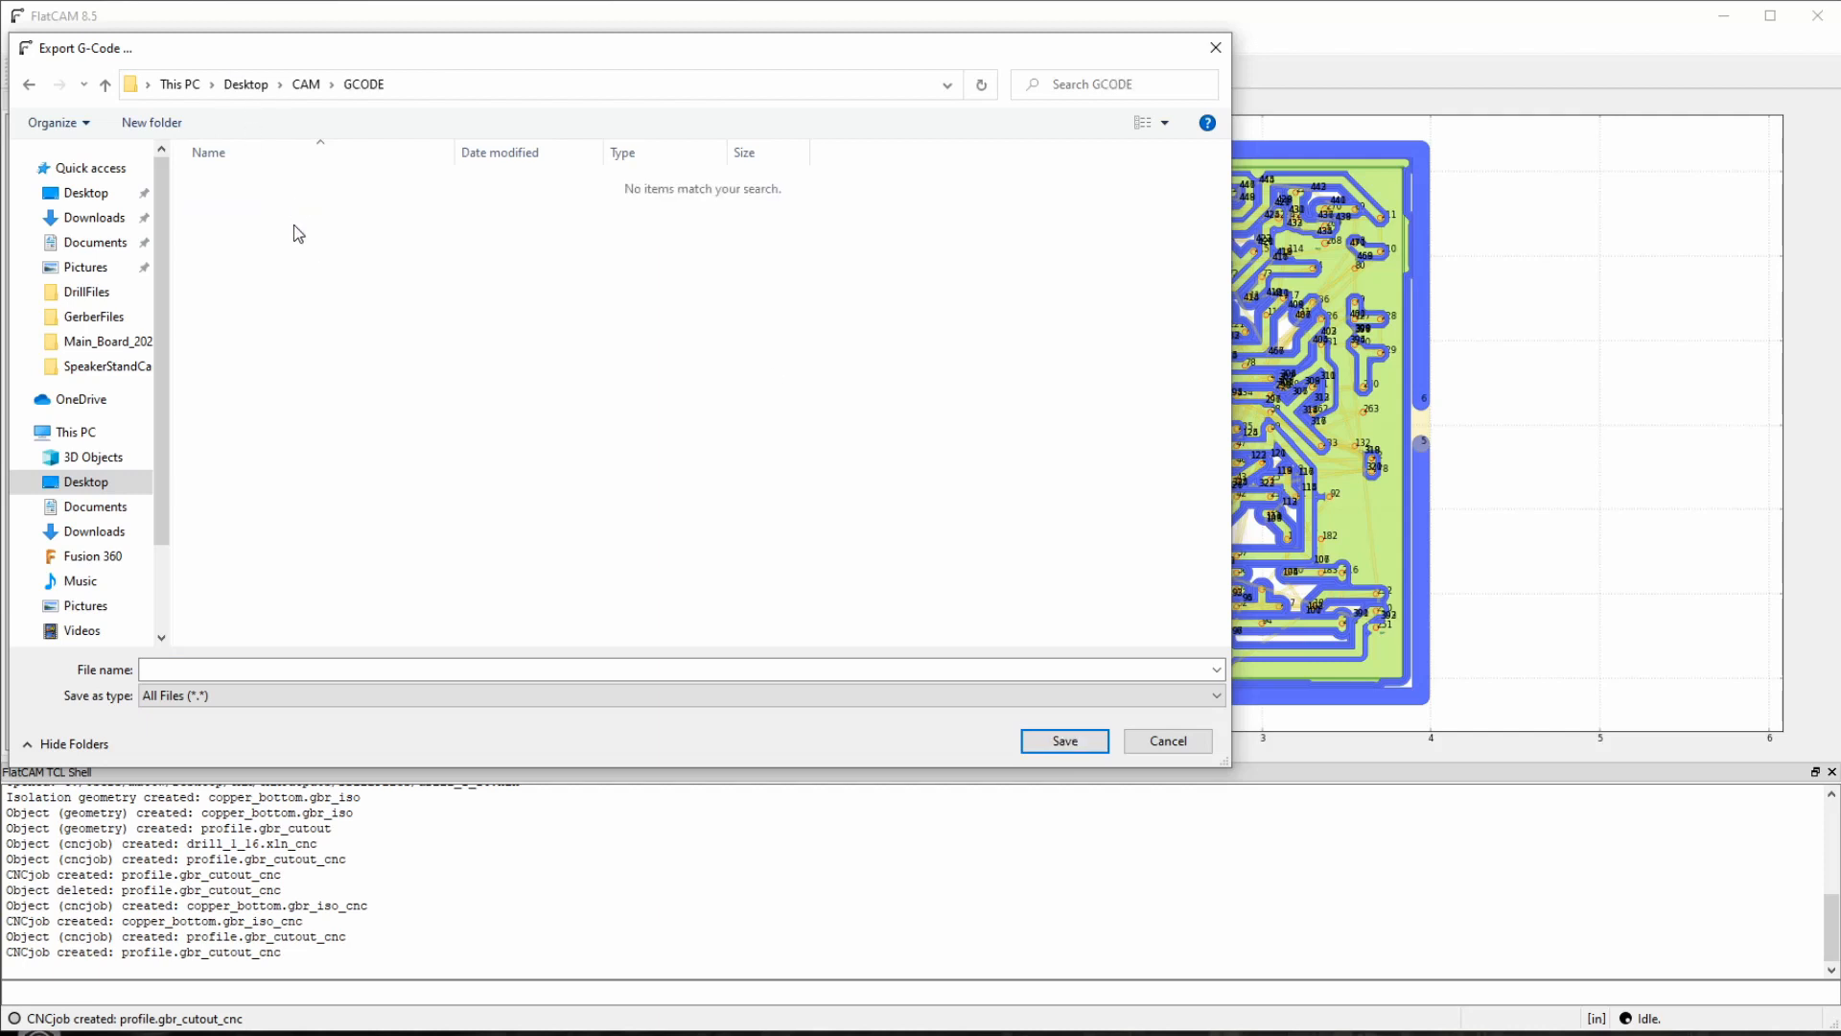
Step: Save the drilling G-code as drill.nc in the GCODE folder
click(412, 671)
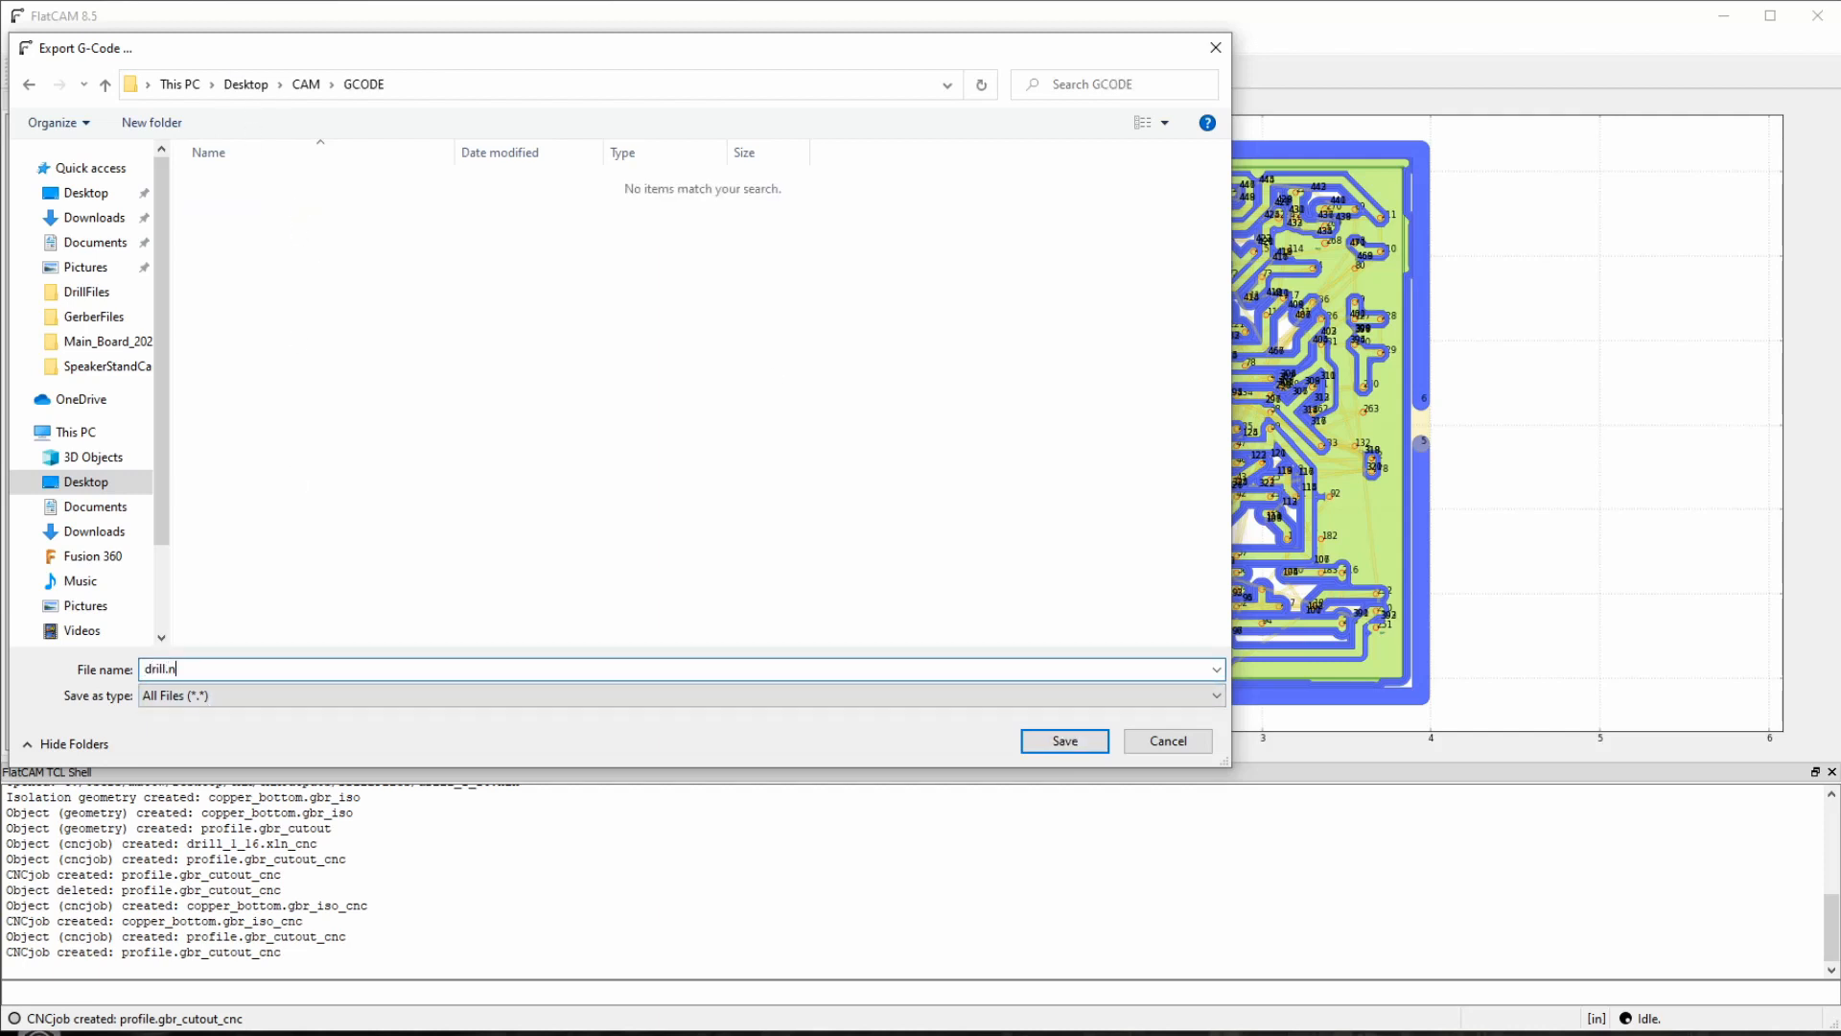
text(drill.nc)
click(1093, 746)
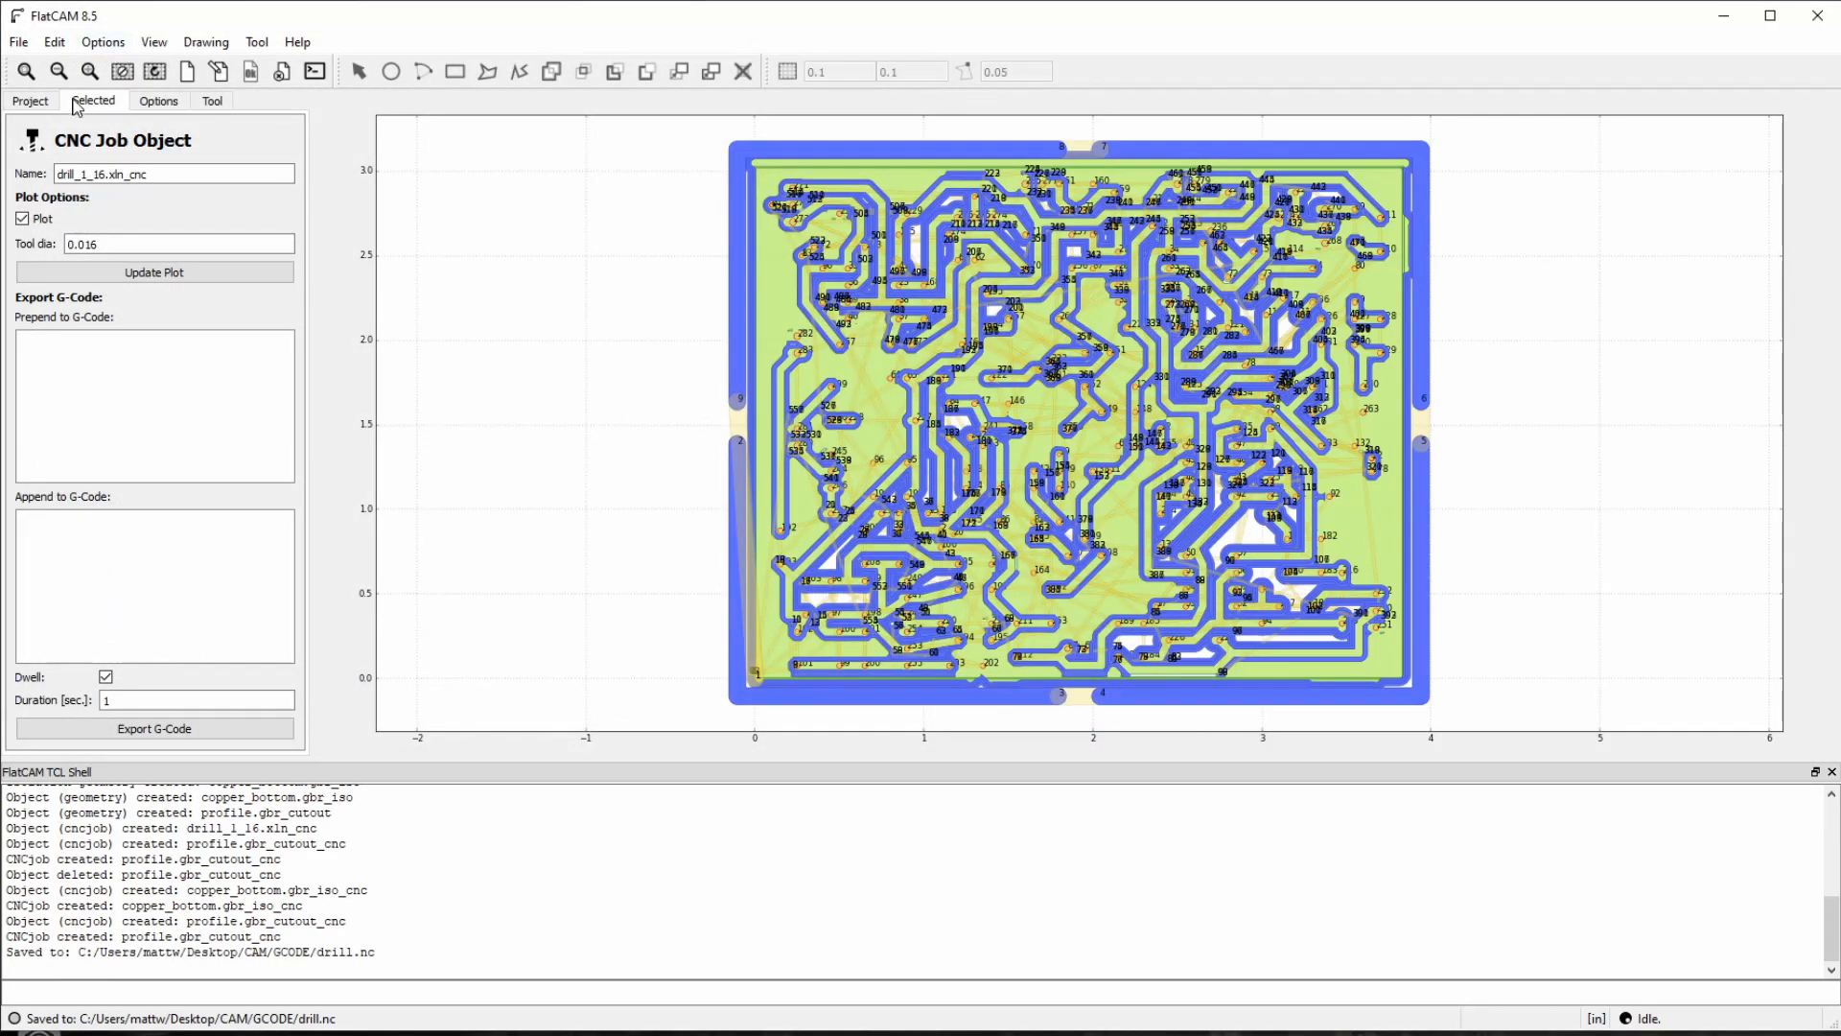
Step: Export the G-code of the copper_bottom.gbr_iso_cnc job as mill.nc in the GCODE folder
click(30, 100)
click(95, 237)
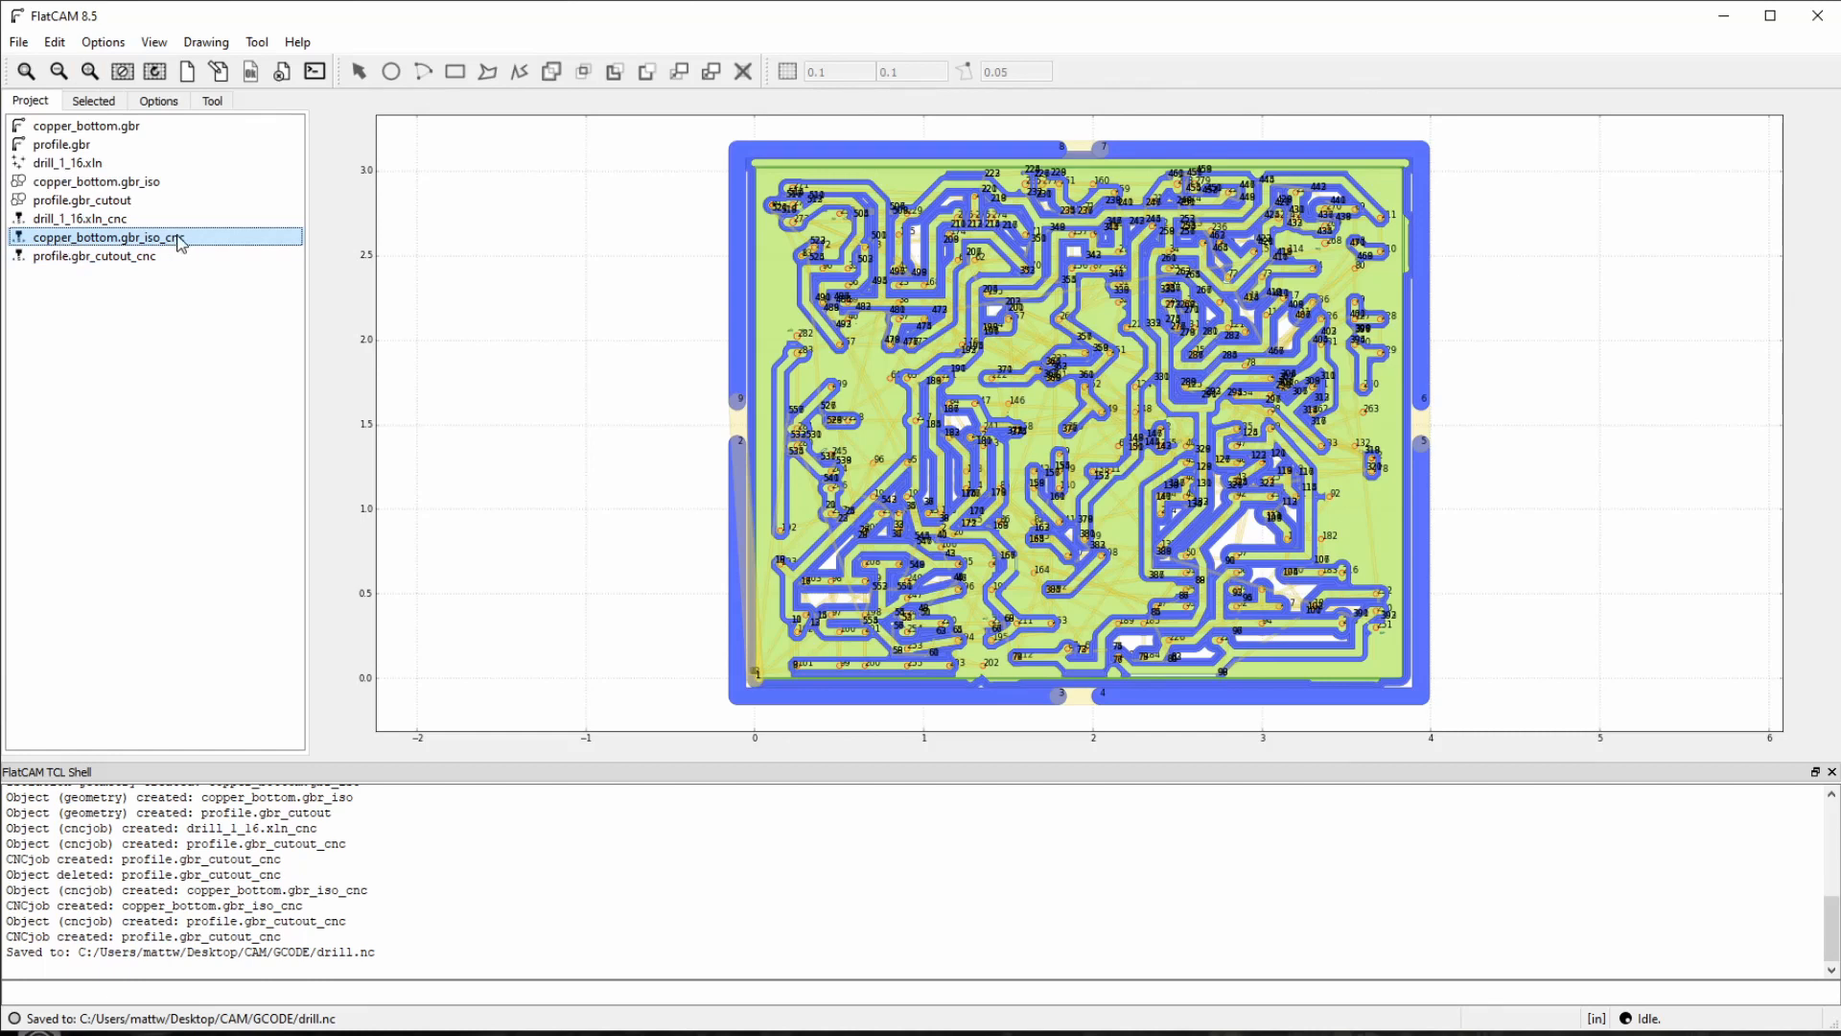
click(95, 101)
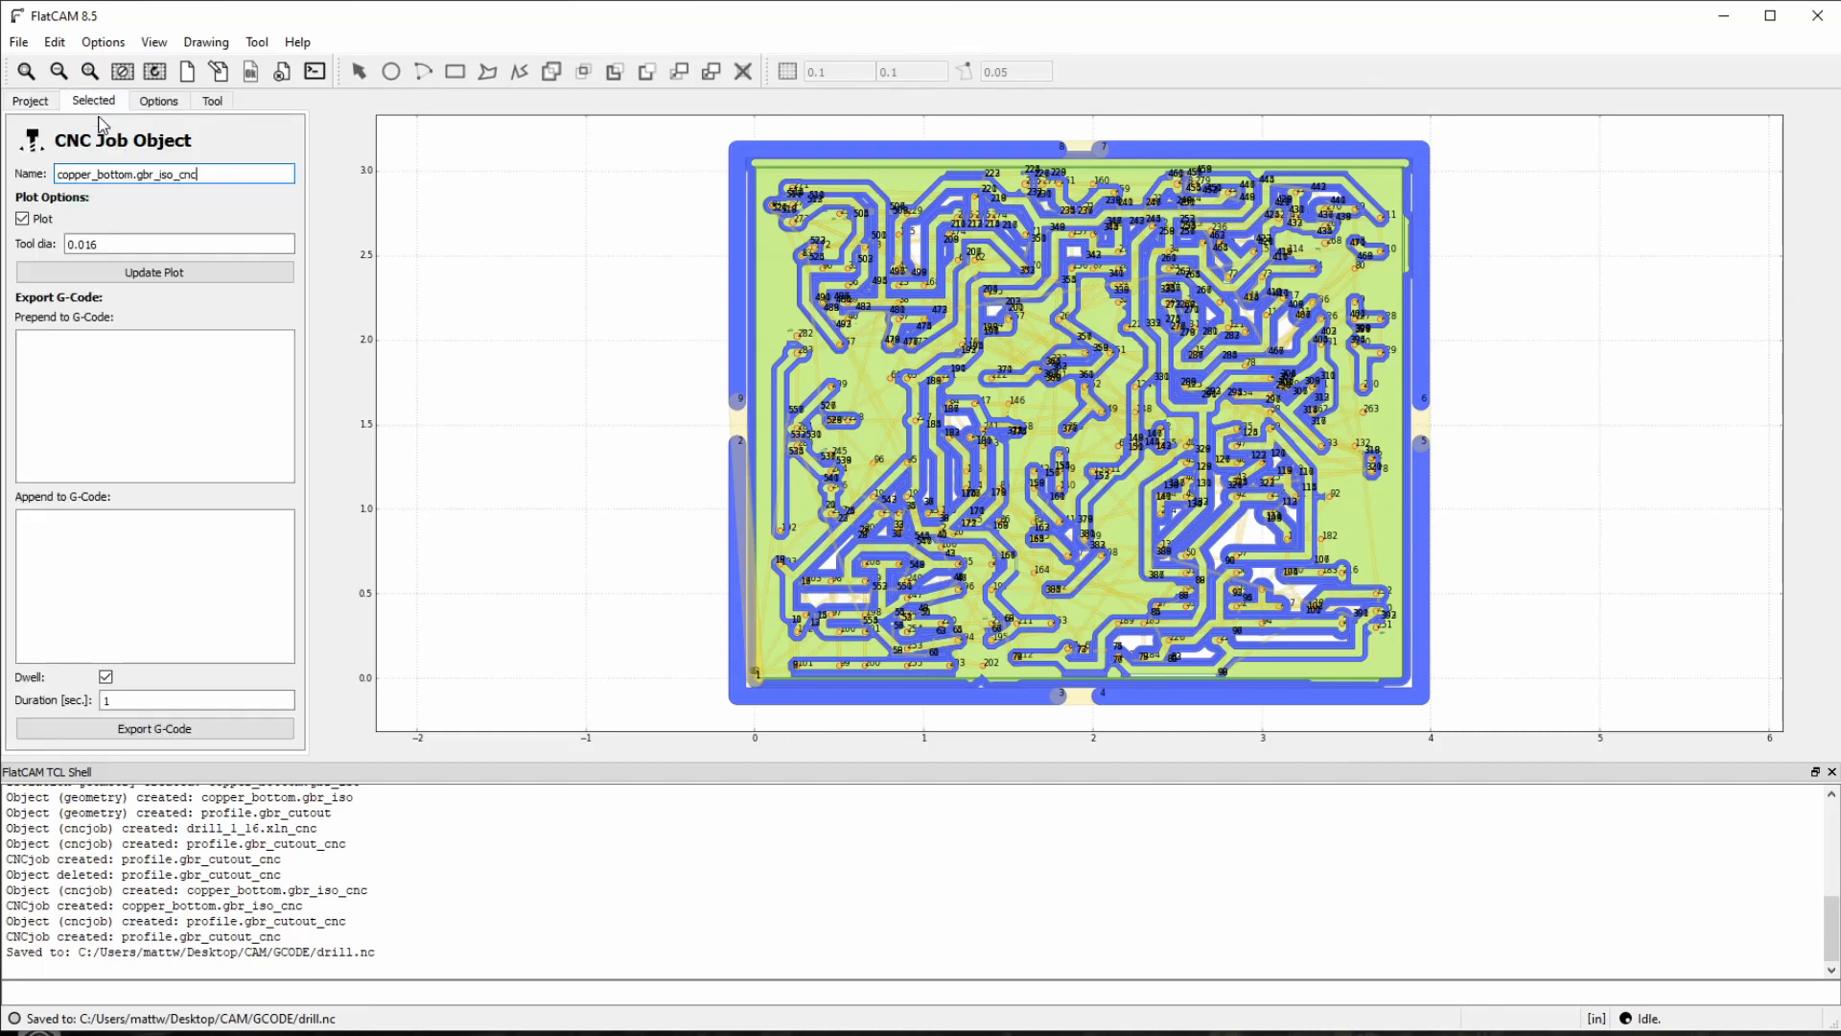
click(171, 731)
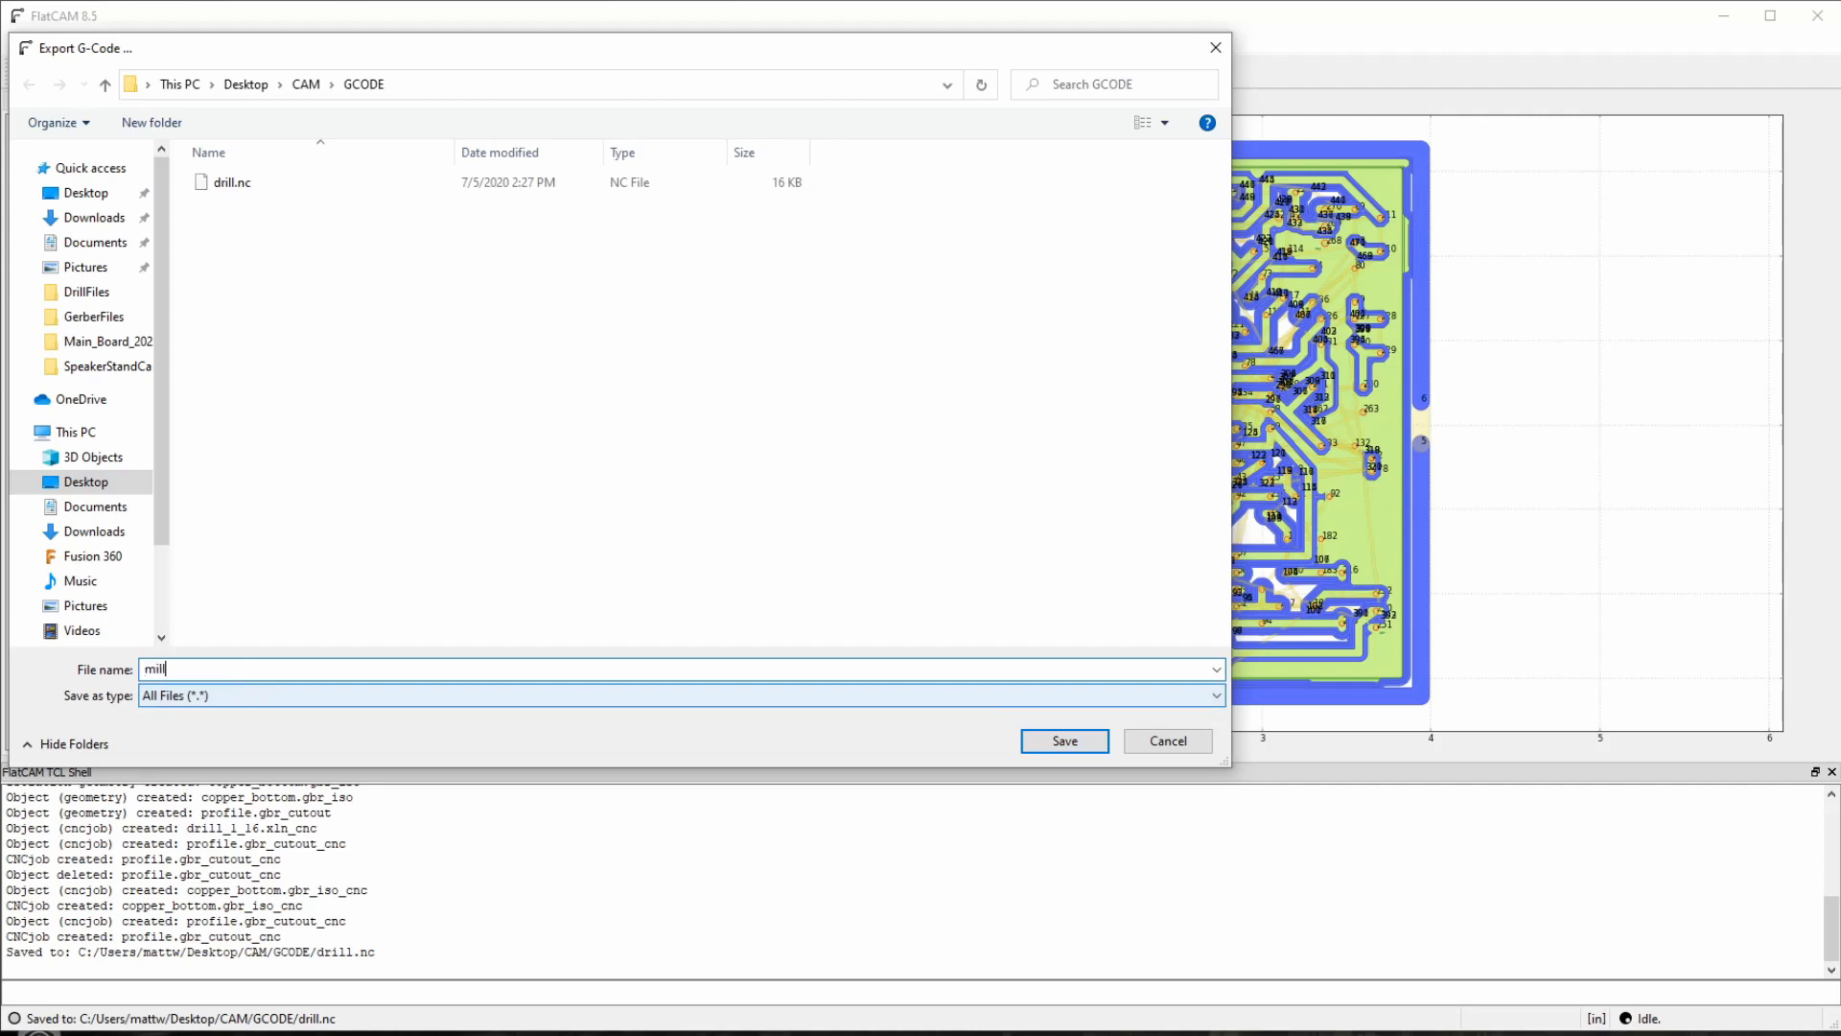
click(1084, 748)
Step: Export the G-code of the profile.gbr_cutout_cnc job as outline.nc in the GCODE folder
click(50, 106)
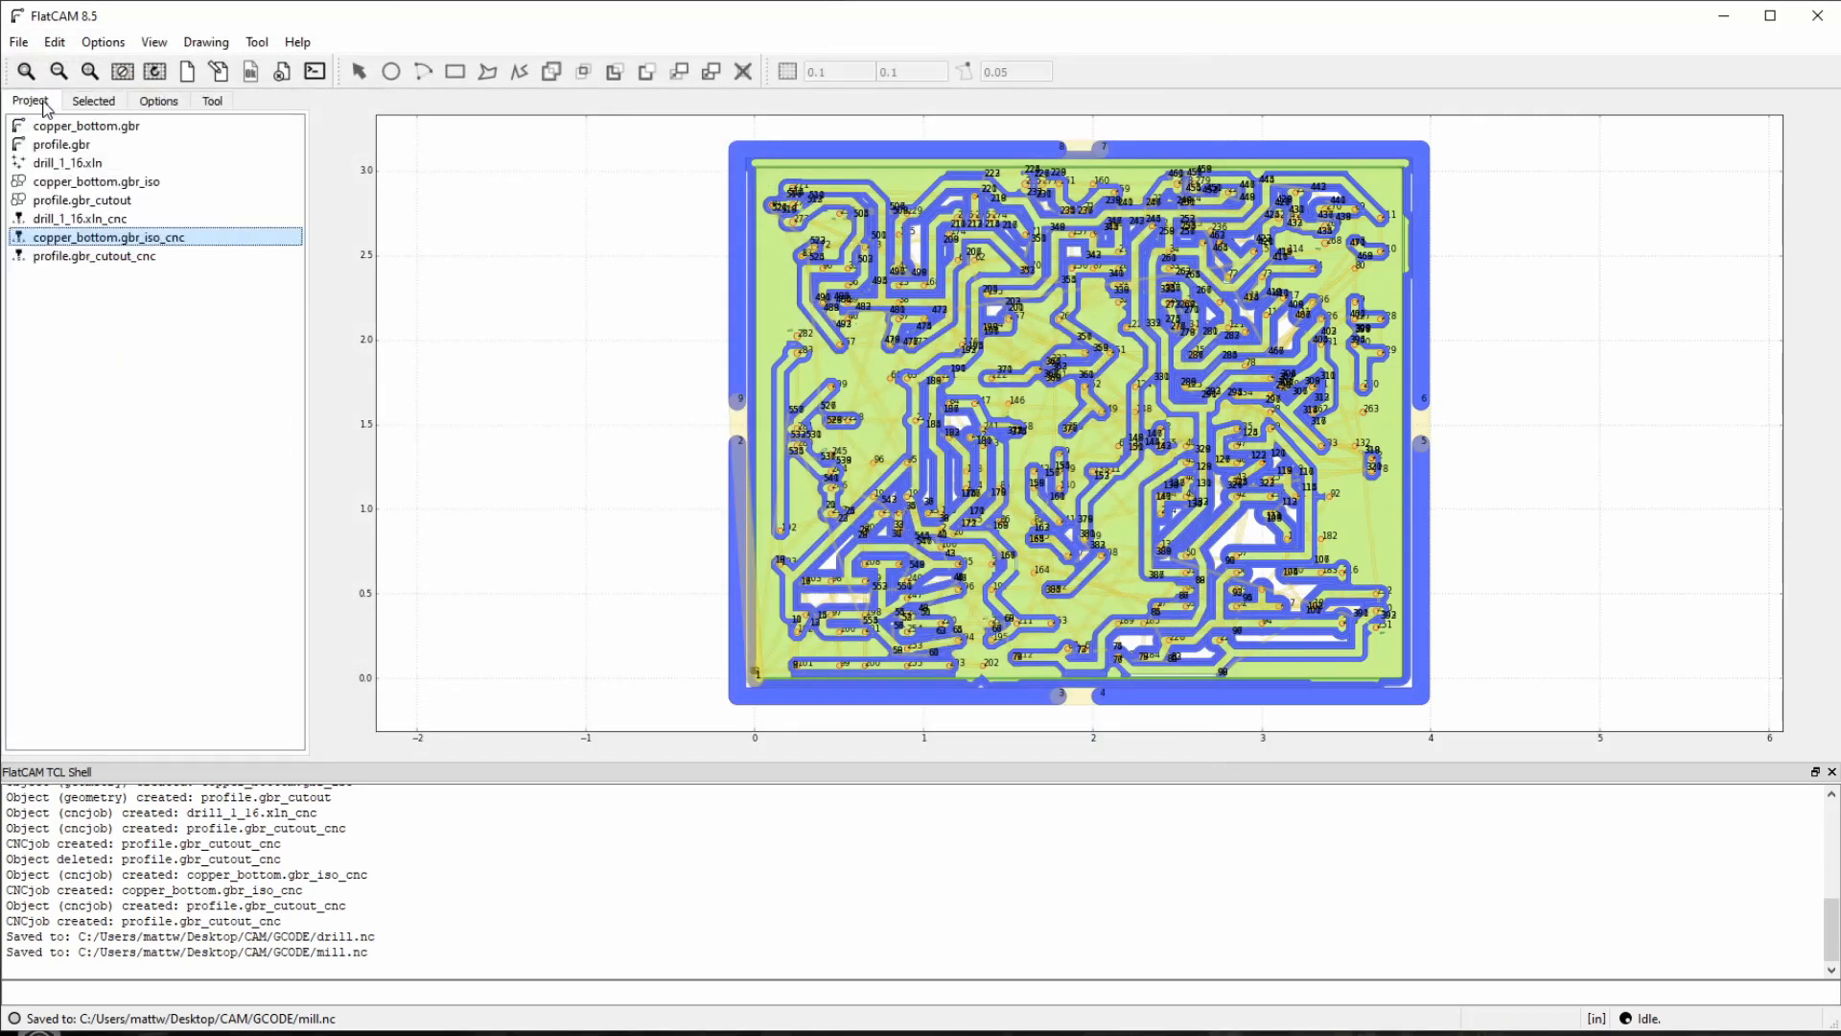
click(96, 257)
click(95, 101)
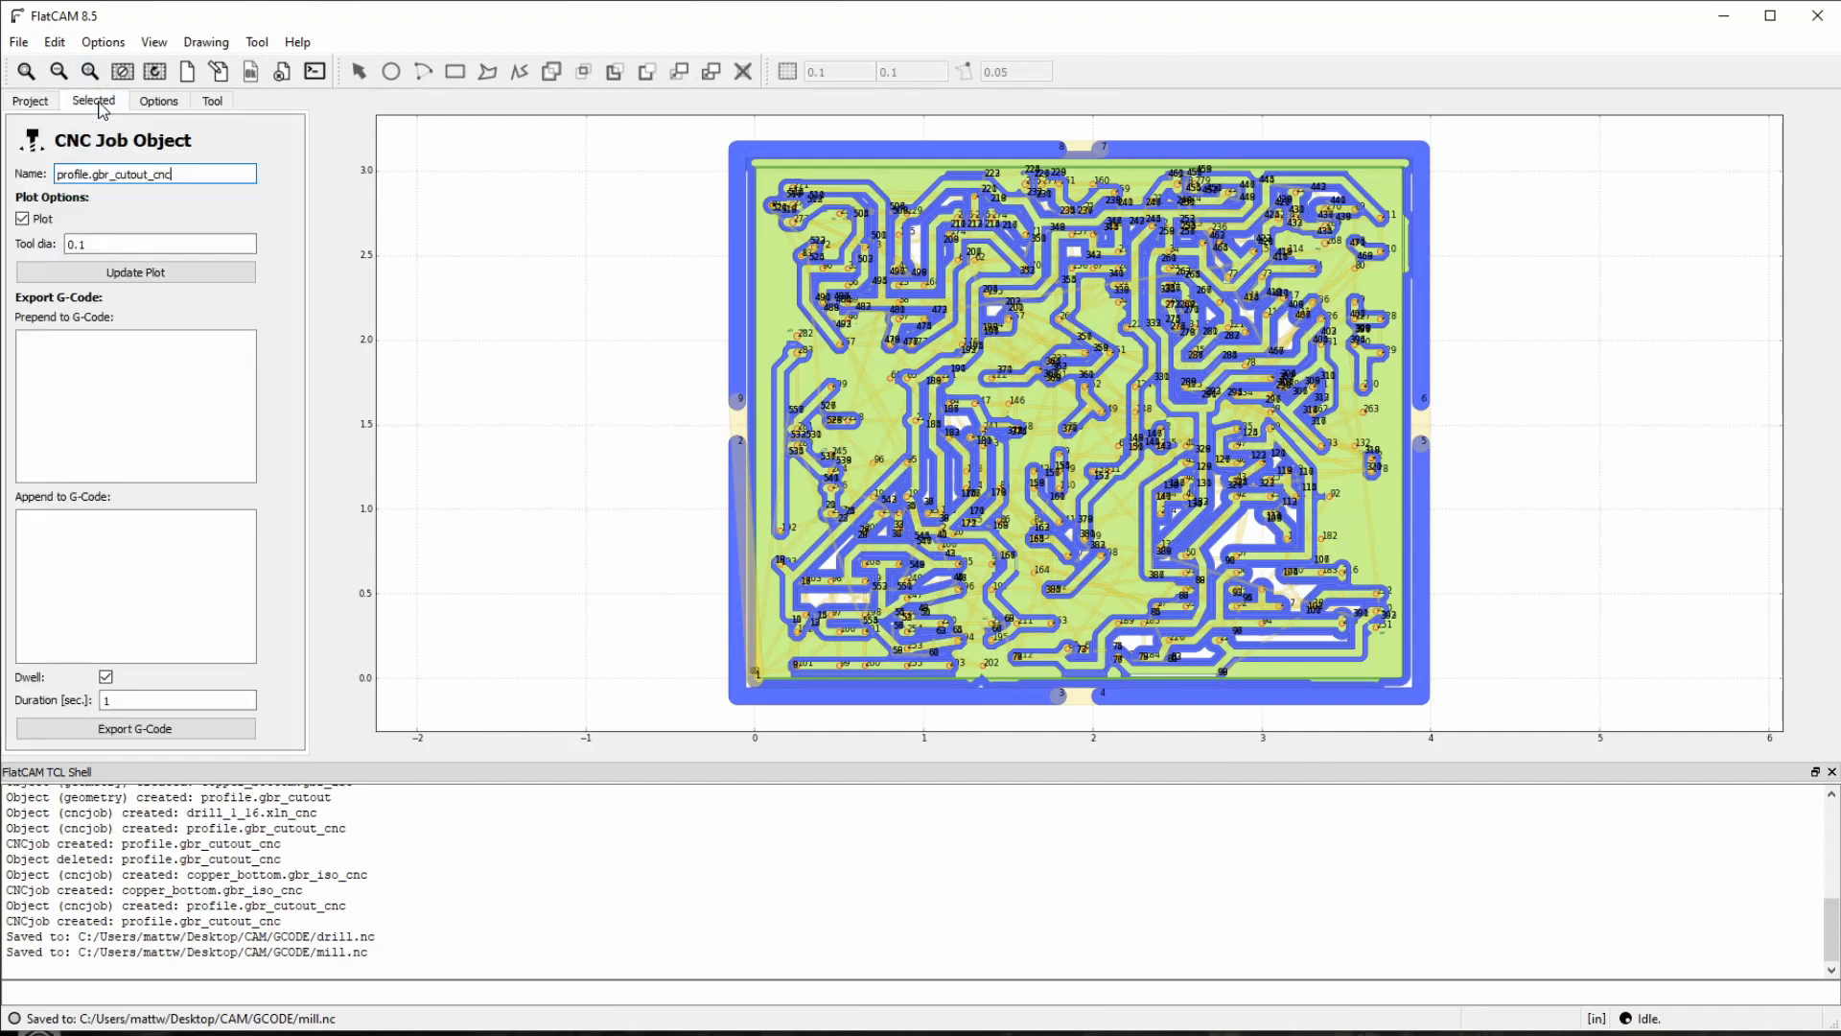
click(194, 729)
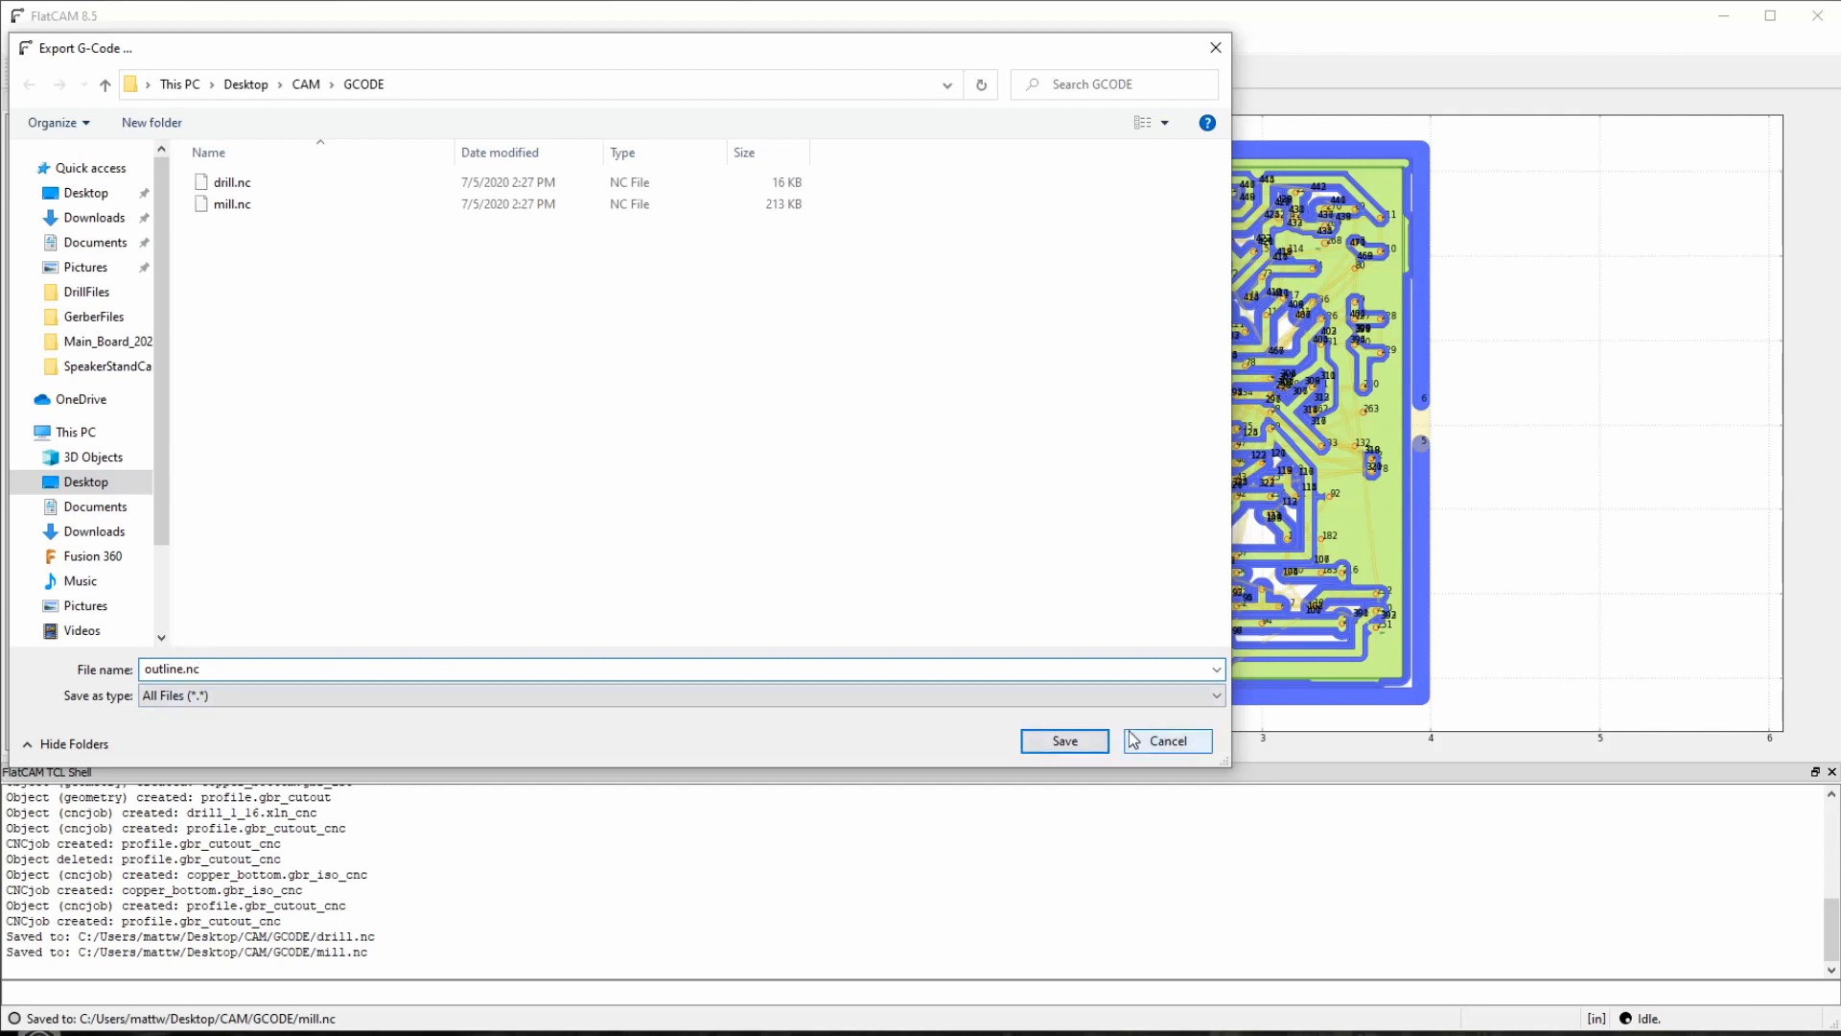
click(1089, 744)
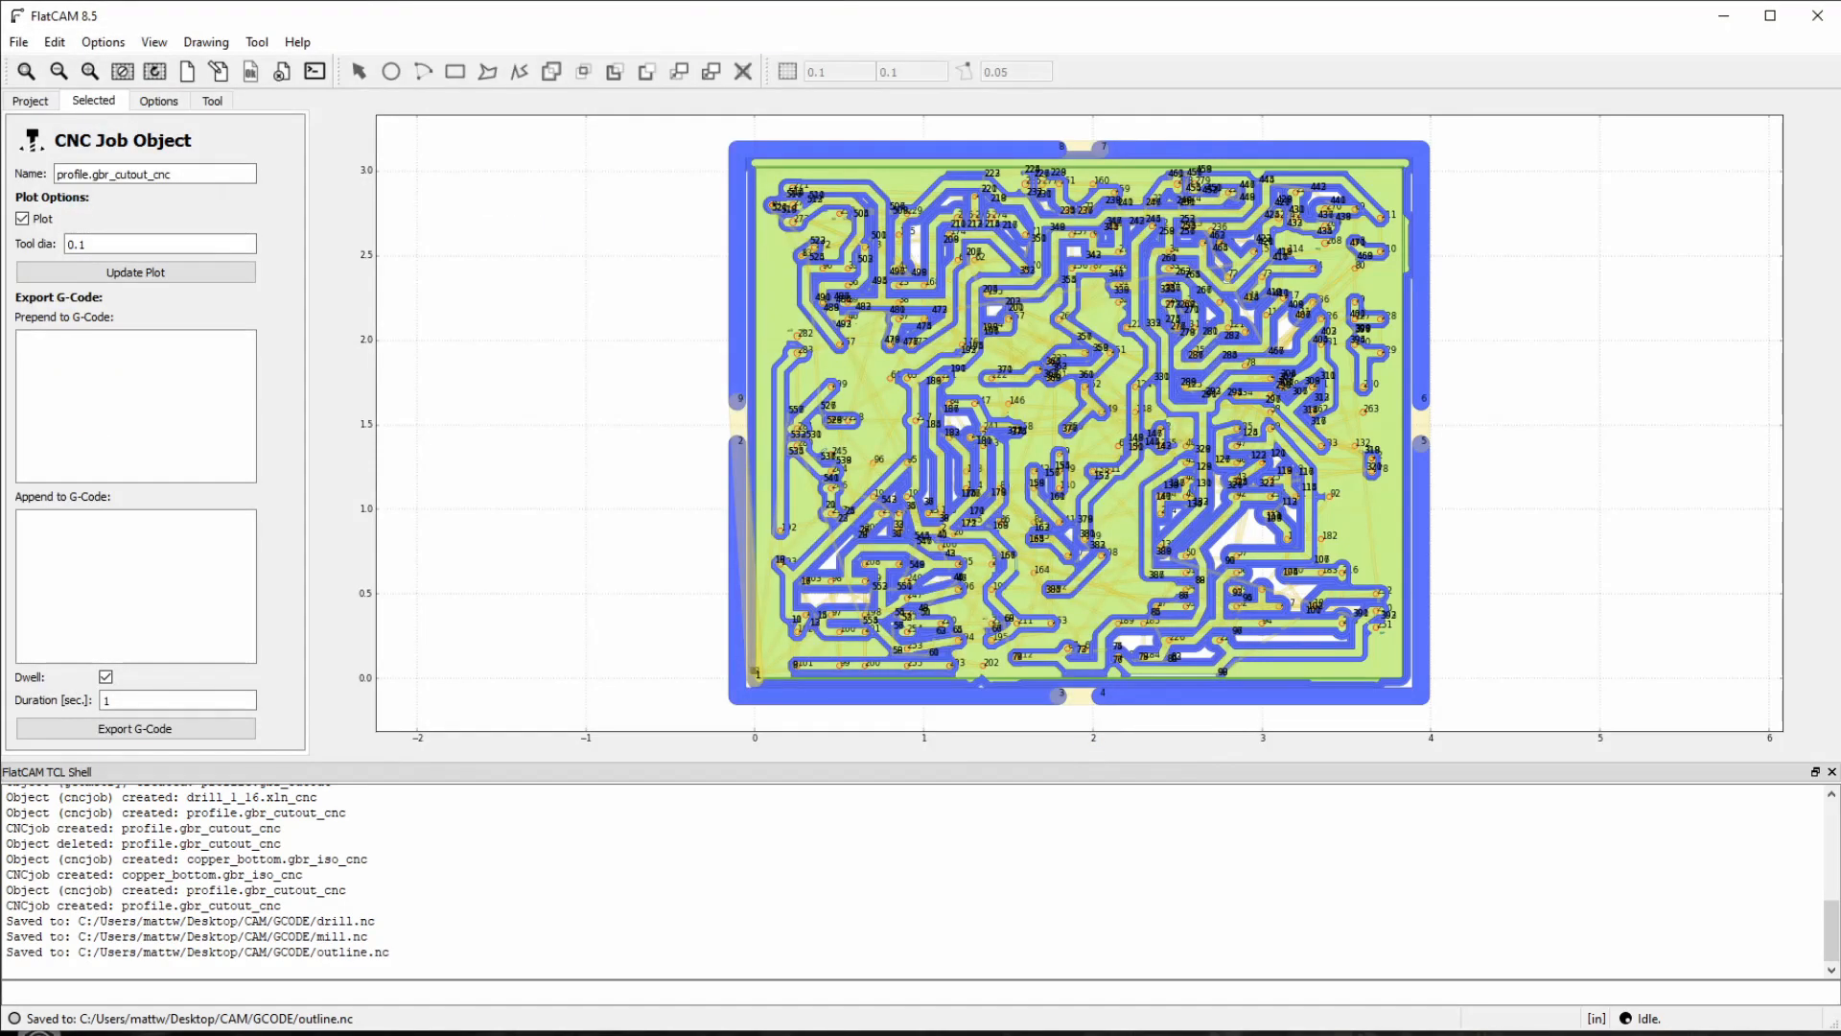
Step: Switch to File Explorer and open the Desktop\CAM\GCODE folder to check the exported files
key(alt+Tab)
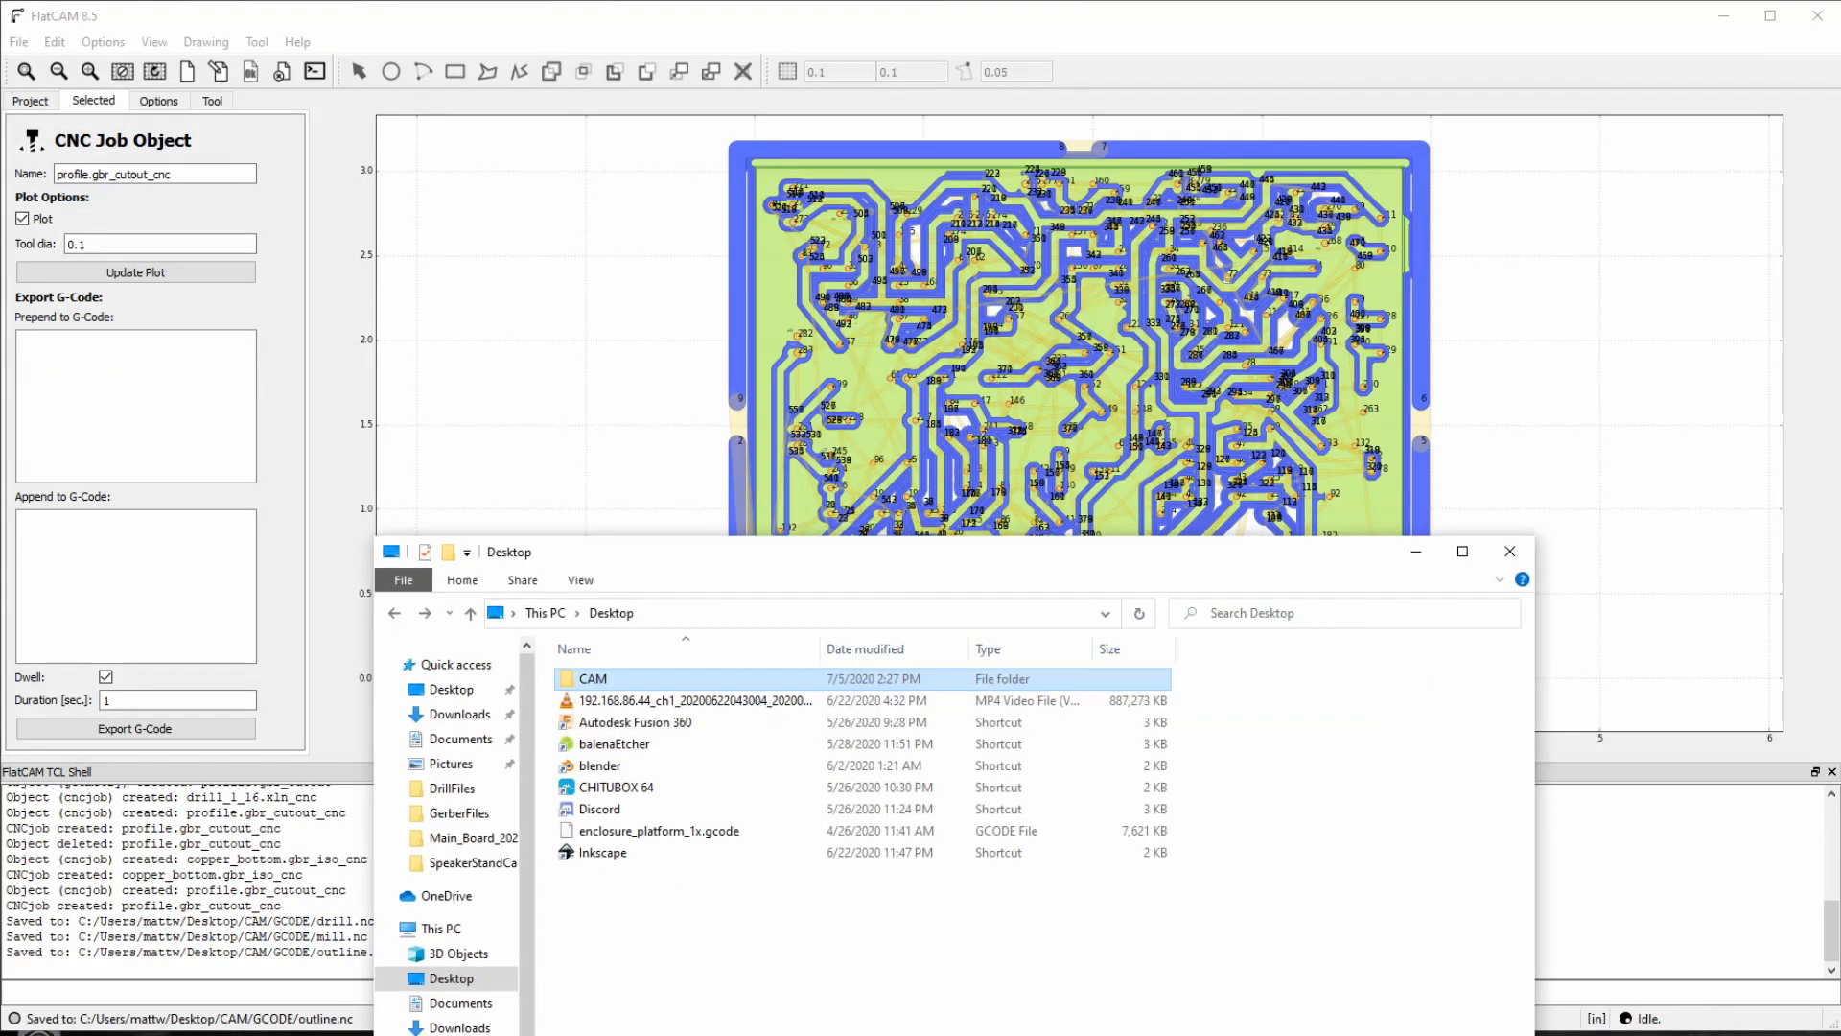
double_click(632, 677)
drag(651, 574, 651, 304)
double_click(624, 440)
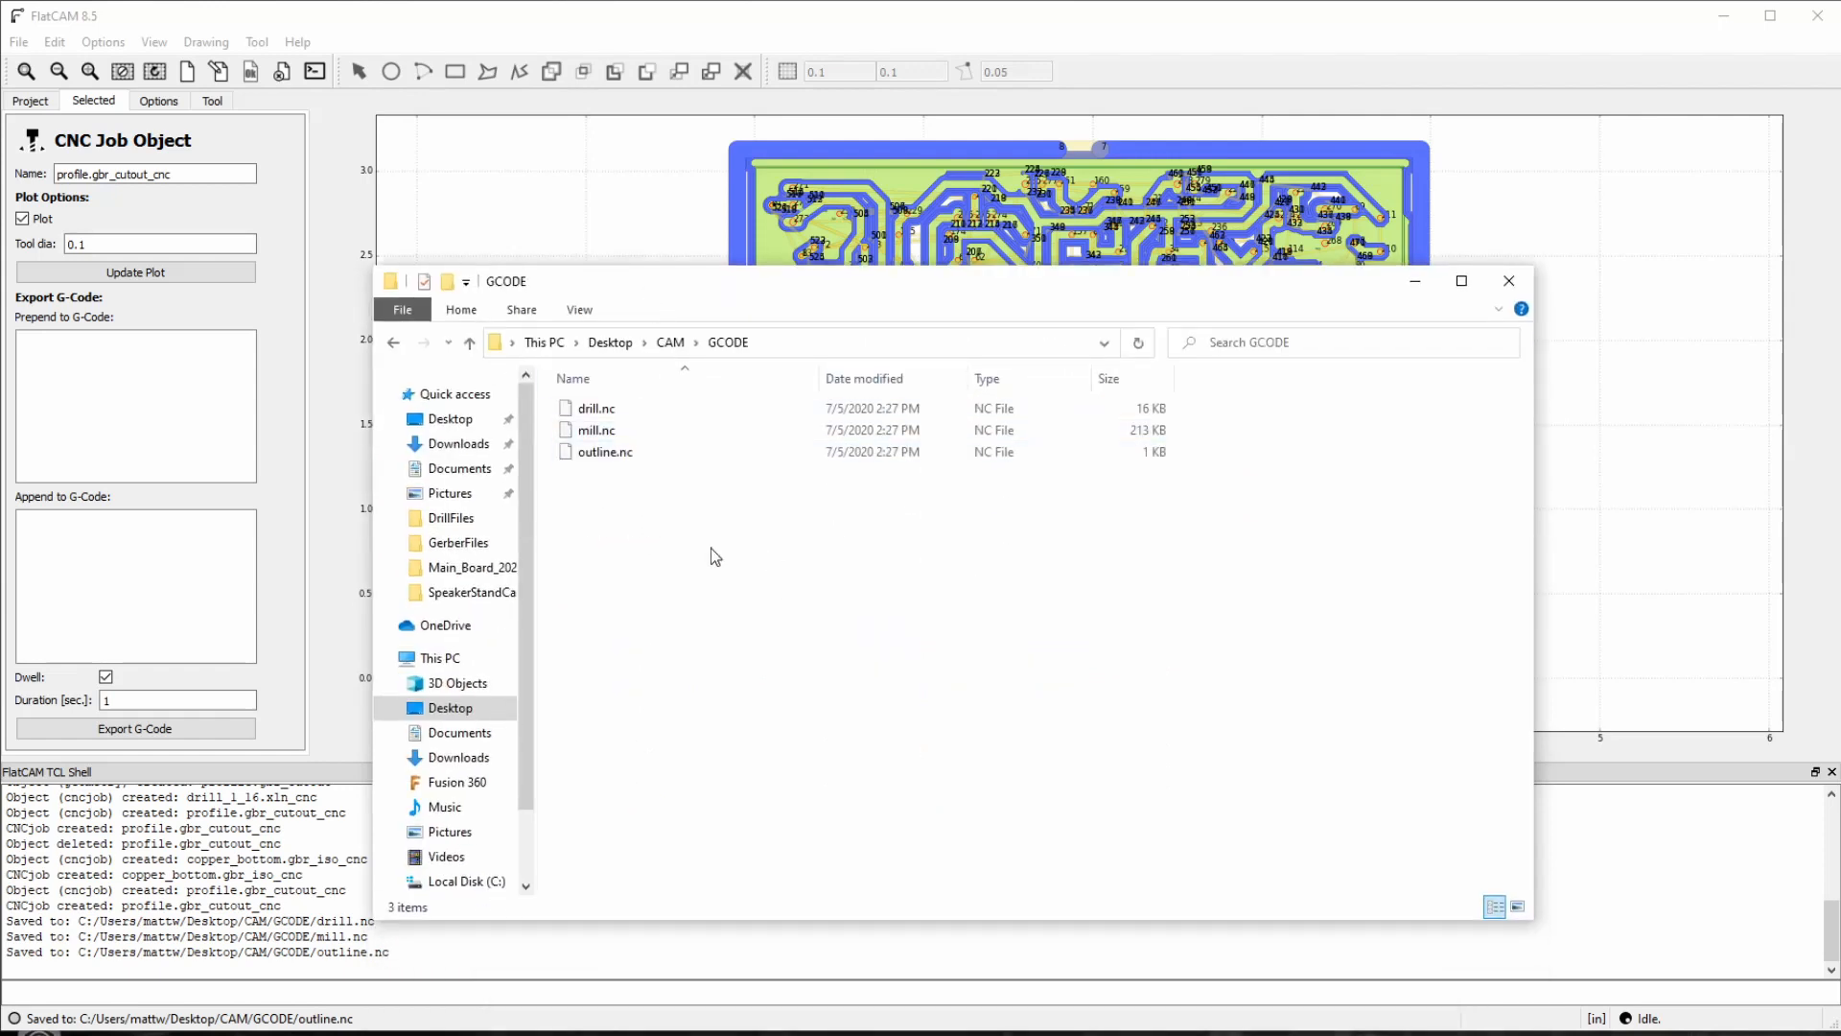
right_click(627, 412)
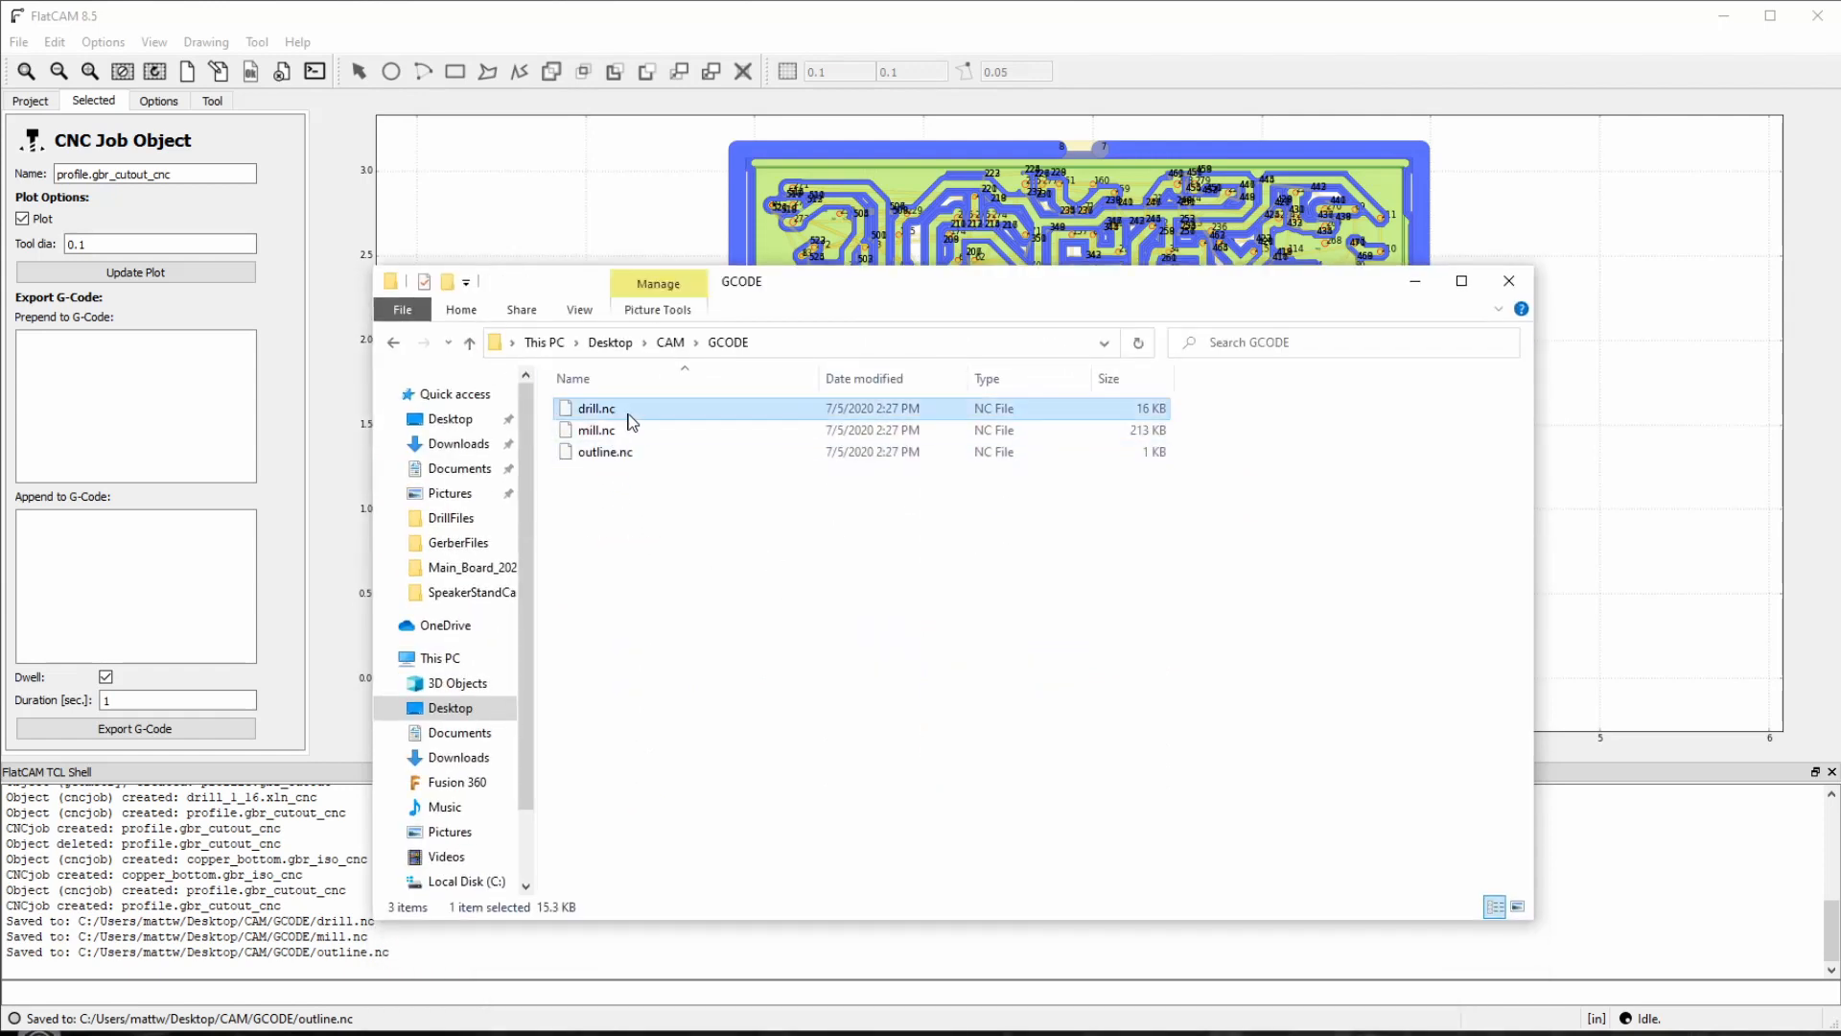
click(997, 523)
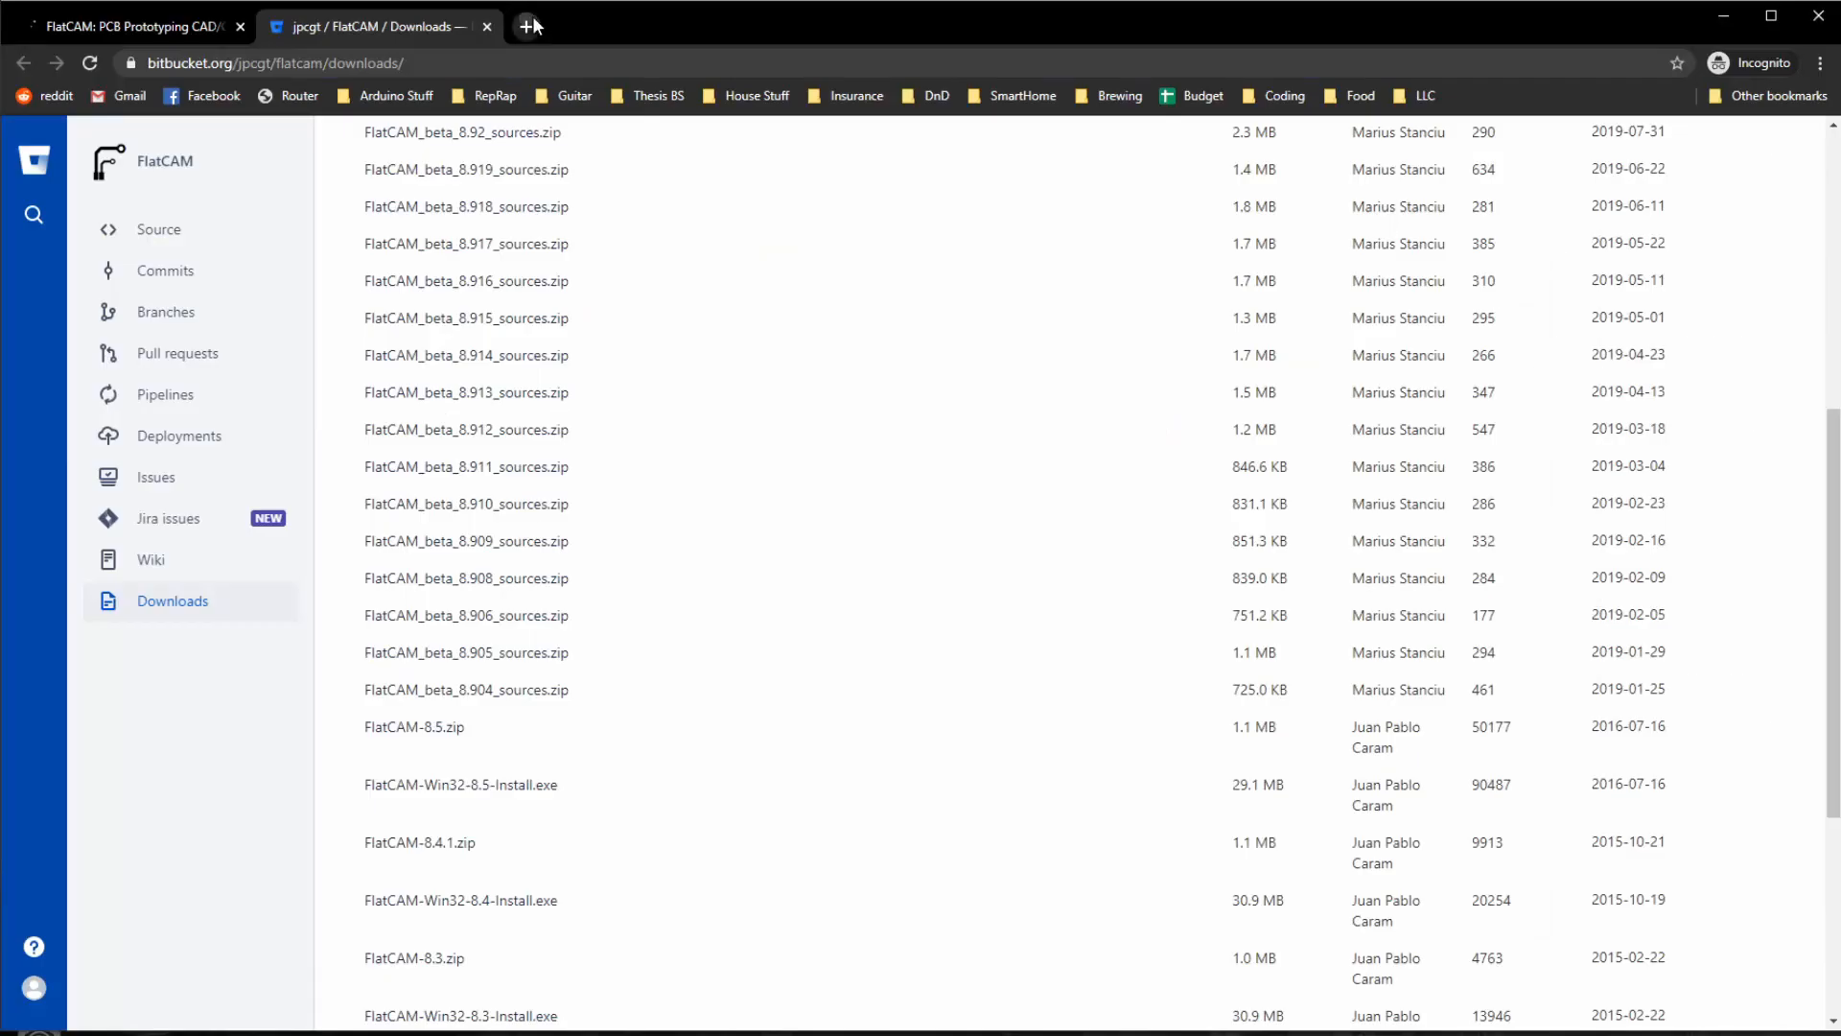
click(528, 27)
text(https://ncviewer.com/)
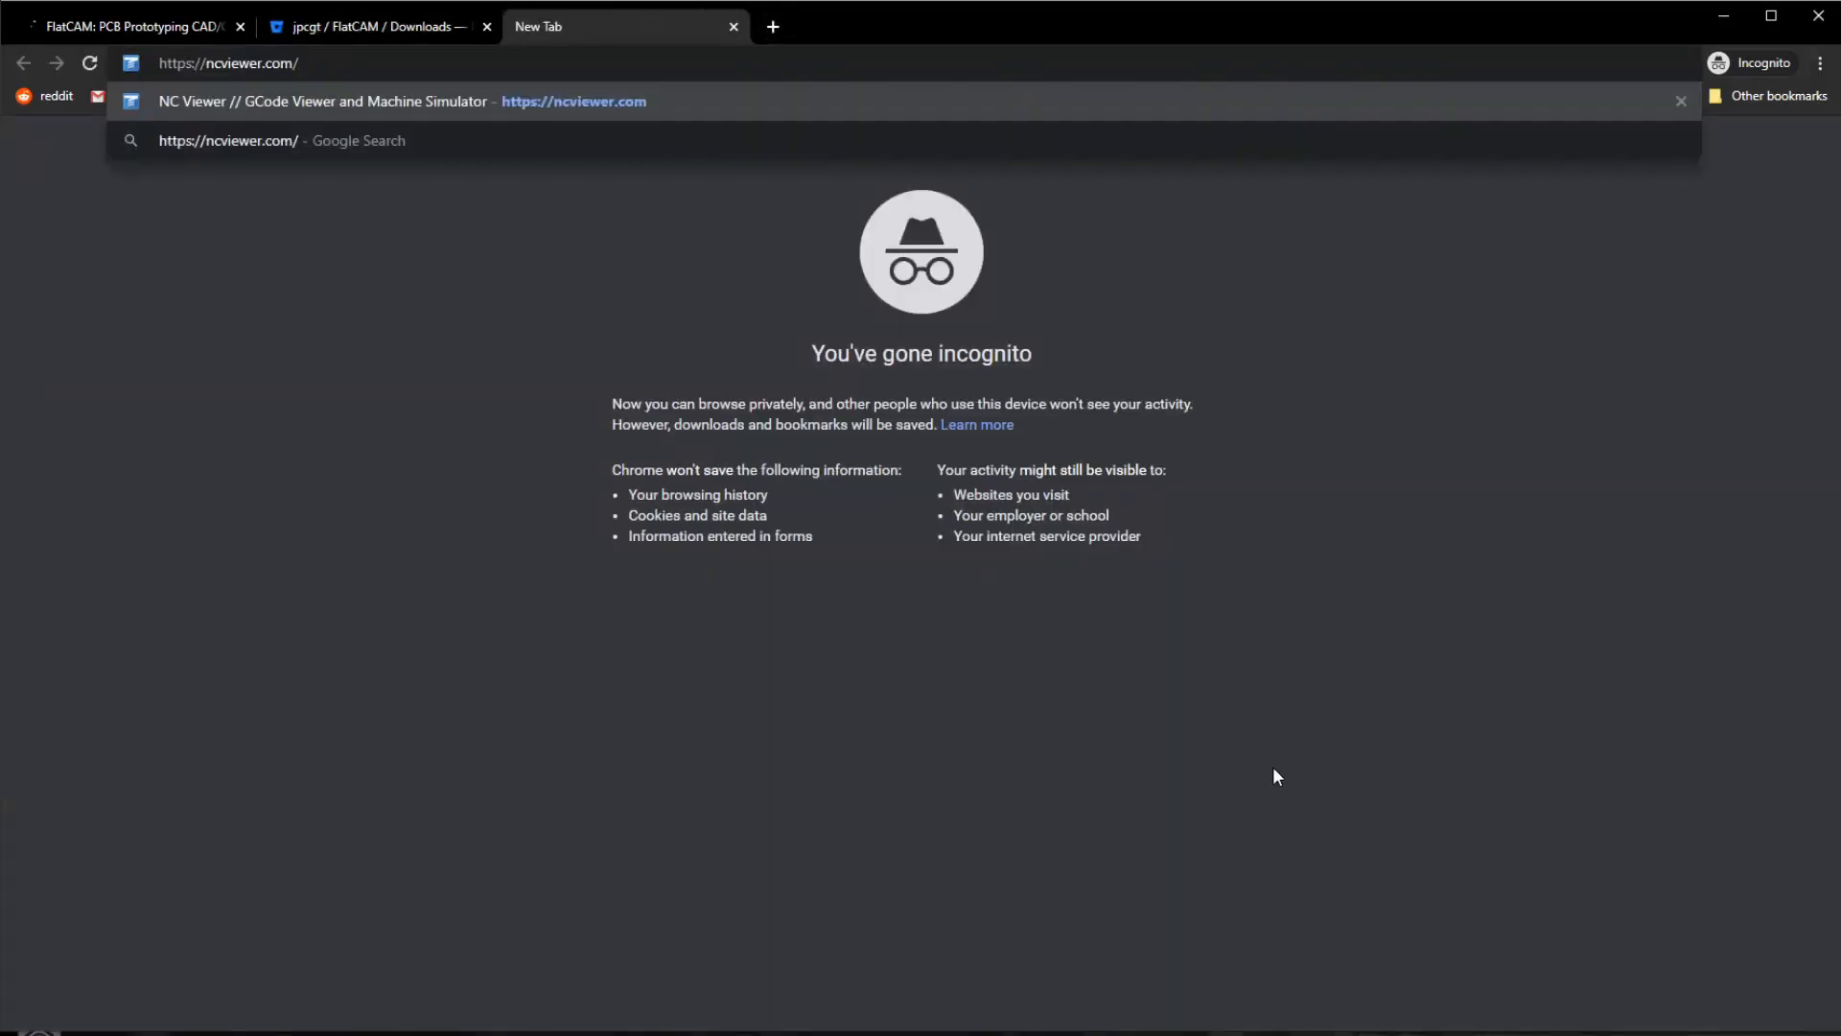
key(Return)
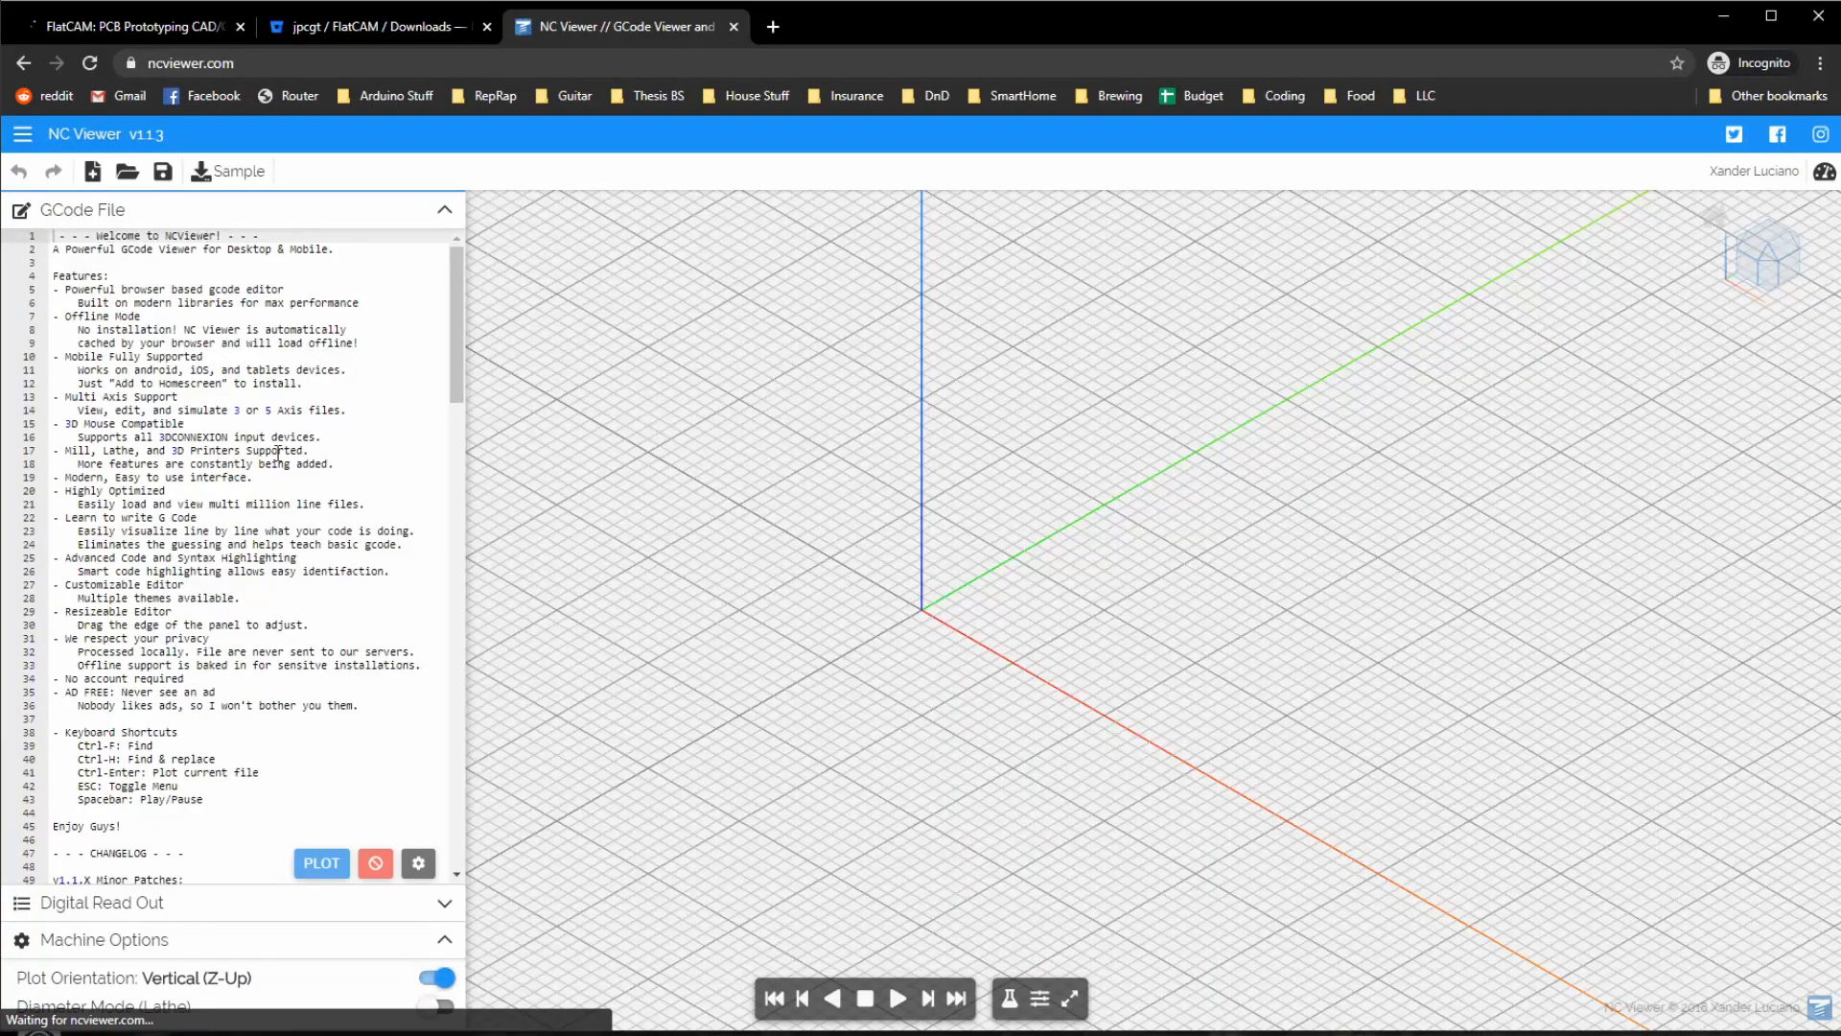
click(92, 173)
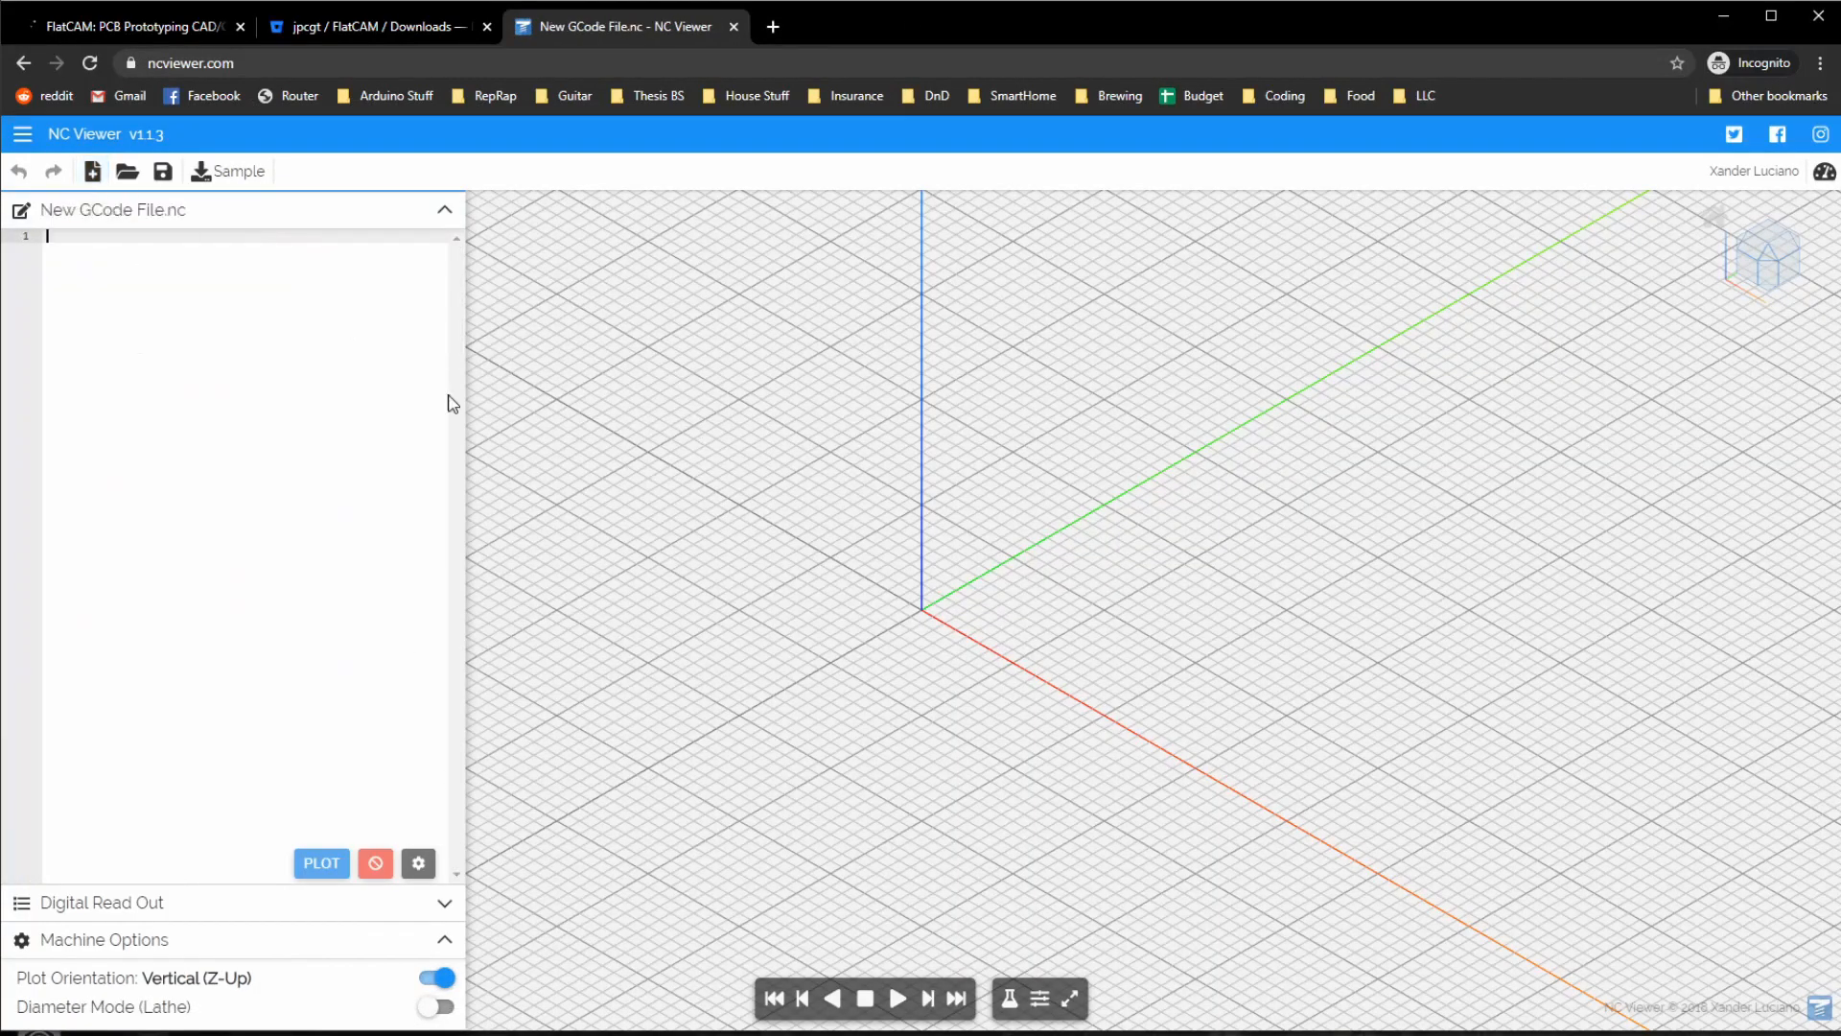
Step: Load mill.nc from the Desktop\CAM\GCODE folder into NC Viewer and inspect the isolation toolpaths up close
click(127, 172)
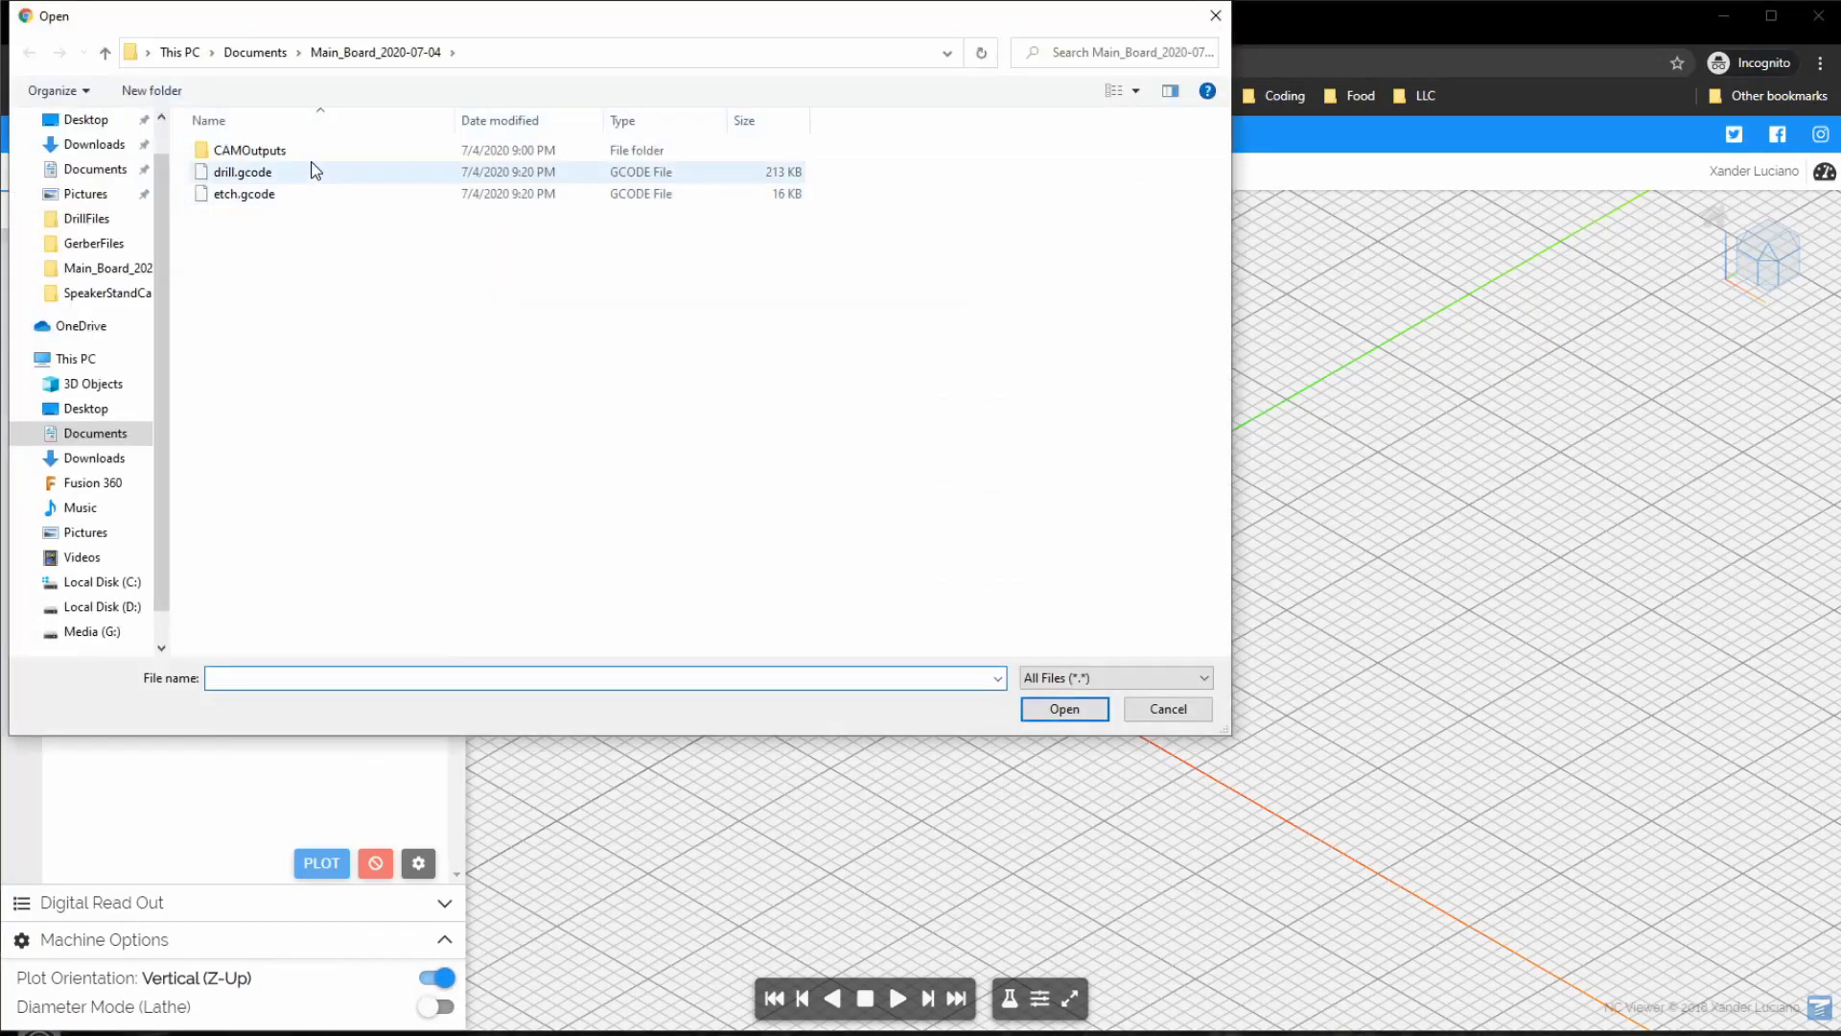
click(86, 120)
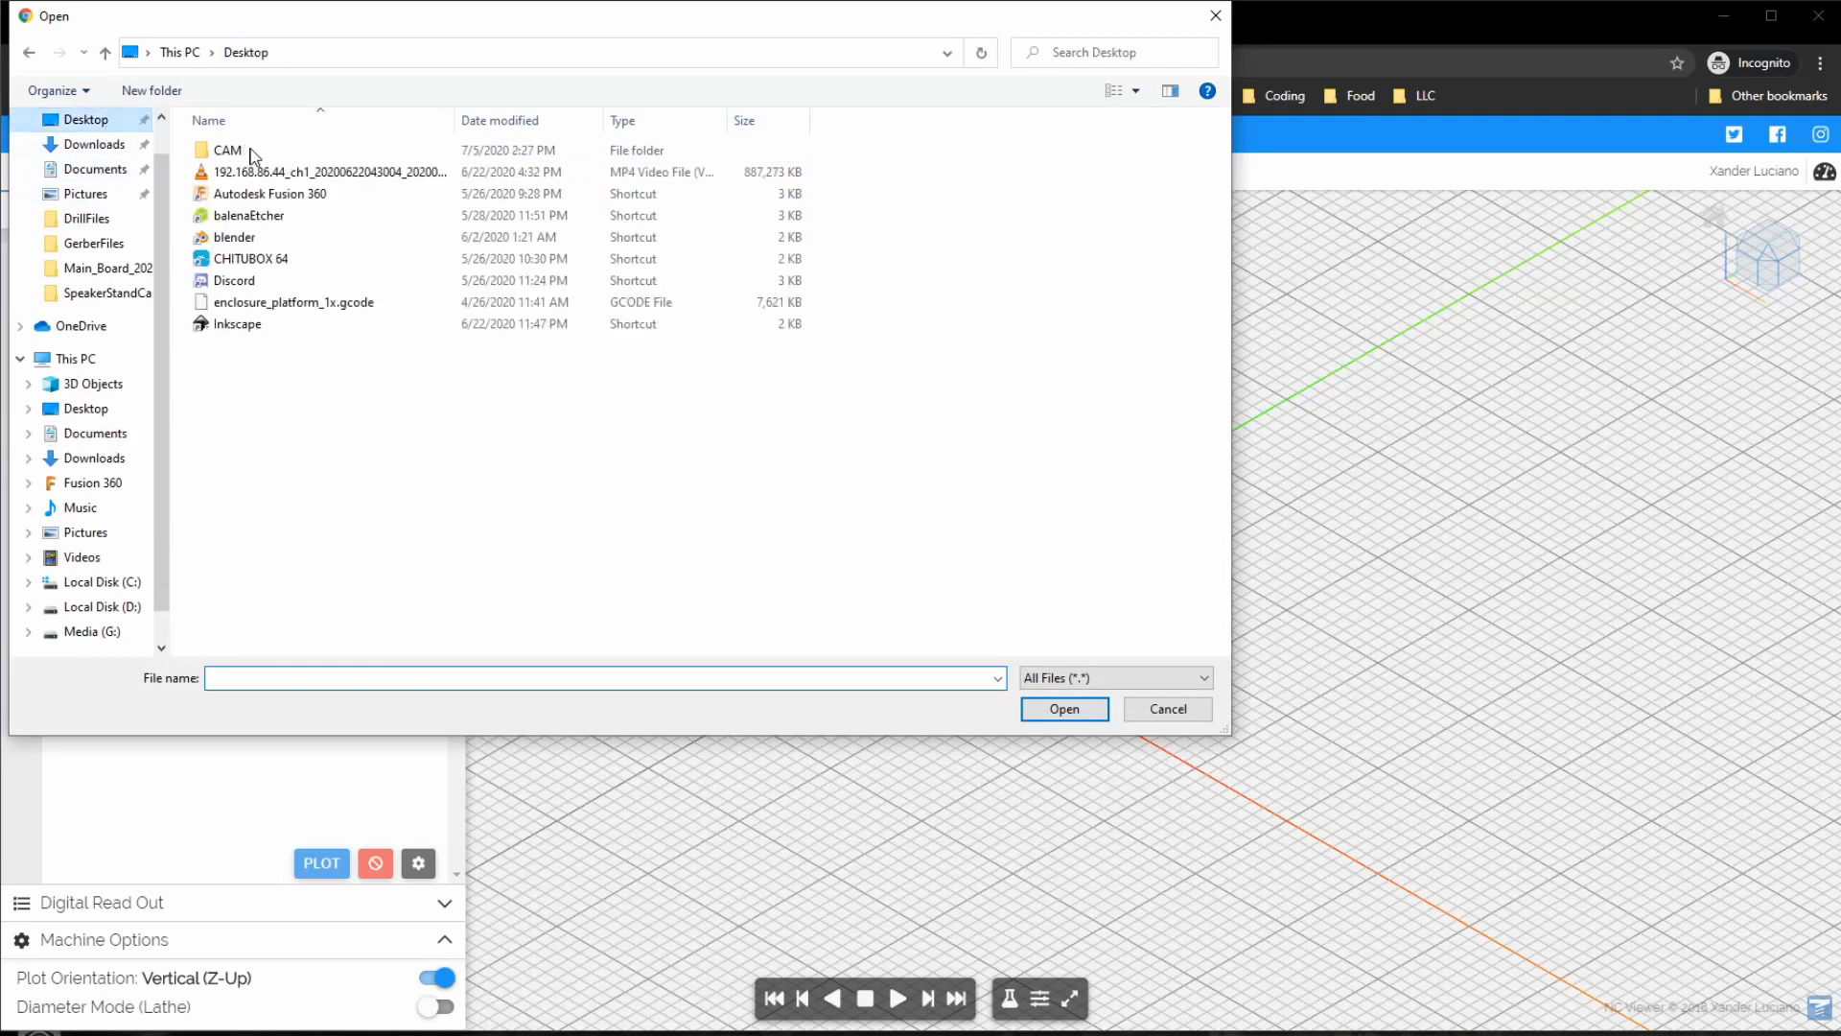
double_click(284, 158)
double_click(284, 172)
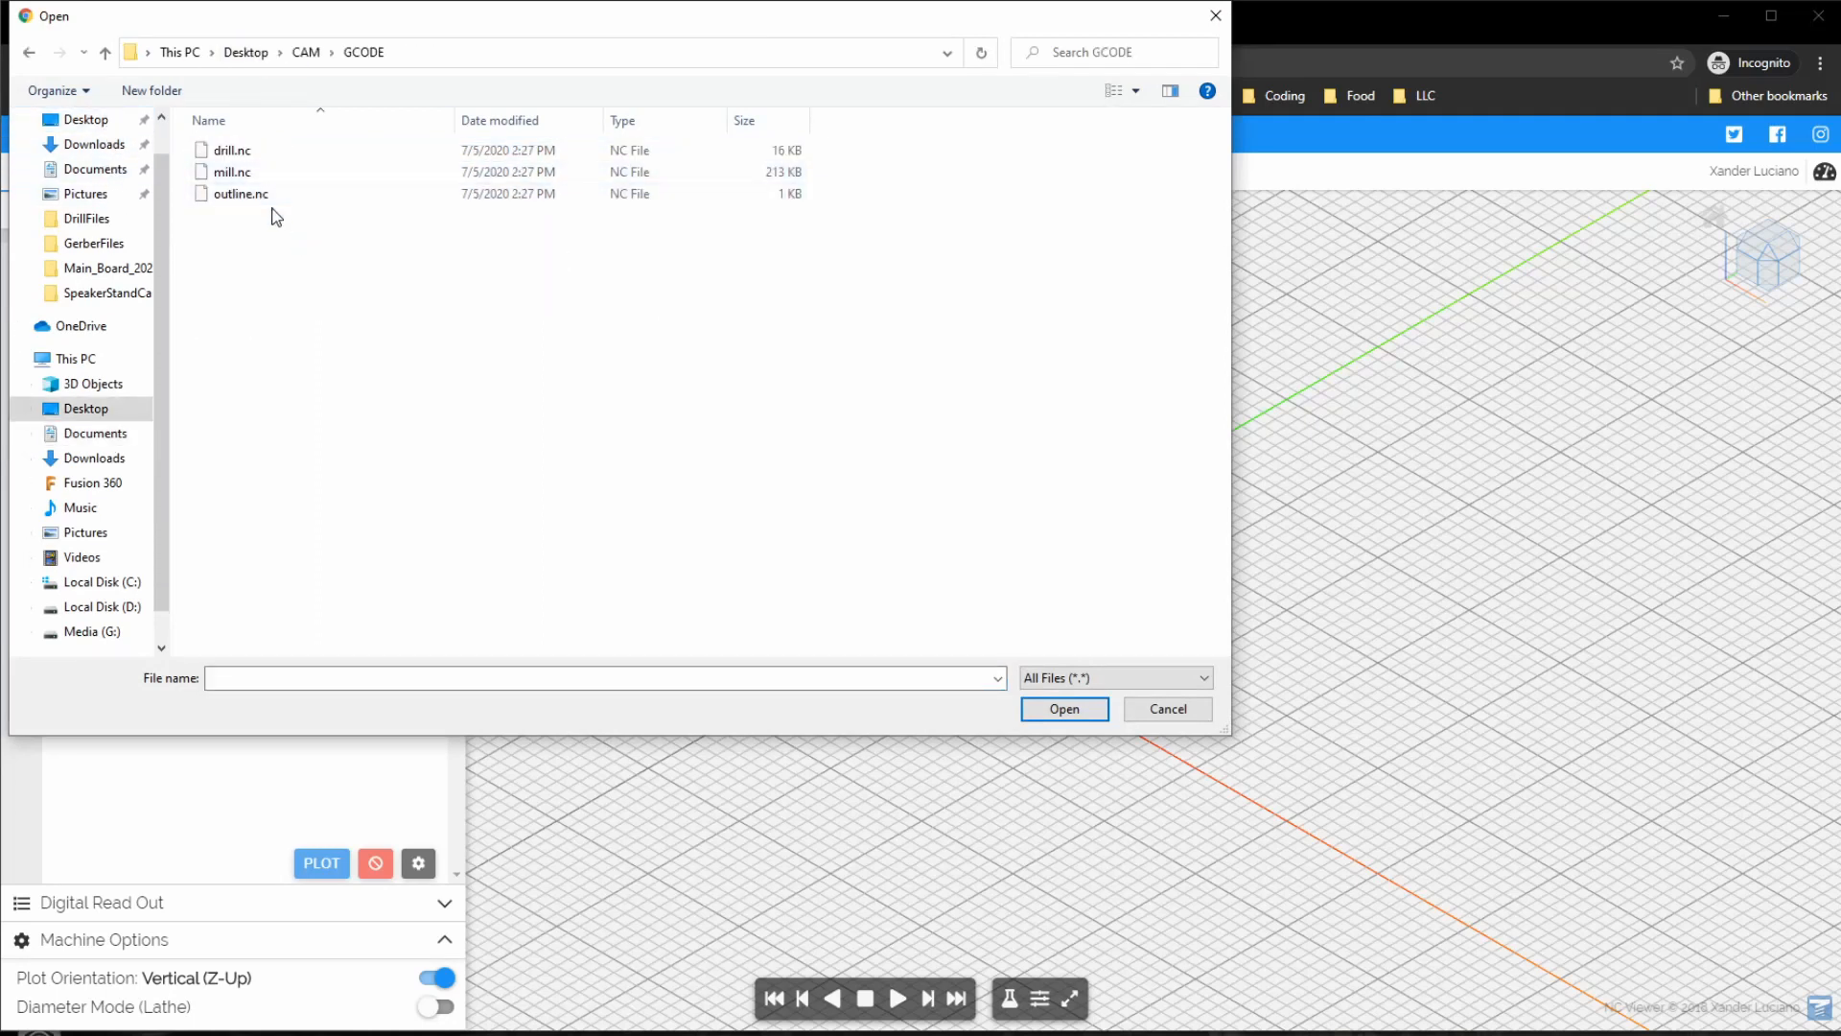
click(271, 171)
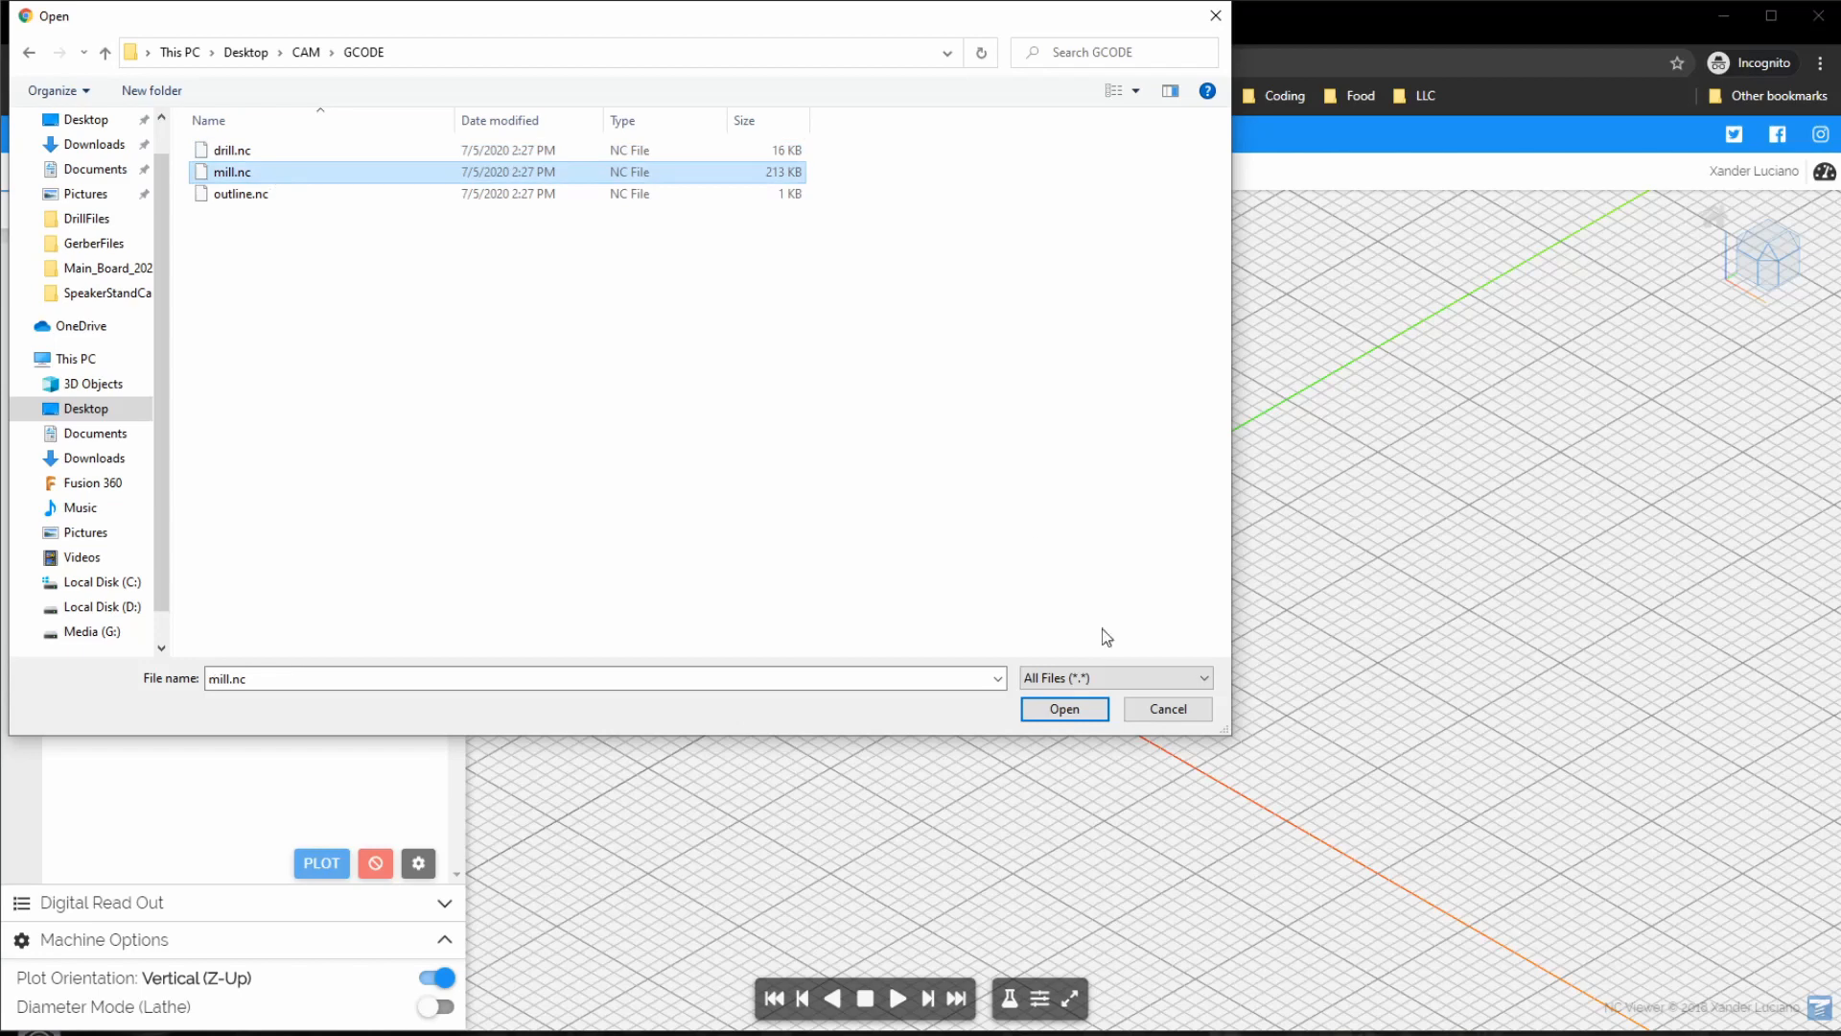
click(1065, 708)
scroll(1283, 705, up, 5)
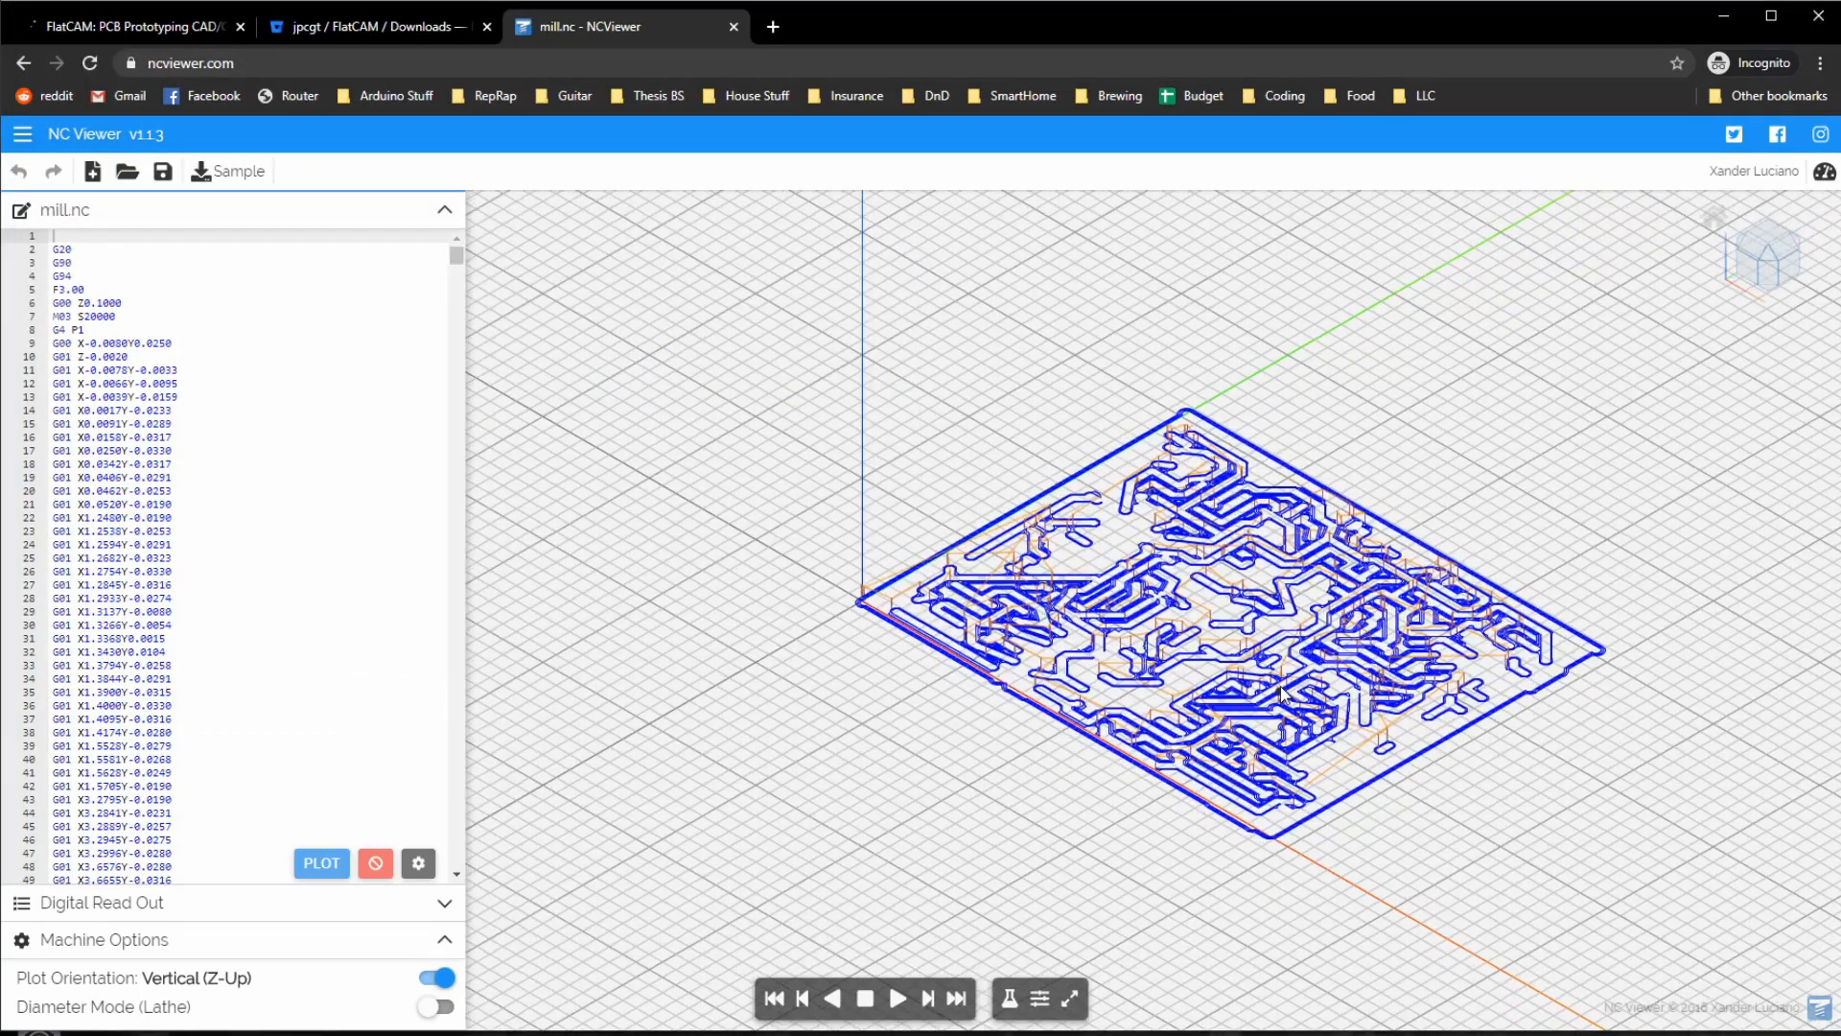
scroll(1283, 705, up, 5)
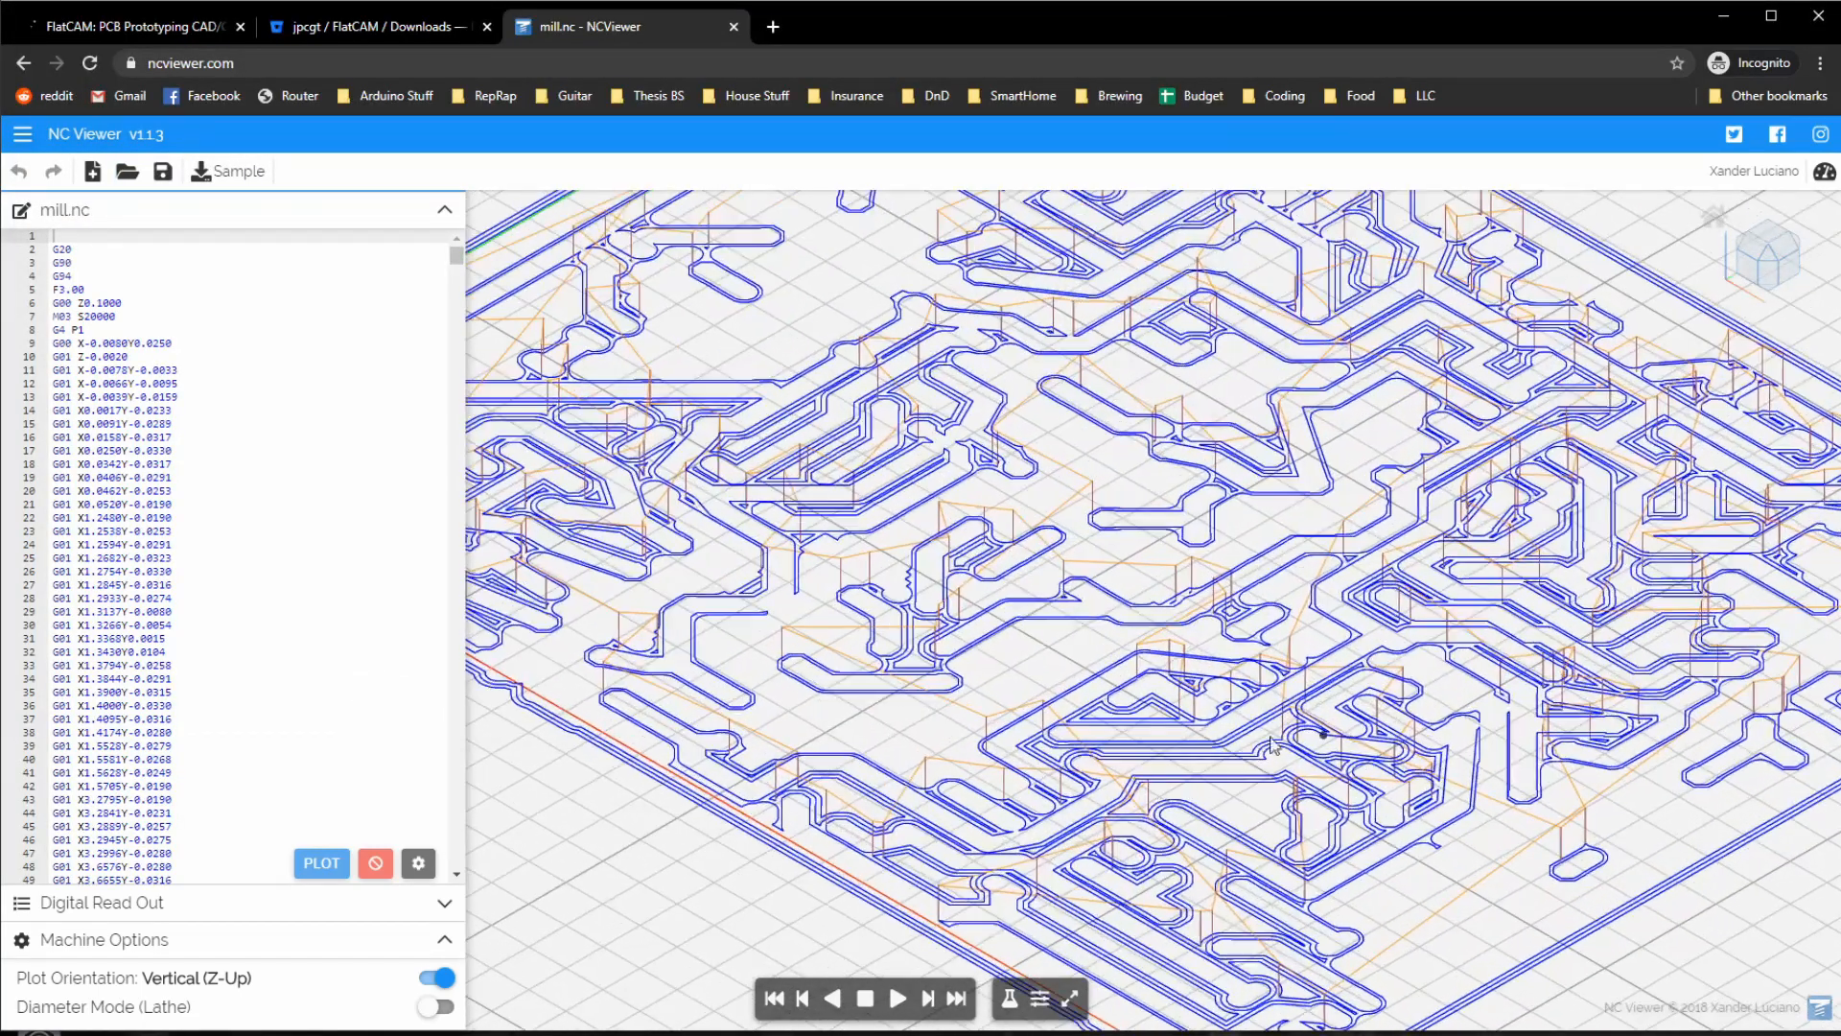
scroll(1272, 746, down, 8)
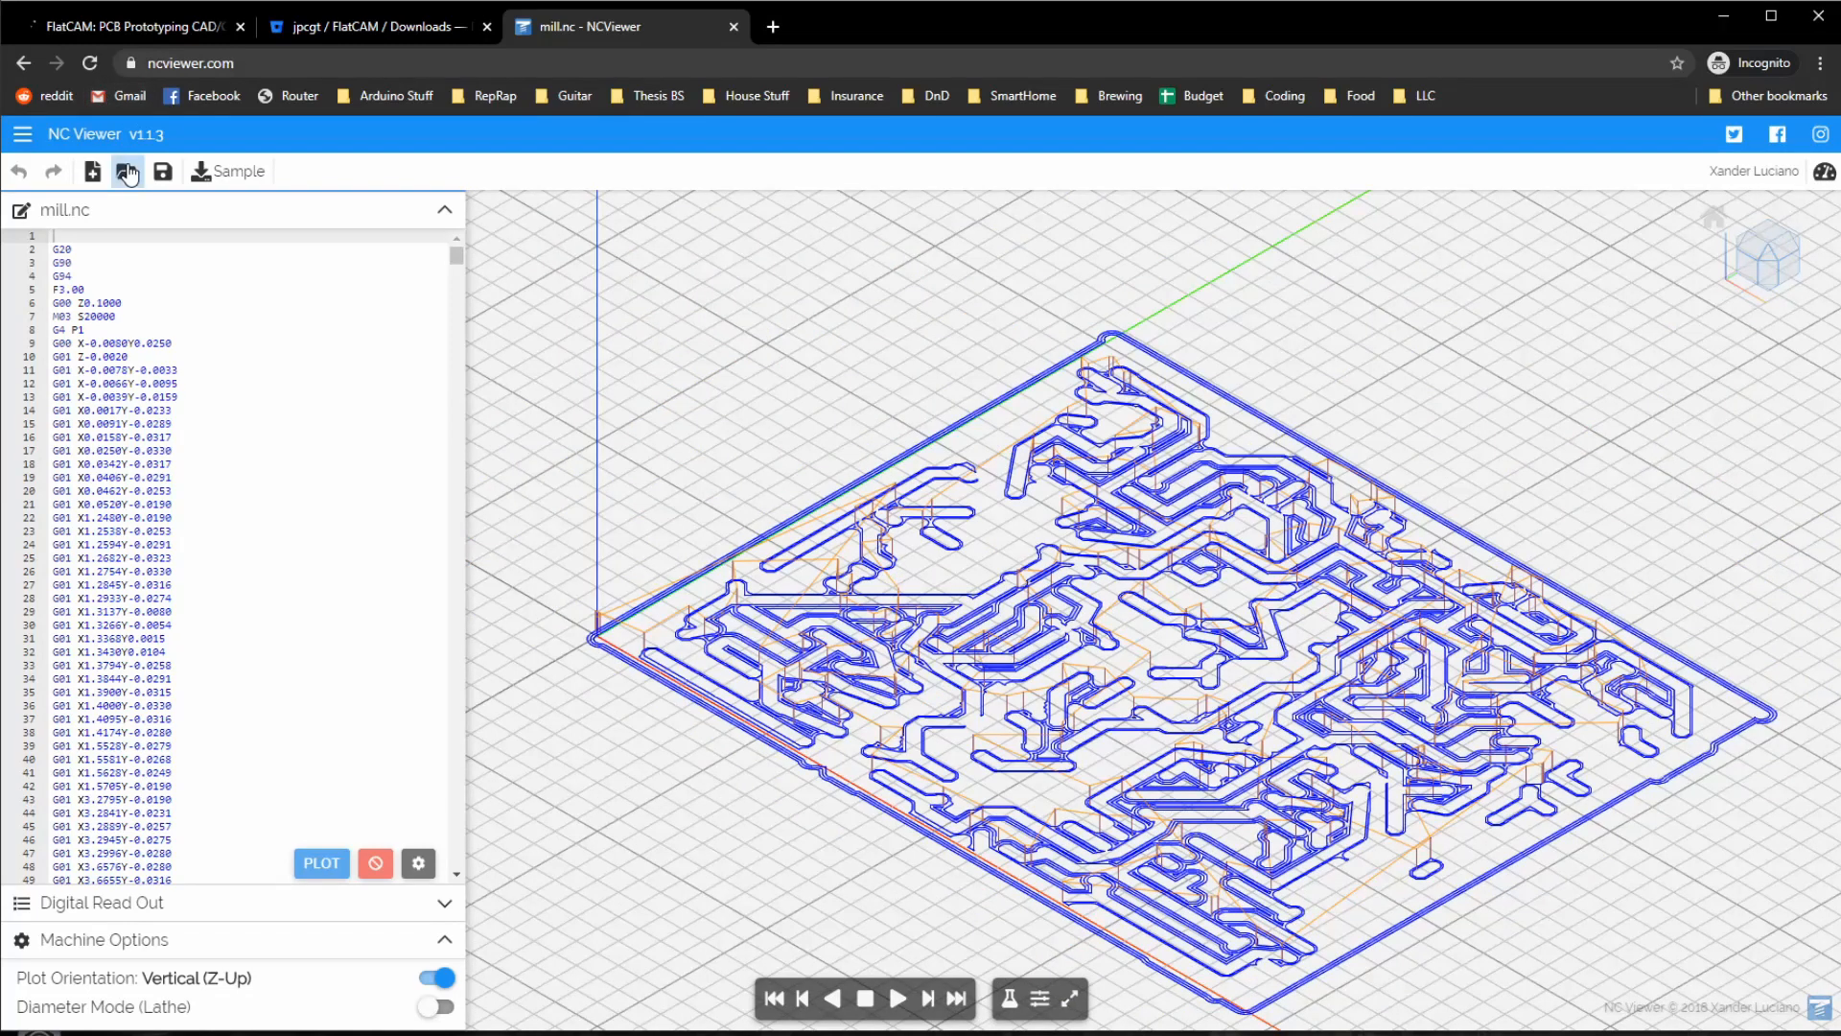
Step: Load outline.nc from the GCODE folder to check the board cutout toolpath
click(127, 171)
click(288, 193)
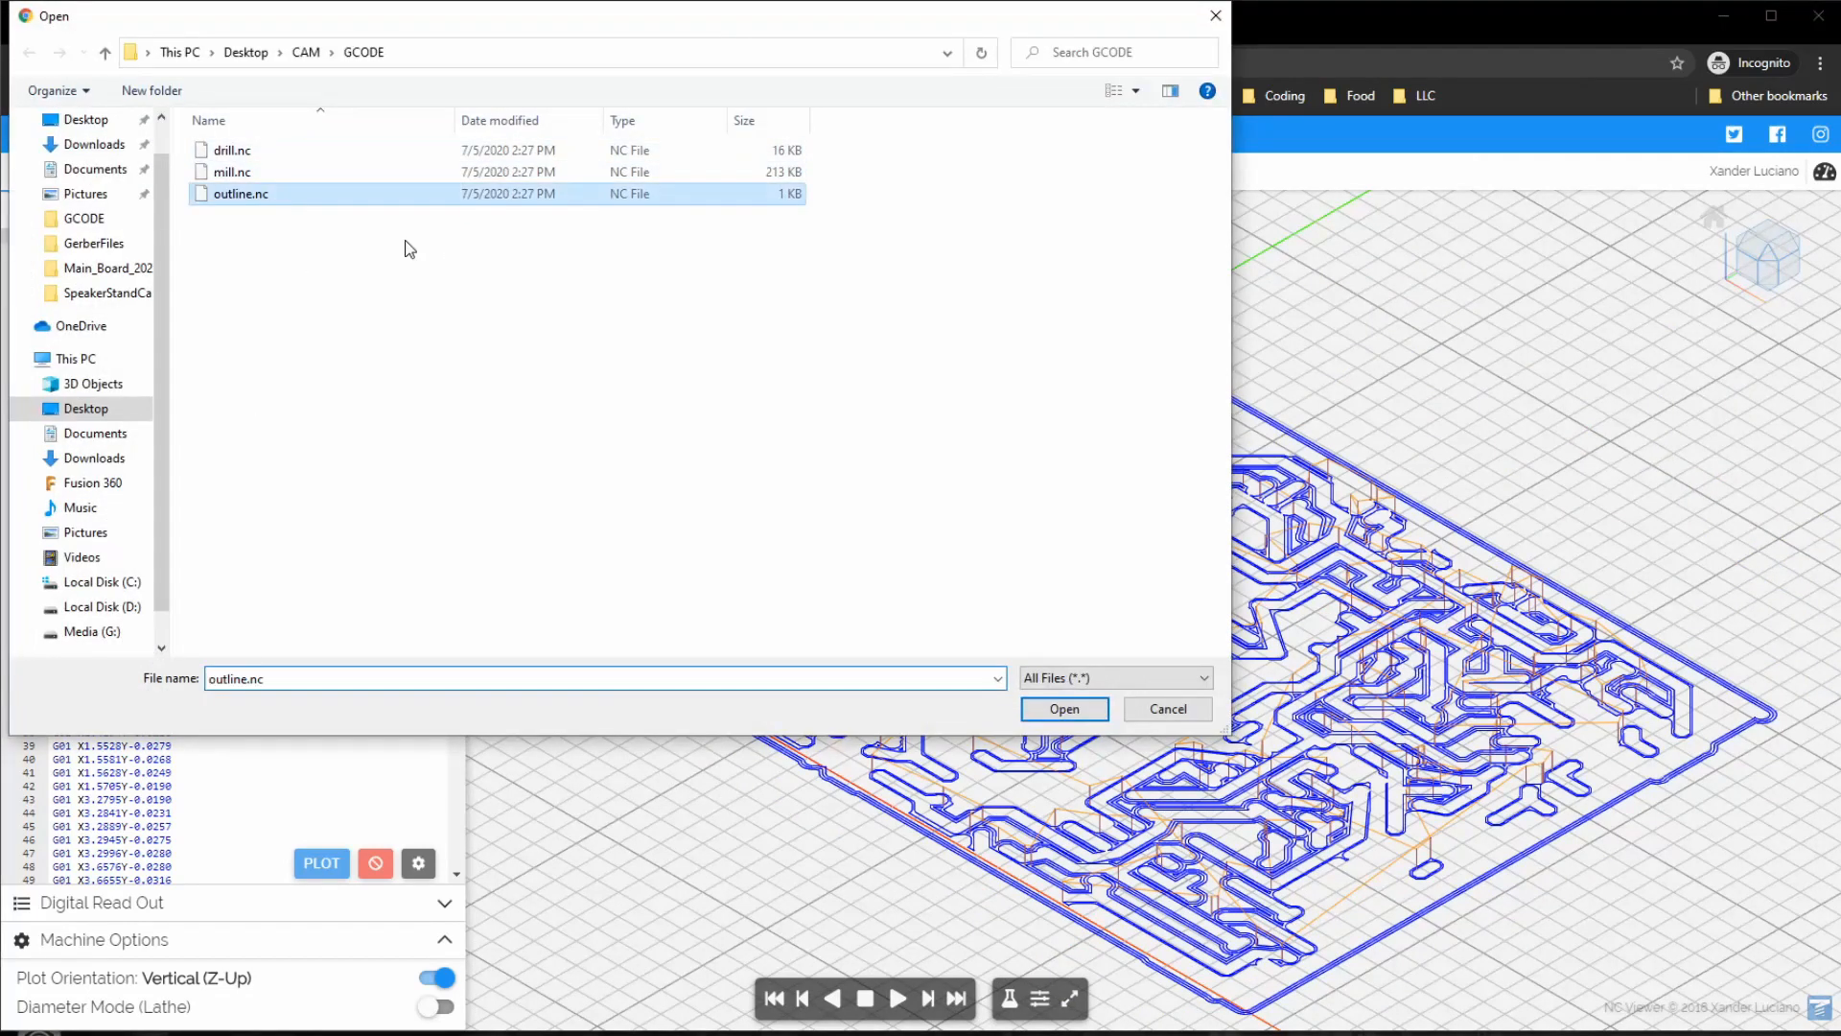
click(1047, 714)
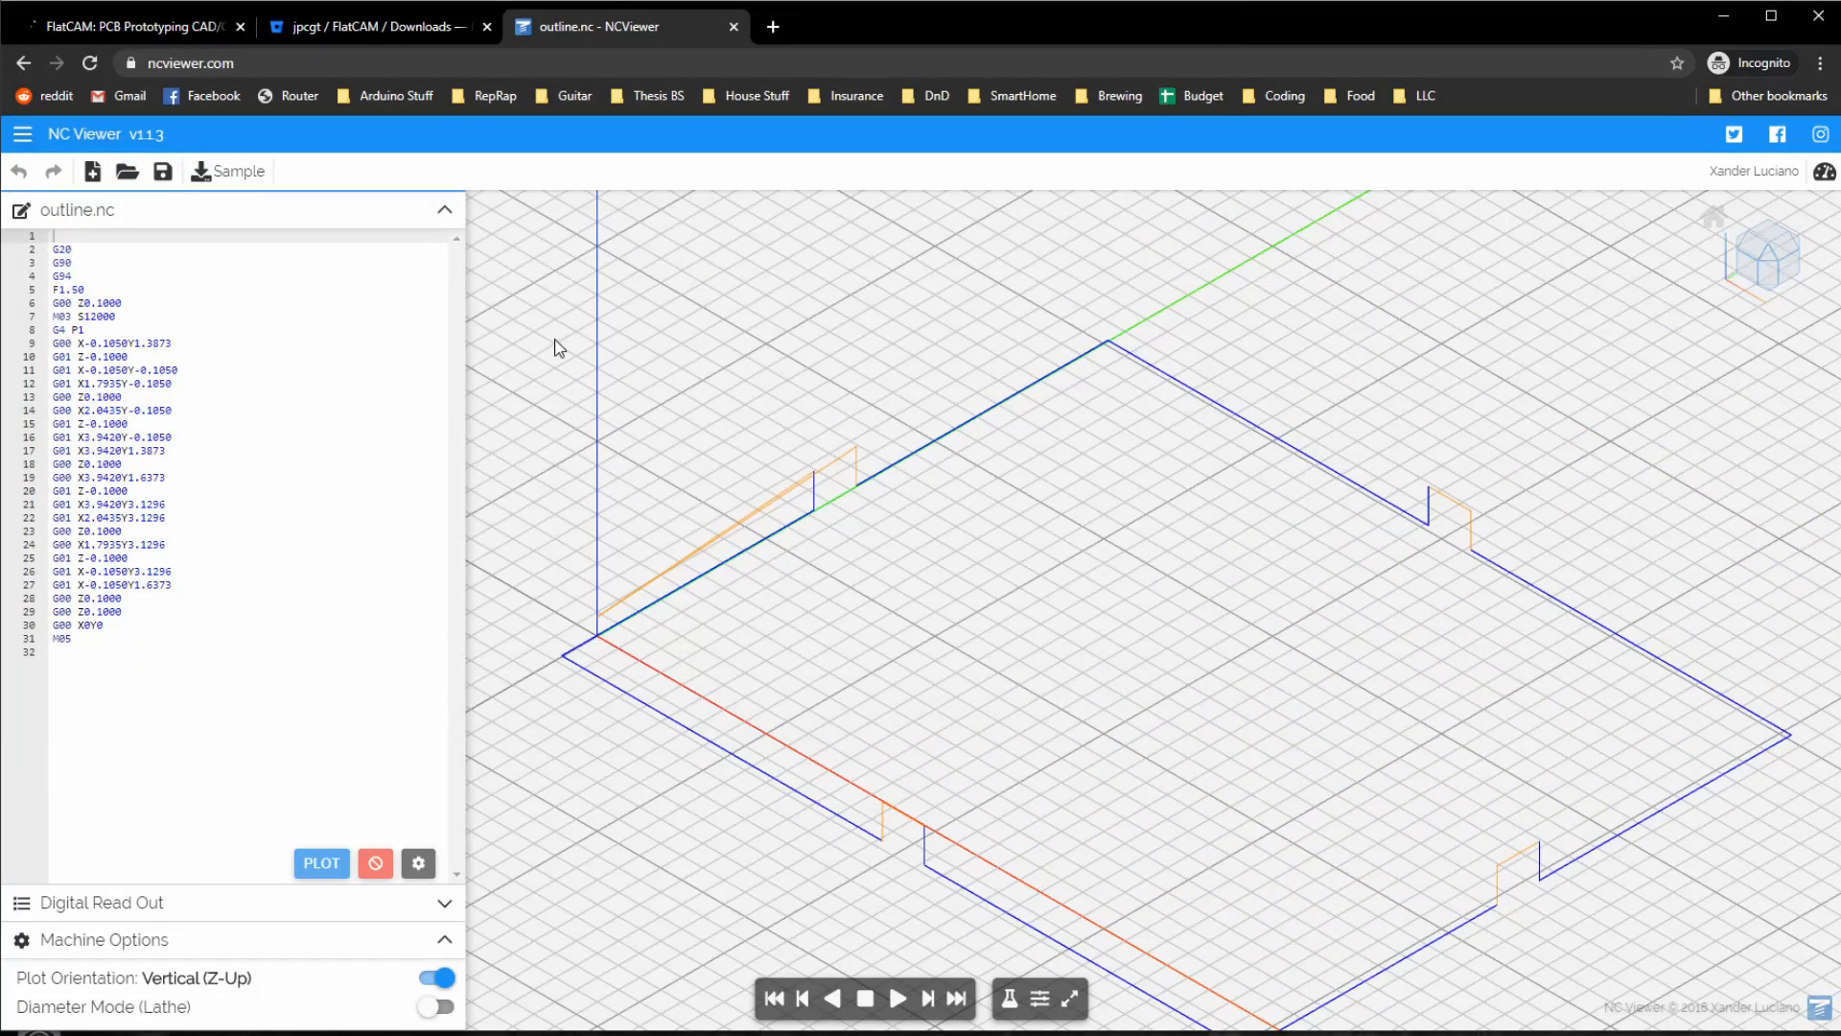
Step: Load drill.nc from the GCODE folder to check the drilling toolpath
click(127, 171)
click(275, 153)
click(1059, 709)
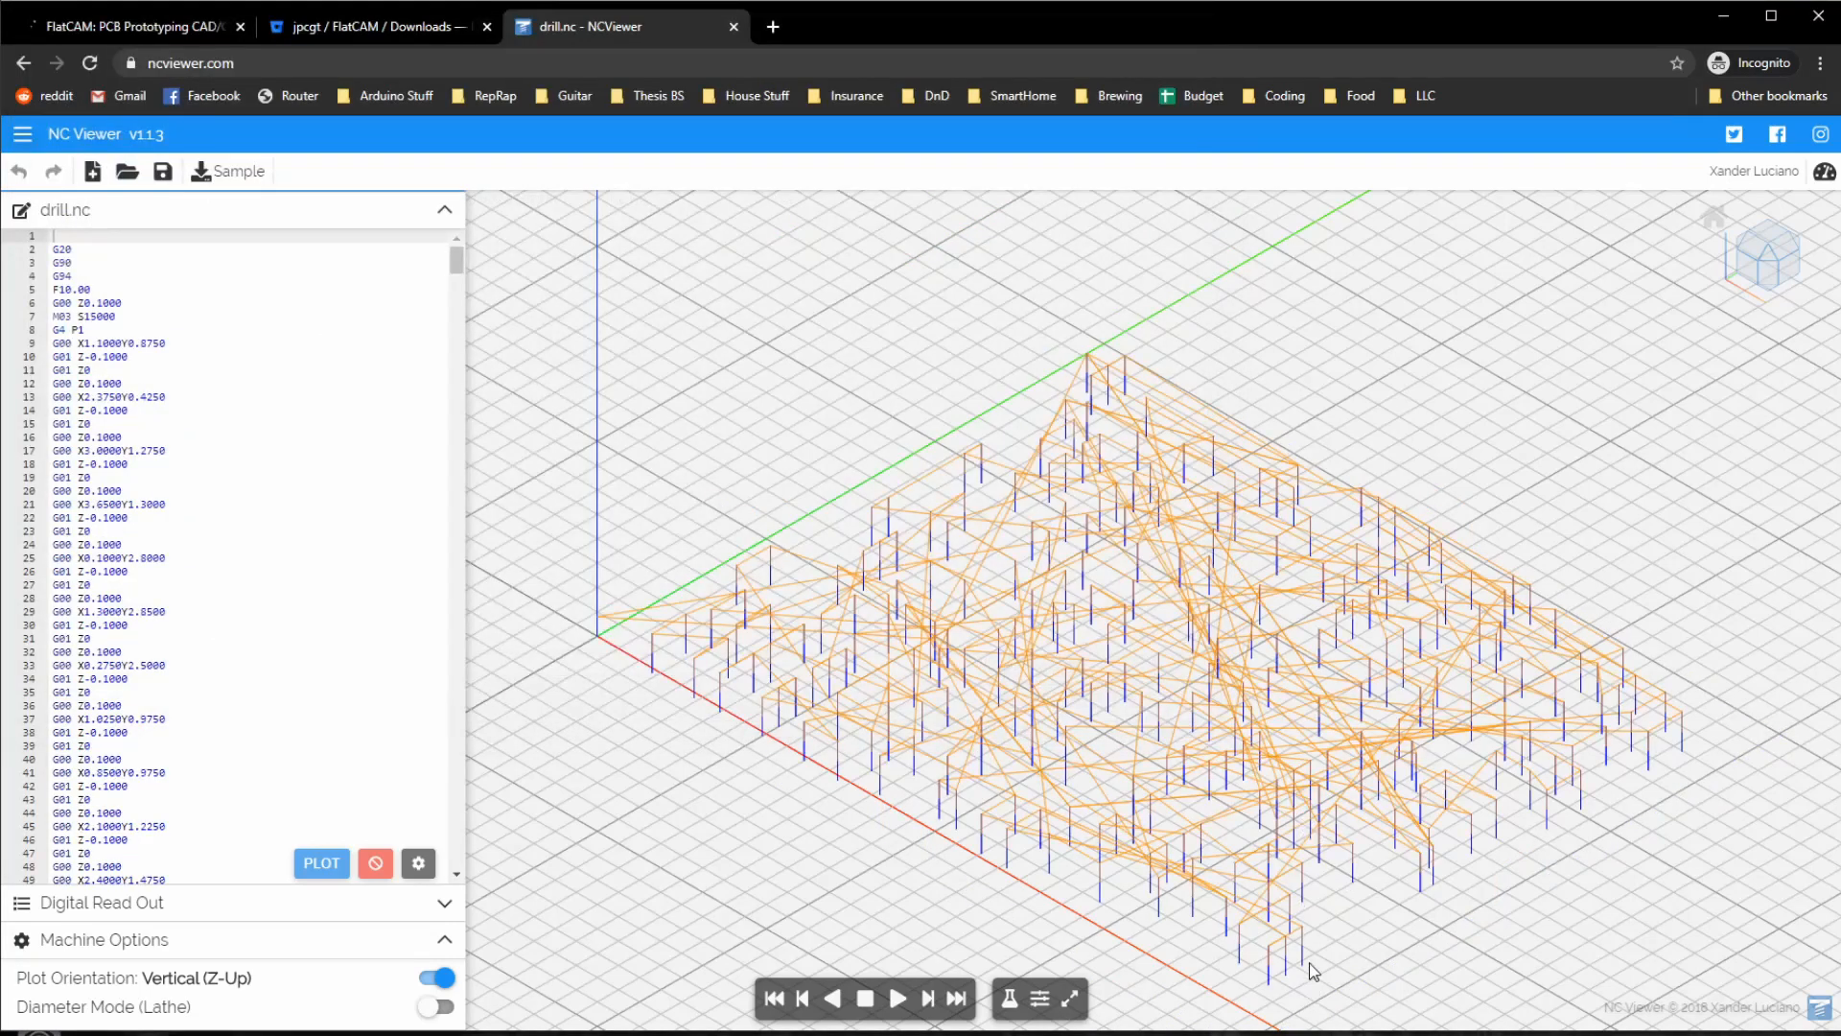